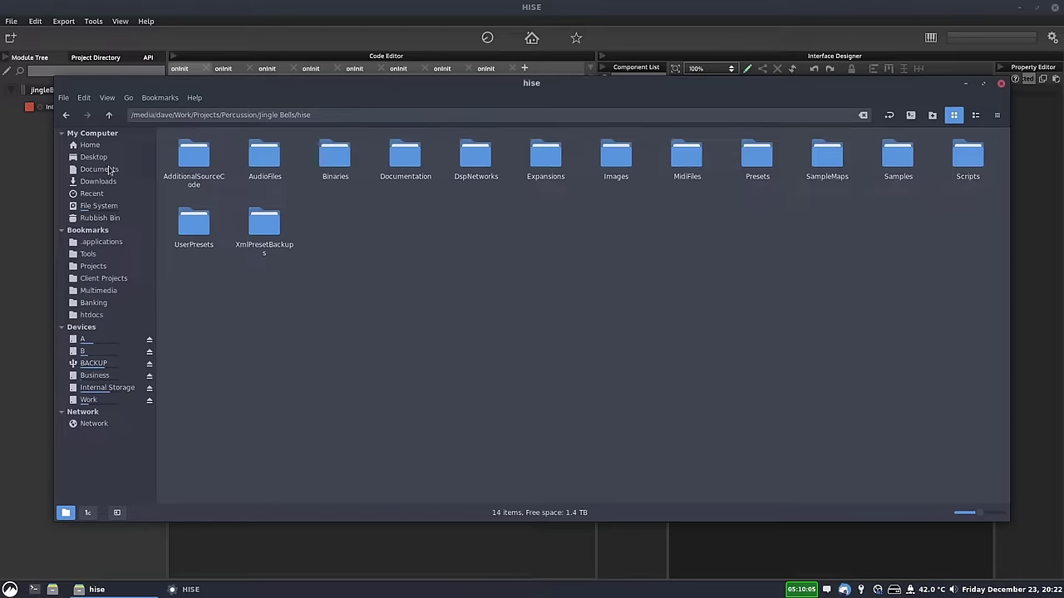
Look into the project's XmlPresetBackups folder and open the Samples folder to view its subfolders.
double_click(274, 215)
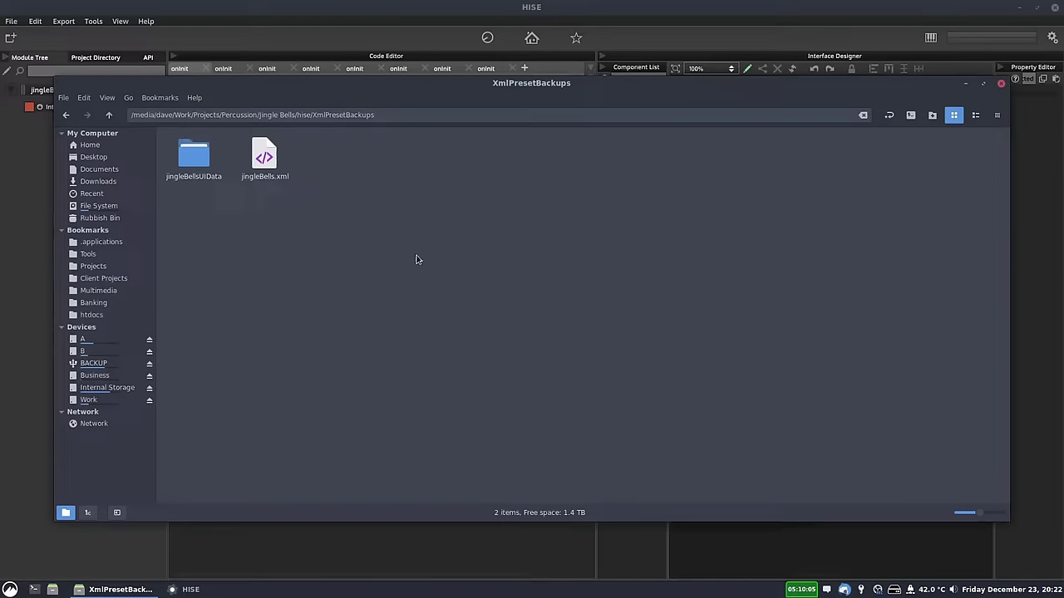
key("alt+Up")
double_click(912, 156)
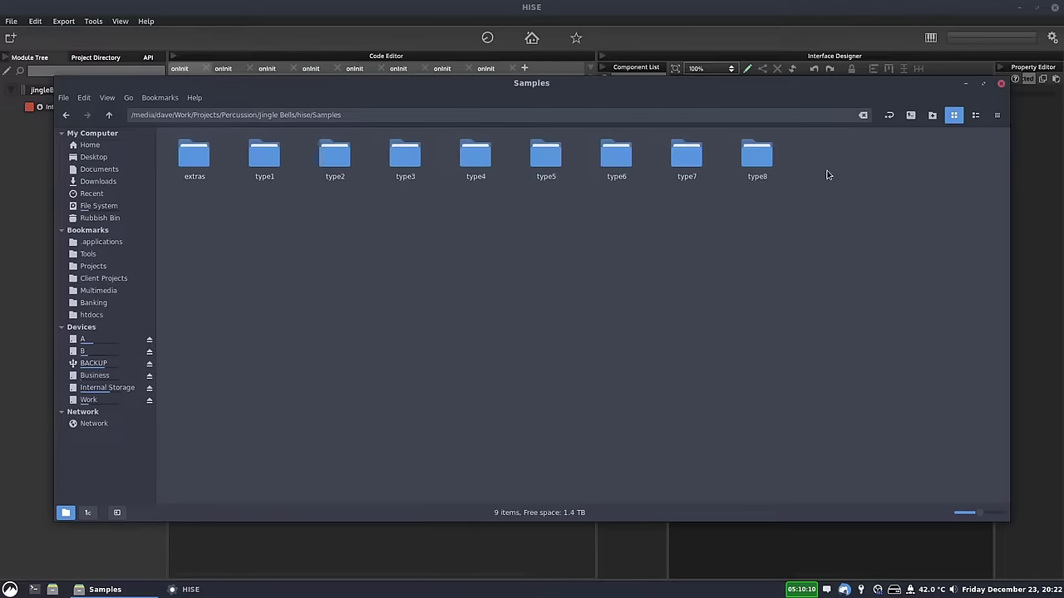
left_click_drag(242, 238, 732, 207)
left_click(733, 210)
Open the type1 sample folder and enlarge its icons until the full WAV file names are readable.
double_click(194, 154)
double_click(266, 164)
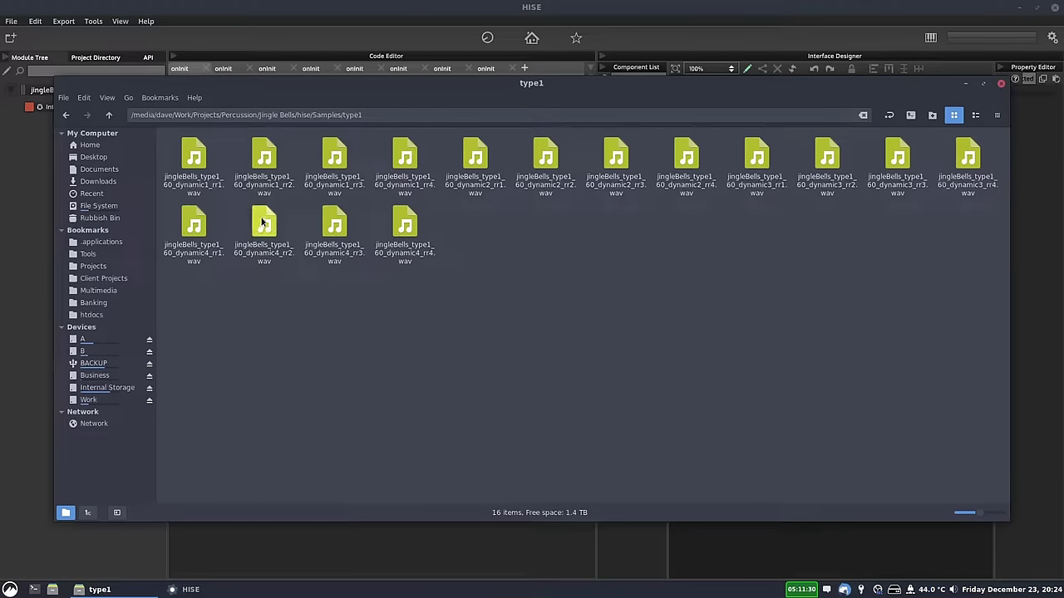
left_click(194, 192)
scroll(199, 198, "up", 3, "ctrl")
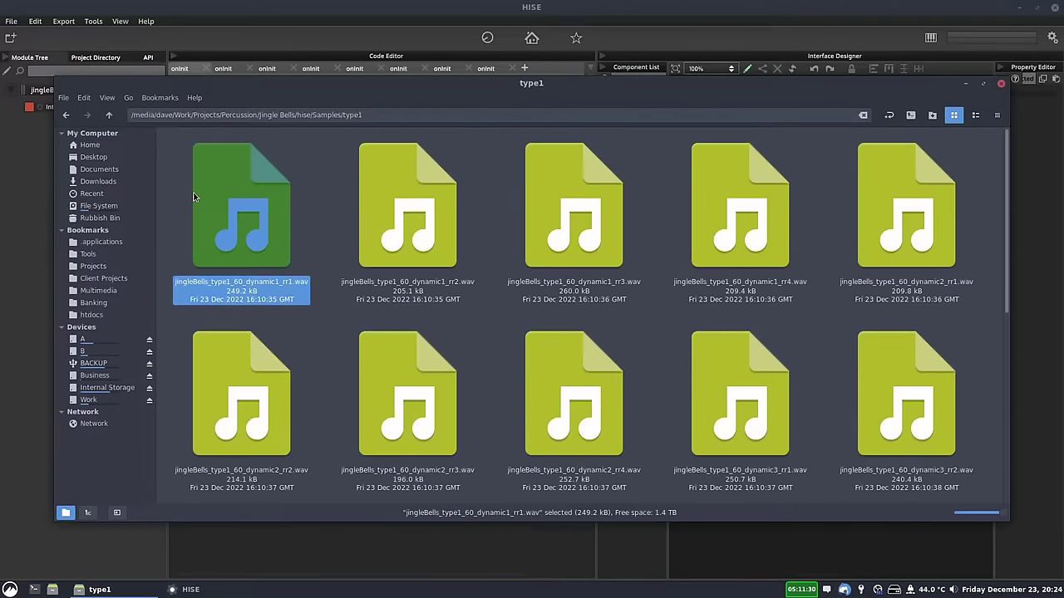
scroll(199, 198, "down", 2, "ctrl")
scroll(199, 197, "up", 2, "ctrl")
Examine how the type1 samples are named by note, dynamic and round robin, comparing dynamic1_rr1 with dynamic3_rr1.
left_click(309, 227)
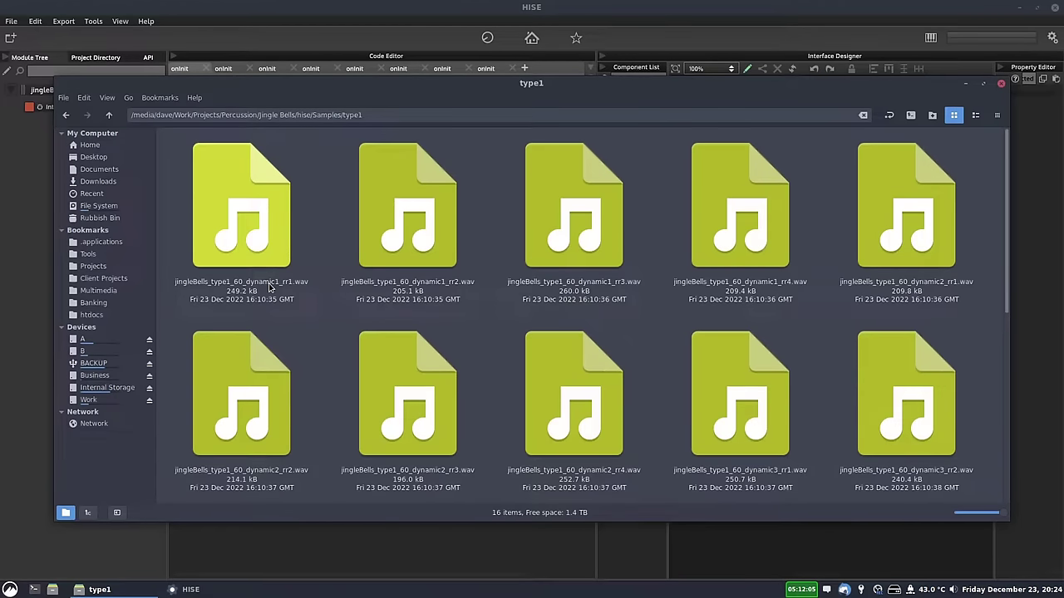
left_click(269, 288)
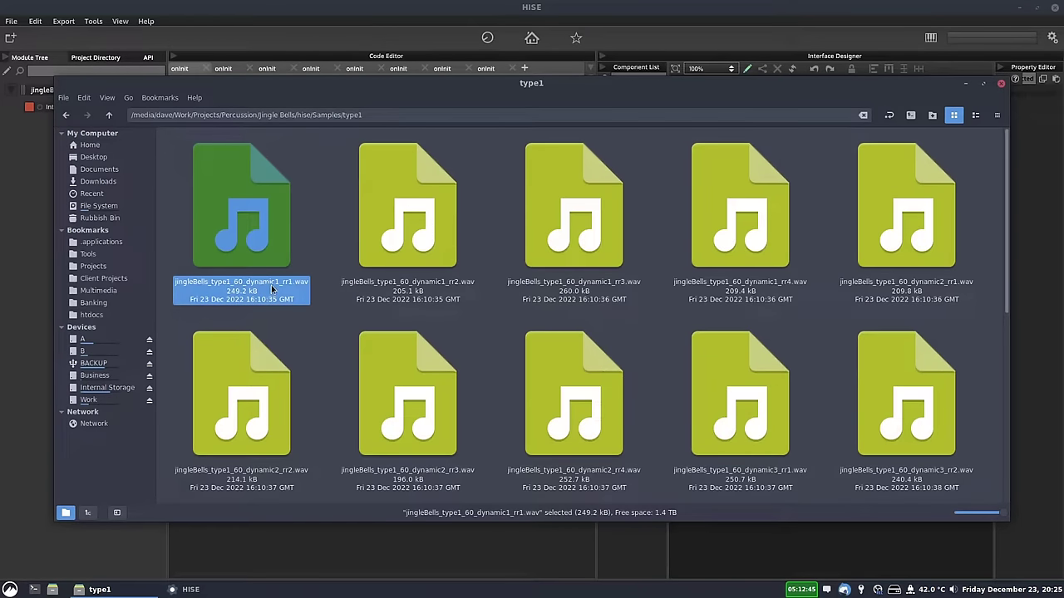
scroll(489, 332, "down", 3)
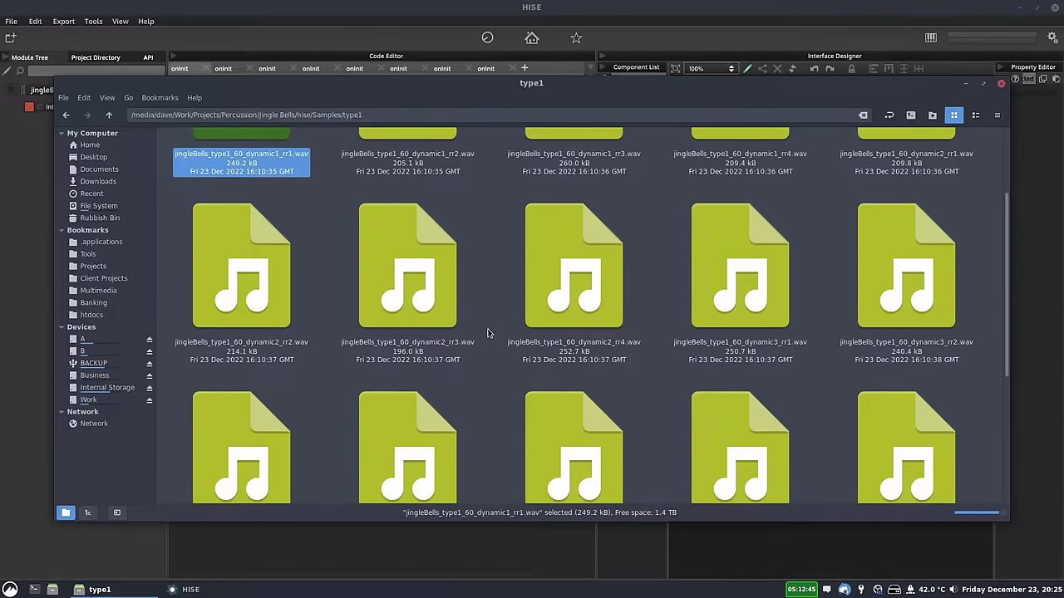
left_click(764, 344)
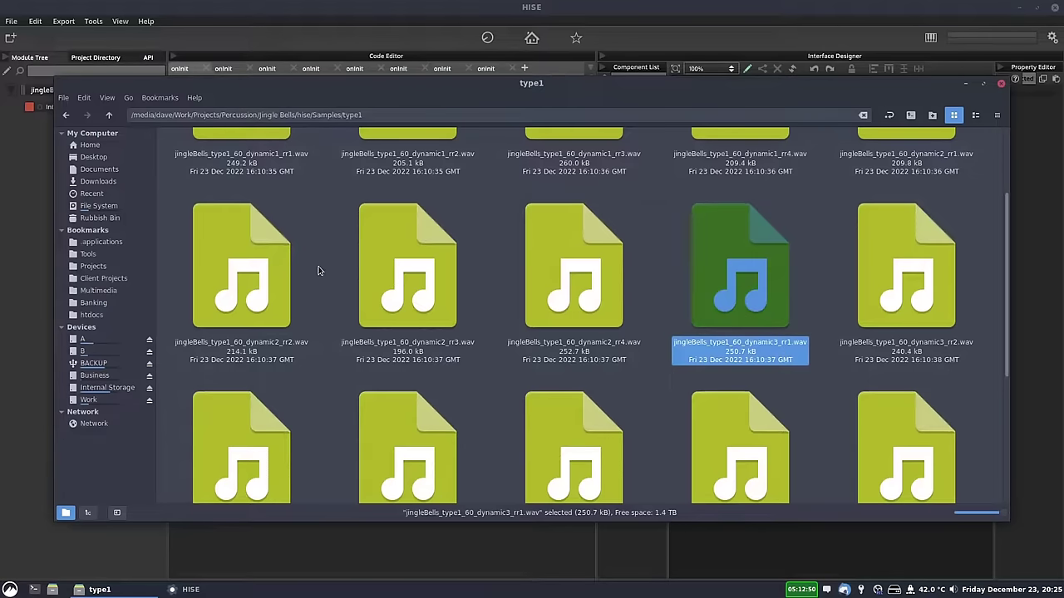
scroll(317, 274, "up", 3)
left_click(276, 289)
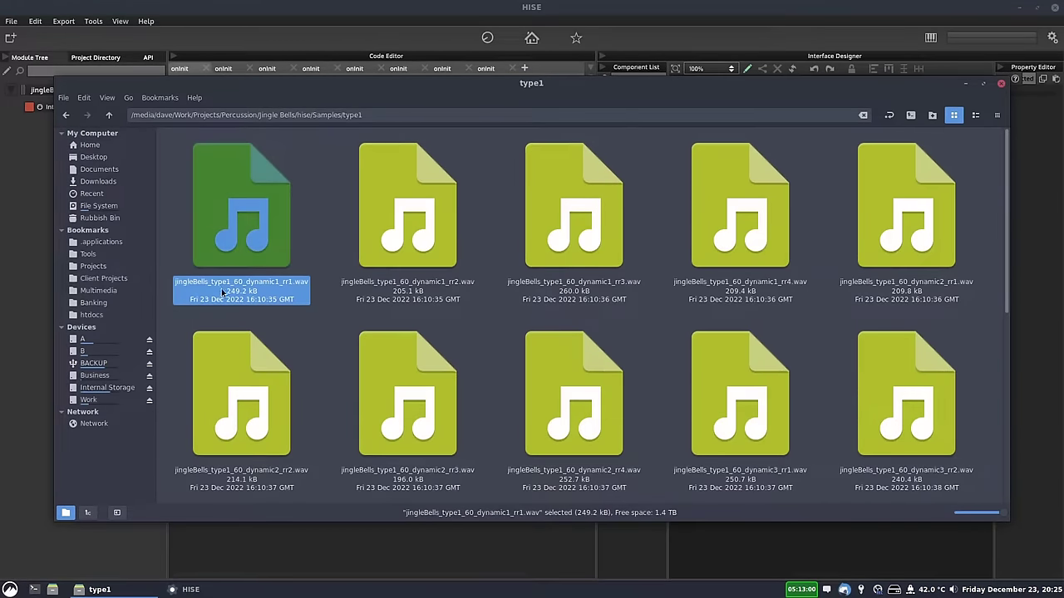
scroll(240, 285, "down", 3)
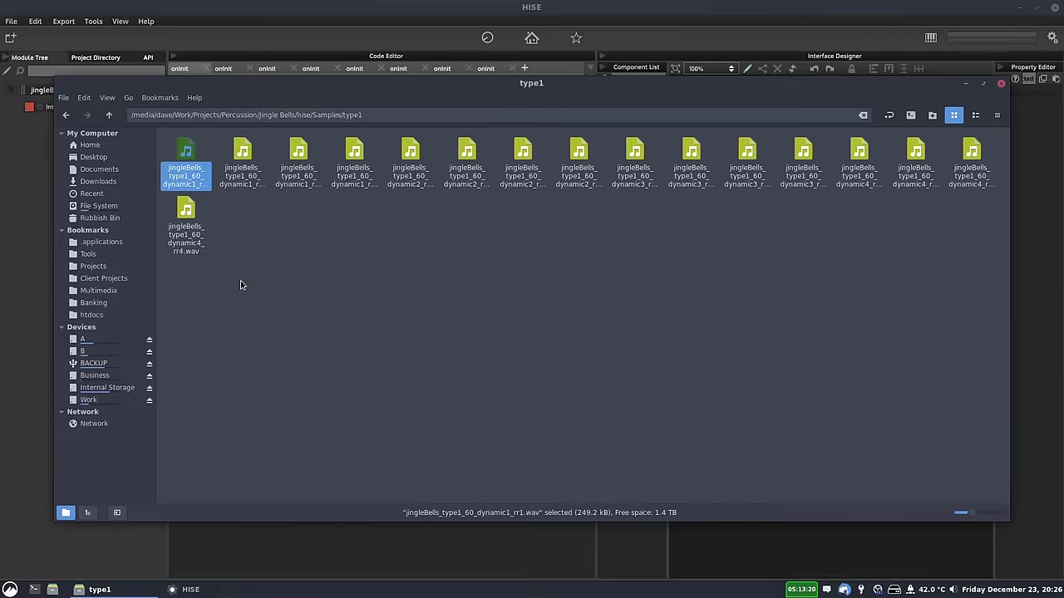
scroll(240, 286, "up", 1)
Review the sample files in the type2, type5, type8 and type6 folders, ending back in Samples.
key("alt+Up")
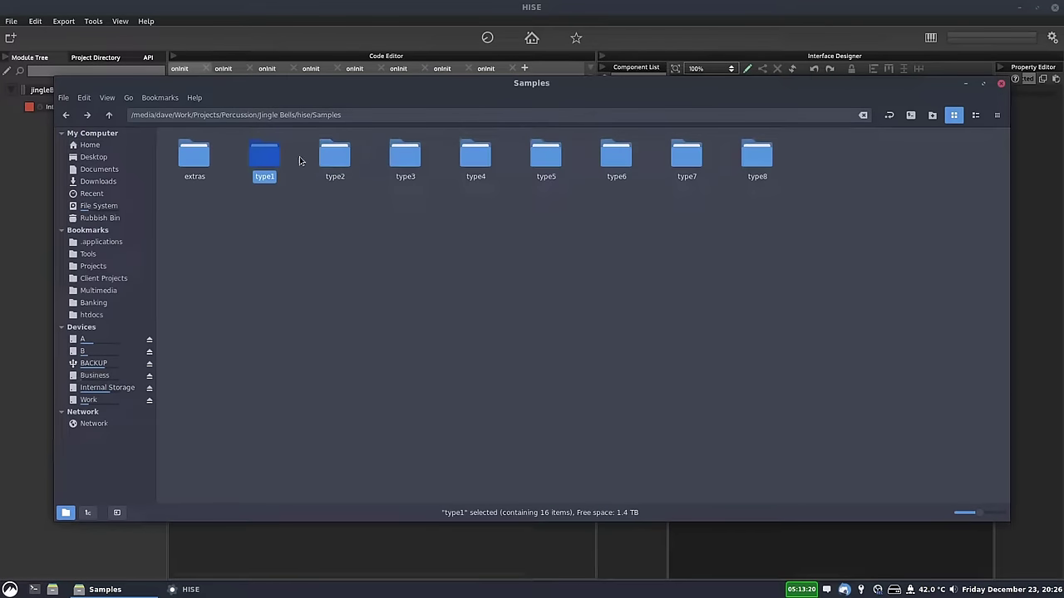
double_click(336, 157)
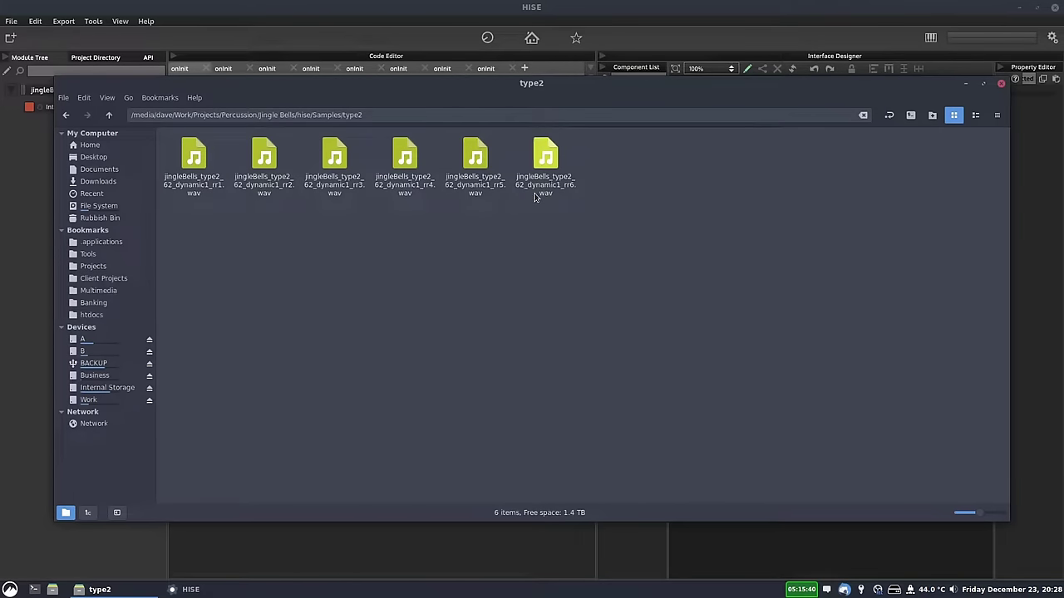
key("BackSpace")
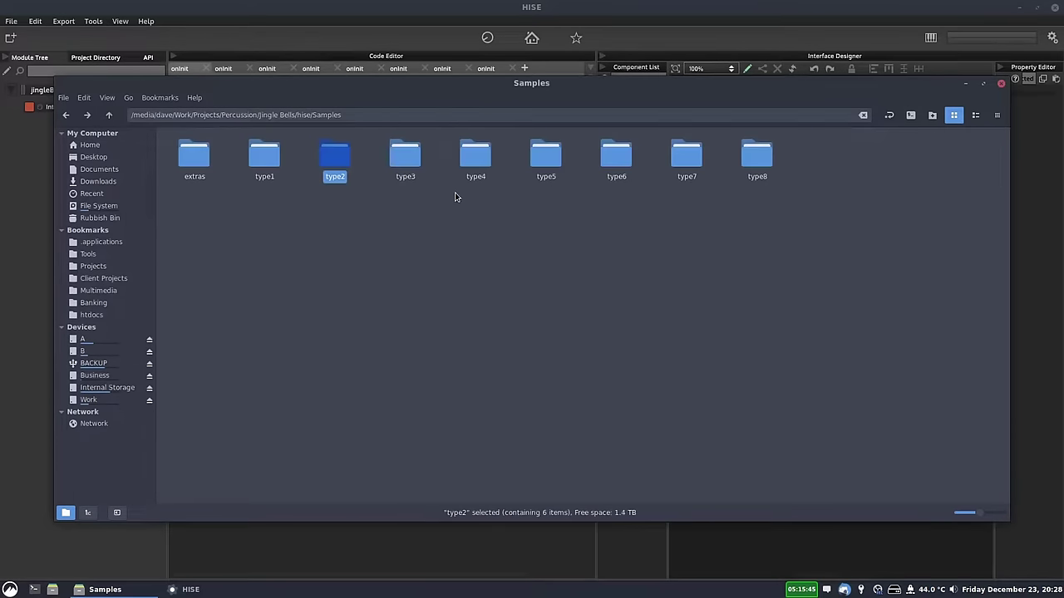
double_click(546, 161)
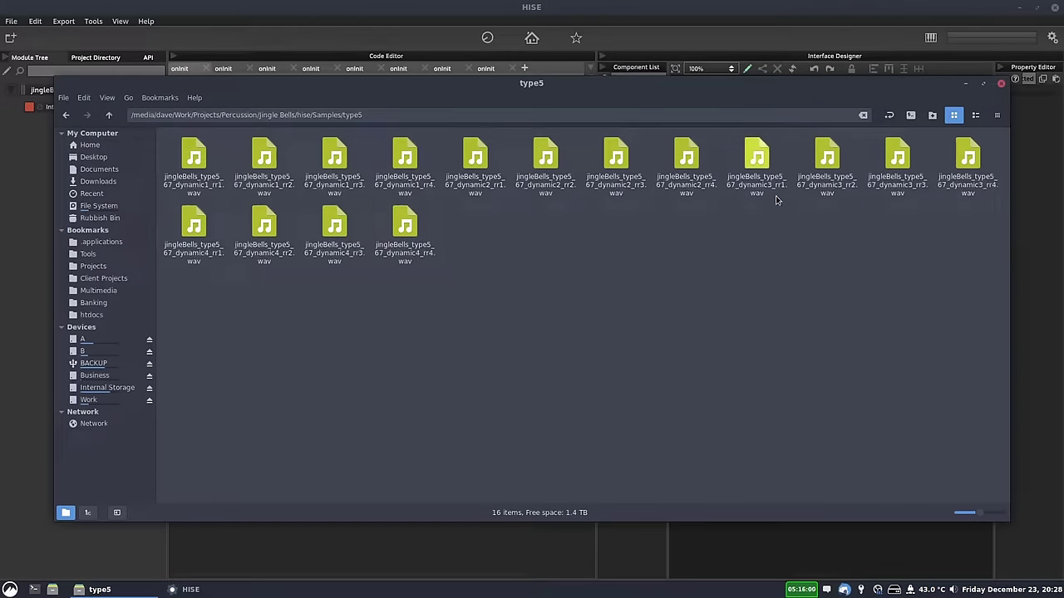
key("BackSpace")
double_click(746, 166)
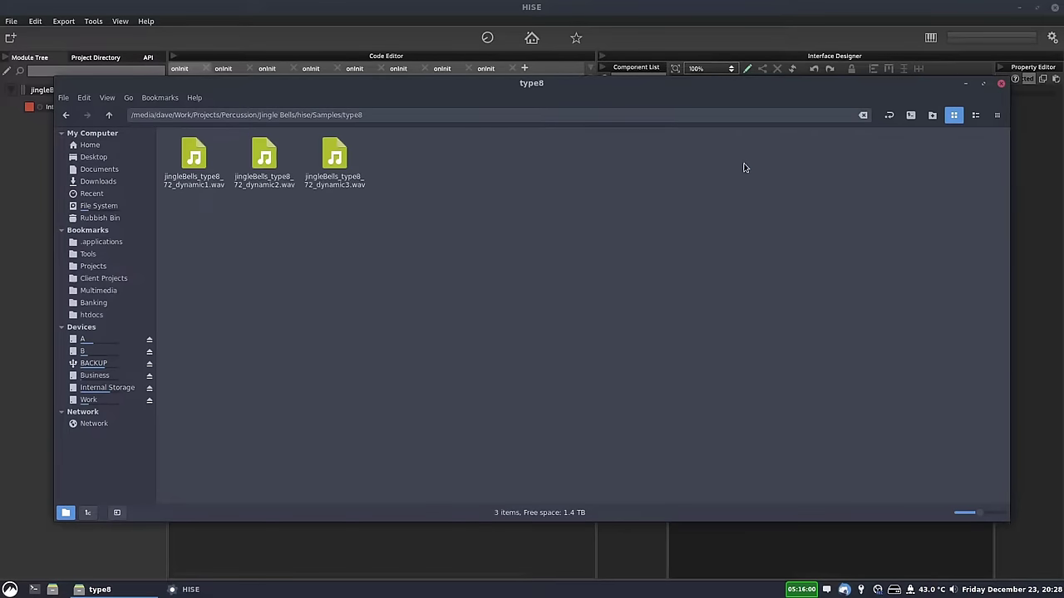
key("BackSpace")
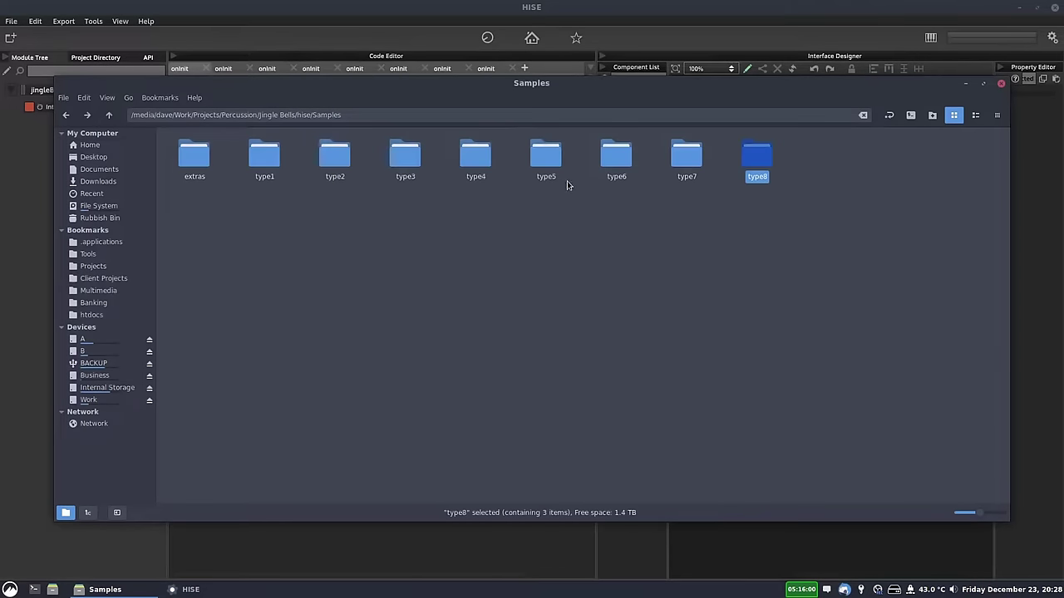
double_click(603, 162)
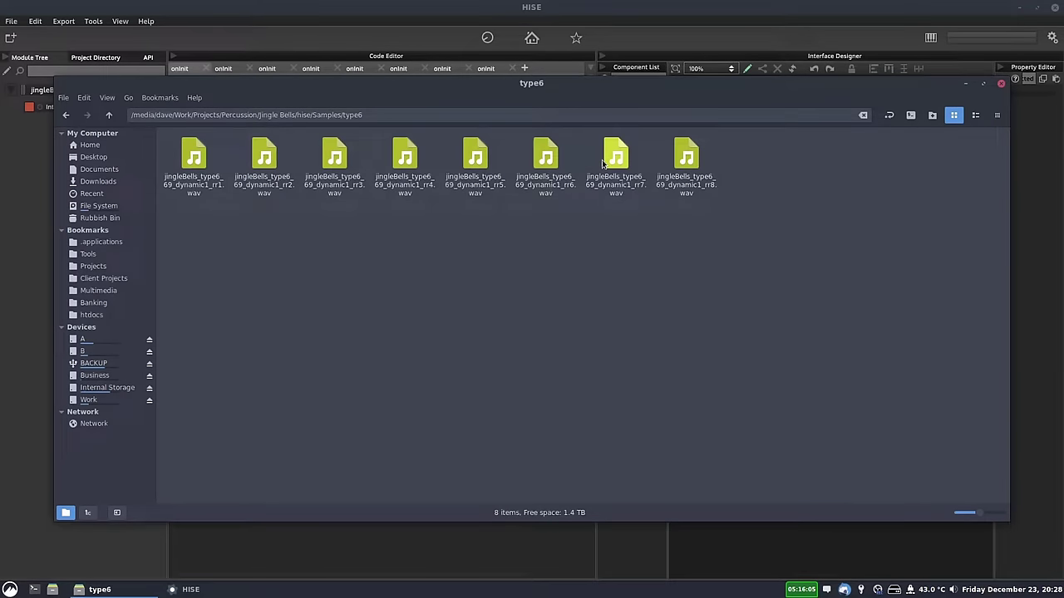
left_click(686, 162)
key("BackSpace")
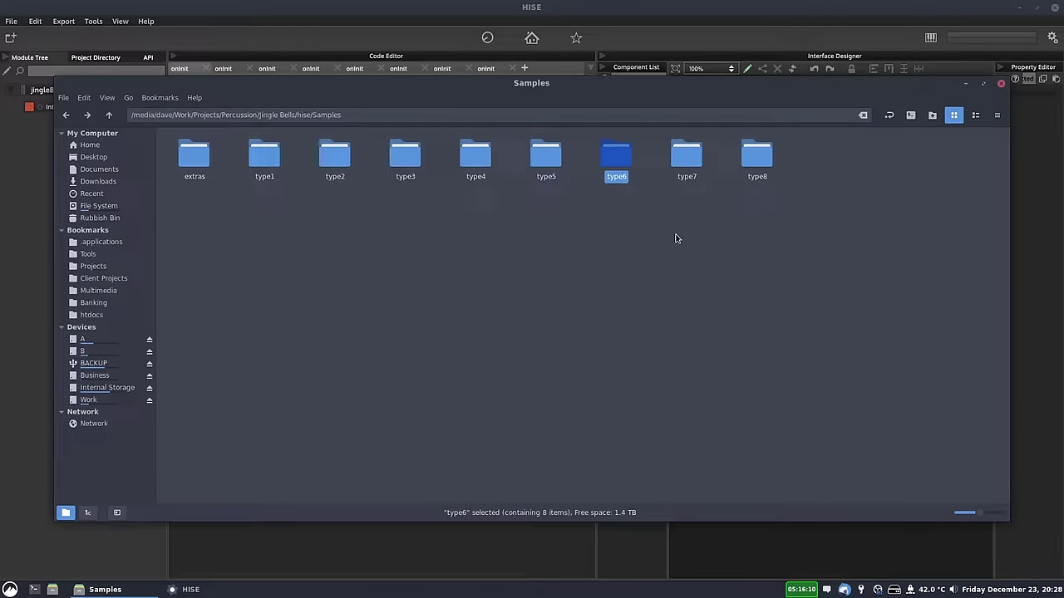
Recheck the type1 samples through jingleBells_type1_60_dynamic4_rr4.wav and return to the Samples folder.
left_click(268, 162)
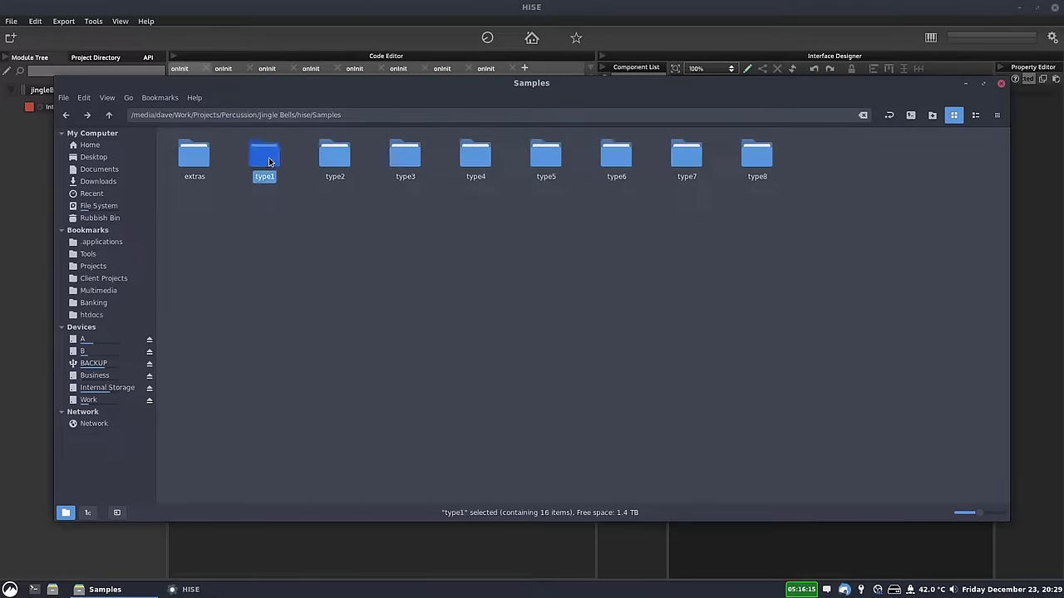
double_click(269, 162)
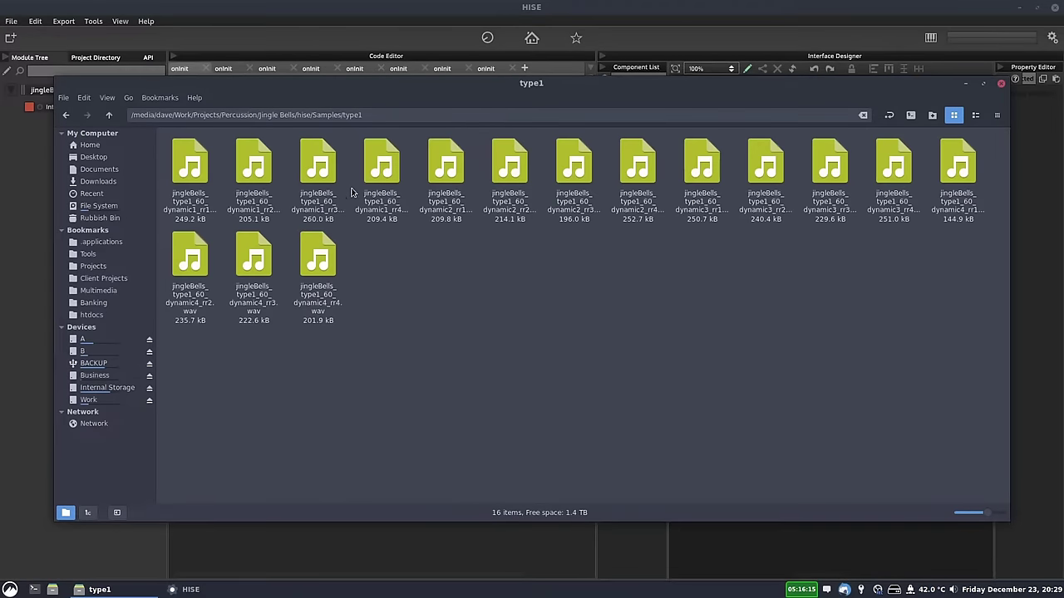
left_click(329, 289)
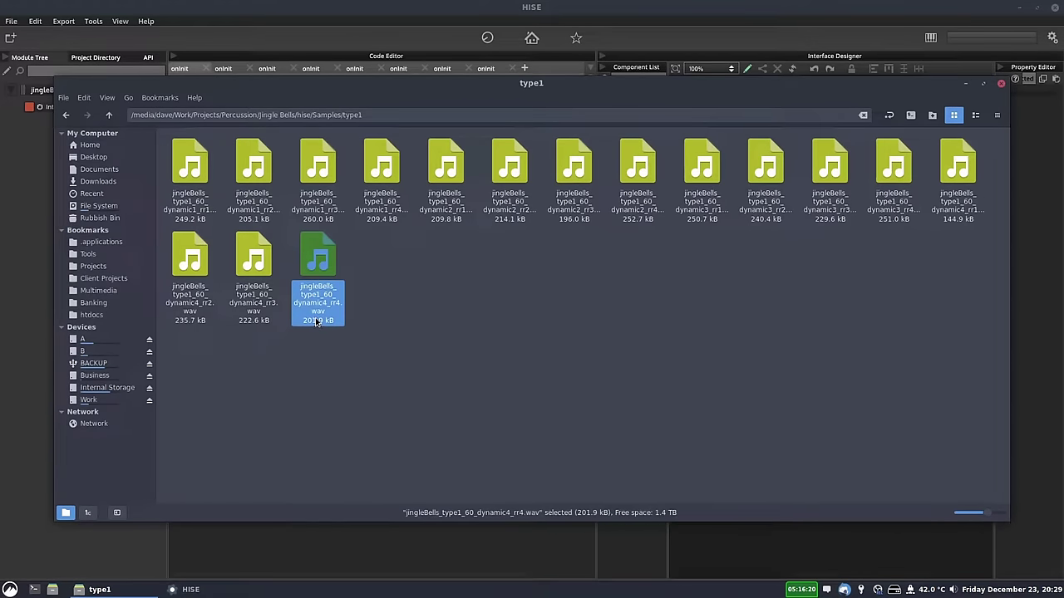
left_click(375, 297)
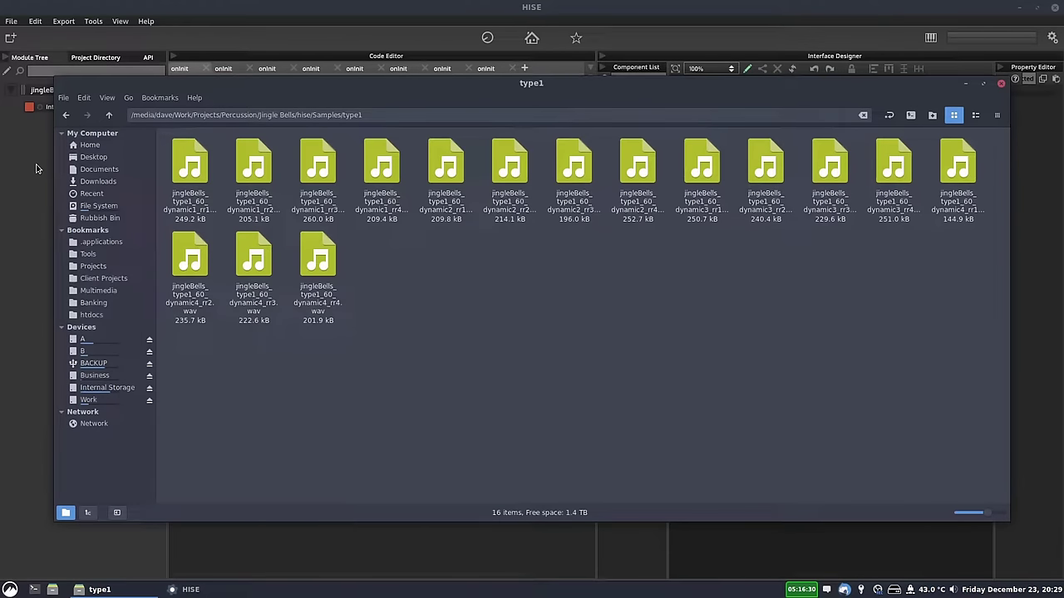
key("alt+Up")
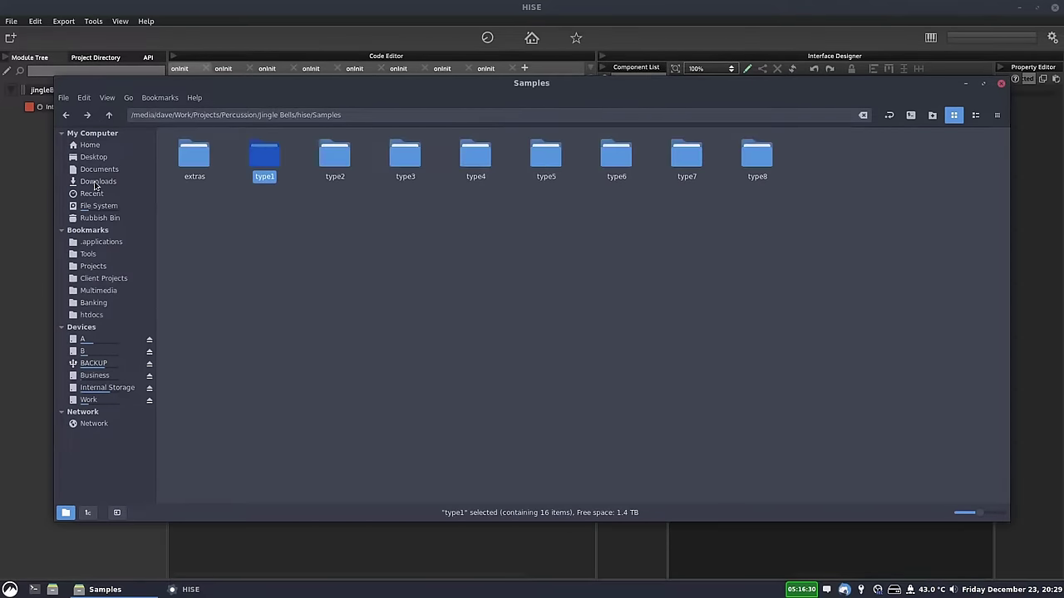
Switch to HISE and add a Global Modulator Container to the jingleBells master chain.
left_click(38, 157)
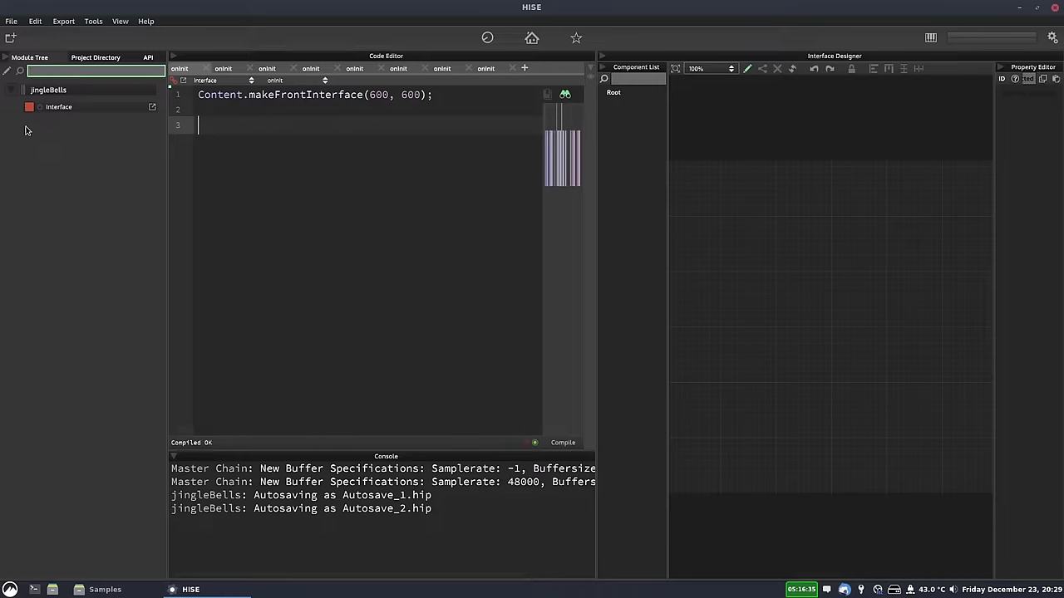
left_click(75, 93)
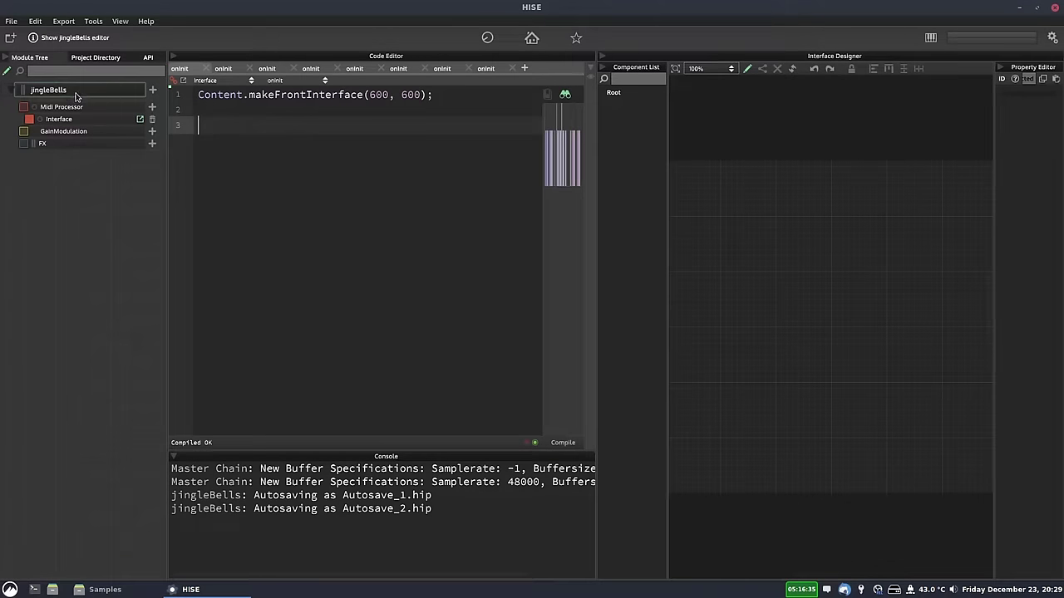
left_click(155, 92)
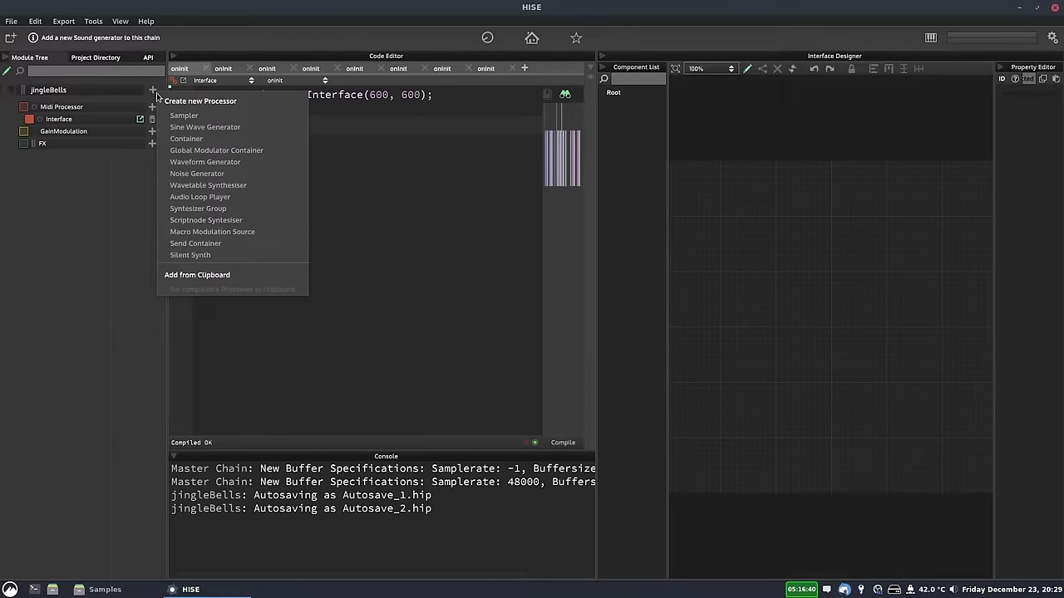
left_click(274, 154)
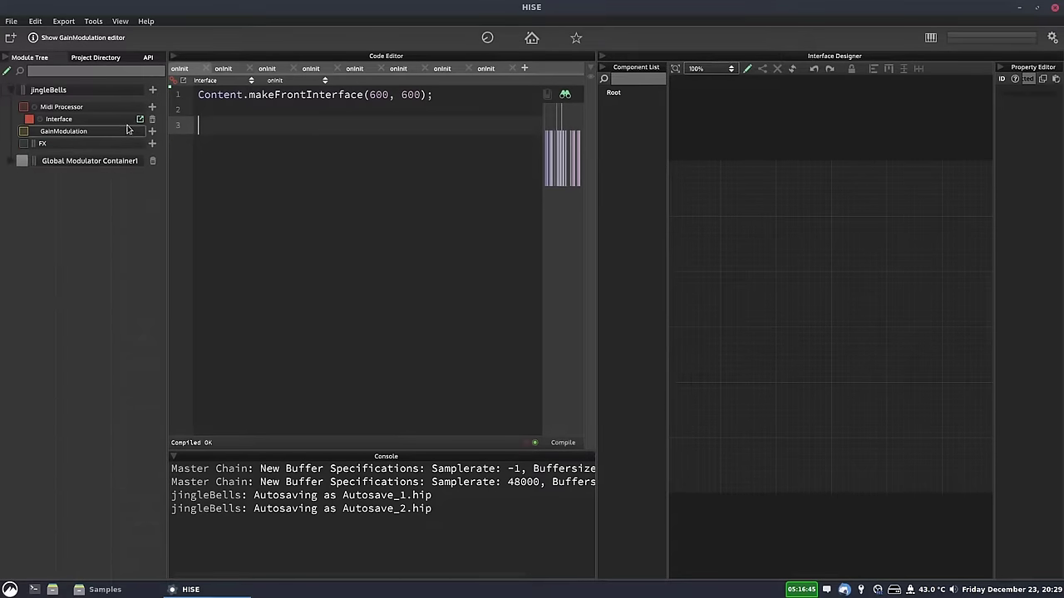
Add a Container to the jingleBells master chain and create a Sampler inside it.
left_click(152, 89)
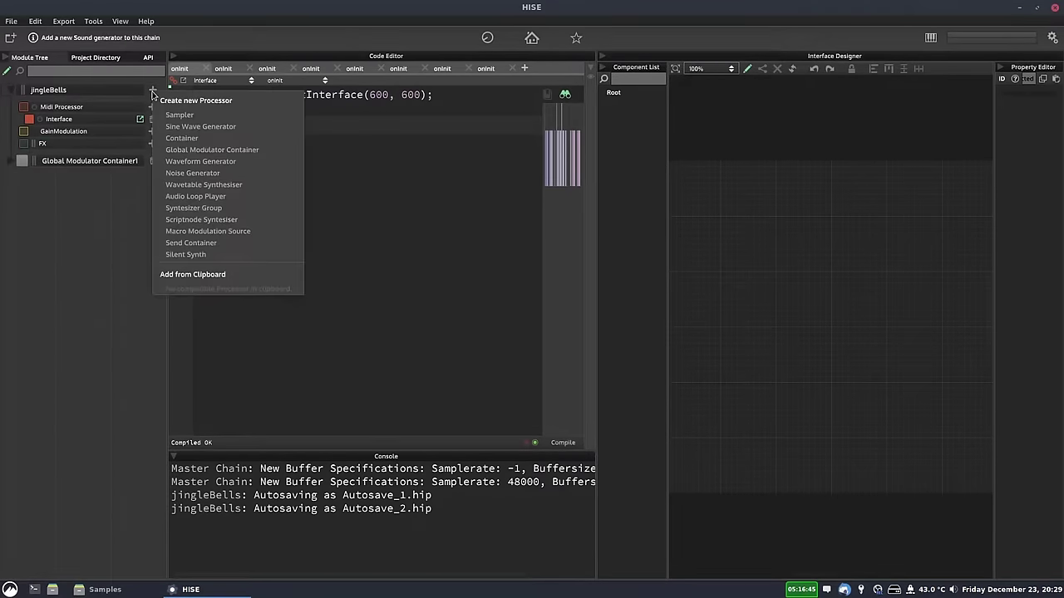
left_click(200, 139)
left_click(137, 182)
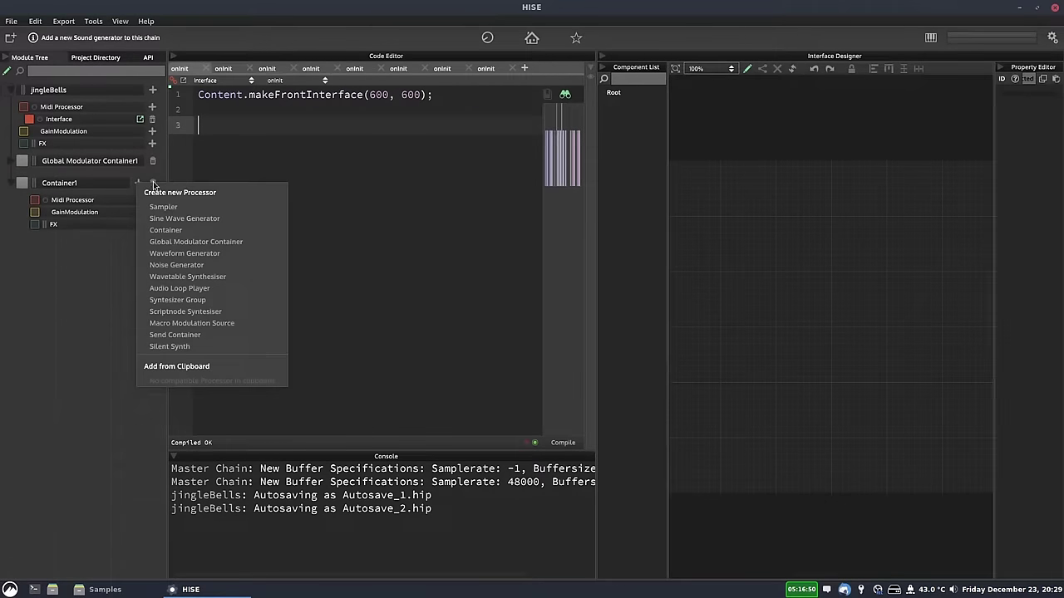
left_click(197, 207)
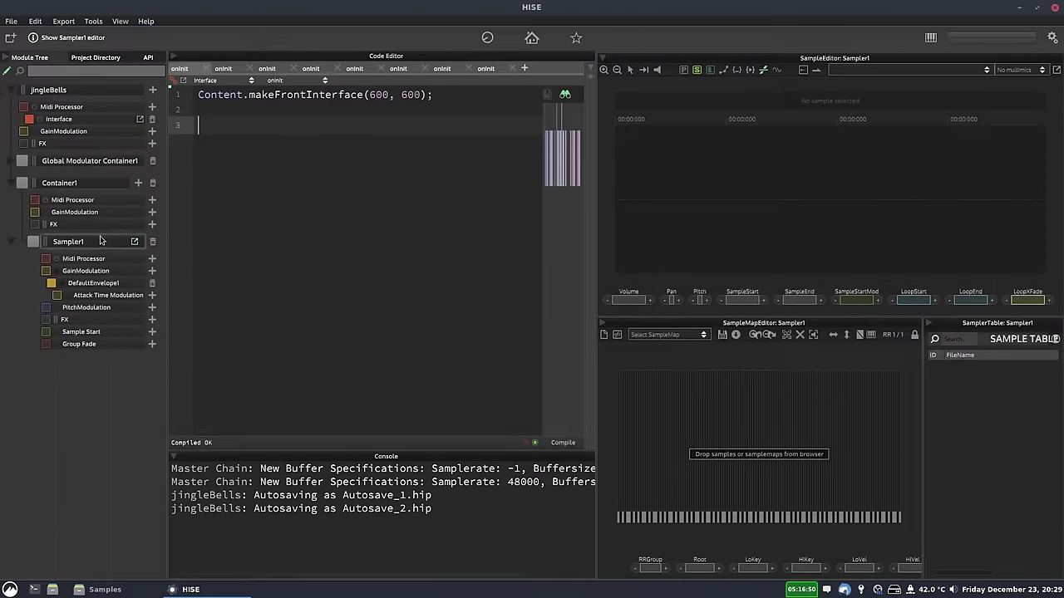
Rename the sampler inside the container to Sampler0 and save the jingleBells project.
left_click(84, 241)
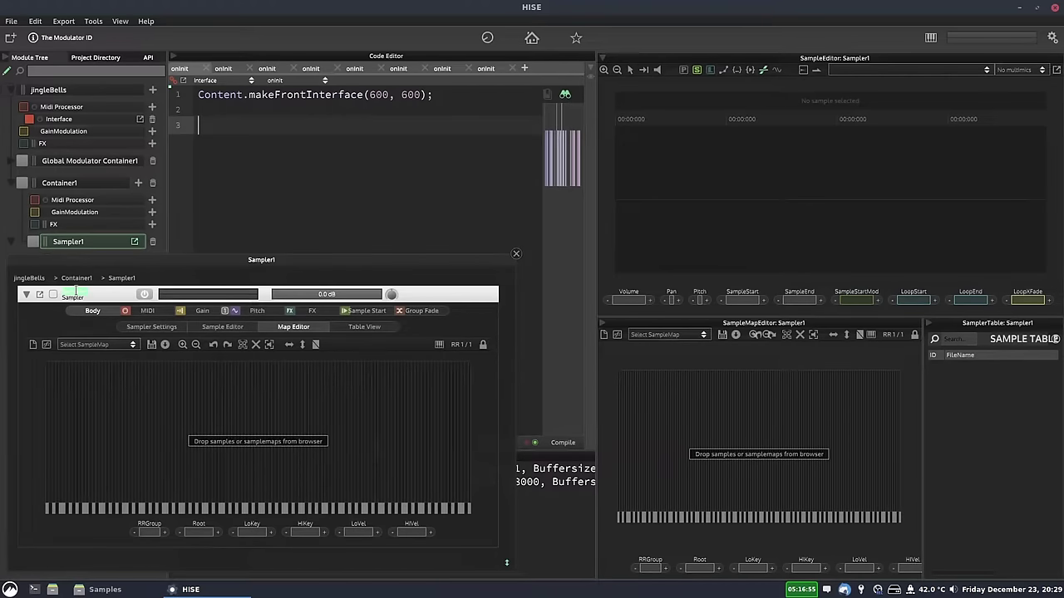
double_click(75, 293)
type("0")
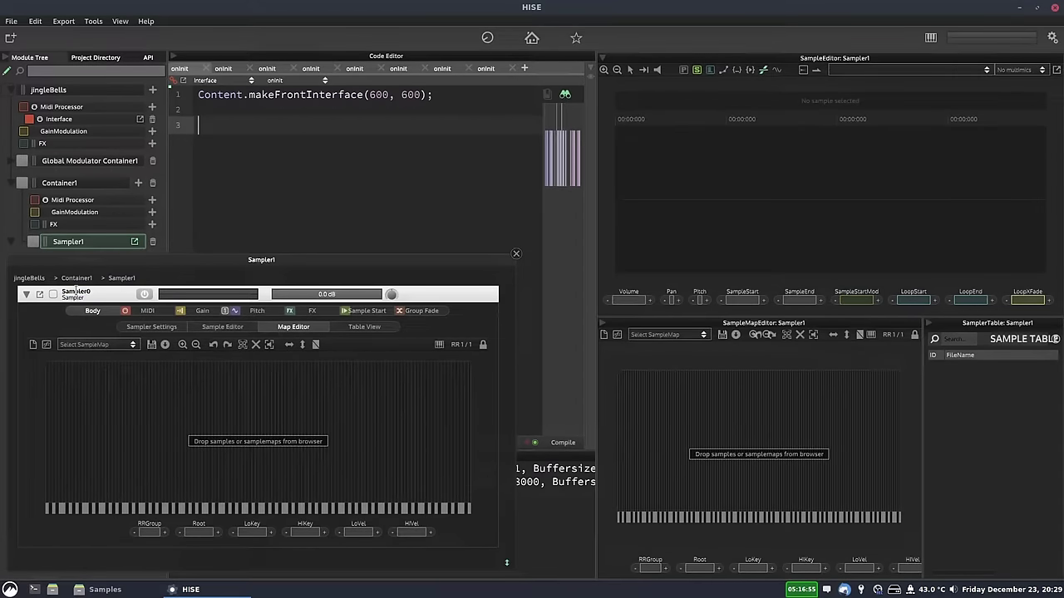
key("Return")
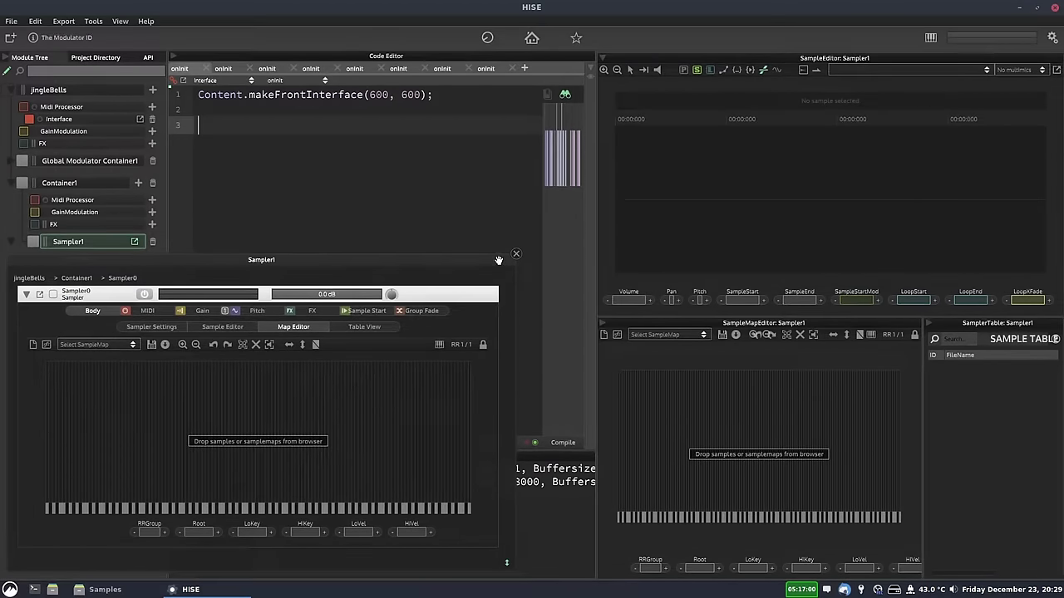
left_click(21, 92)
left_click(11, 90)
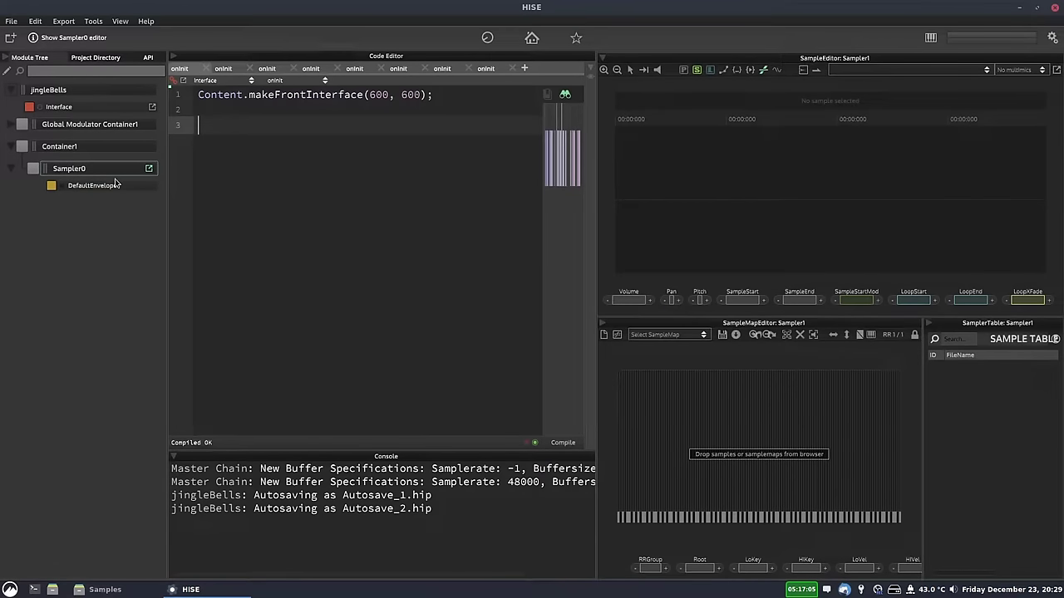
key("ctrl+s")
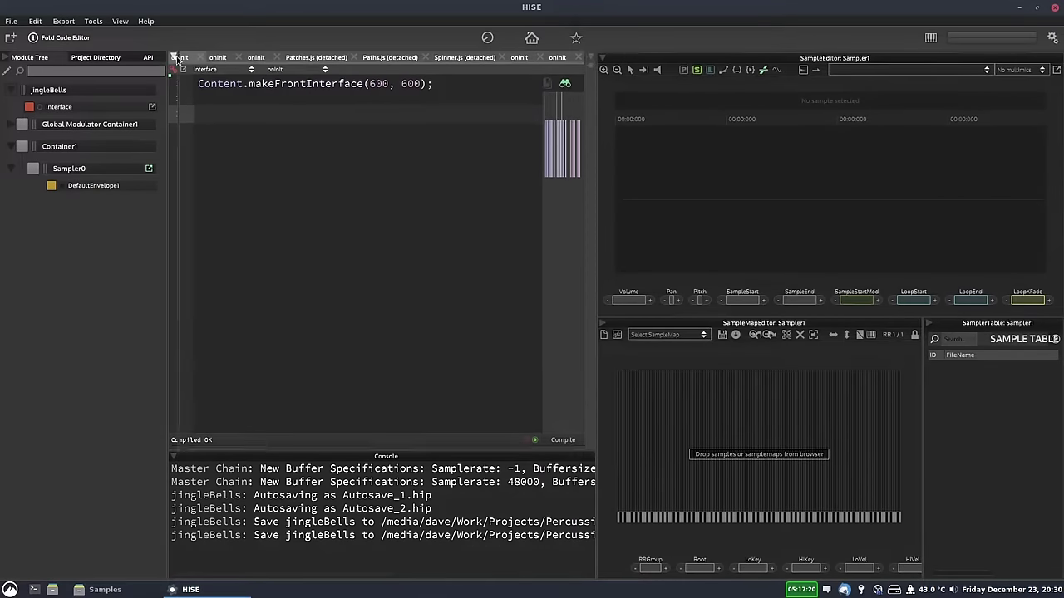
Fold the code editor to widen the sampler workspace and open the type1 samples folder over it.
left_click(175, 58)
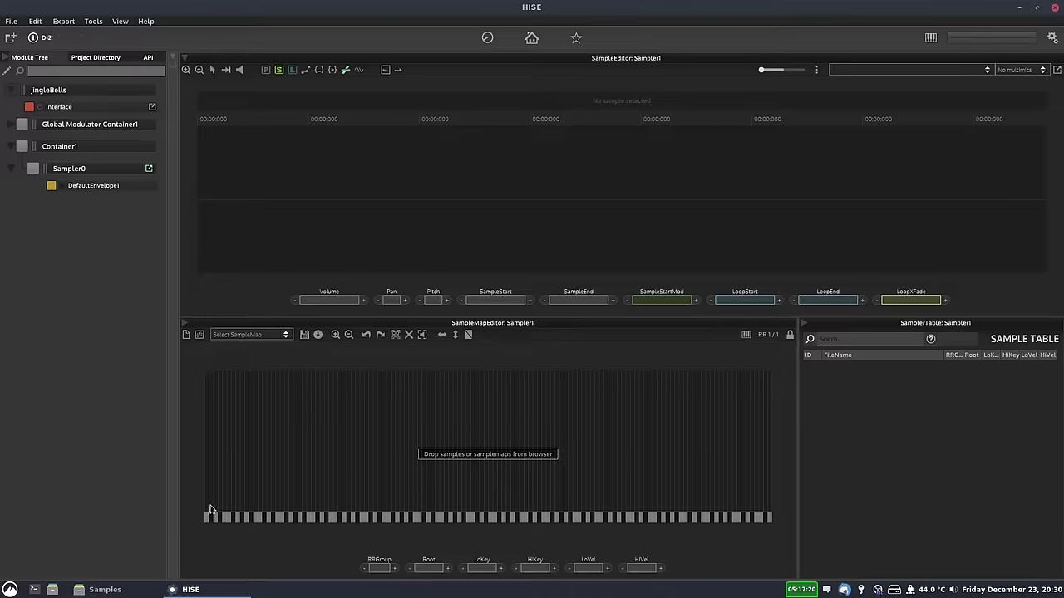
left_click(105, 589)
double_click(265, 162)
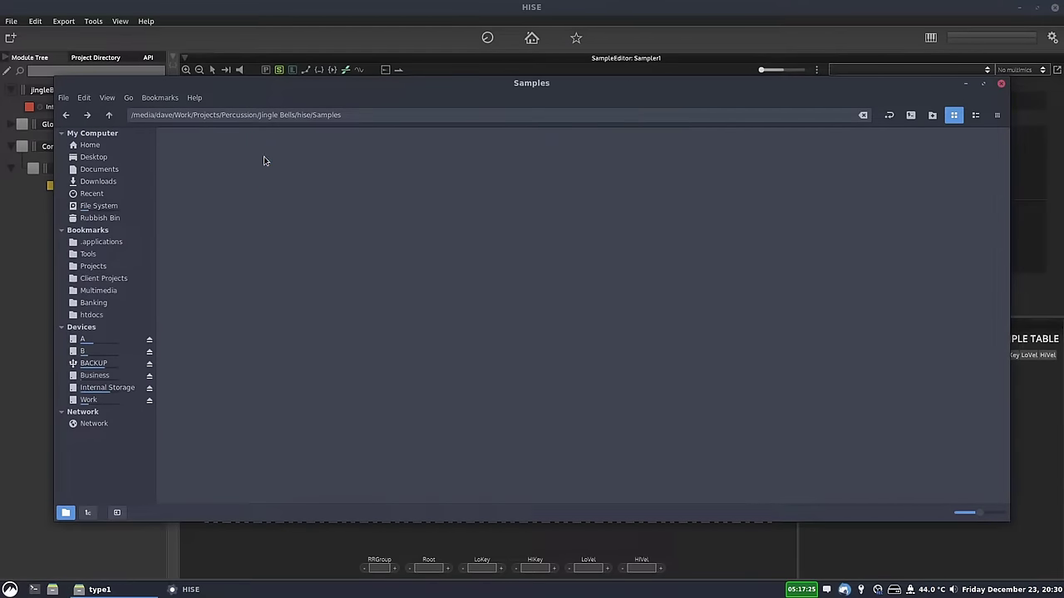
left_click_drag(334, 89, 687, 87)
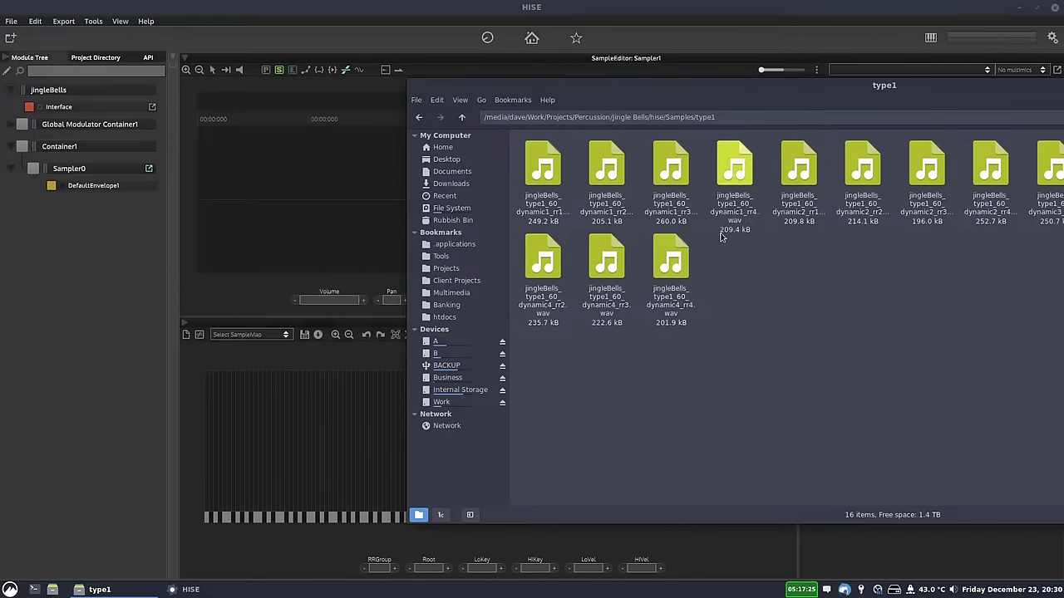
key("ctrl+a")
left_click(741, 281)
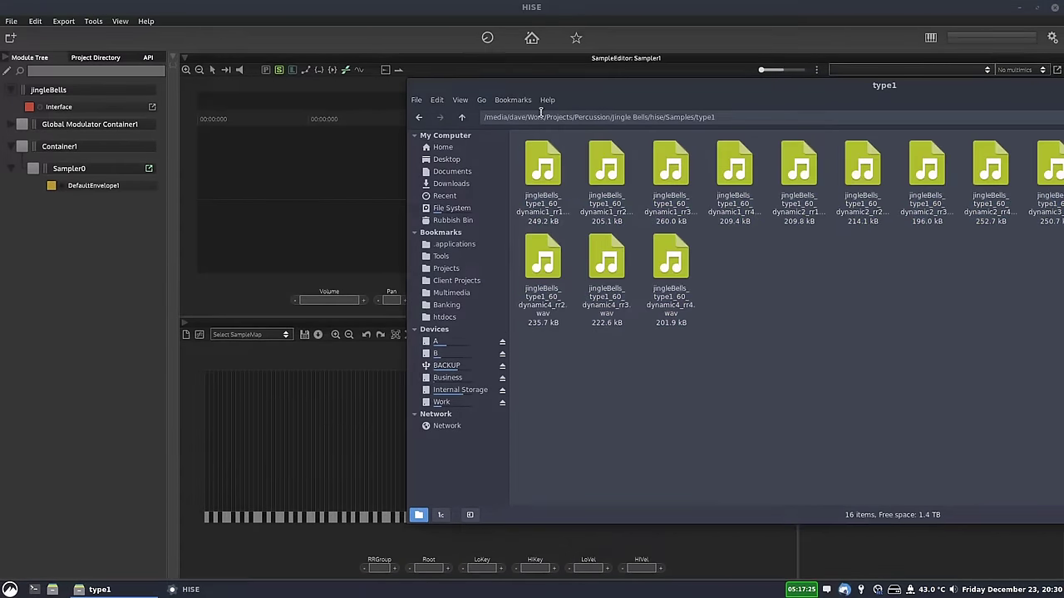
left_click_drag(593, 91, 353, 90)
Return to HISE and set the sampler's number of RR groups to 8.
left_click(388, 262)
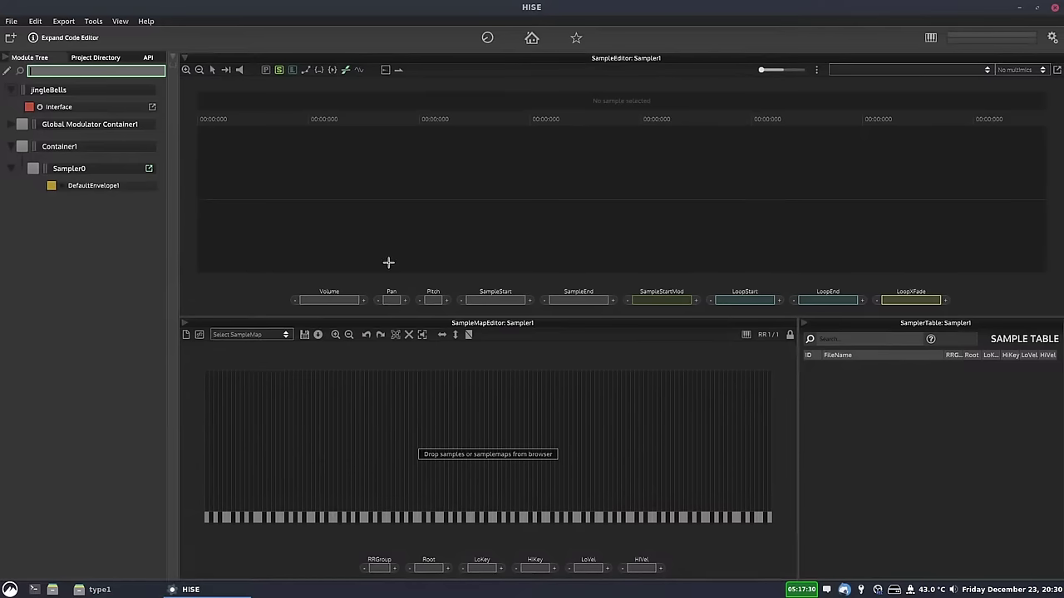
left_click(770, 335)
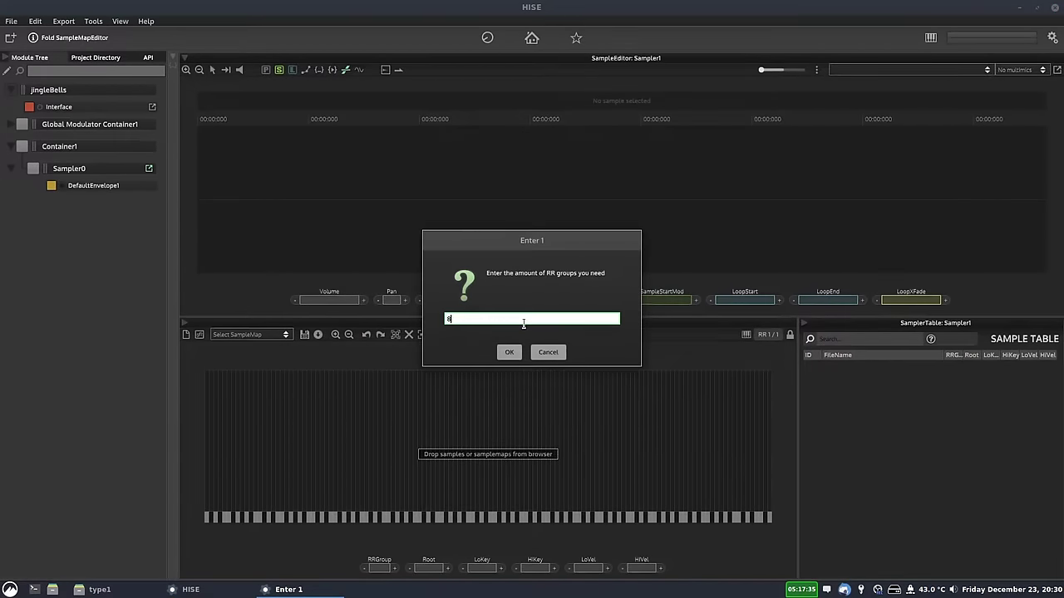
left_click(510, 353)
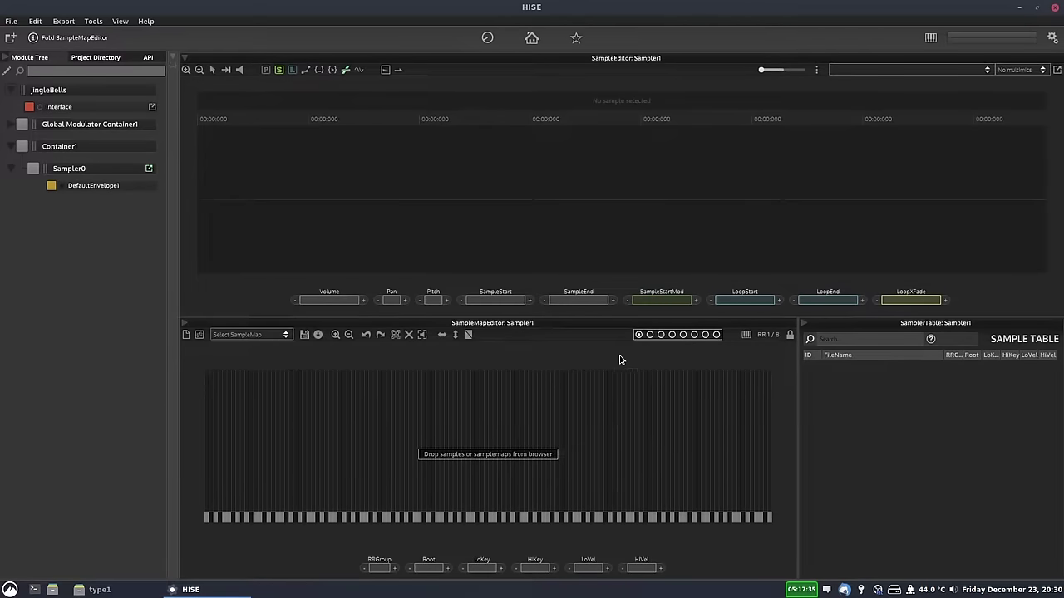
Drop all type1 samples onto the sample map and import them with the Filename Token Parser and metadata extraction.
key("alt+Tab")
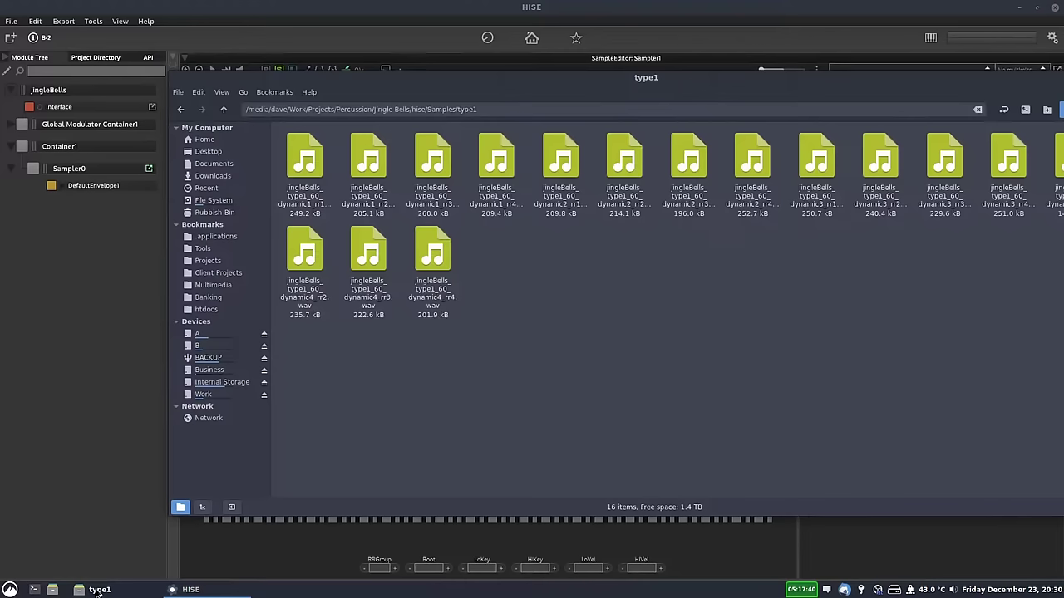
key("ctrl+a")
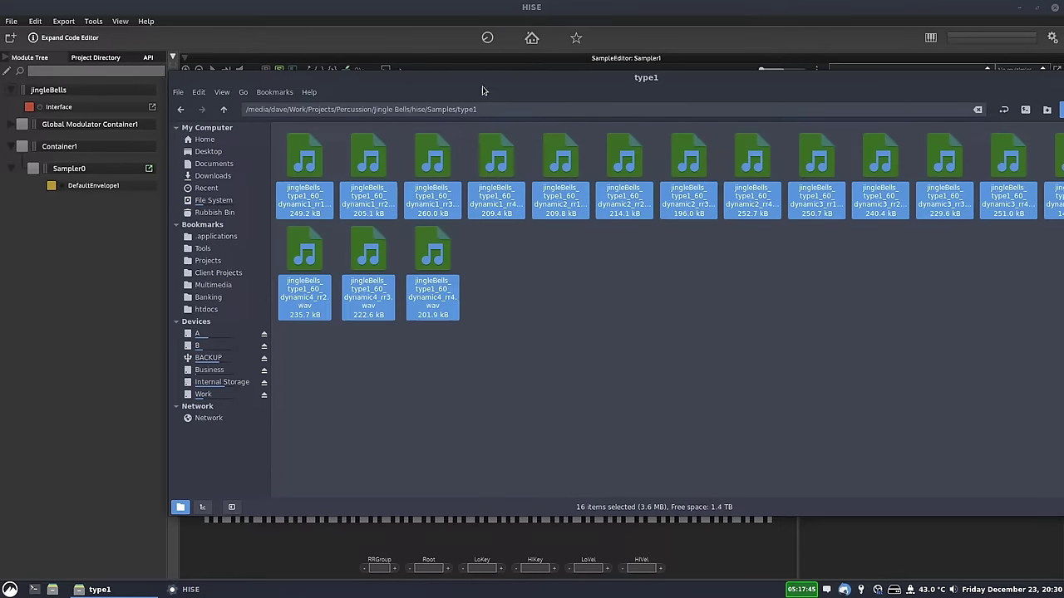
left_click_drag(482, 86, 739, 103)
left_click_drag(625, 183, 349, 432)
left_click(521, 267)
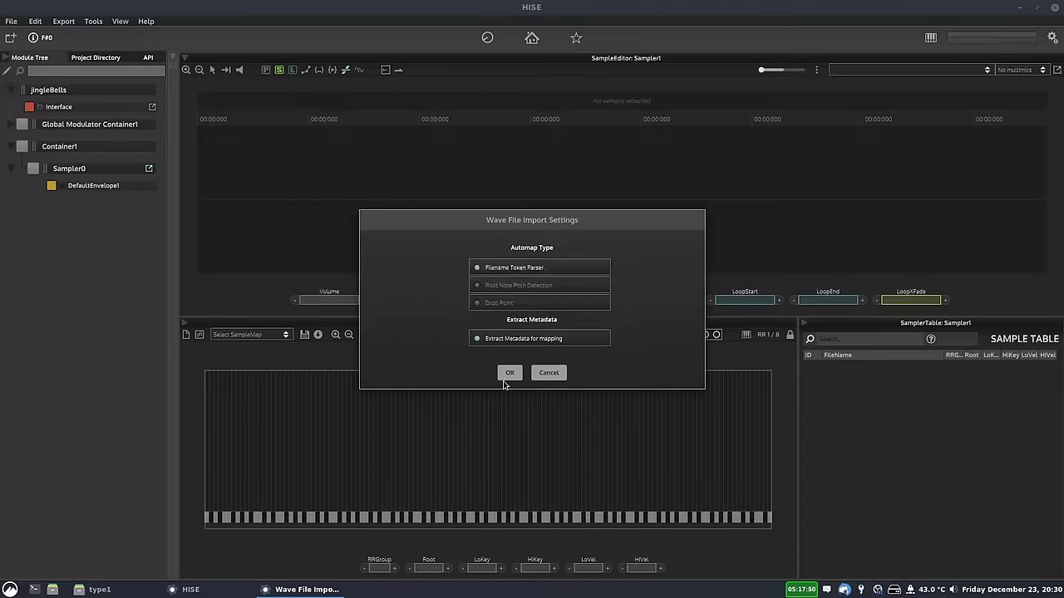
left_click(509, 374)
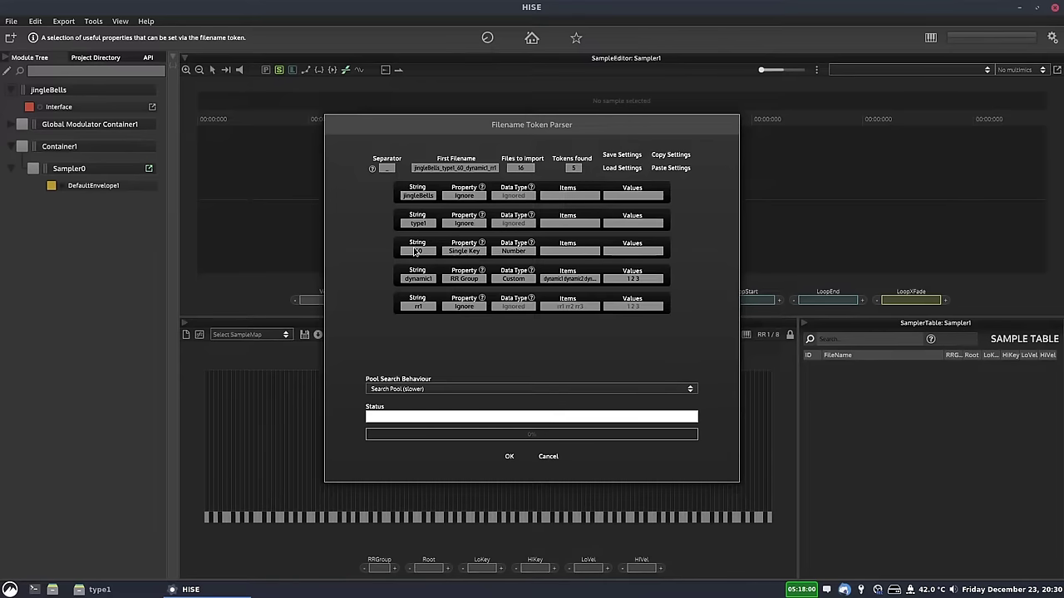
Keep token 60 as a Single Key number and map the dynamic1 token to Velocity Spread with the Custom data type.
left_click(466, 252)
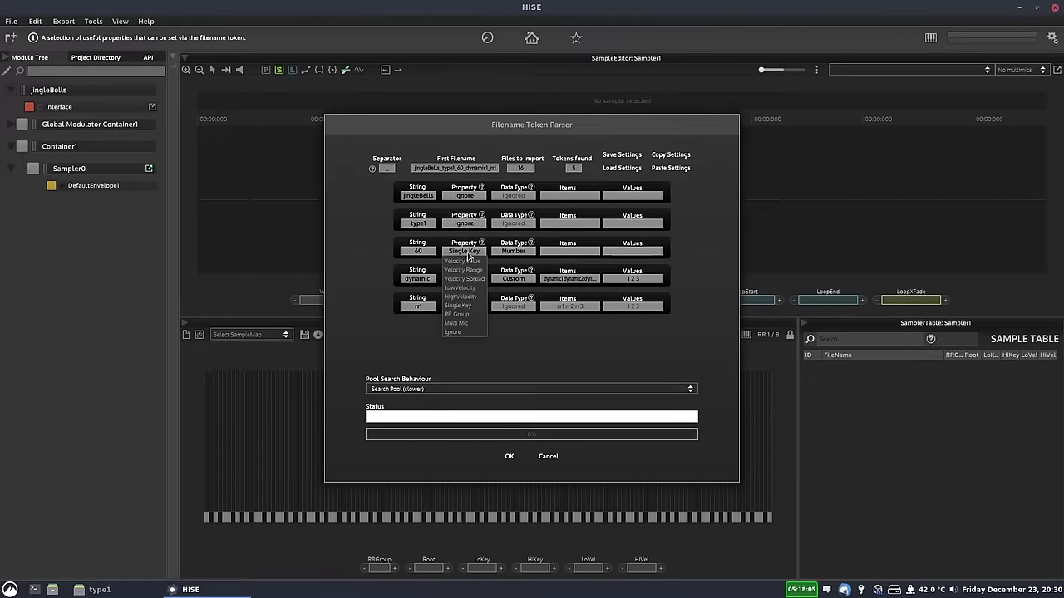
left_click(514, 251)
left_click(517, 253)
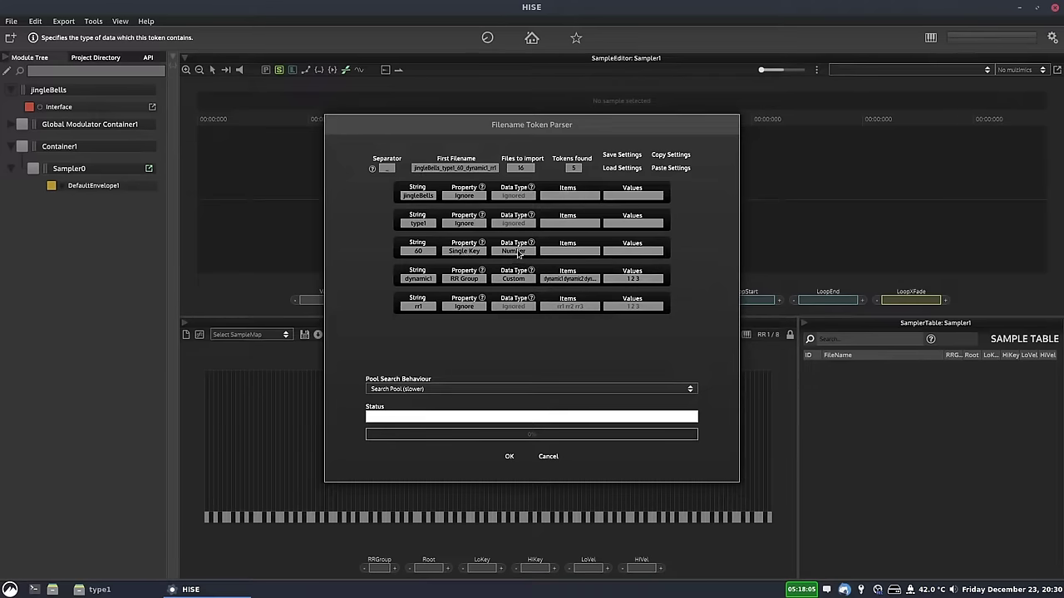
left_click(478, 282)
left_click(481, 305)
left_click(514, 280)
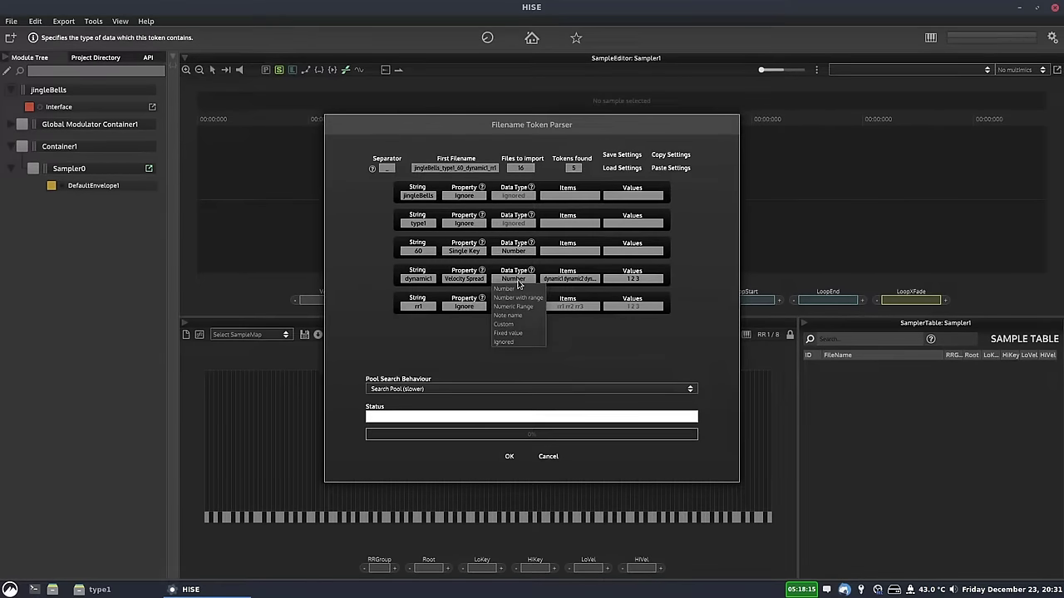
left_click(510, 328)
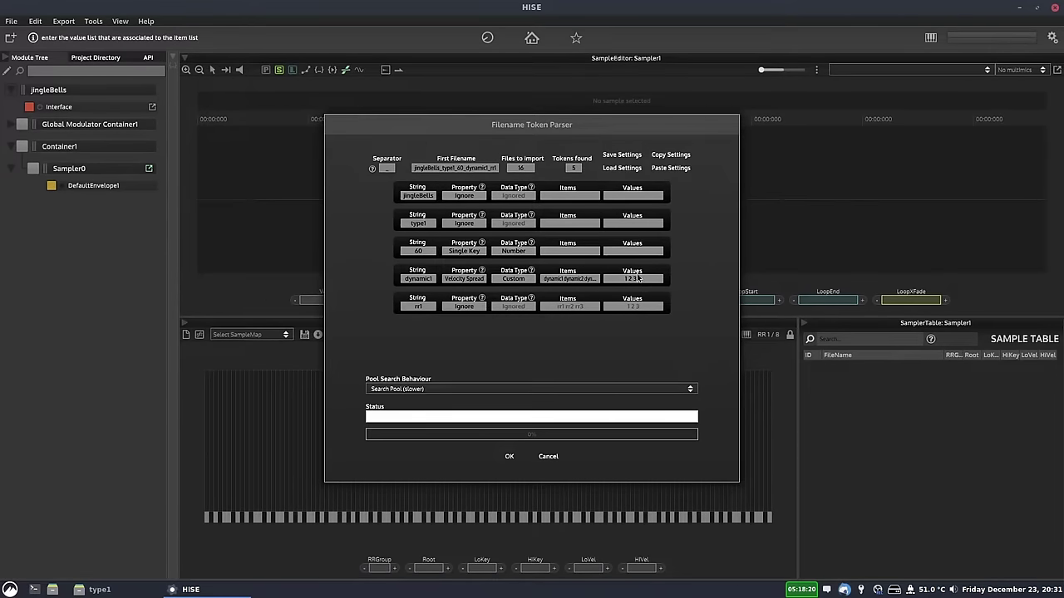
Map the rr1 token to RR Group with custom values 1 2 3 4, then import without adjusting the RR group amount.
left_click(469, 306)
left_click(459, 368)
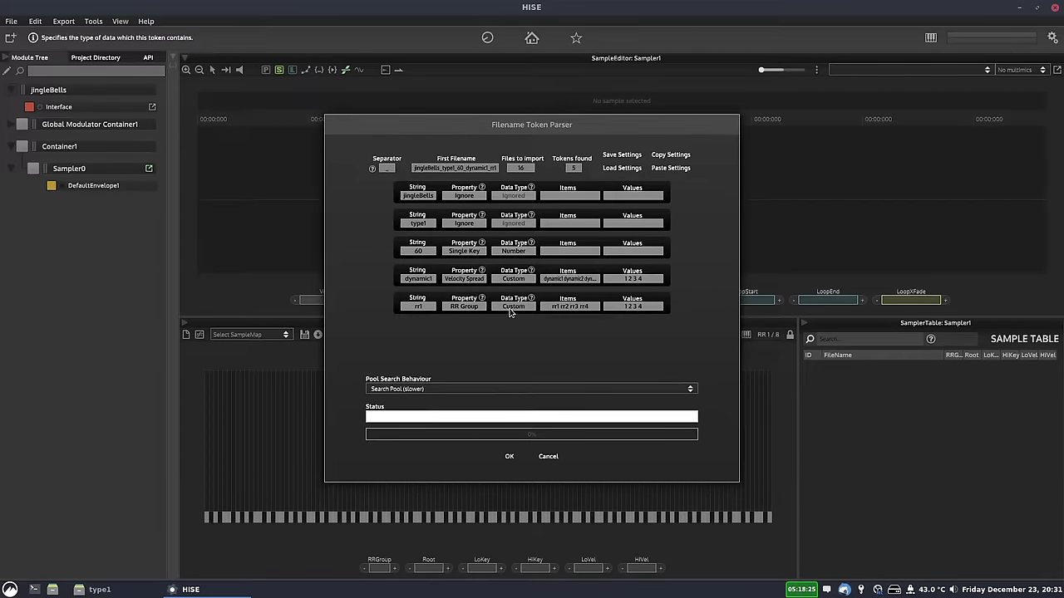
left_click(509, 457)
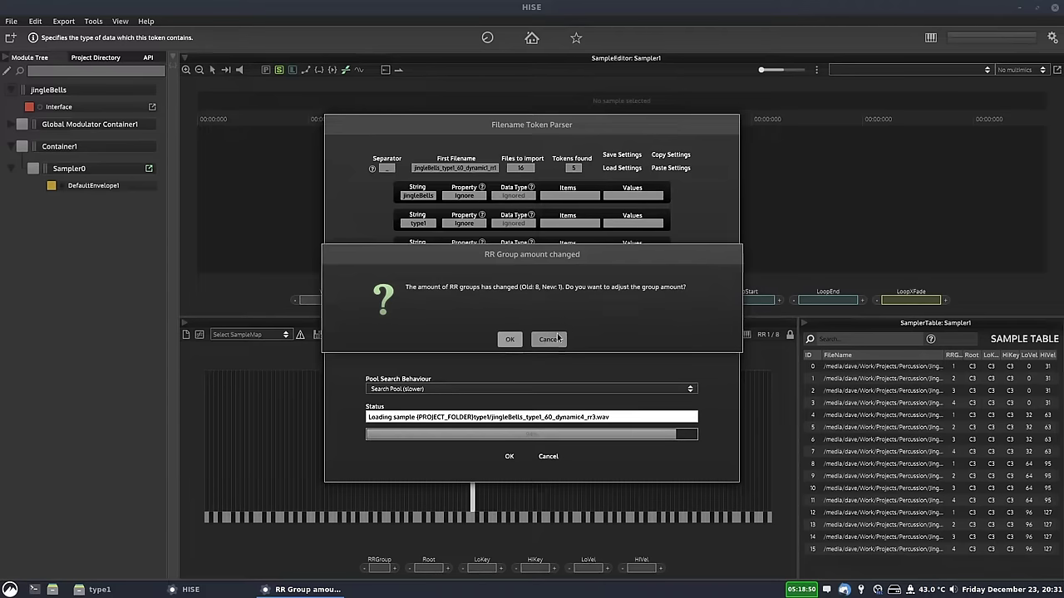
left_click(557, 339)
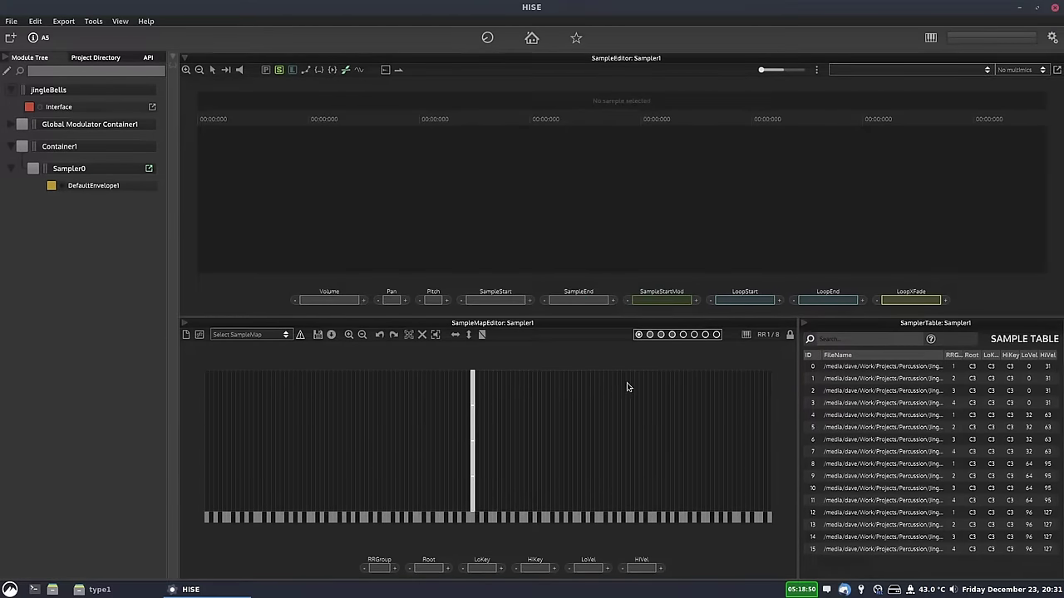
Compare the sample map for round robin groups 1 and 5, ending on group 1.
left_click(638, 334)
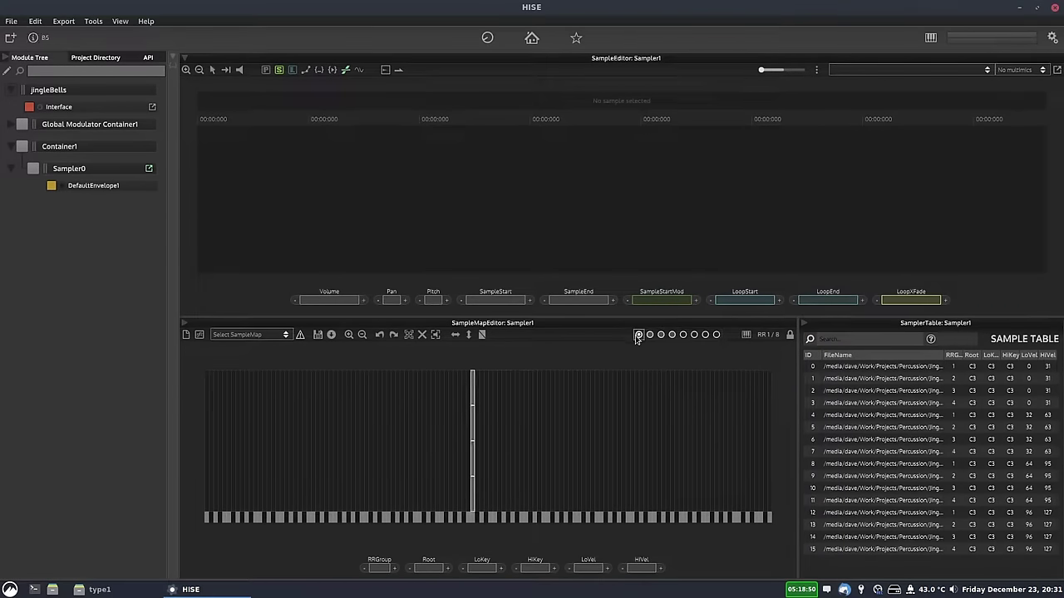
left_click(681, 335)
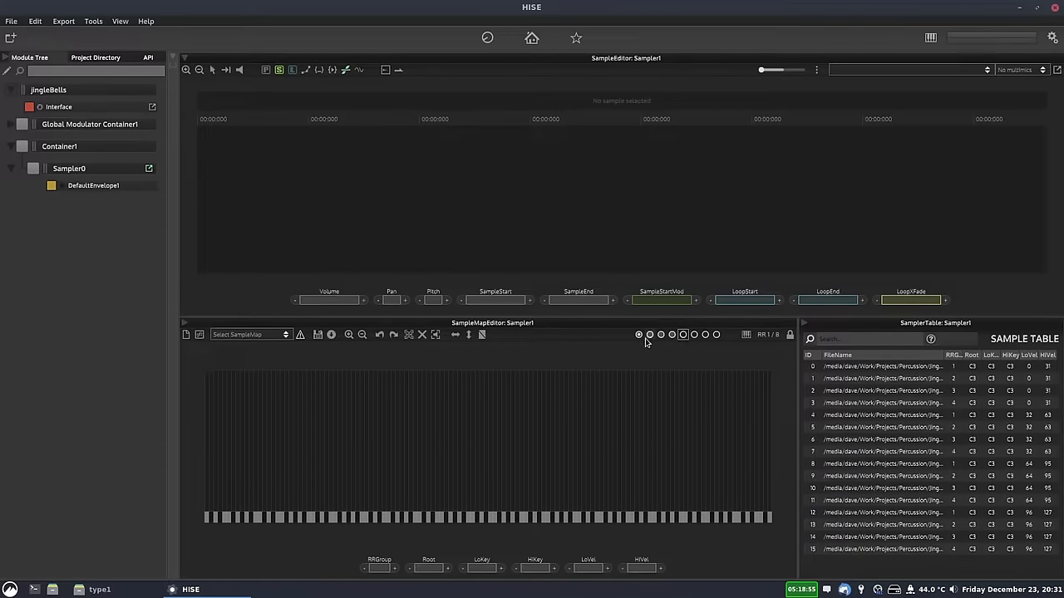
left_click(639, 335)
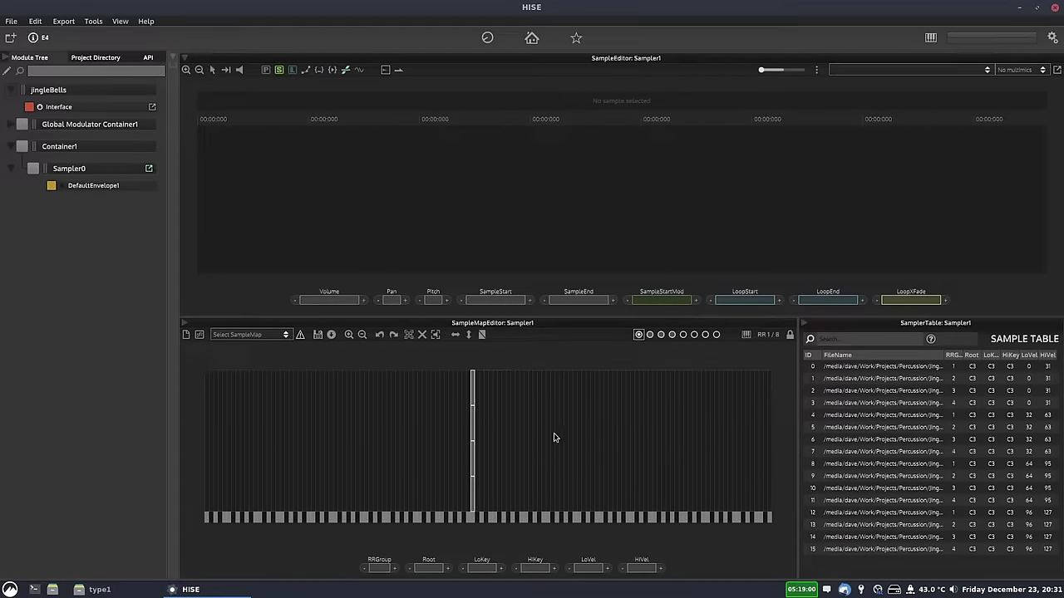
Import all samples from the type2 folder with the Filename Token Parser, declining to adjust the RR group amount.
left_click(100, 589)
key("alt+Up")
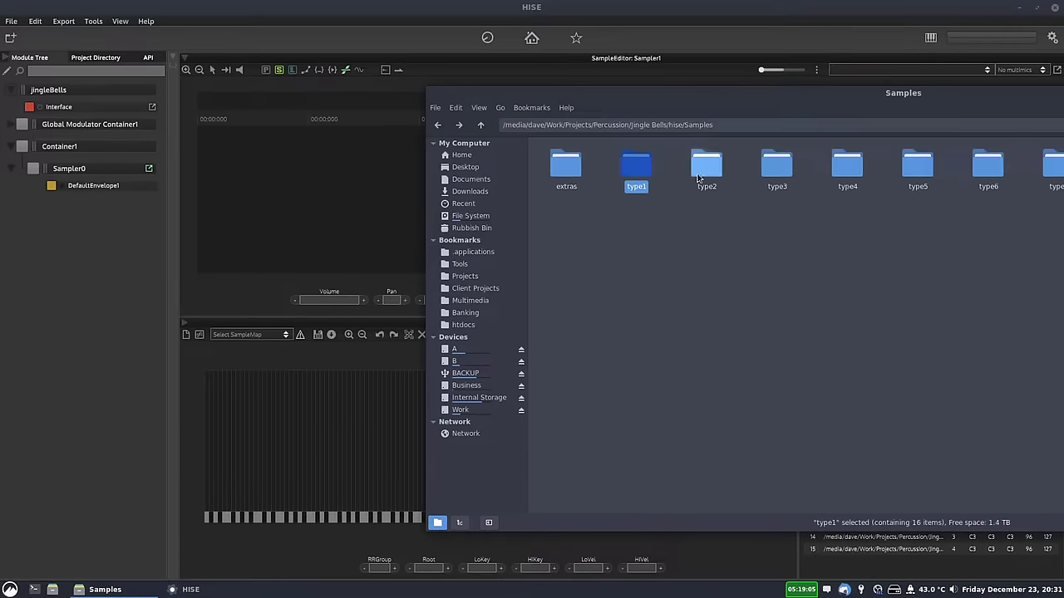
double_click(706, 167)
key("ctrl+a")
left_click_drag(636, 179, 349, 406)
left_click(476, 371)
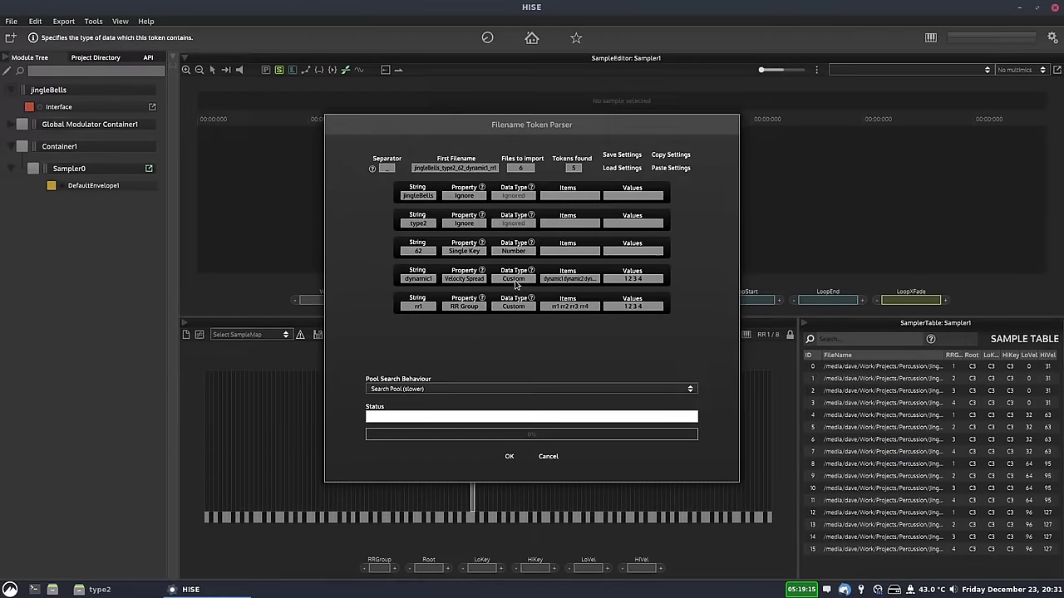
left_click(509, 456)
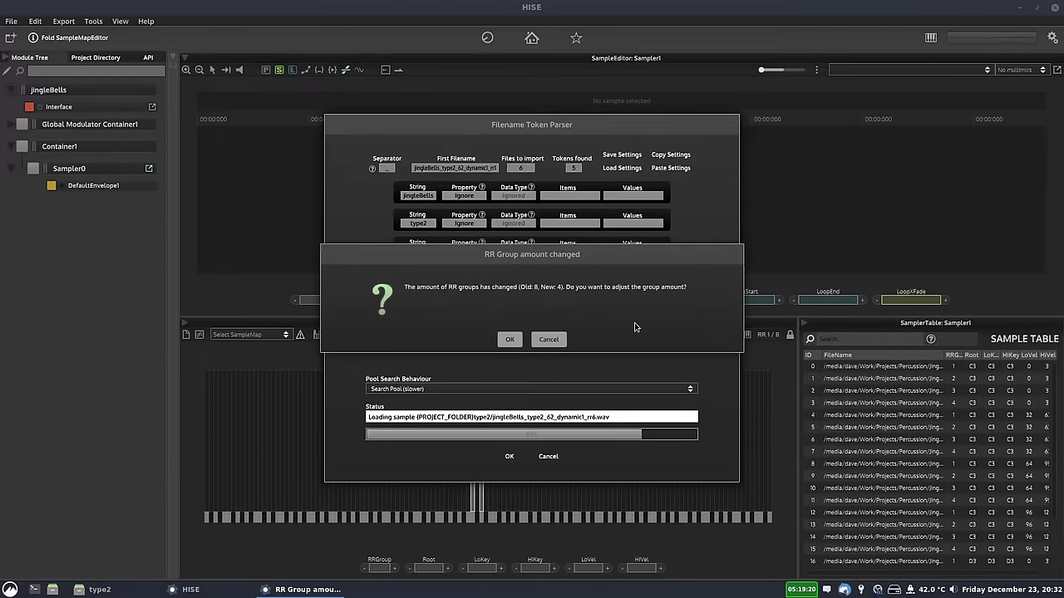
left_click(549, 339)
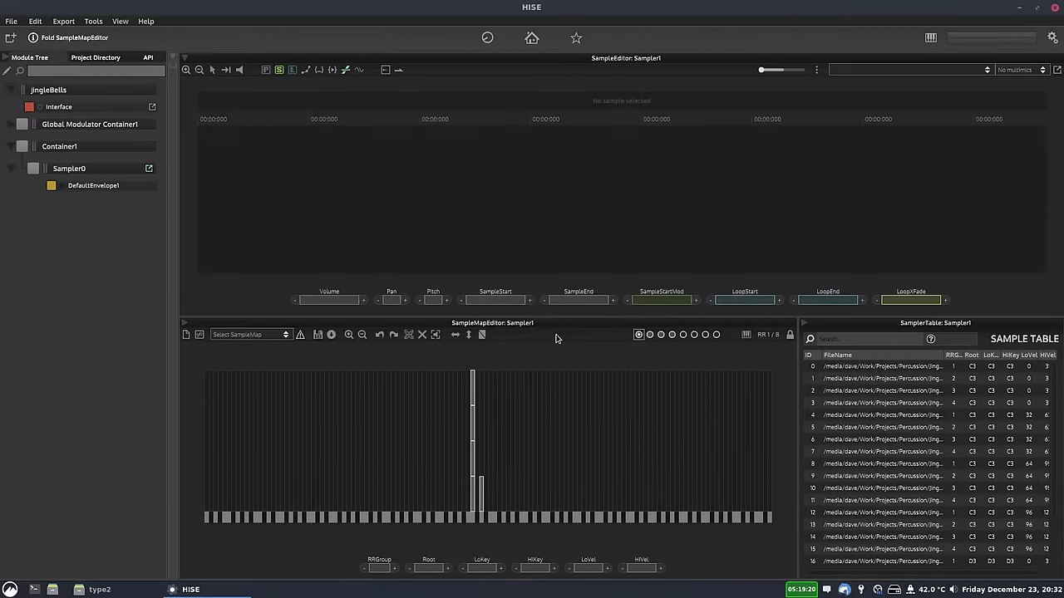
Select the type2 samples on D3 and raise their high velocity to cover the full velocity range.
left_click(638, 334)
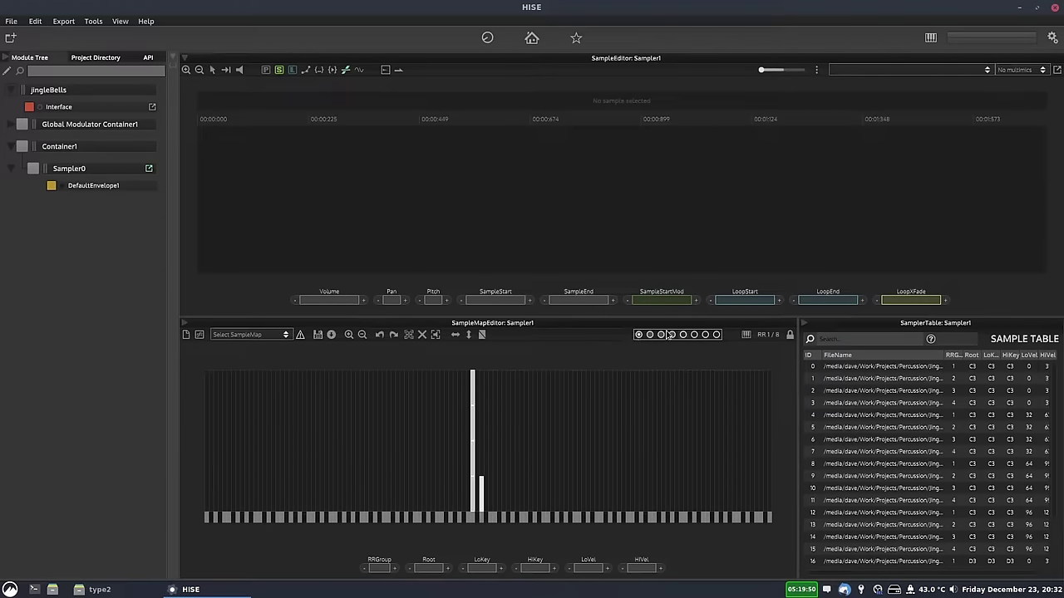
left_click_drag(525, 453, 478, 507)
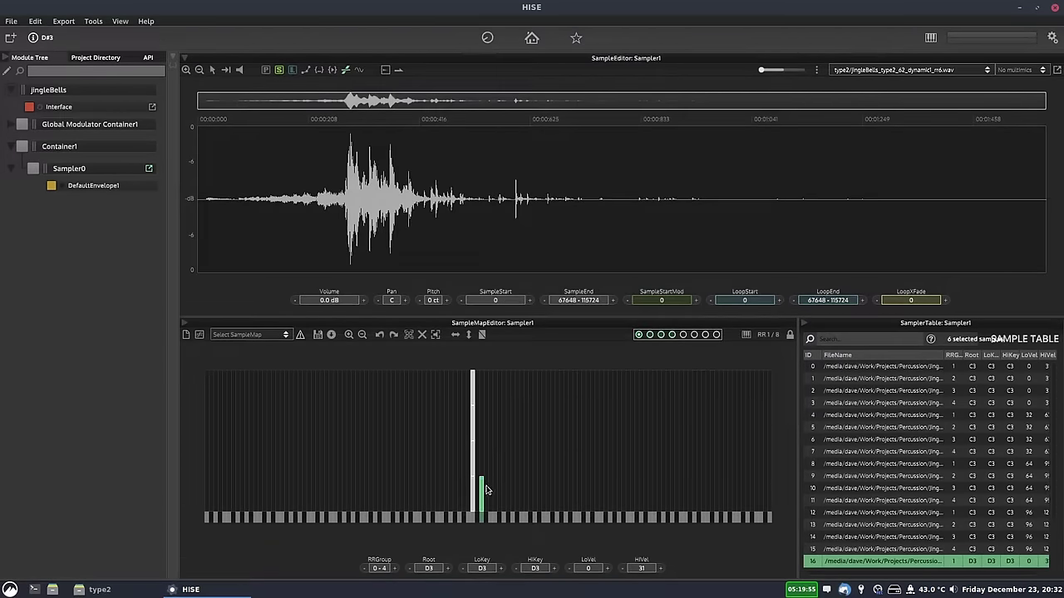
left_click(640, 570)
key("Return")
Open the type3 folder and import its samples into the sample map with the Filename Token Parser.
key("alt+Tab")
key("alt+Up")
left_click(777, 166)
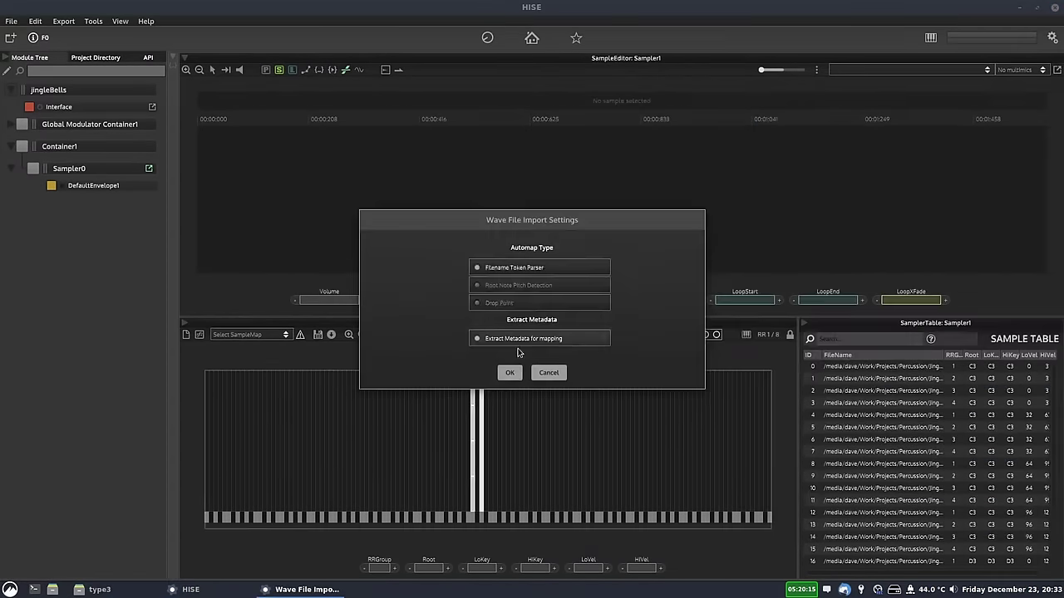
left_click(509, 373)
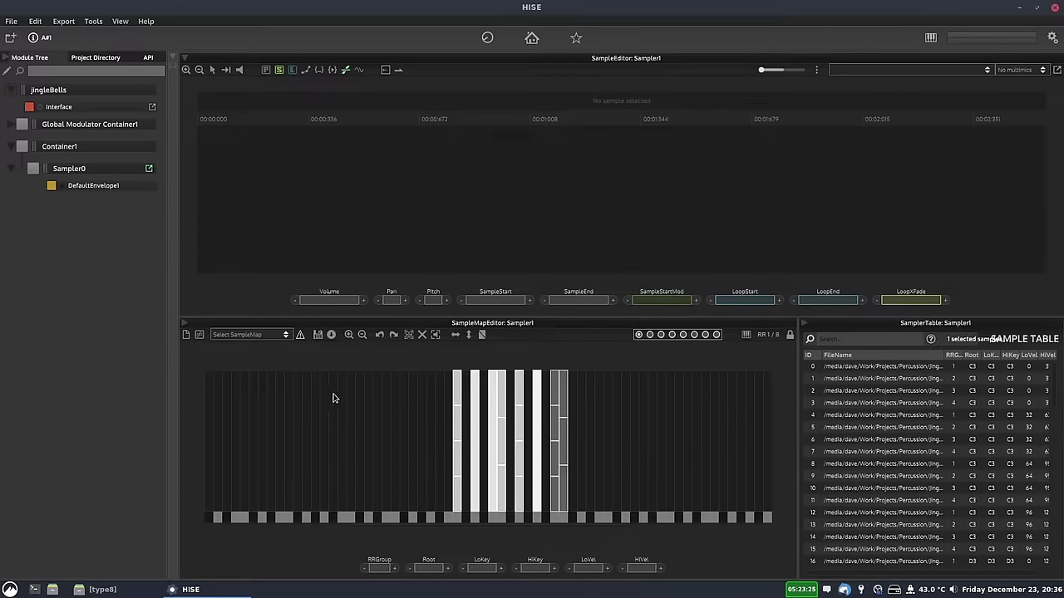
Save the sample map as articulations.xml in the SampleMaps folder.
left_click(316, 335)
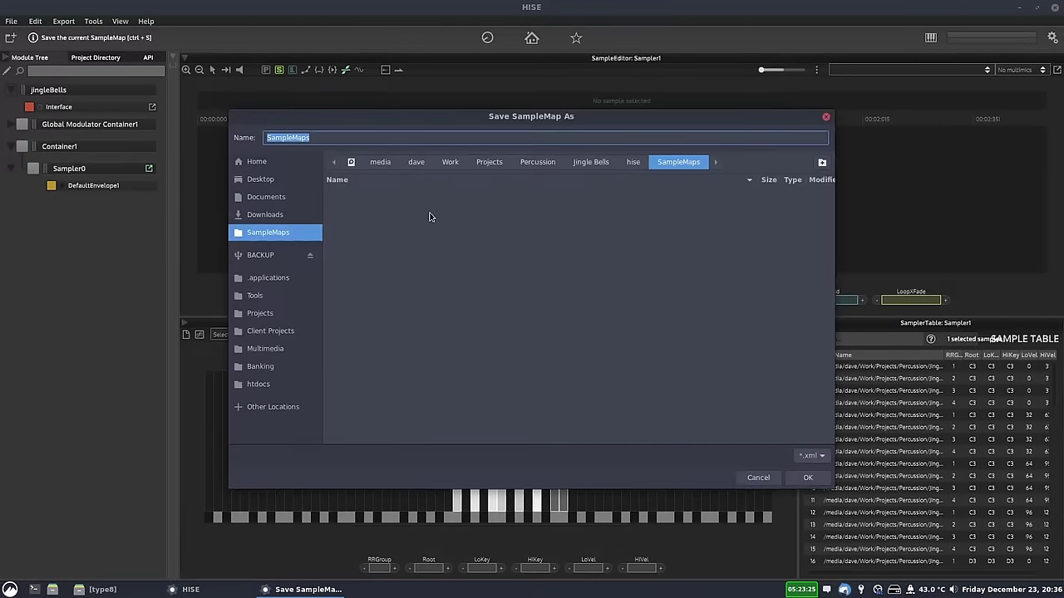
type("ar")
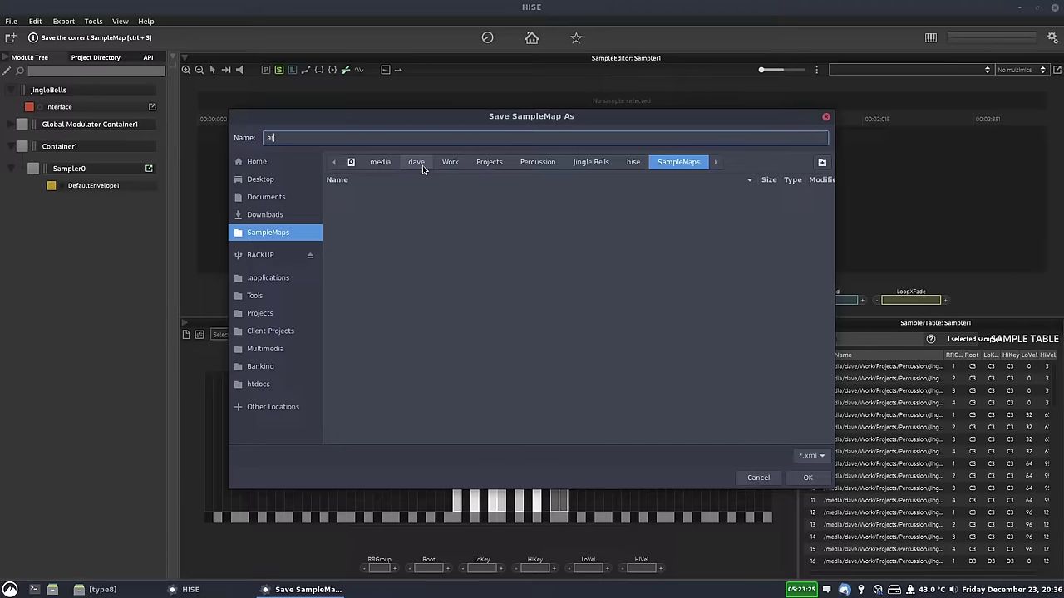
type("ticulations.xml")
key("Return")
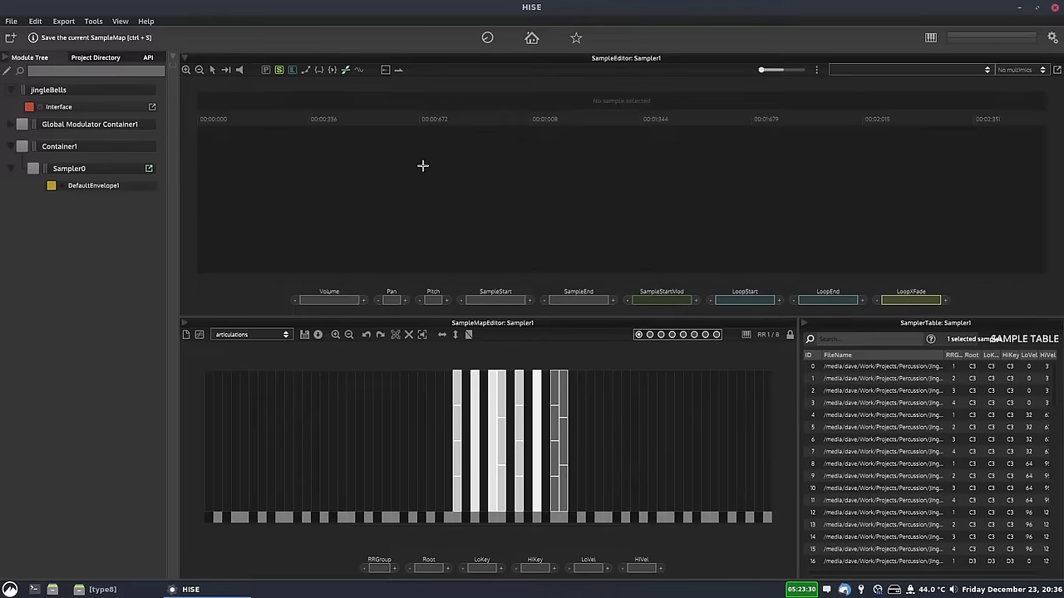
Check the articulations mapped in the different round robin groups, including group 6, and return to group 1.
left_click(639, 334)
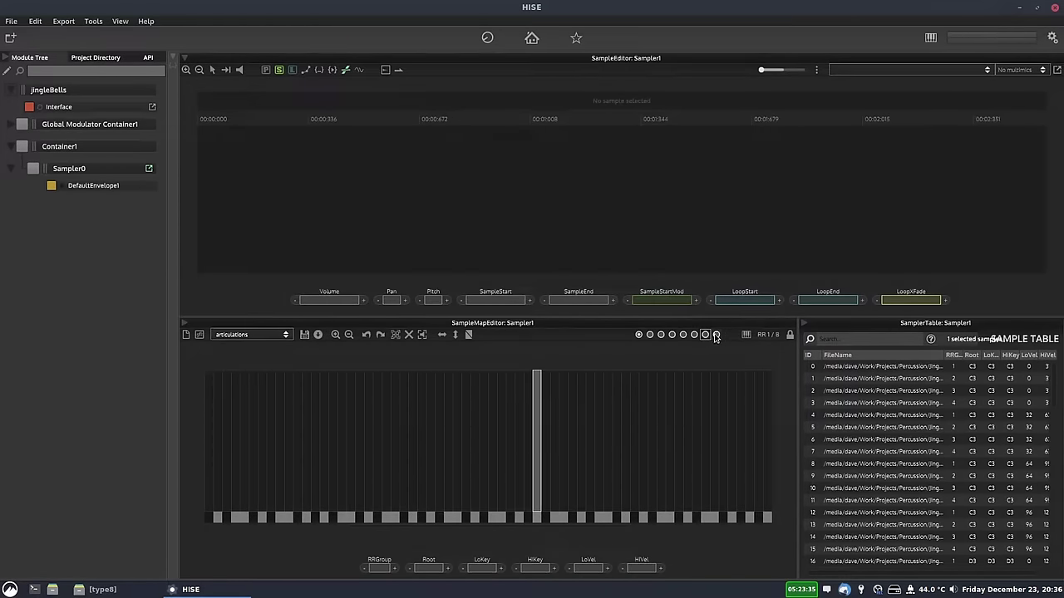
left_click(694, 334)
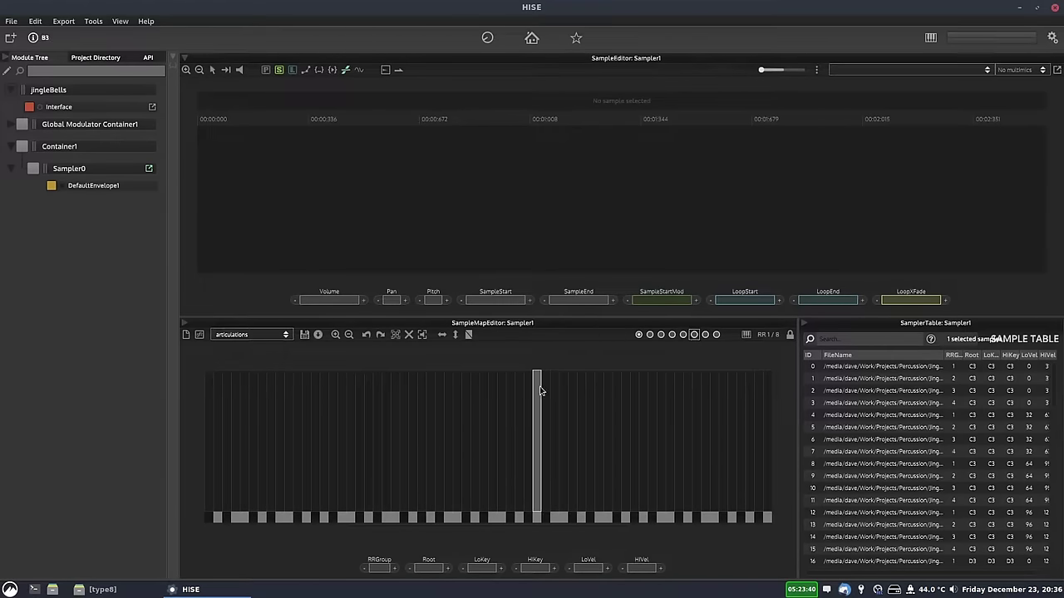
left_click(638, 334)
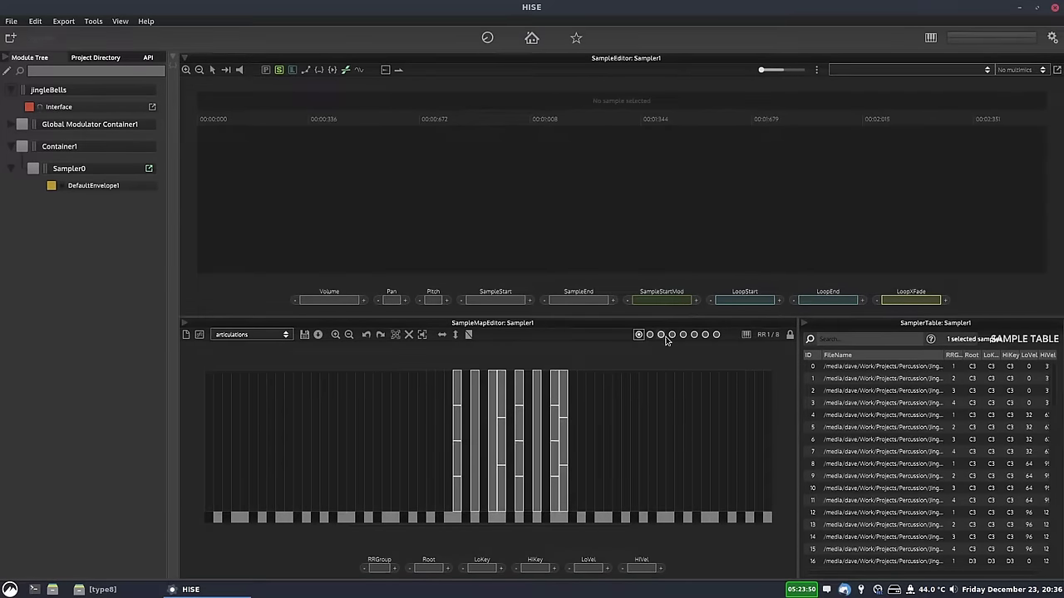
Compare the articulations mapped in round robin group 8 with those in group 1, including the lowest type1 sample on C3.
left_click(715, 335)
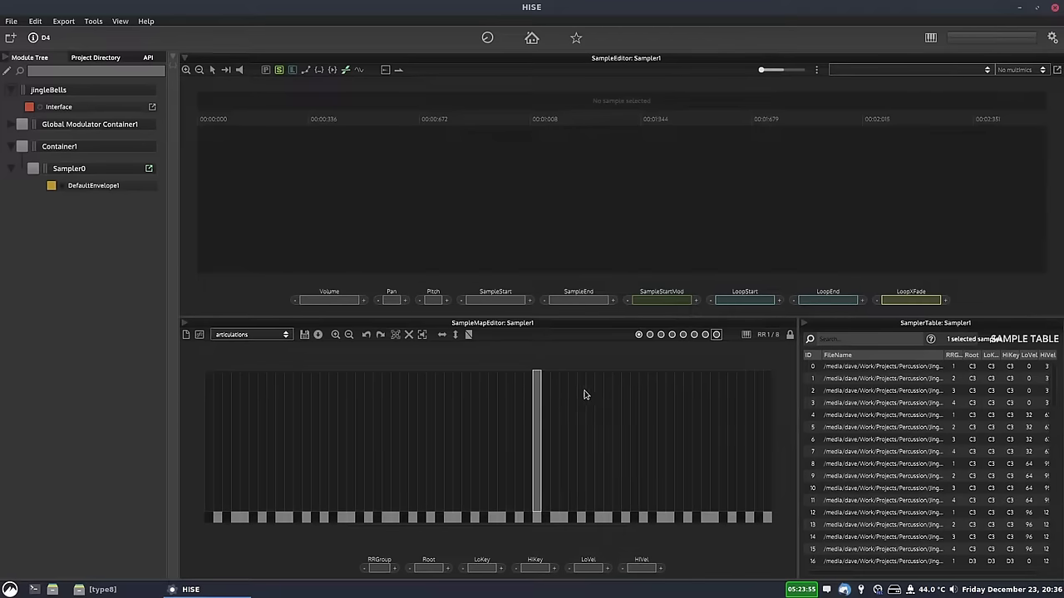
left_click(639, 334)
left_click(455, 501)
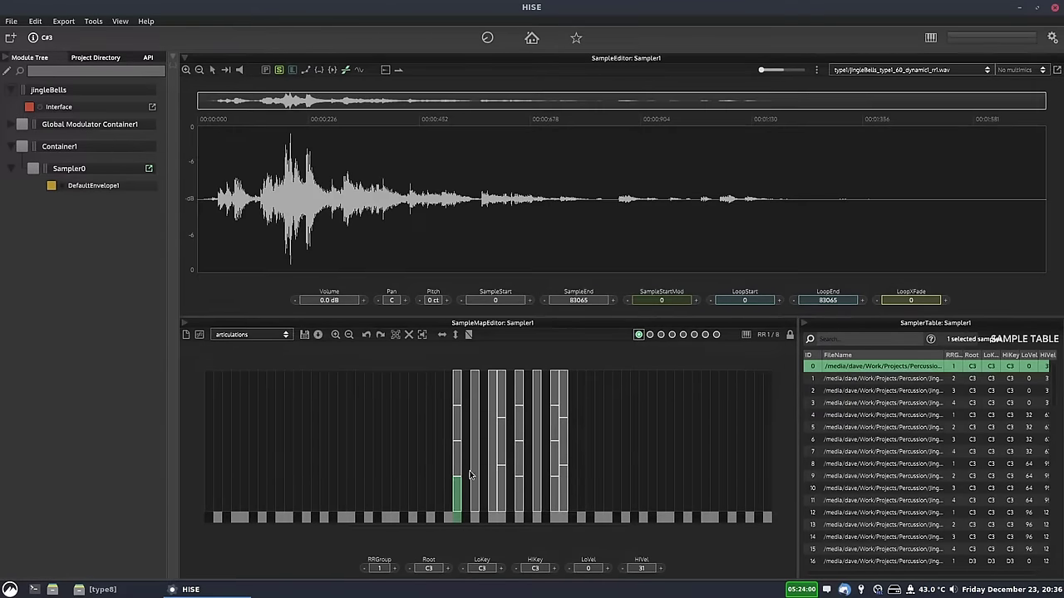
left_click(715, 334)
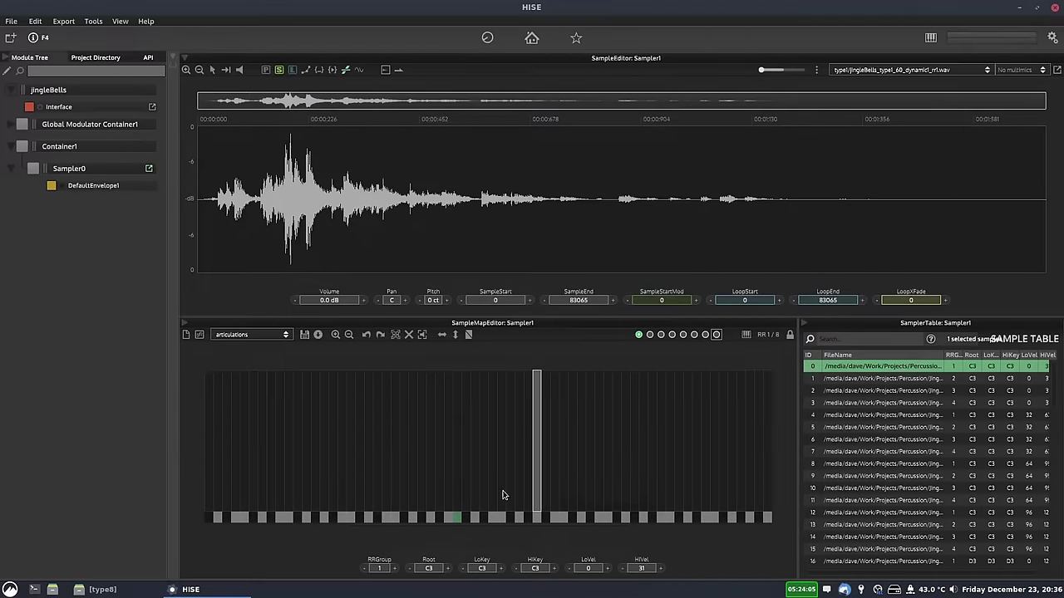
left_click(643, 387)
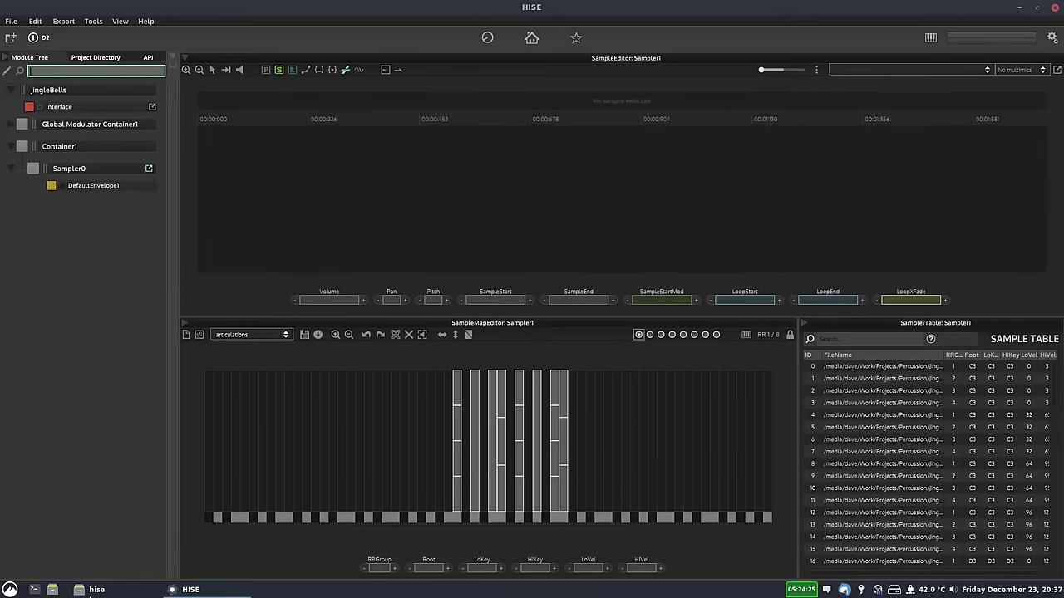
Open articulations.xml from the project's SampleMaps folder in the Atom text editor.
left_click(92, 589)
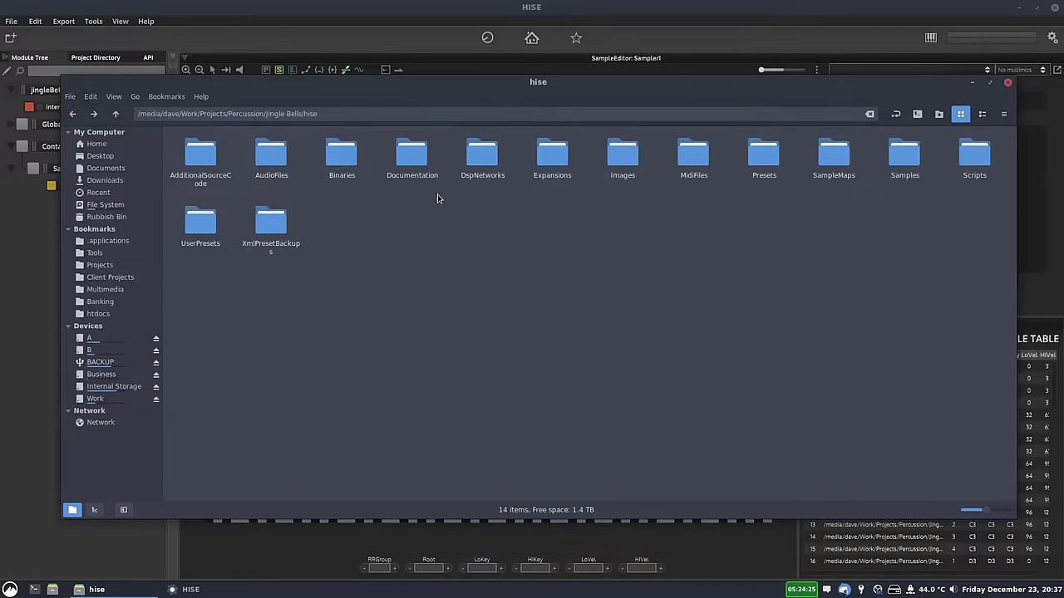
double_click(835, 155)
right_click(216, 170)
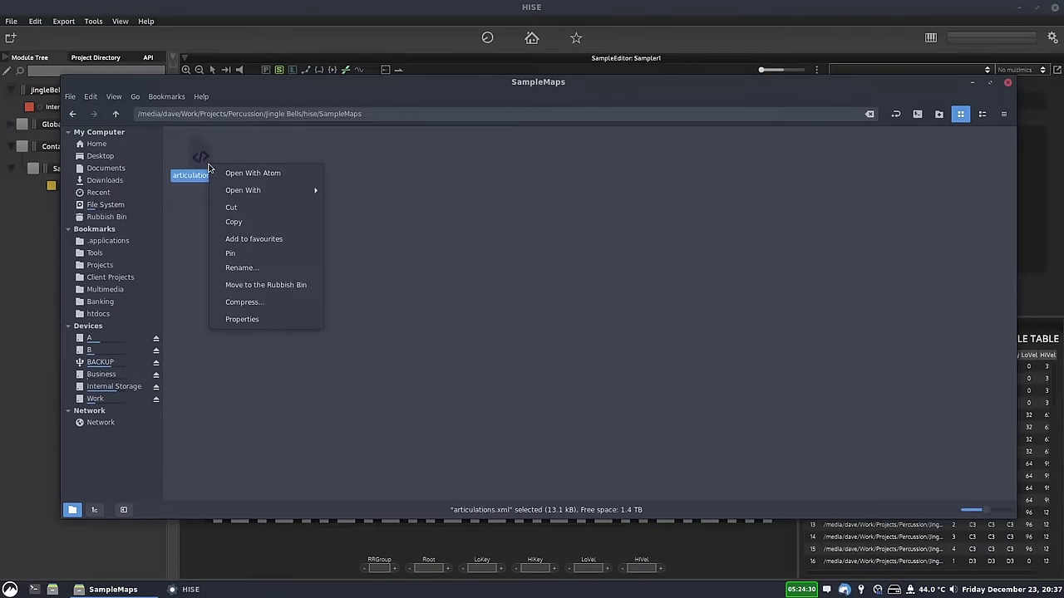
left_click(288, 176)
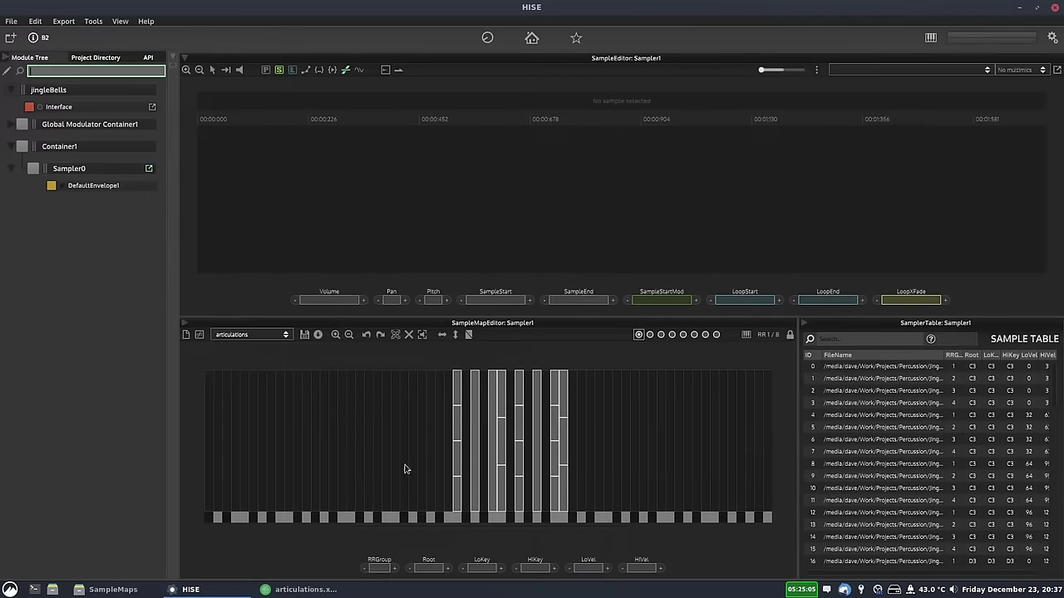
left_click(286, 590)
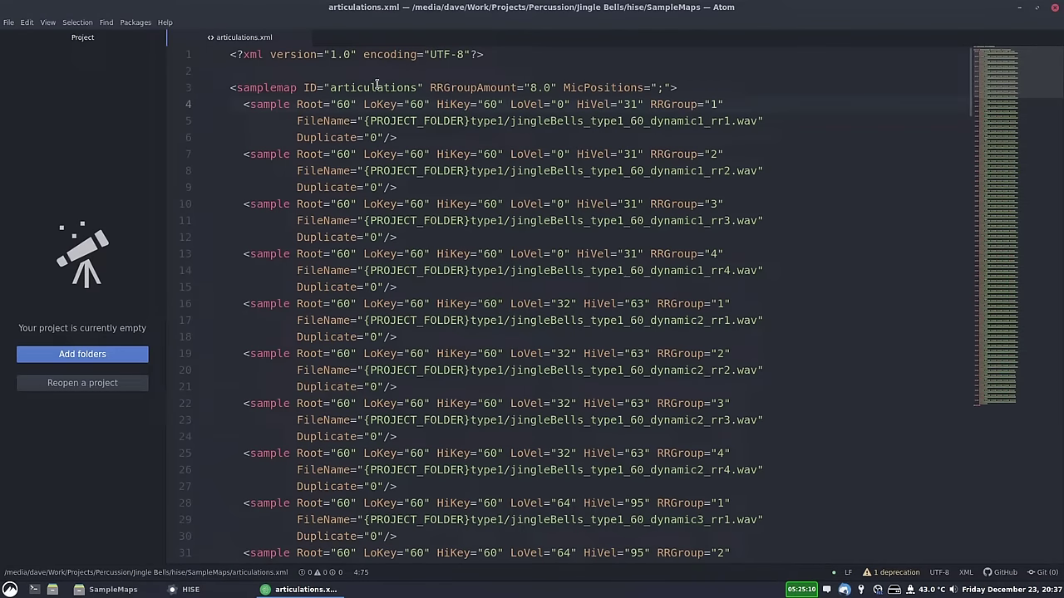
Examine the type1 sample entries in the XML, from the first one down to where the type2 entries begin.
scroll(815, 91, "down", 1)
scroll(818, 156, "up", 1)
left_click_drag(501, 121, 474, 121)
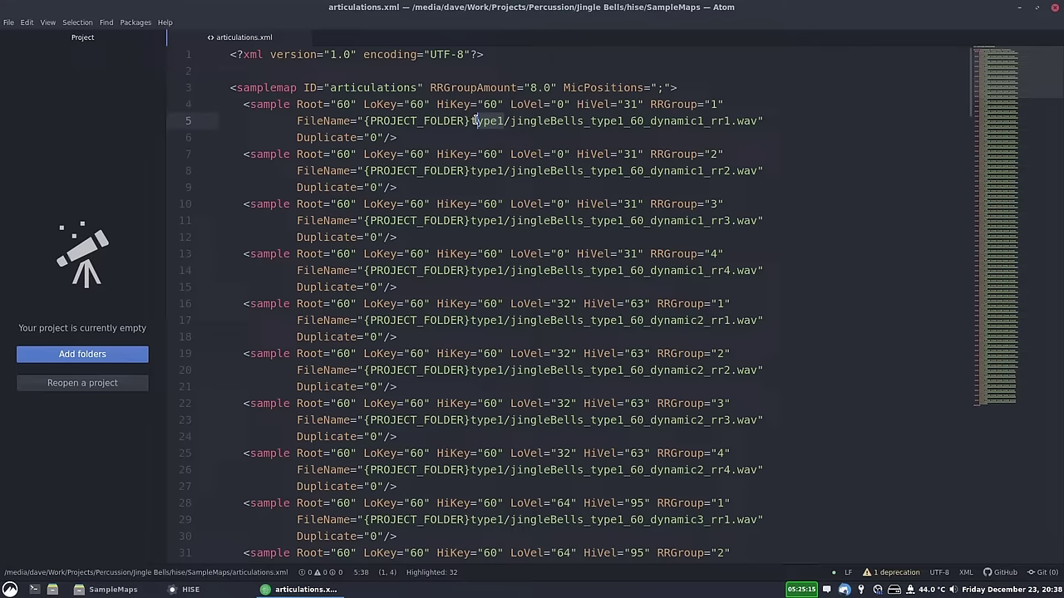
left_click(504, 223)
left_click(506, 274)
left_click_drag(505, 323, 493, 322)
scroll(554, 282, "down", 3)
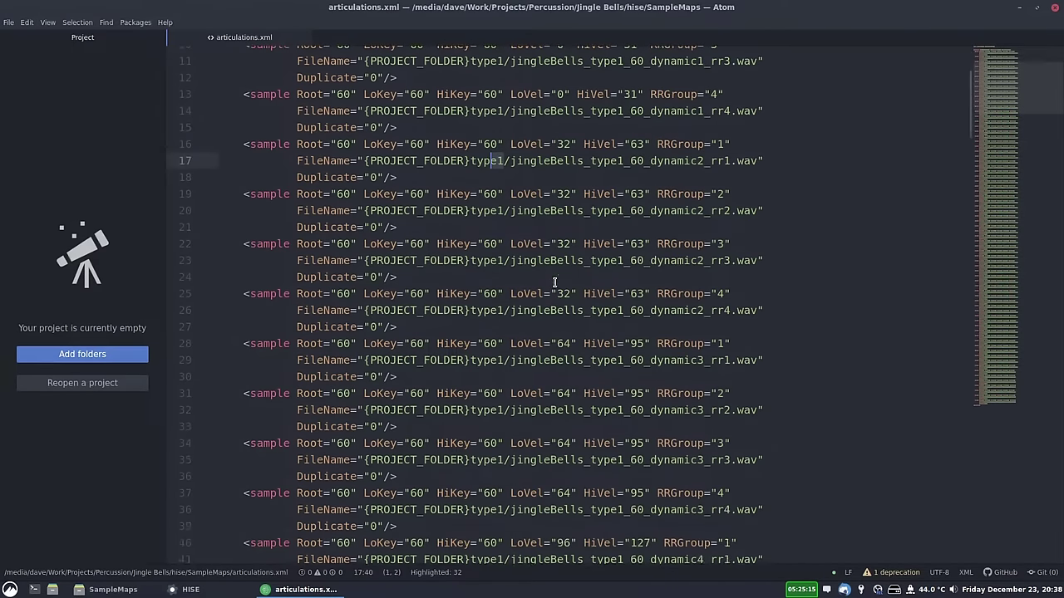
scroll(554, 283, "down", 7)
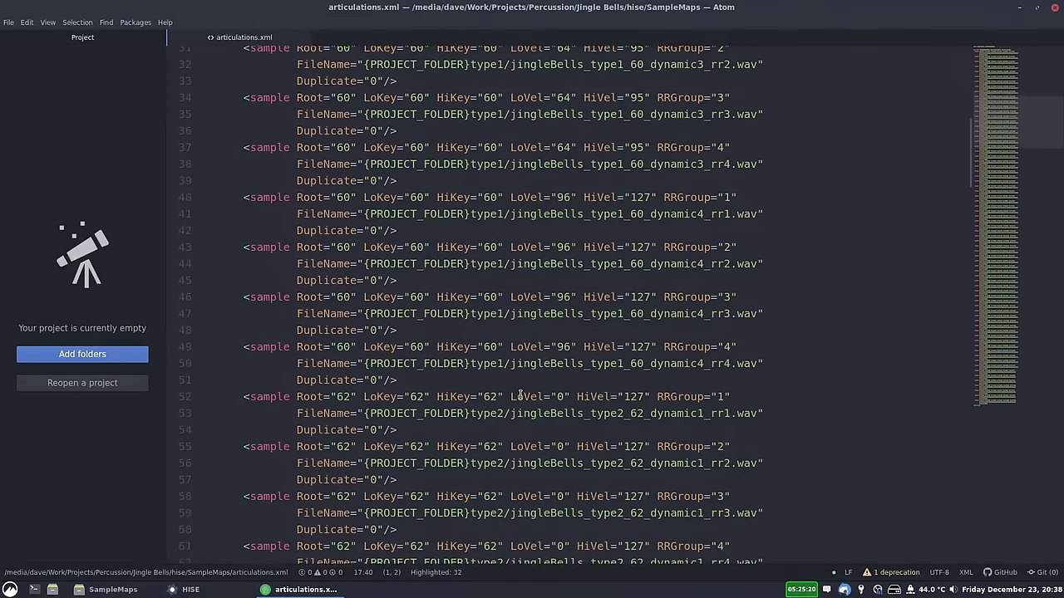
left_click_drag(503, 364, 483, 362)
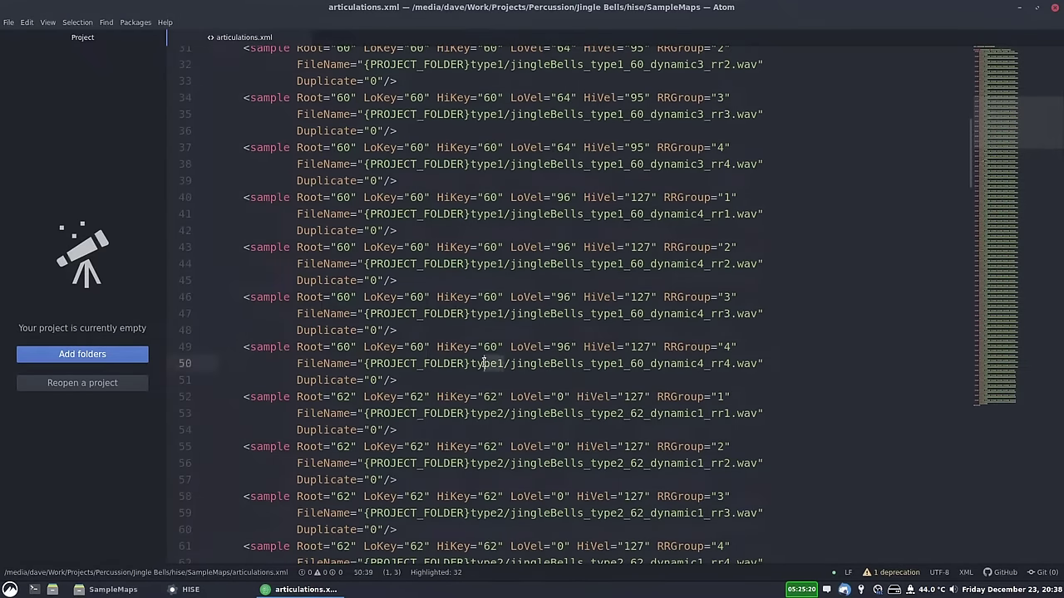
Copy all type1 sample entries and paste the duplicates directly before the first type2 entry.
left_click_drag(191, 363, 254, 100)
scroll(381, 123, "down", 10)
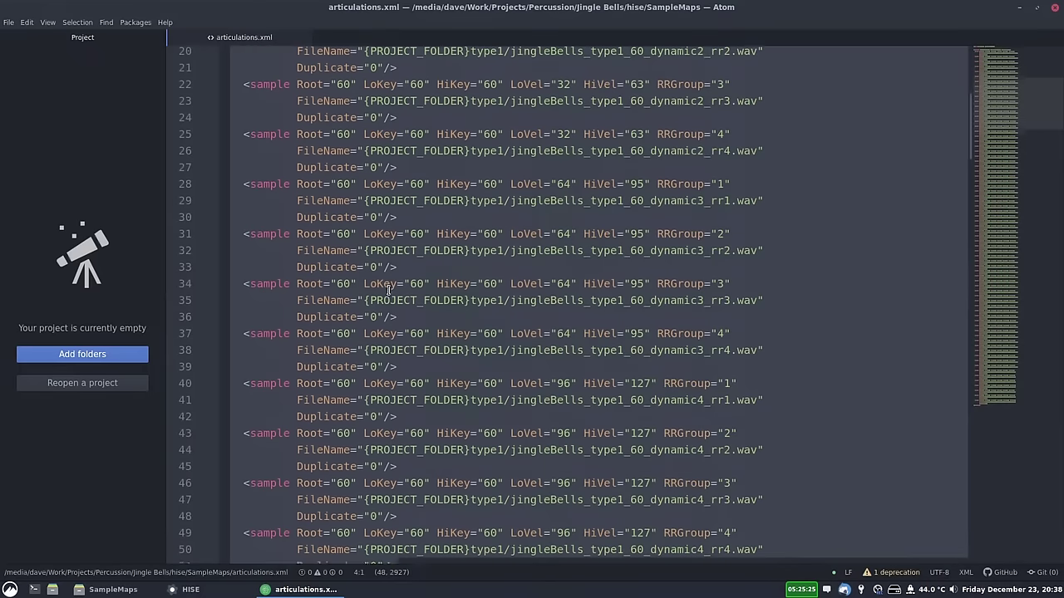
left_click(413, 403)
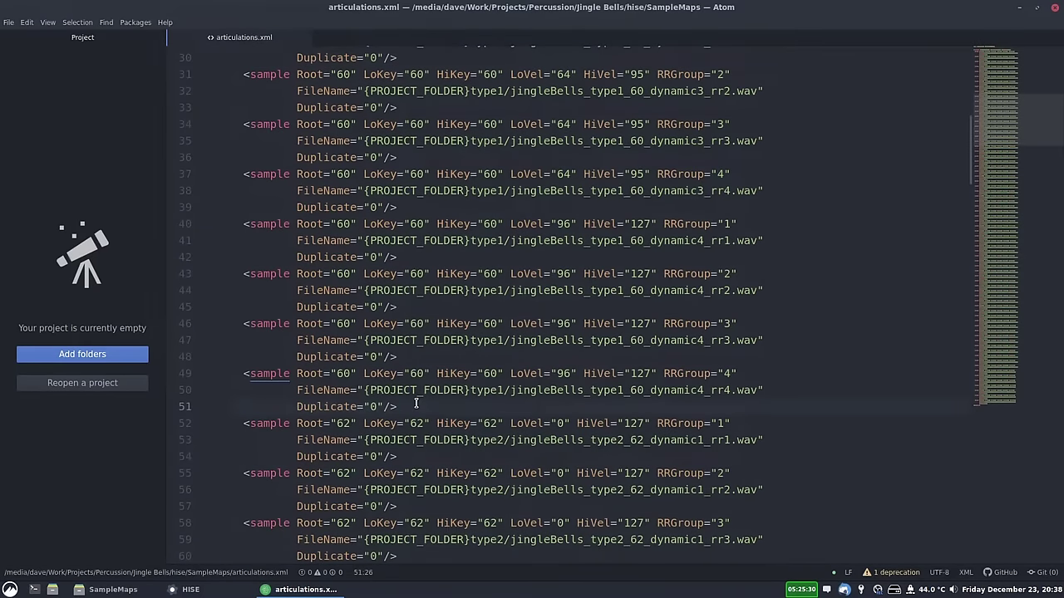
key("Return")
key("ctrl+v")
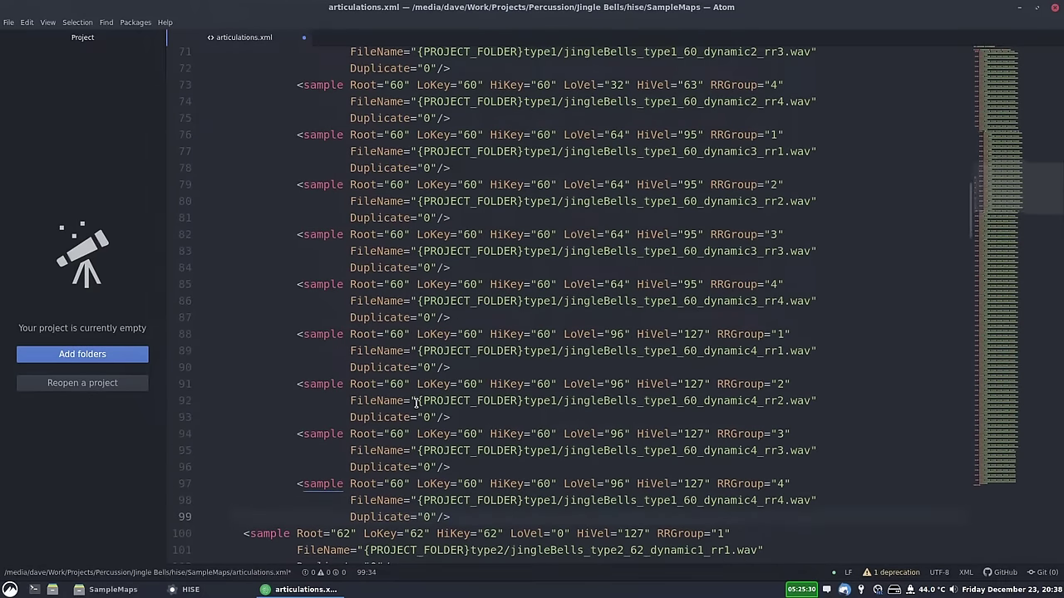
Select the pasted block of type1 entries and unindent it to align with the original sample entries.
left_click_drag(457, 516, 226, 487)
scroll(297, 393, "down", 3)
scroll(297, 394, "down", 7)
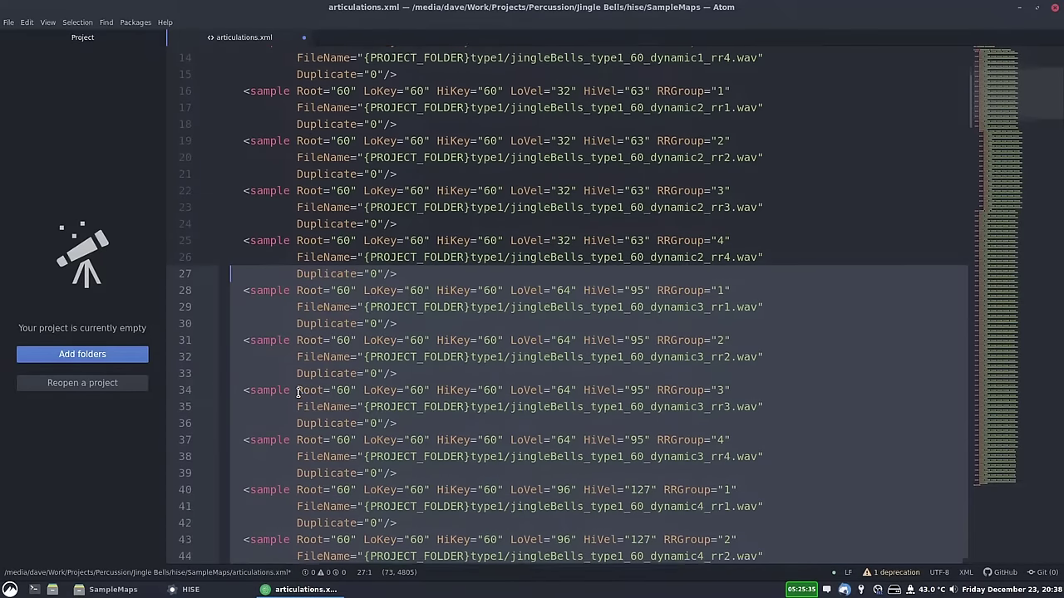
key("shift+Down")
key("shift+Down")
key("shift+Down")
key("shift+Down")
key("shift+Down")
key("shift+Down")
key("shift+Down")
key("shift+Down")
key("shift+Down")
key("shift+Down")
key("shift+Down")
key("shift+Down")
key("shift+Down")
key("shift+Down")
key("shift+Down")
key("shift+Down")
key("shift+Down")
key("shift+Down")
key("shift+Down")
key("shift+Down")
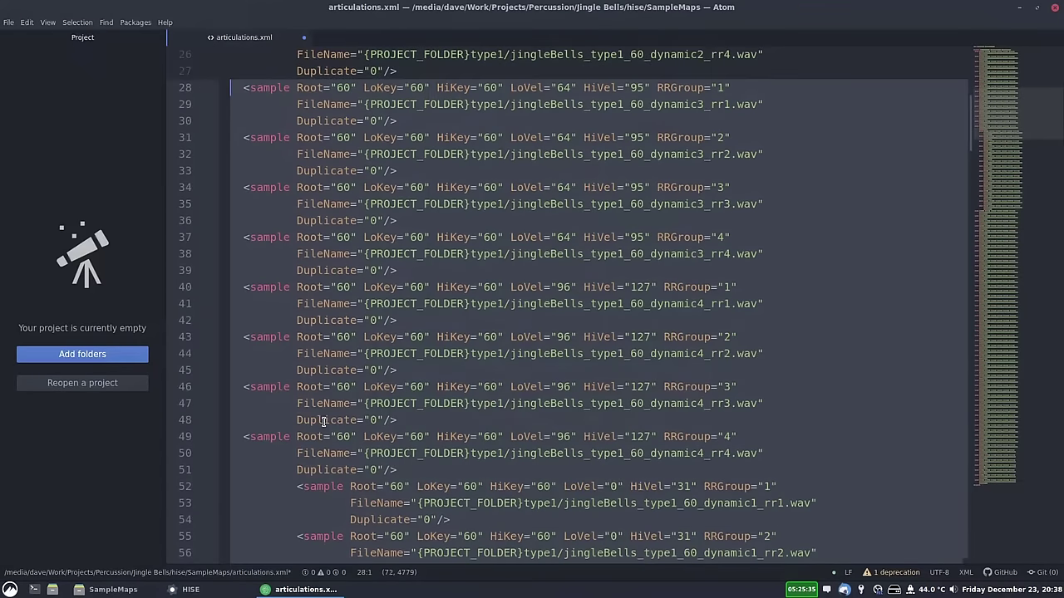
key("shift+Down")
key("shift+Down")
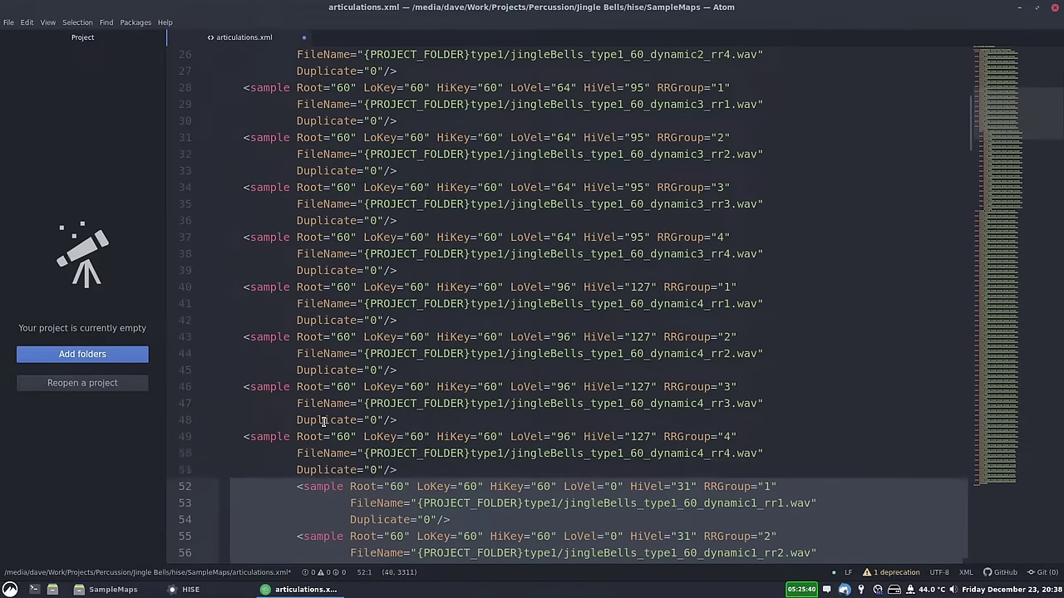
key("shift+Tab")
key("shift+Tab")
key("shift+Tab")
key("shift+Tab")
Select the four RRGroup="1" attributes in the duplicated type1 entries together and change their value to 5.
scroll(549, 301, "down", 4)
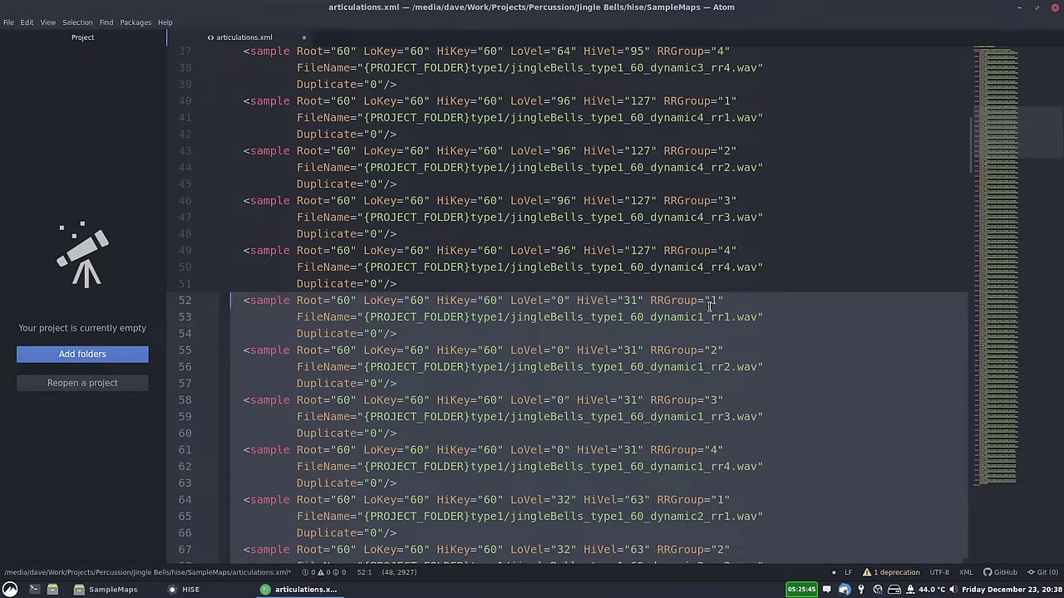
left_click_drag(714, 301, 652, 299)
scroll(806, 275, "down", 3)
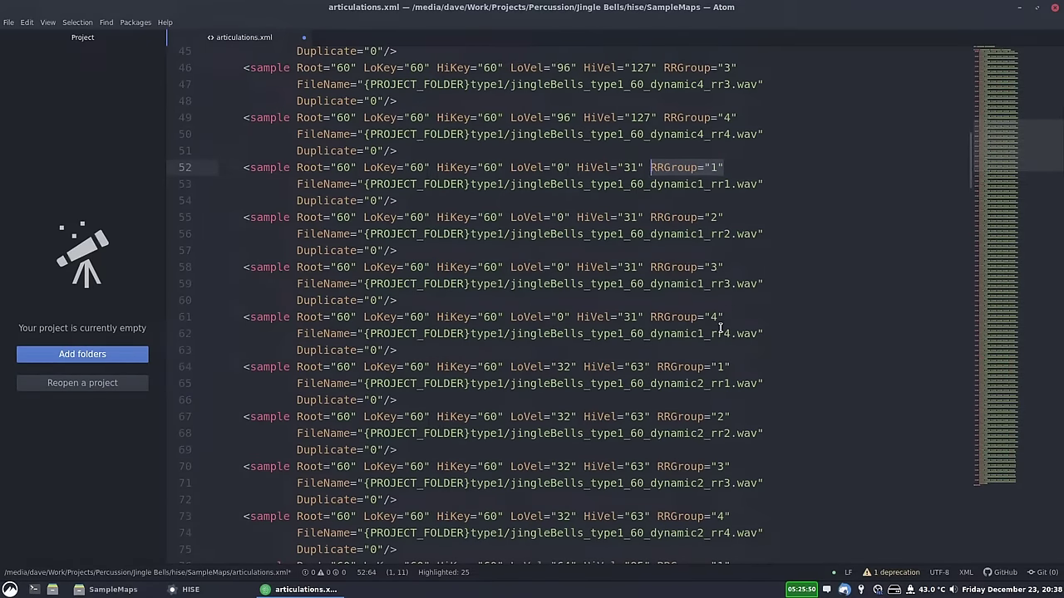
key("ctrl+d")
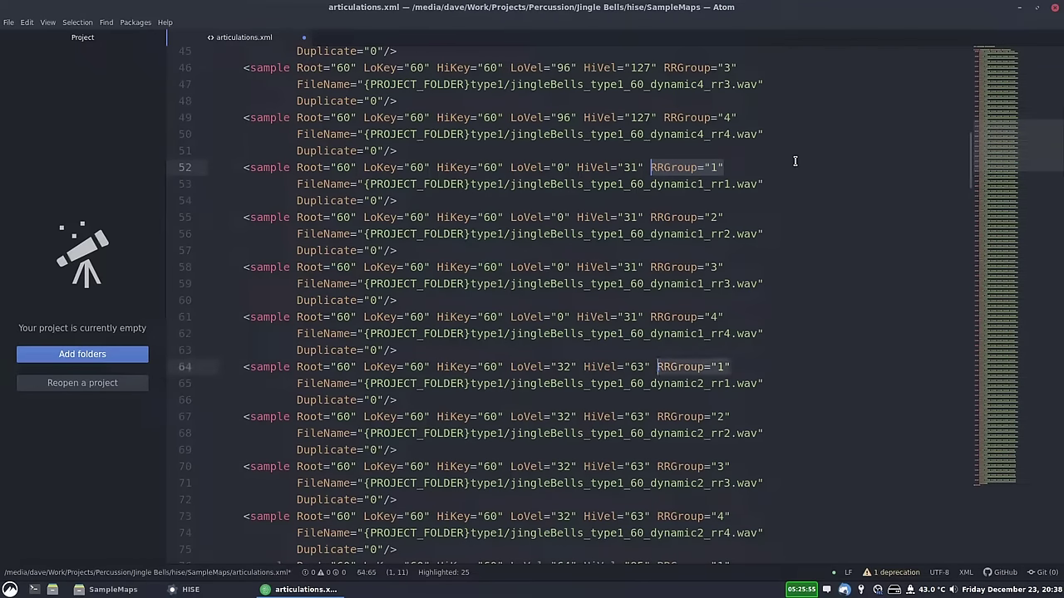
scroll(795, 166, "down", 5)
key("ctrl+d")
scroll(795, 191, "down", 2)
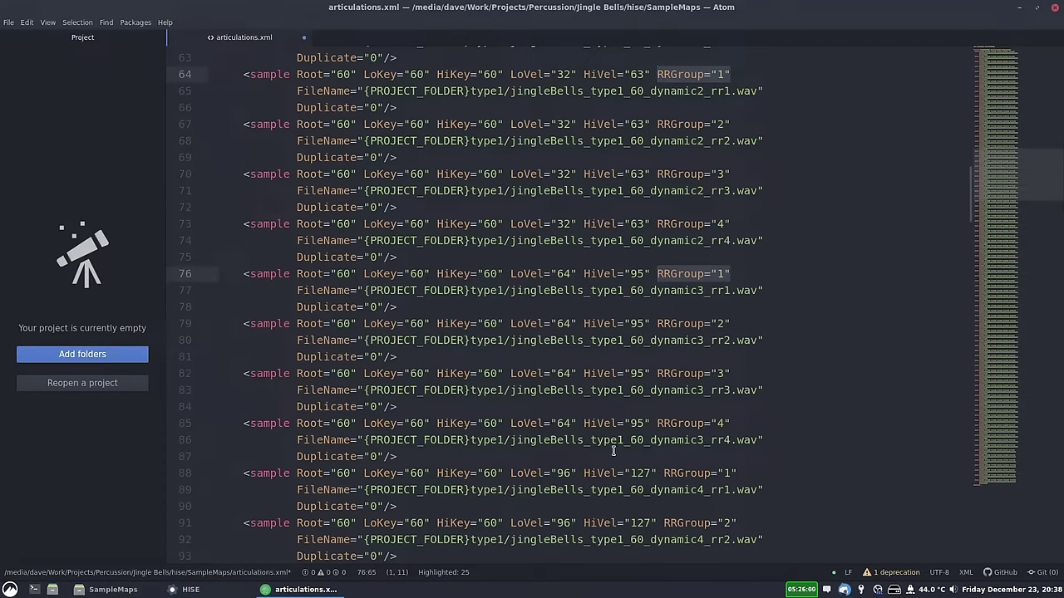
scroll(686, 357, "down", 1)
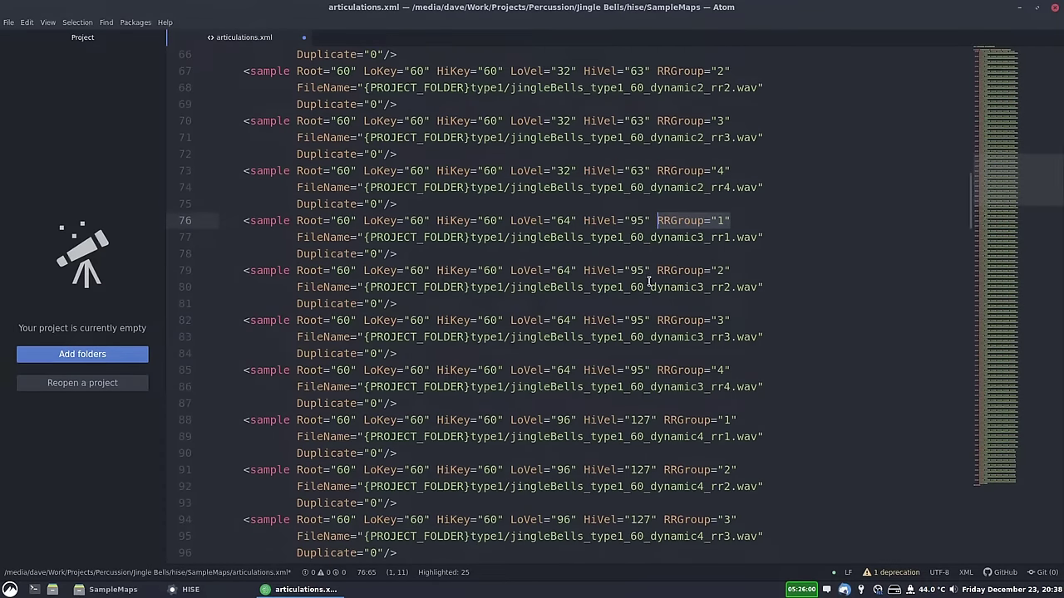
key("ctrl+d")
scroll(760, 368, "down", 3)
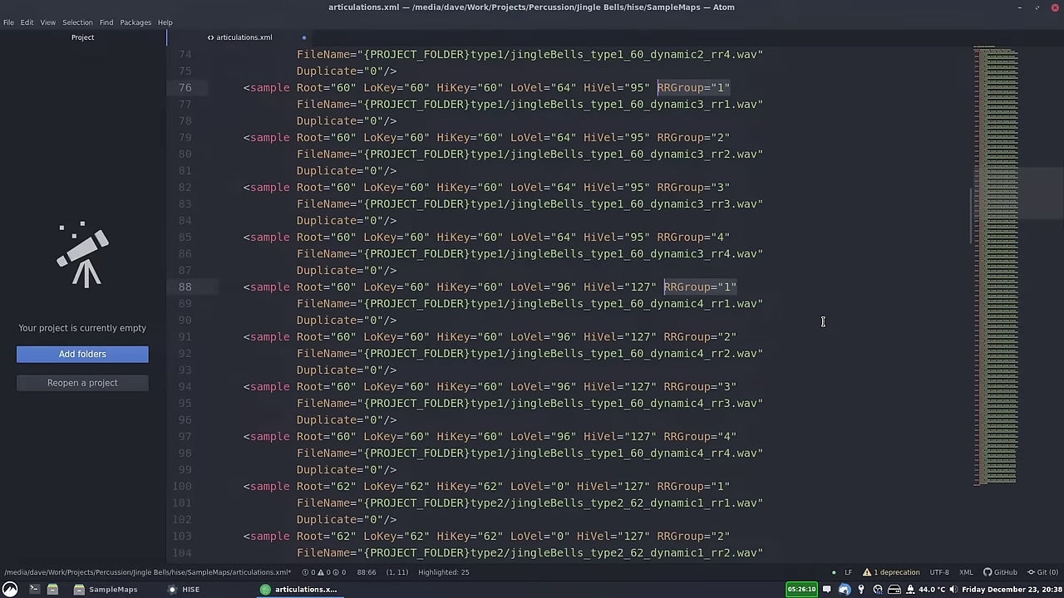
key("Right")
key("Left")
key("Left")
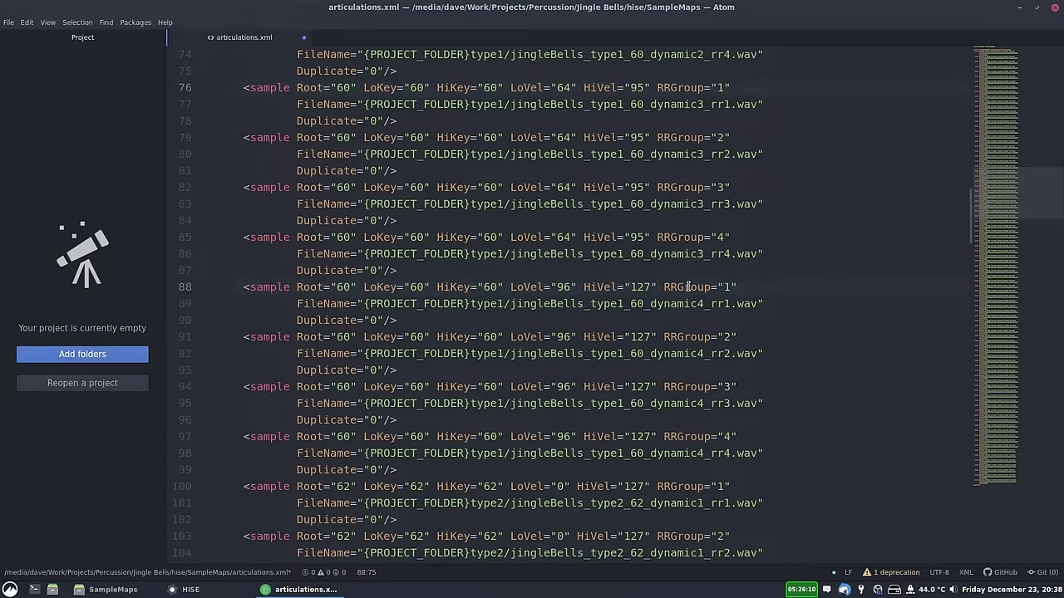
type("5")
Set RRGroup to 6, 7 and 8 for the duplicated type1 rr2, rr3 and rr4 entries, and save articulations.xml.
key("Down")
key("Down")
key("Down")
key("BackSpace")
type("6")
key("Down")
key("Down")
key("Down")
type("7")
key("Down")
key("Down")
key("Down")
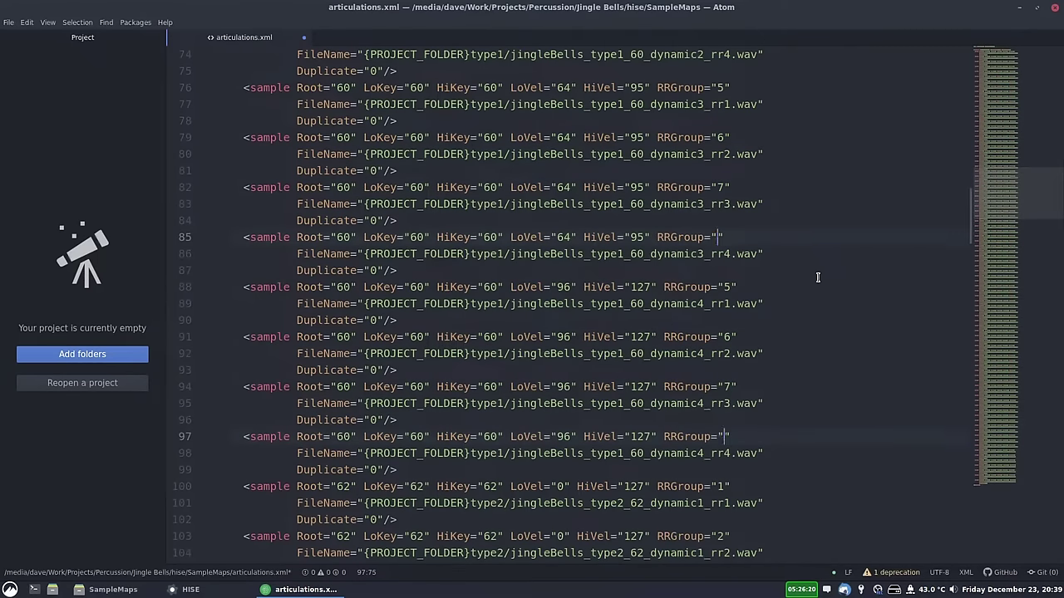
type("8")
key("Escape")
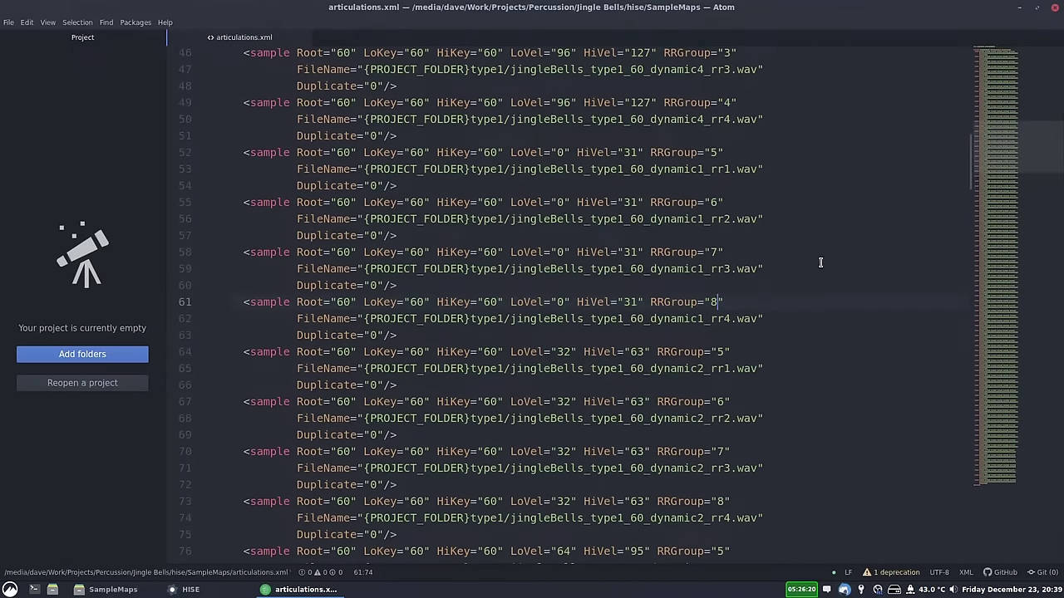
Switch to HISE, clear the sampler with a new sample map, reload articulations and check round robin group 8.
left_click(204, 590)
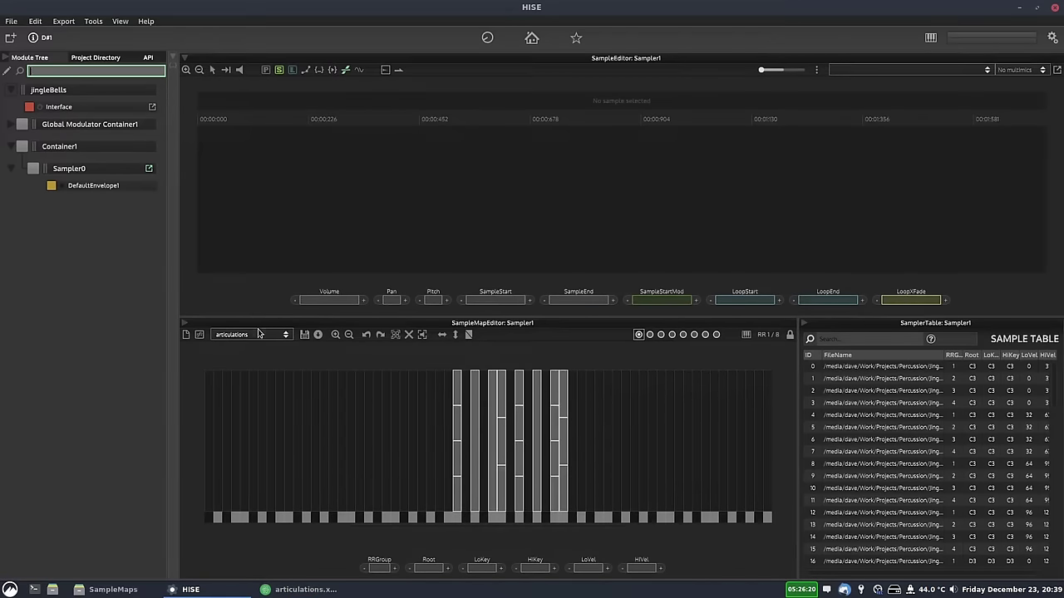
right_click(325, 439)
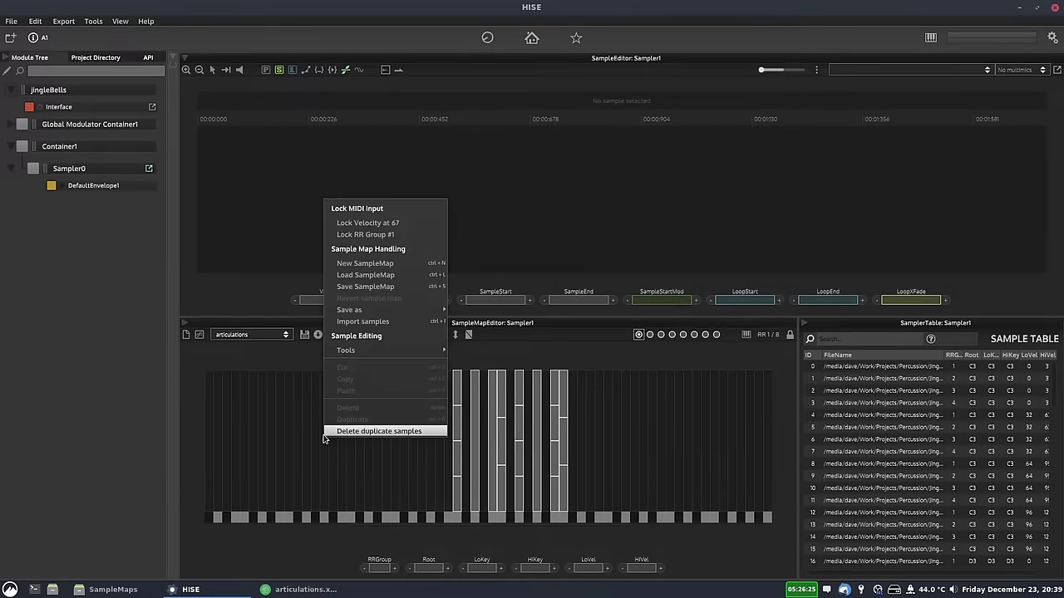
left_click(366, 263)
left_click(509, 339)
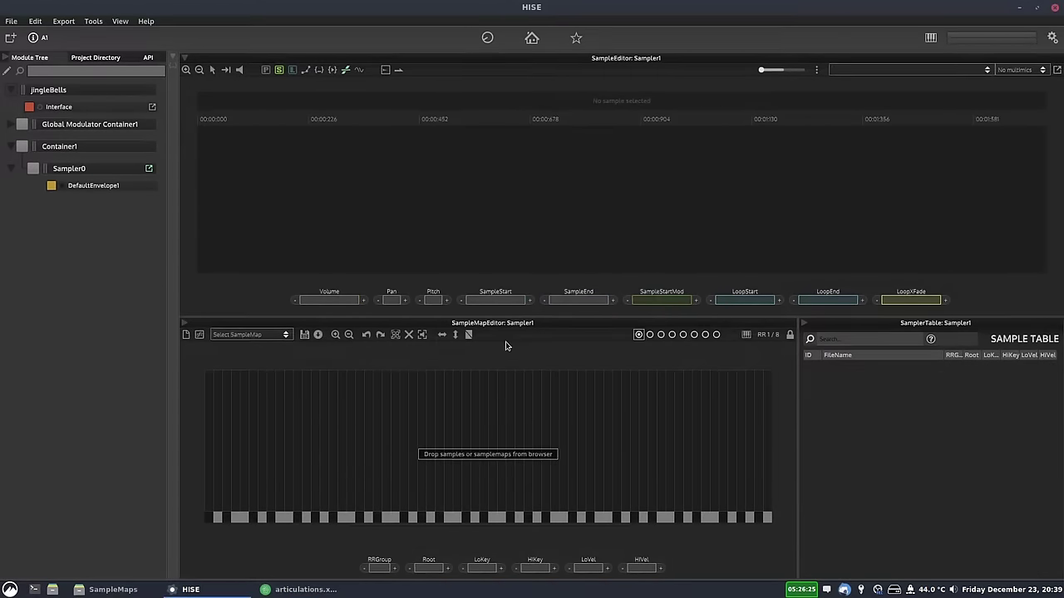
left_click(240, 348)
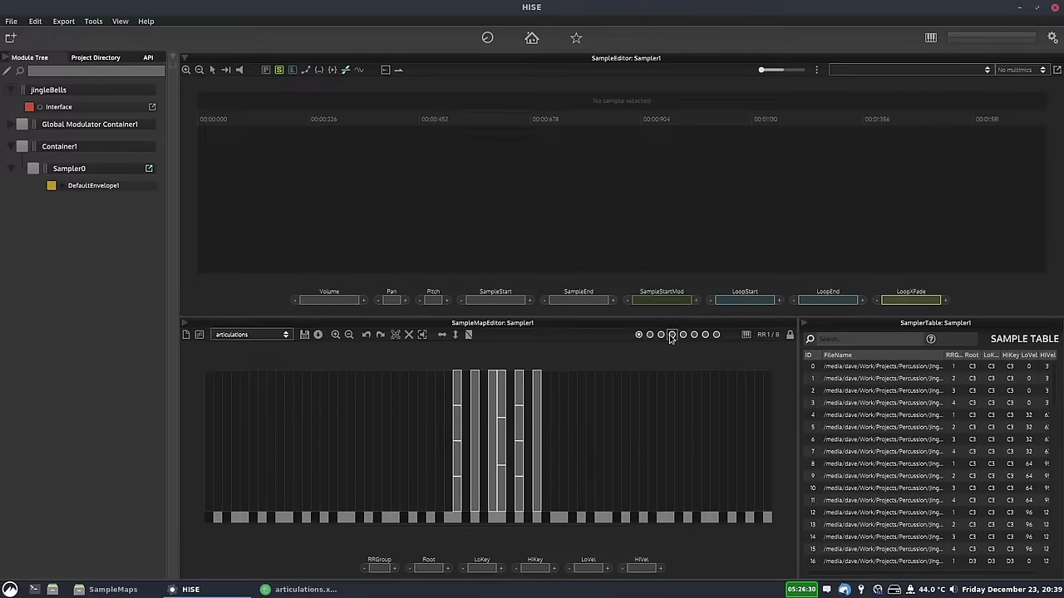
left_click(716, 334)
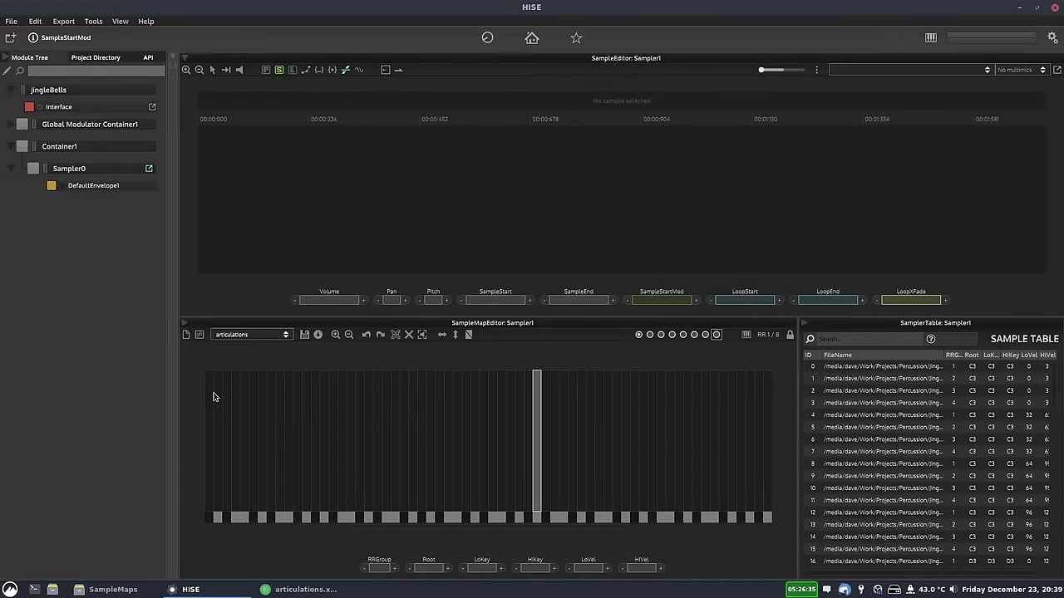
Restart HISE and load the articulations sample map into the sampler to check its round robin groups.
key("super")
type("hise")
key("Return")
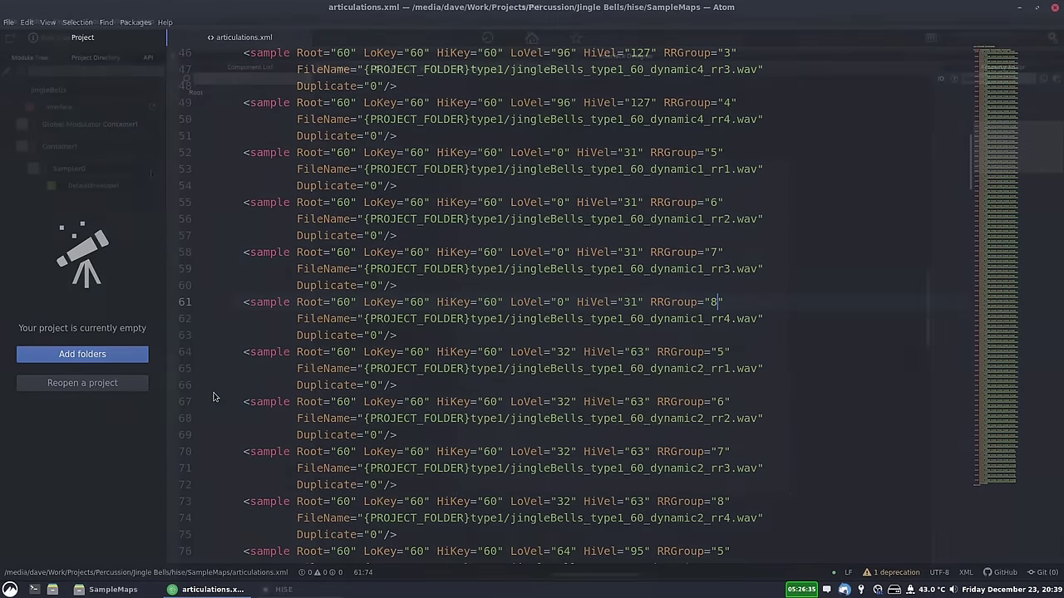
left_click(262, 334)
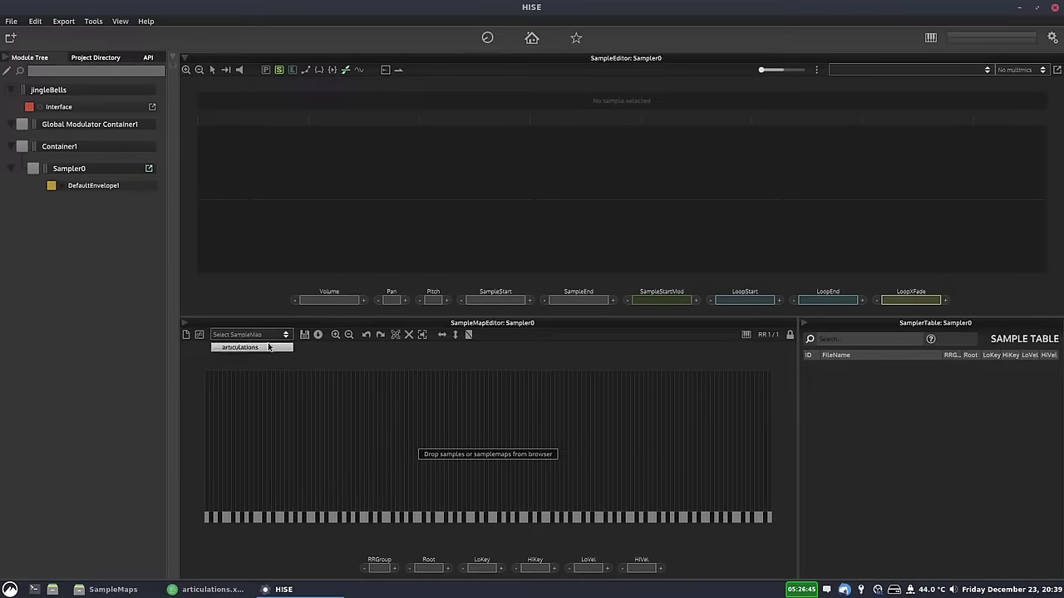
left_click(268, 348)
left_click(677, 337)
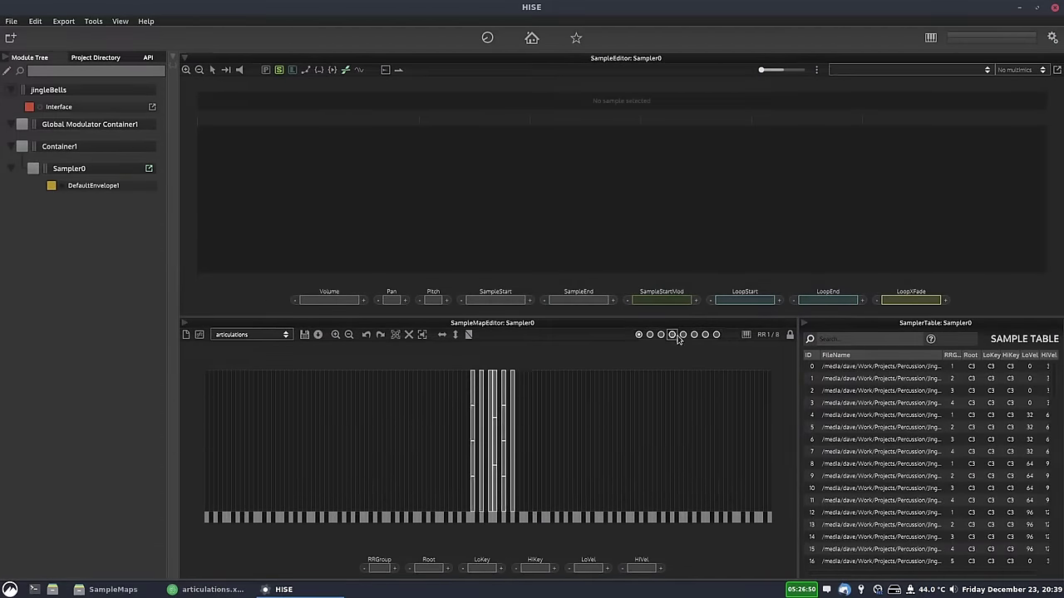
Enlarge the key map and step through round robin groups 1 to 8 to compare which notes each group fills.
left_click(683, 335)
left_click(694, 335)
left_click(704, 335)
left_click(716, 335)
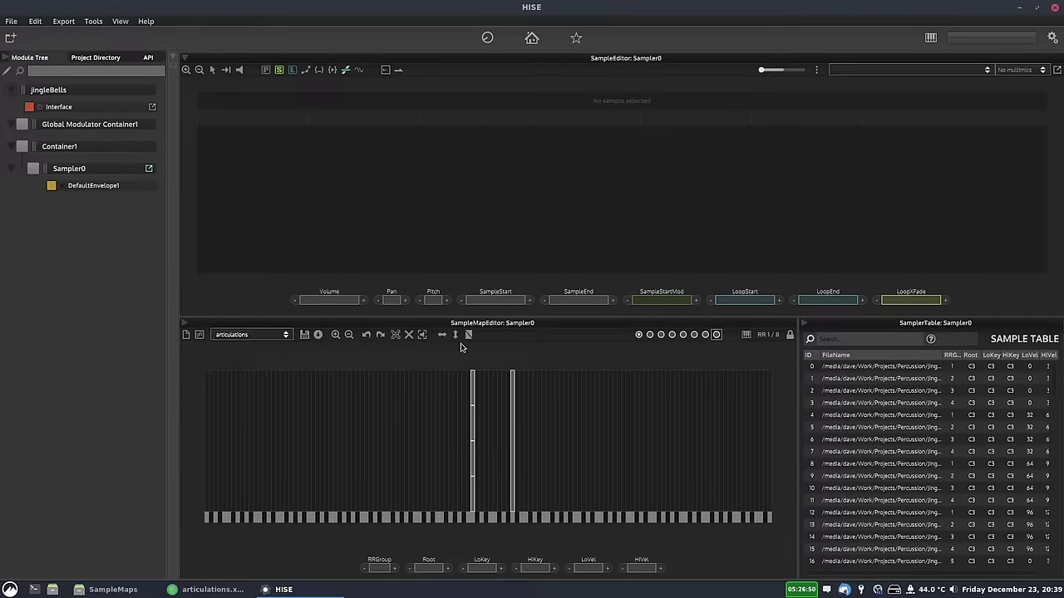
left_click(336, 334)
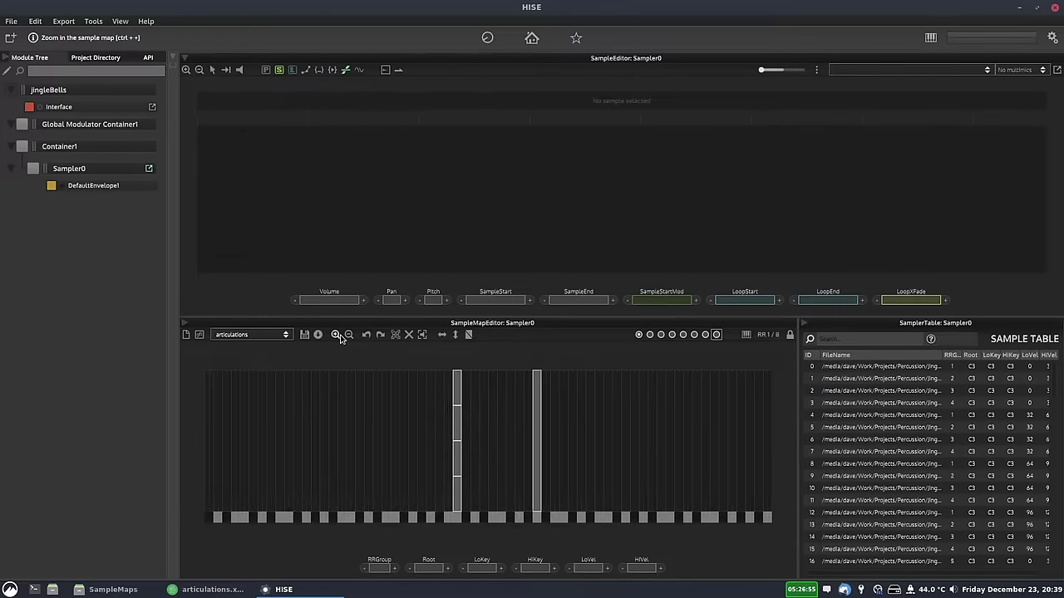
left_click(336, 335)
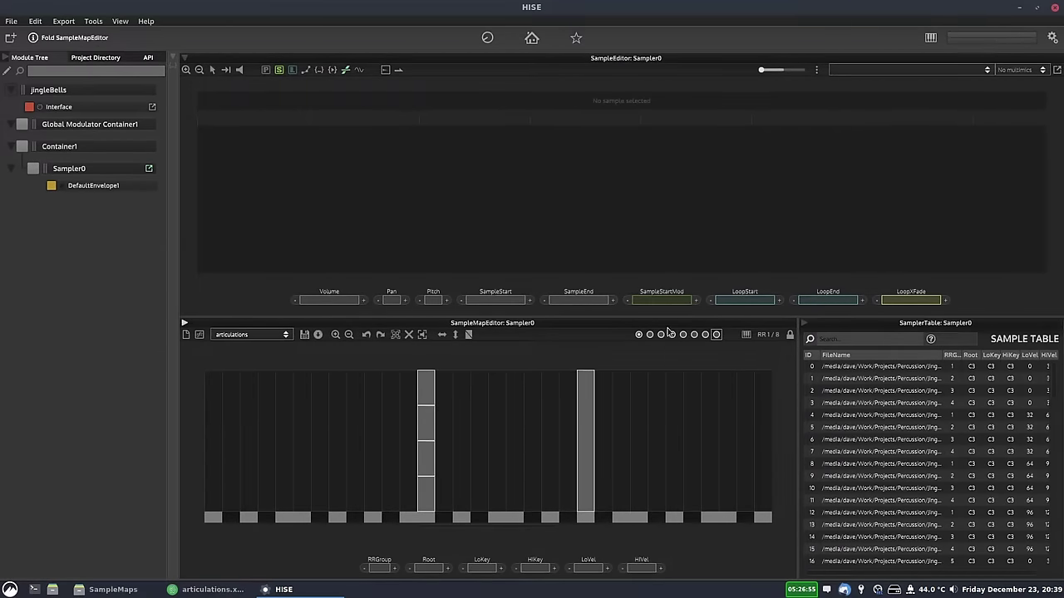
left_click(639, 335)
left_click(649, 334)
left_click(683, 335)
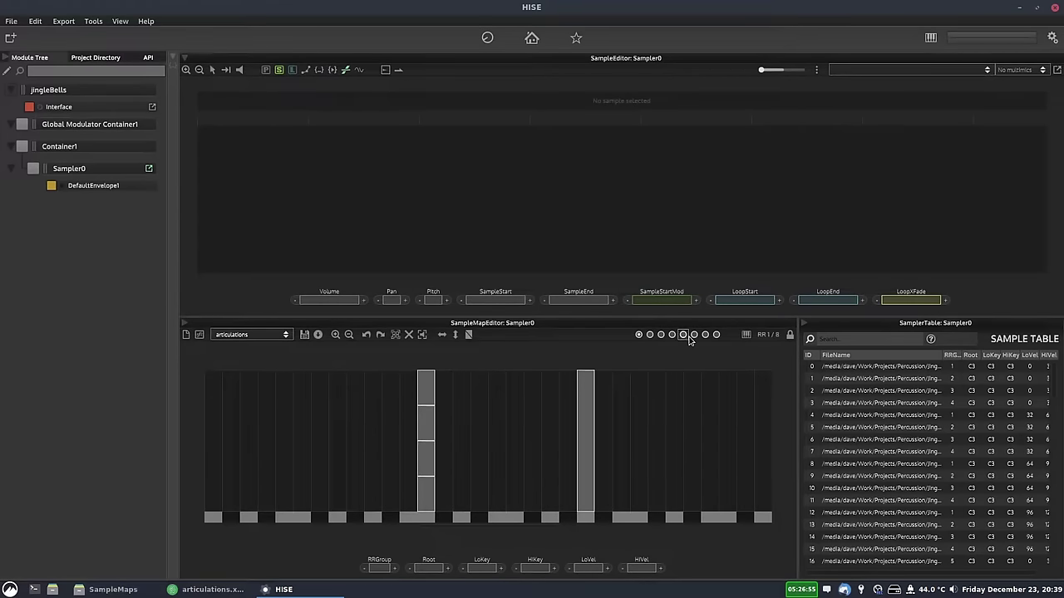
left_click(705, 335)
left_click(672, 335)
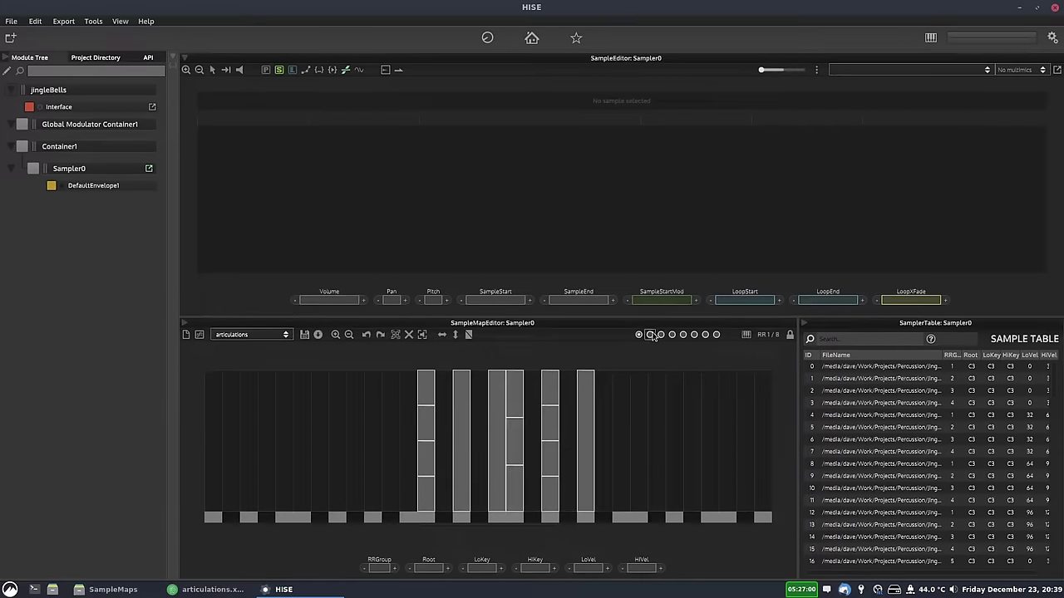
left_click(693, 335)
left_click(717, 335)
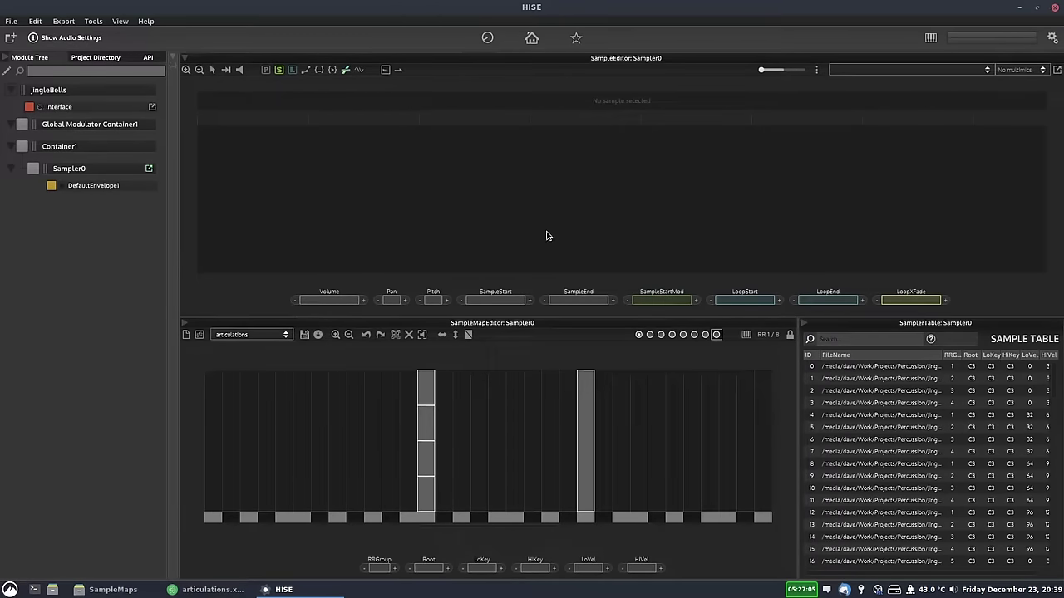
Switch to articulations.xml in Atom and review the RRGroup values of the type1 and type2 entries.
key("alt+Tab")
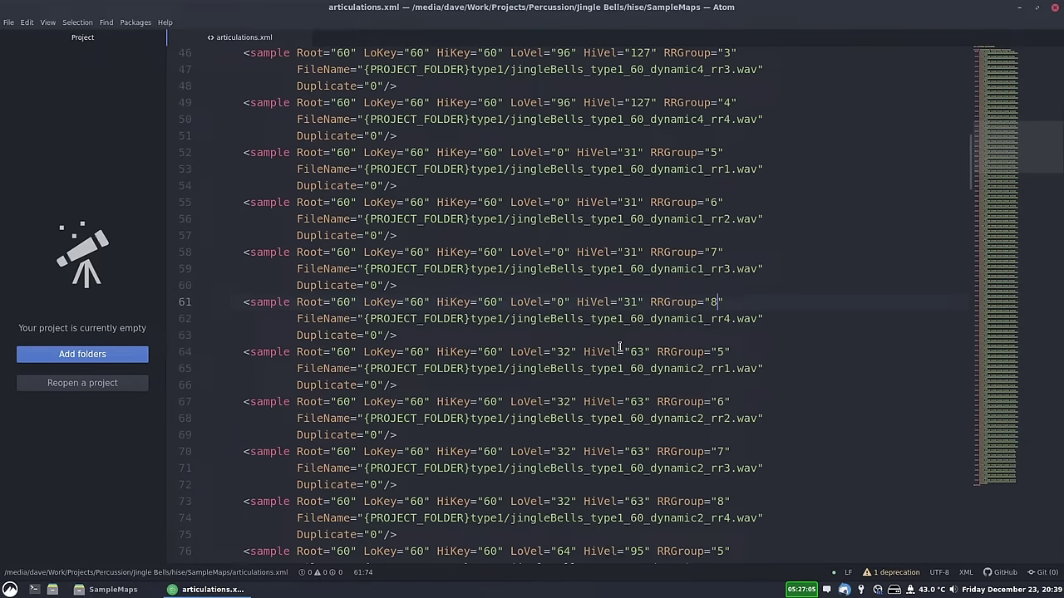
left_click(733, 336)
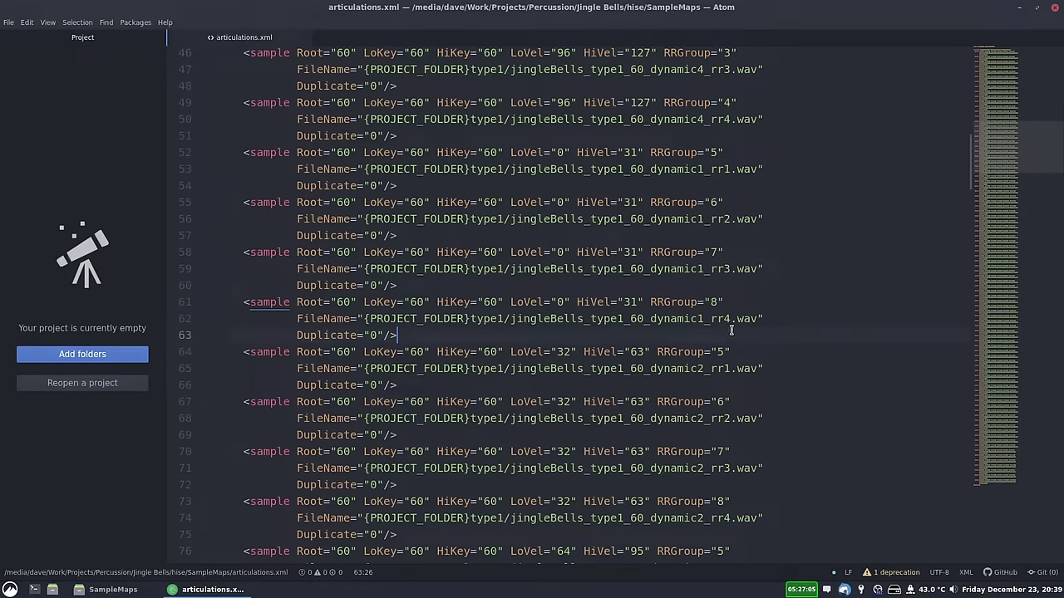
left_click(538, 356)
scroll(619, 344, "down", 2)
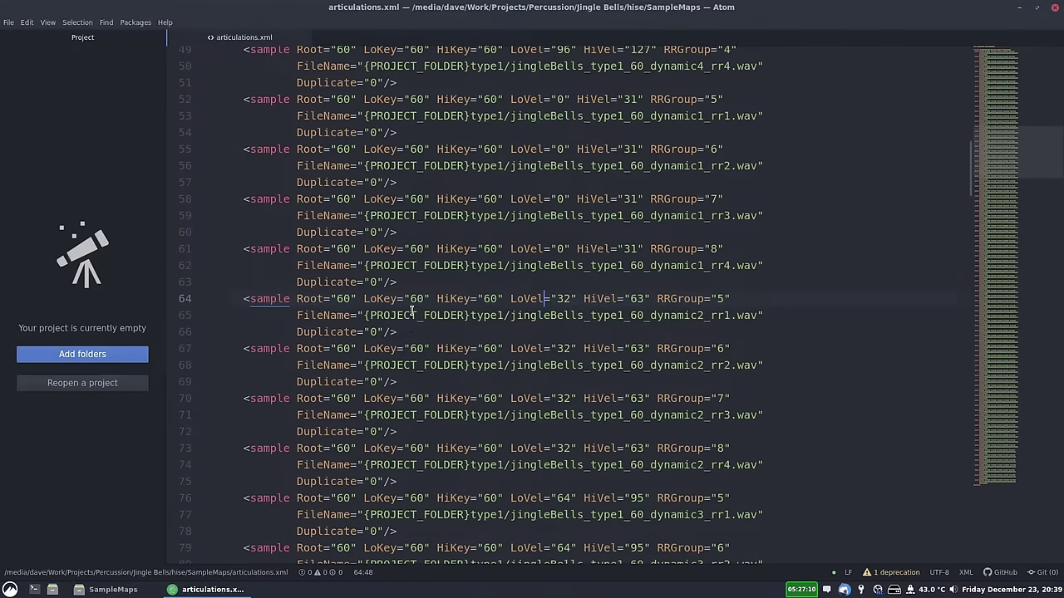
scroll(411, 311, "down", 4)
left_click(482, 359)
scroll(487, 364, "down", 4)
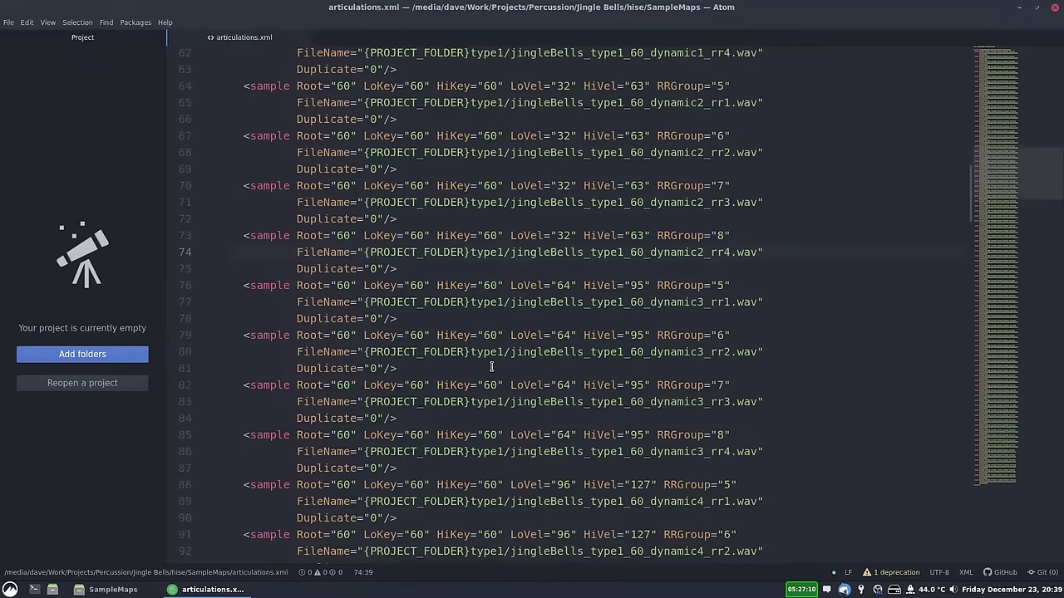
scroll(491, 367, "down", 5)
scroll(506, 404, "down", 4)
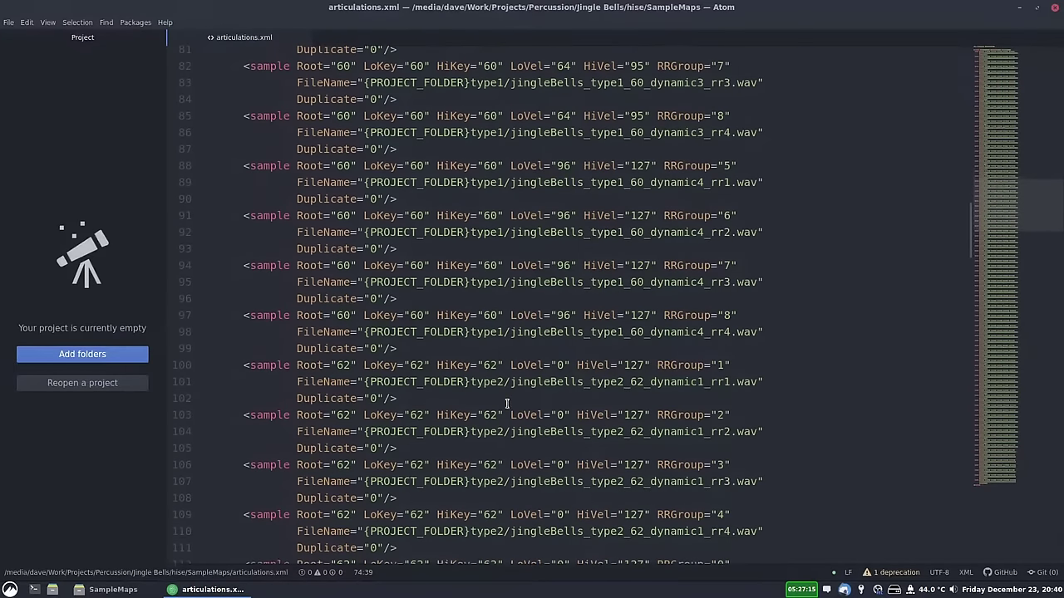
left_click(489, 382)
scroll(728, 289, "down", 4)
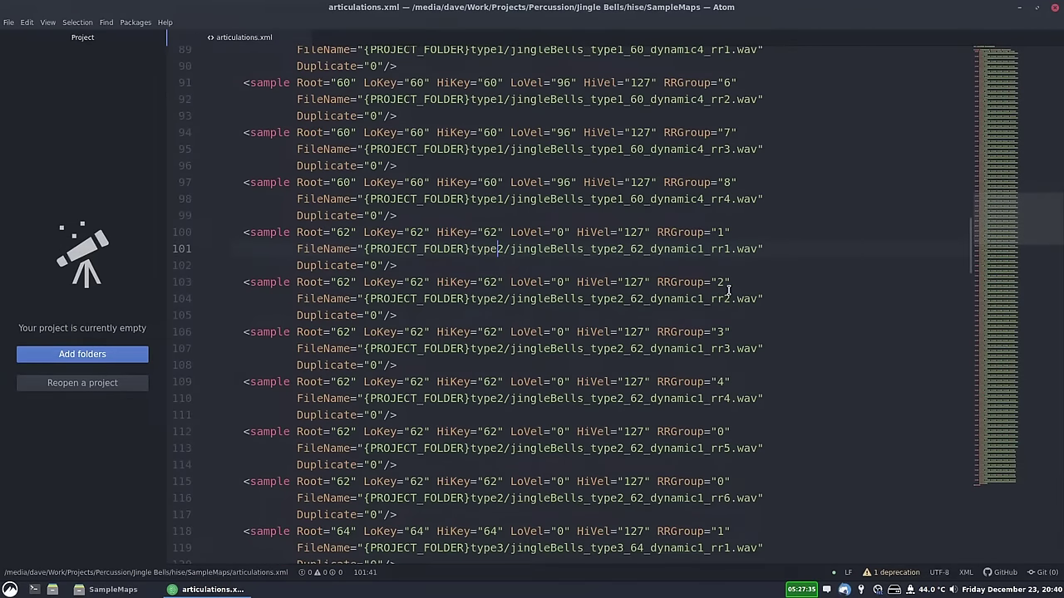
scroll(750, 361, "down", 3)
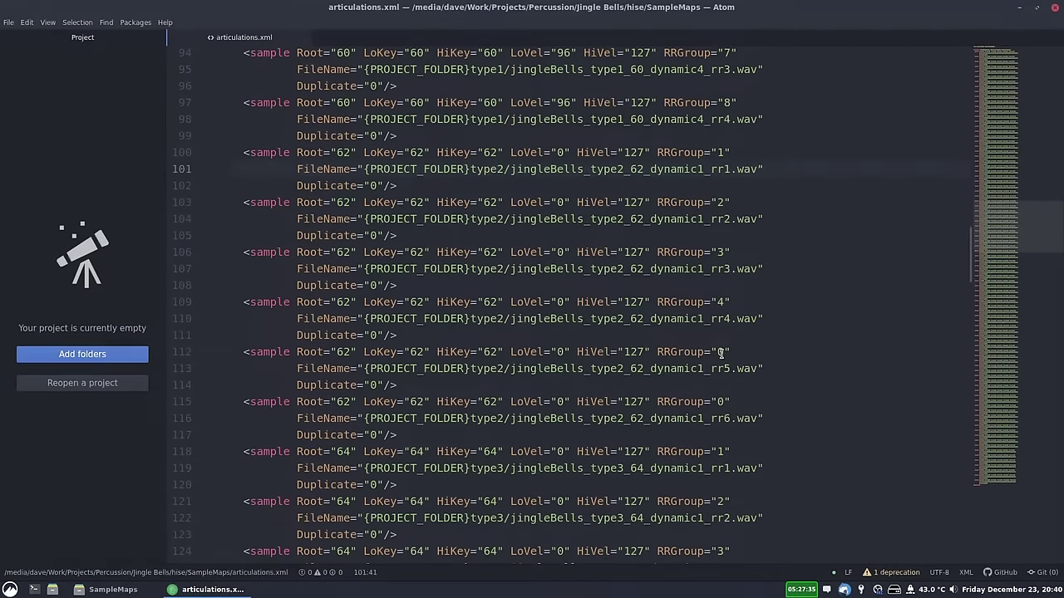
scroll(721, 353, "down", 2)
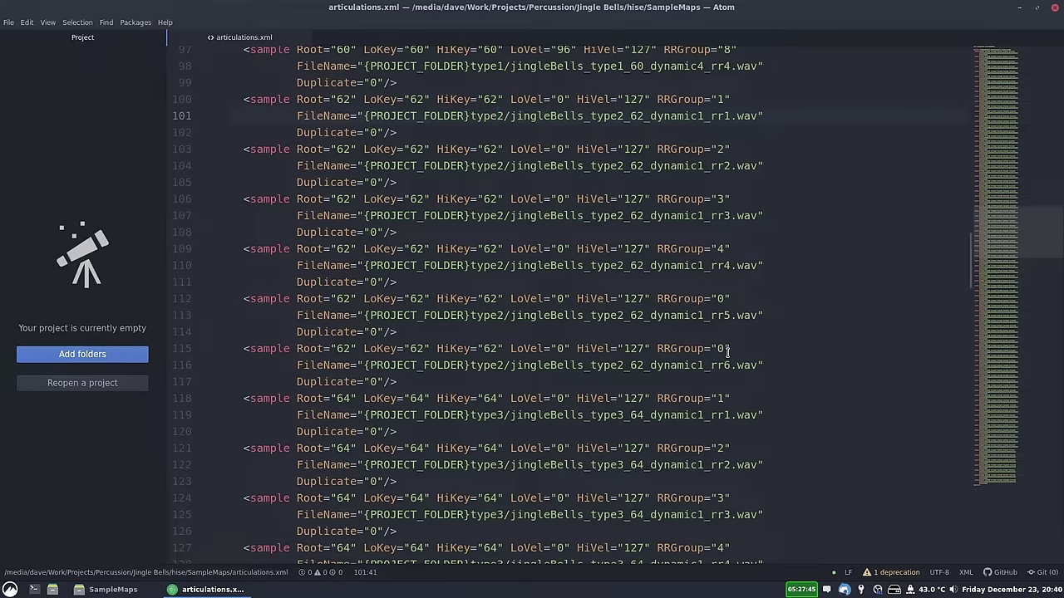
scroll(729, 258, "up", 2)
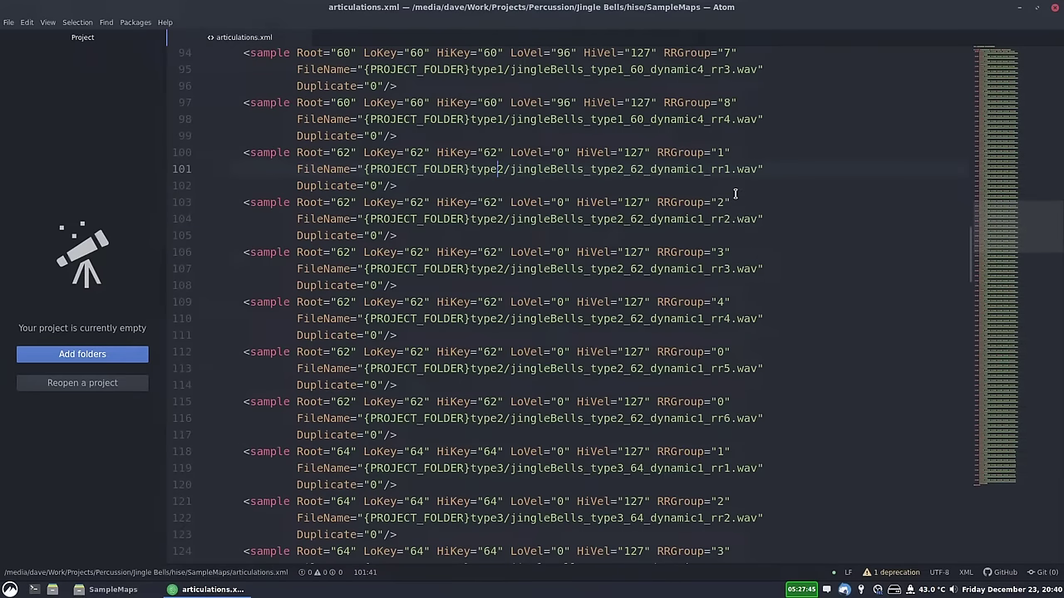
scroll(730, 233, "down", 2)
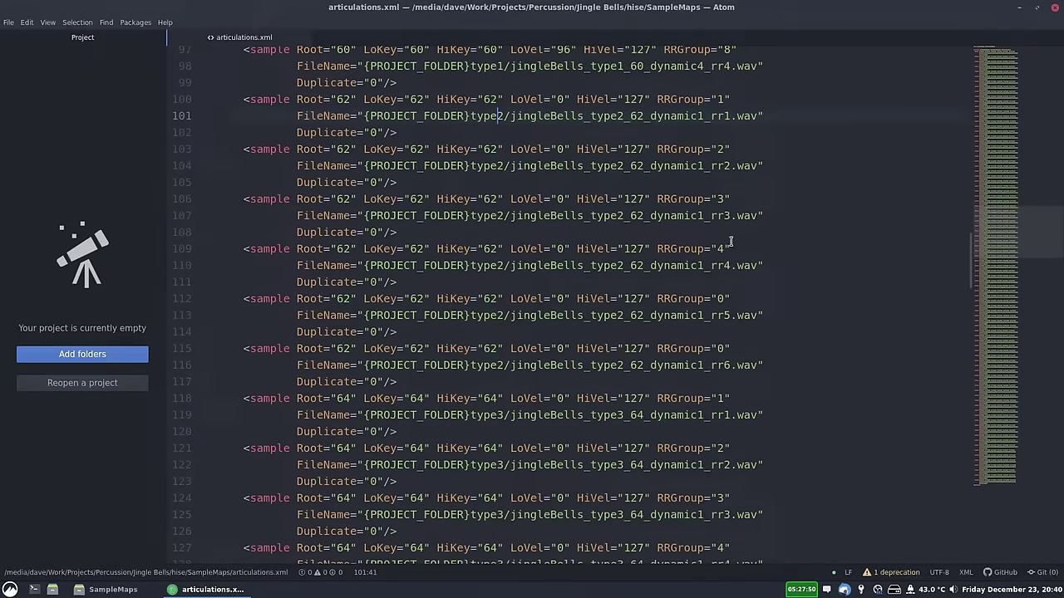
Set RRGroup to 5 for the type2 and type3 rr5 entries and to 6 for their rr6 entries.
left_click(729, 298)
key("Down")
type("6")
scroll(796, 299, "down", 5)
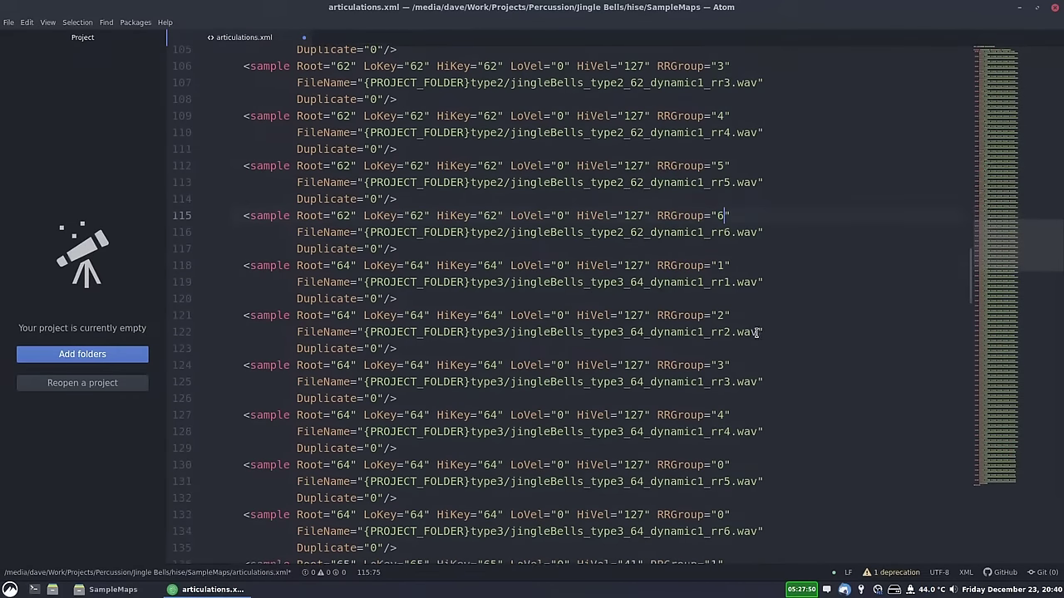
left_click(722, 412)
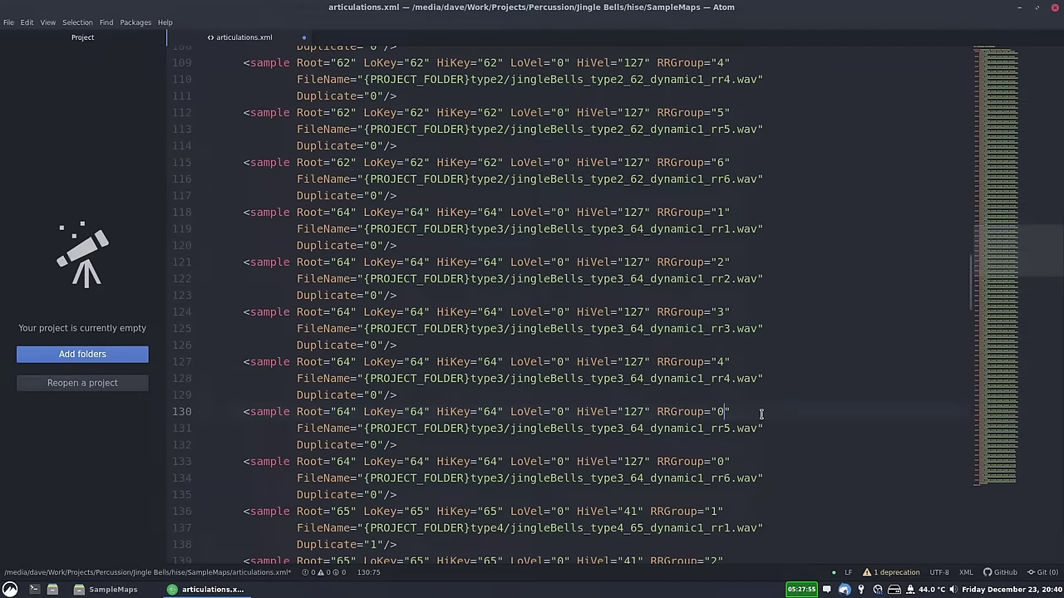
left_click(725, 461)
scroll(736, 453, "down", 2)
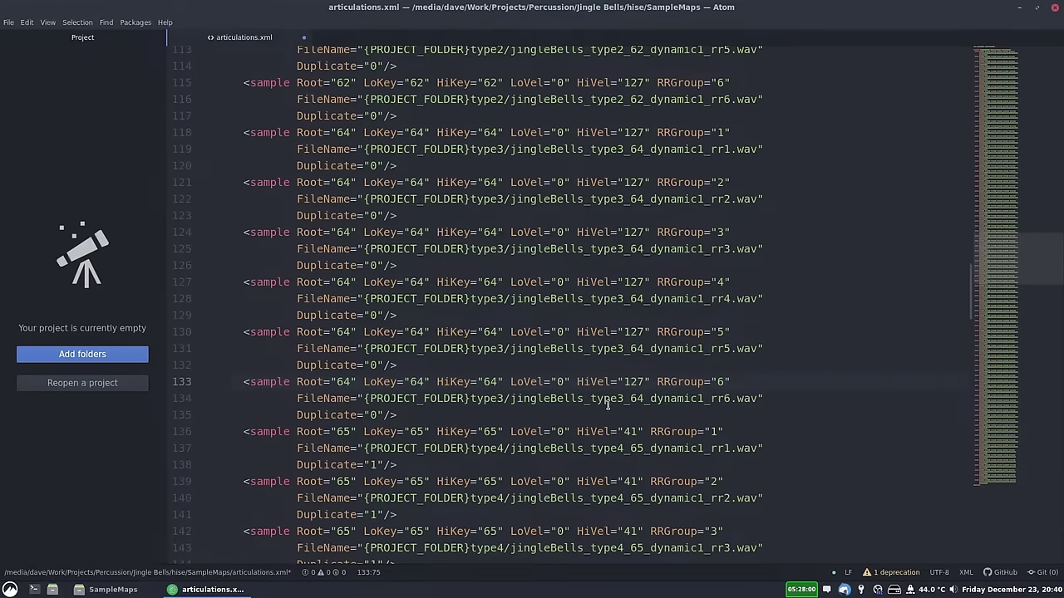
Examine the type2 and type3 entries to see which of the eight round robin groups still lack a sample.
scroll(697, 314, "up", 1)
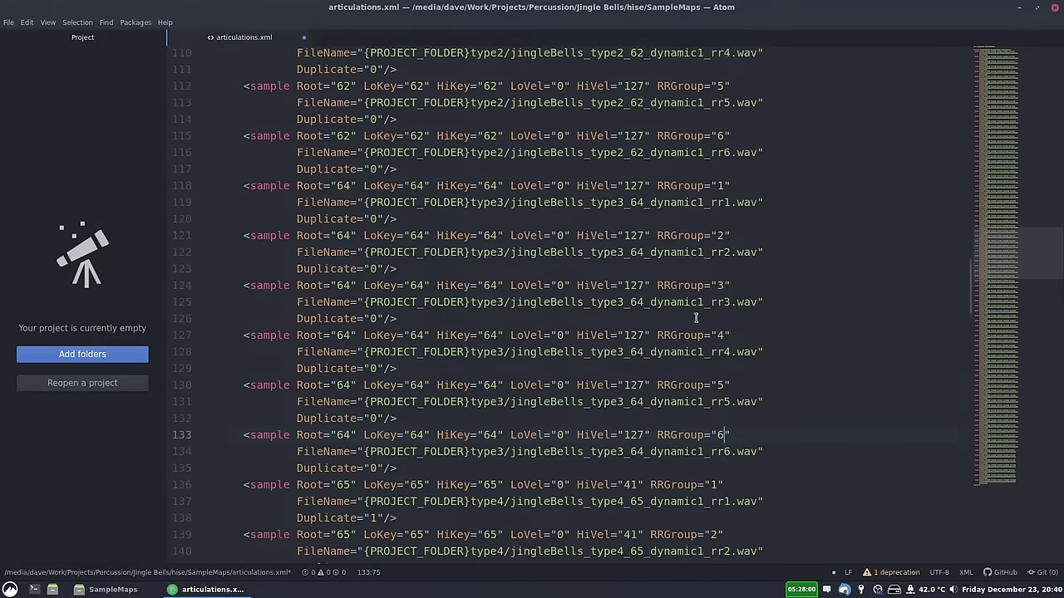
scroll(697, 318, "up", 1)
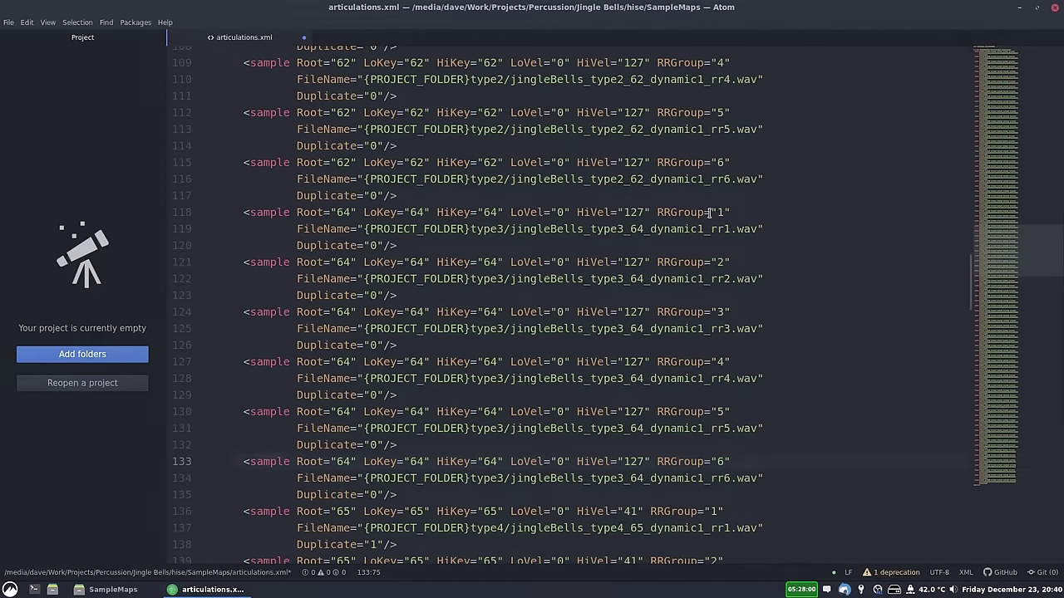
left_click_drag(709, 213, 737, 361)
scroll(740, 280, "up", 1)
left_click(737, 230)
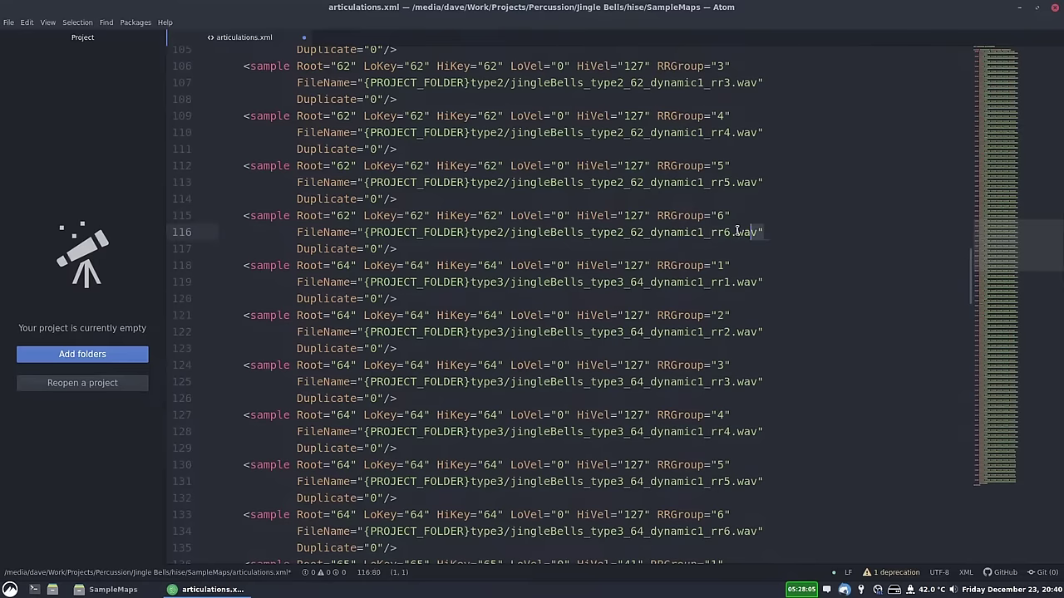
left_click_drag(764, 232, 659, 199)
scroll(744, 225, "up", 6)
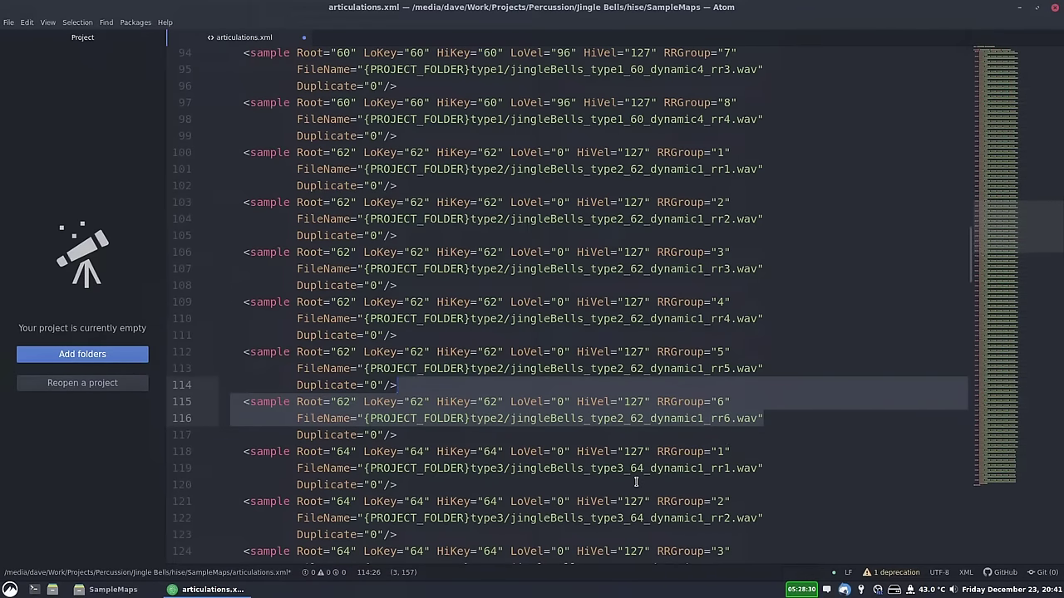
left_click(616, 433)
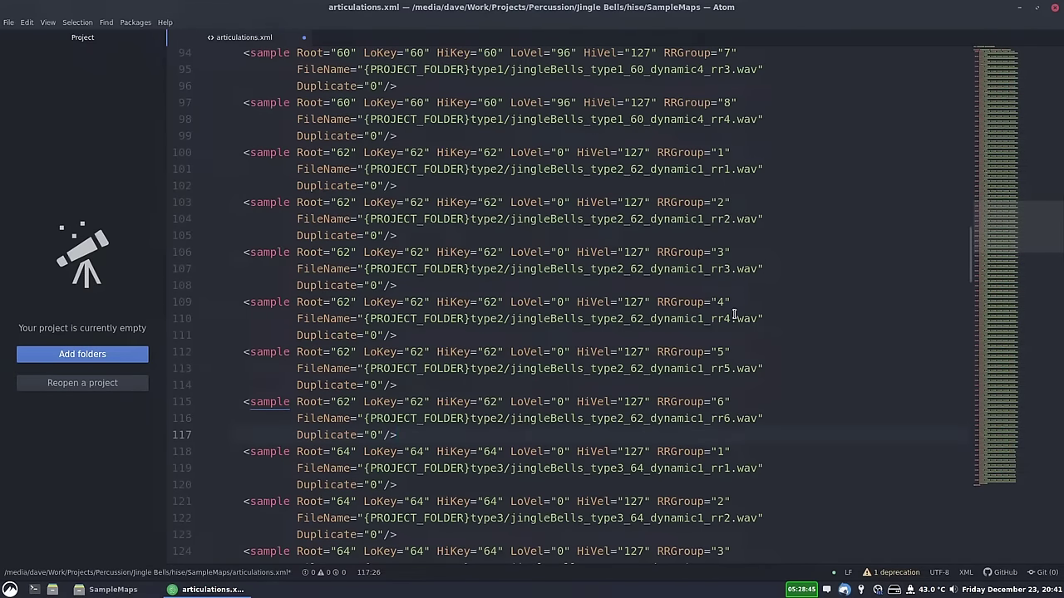
Duplicate the type2 rr3 and rr4 entries below rr6, align their indentation, and set their RRGroup values to 7 and 8.
left_click_drag(403, 334, 204, 256)
key("ctrl+c")
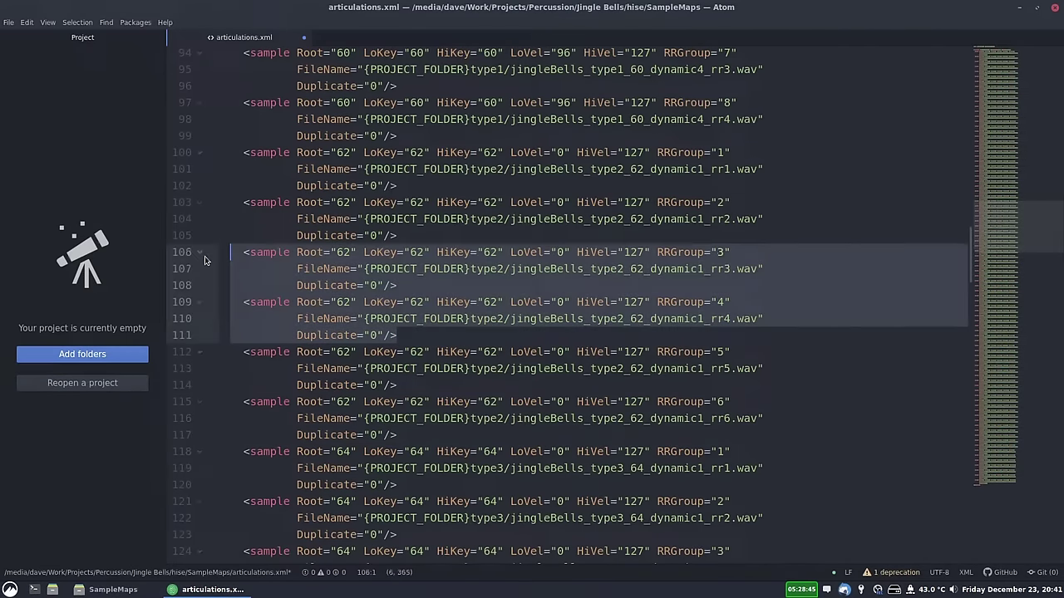
left_click(418, 434)
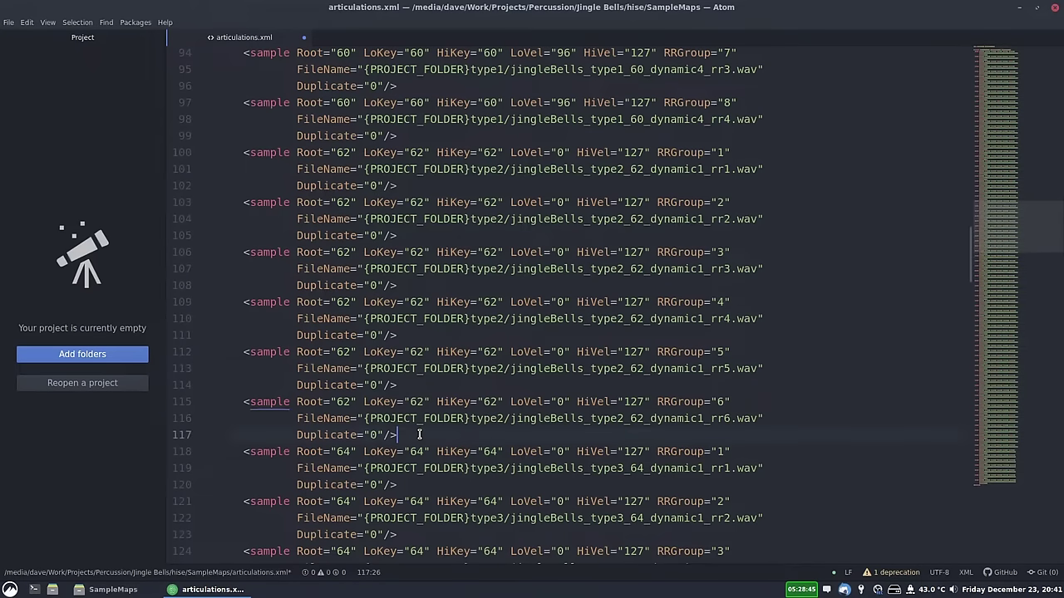
key("Return")
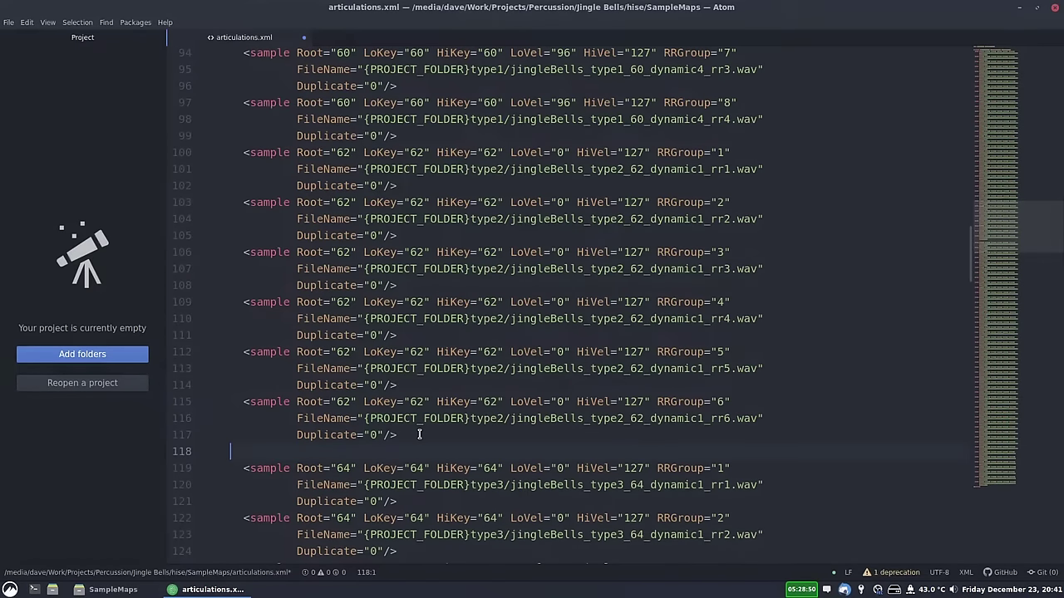
key("ctrl+v")
left_click_drag(454, 515, 208, 432)
key("shift+Tab")
key("shift+Tab")
key("shift+Tab")
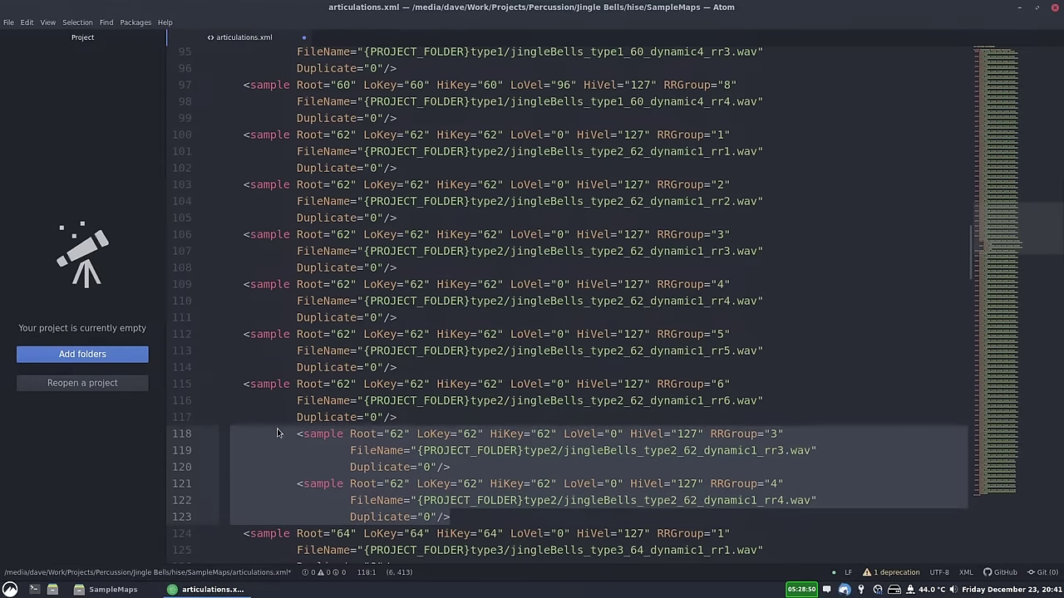
key("shift+Tab")
left_click(717, 433)
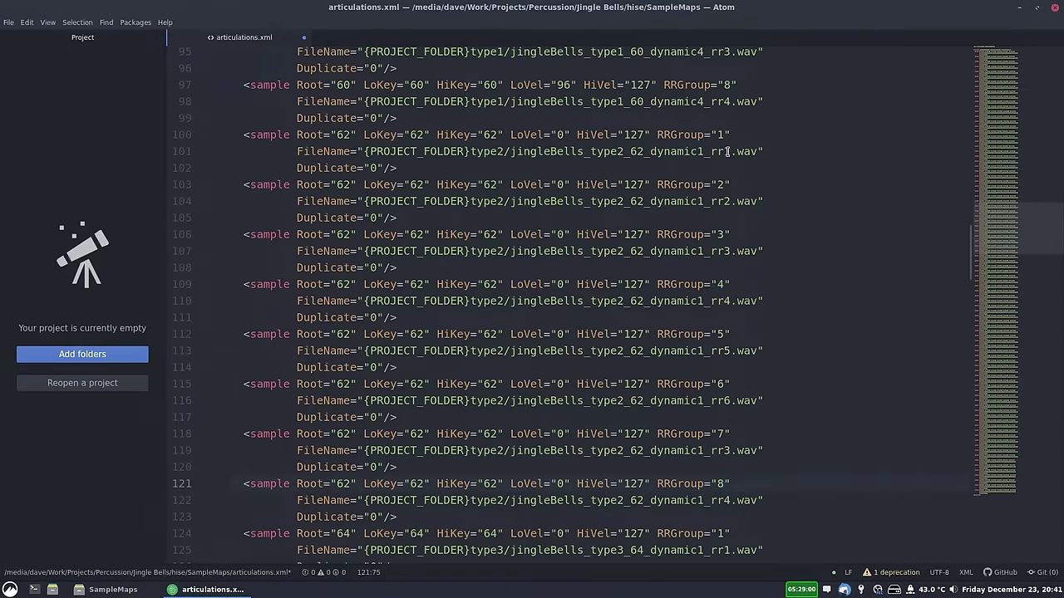
Check the rr number in each type2 file name against the order of round robin groups 1 to 8.
left_click_drag(719, 151, 730, 151)
left_click_drag(718, 201, 728, 202)
left_click_drag(720, 251, 729, 251)
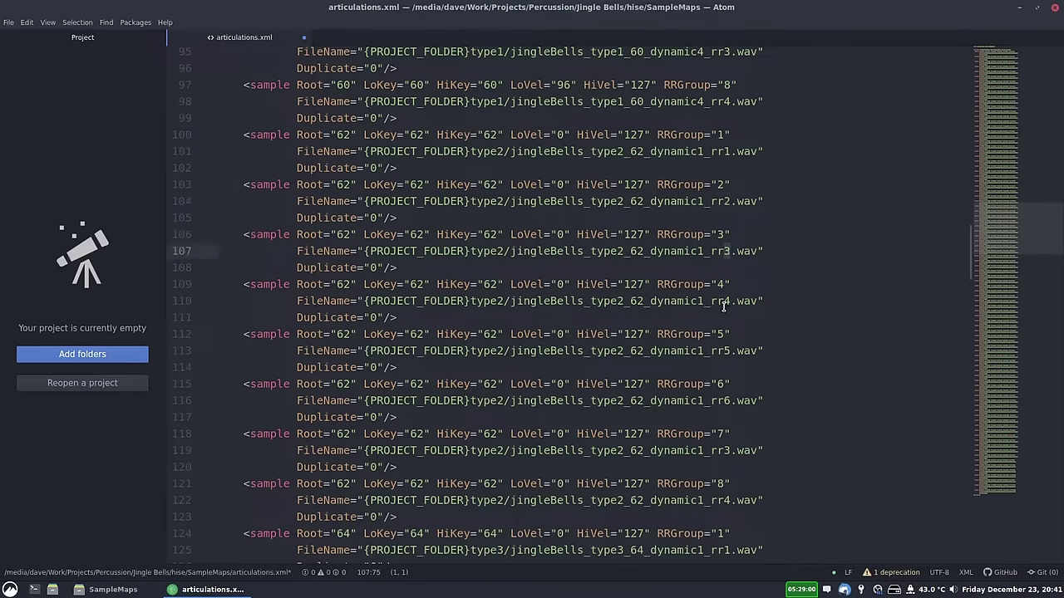
left_click_drag(729, 301, 723, 301)
left_click_drag(730, 351, 722, 351)
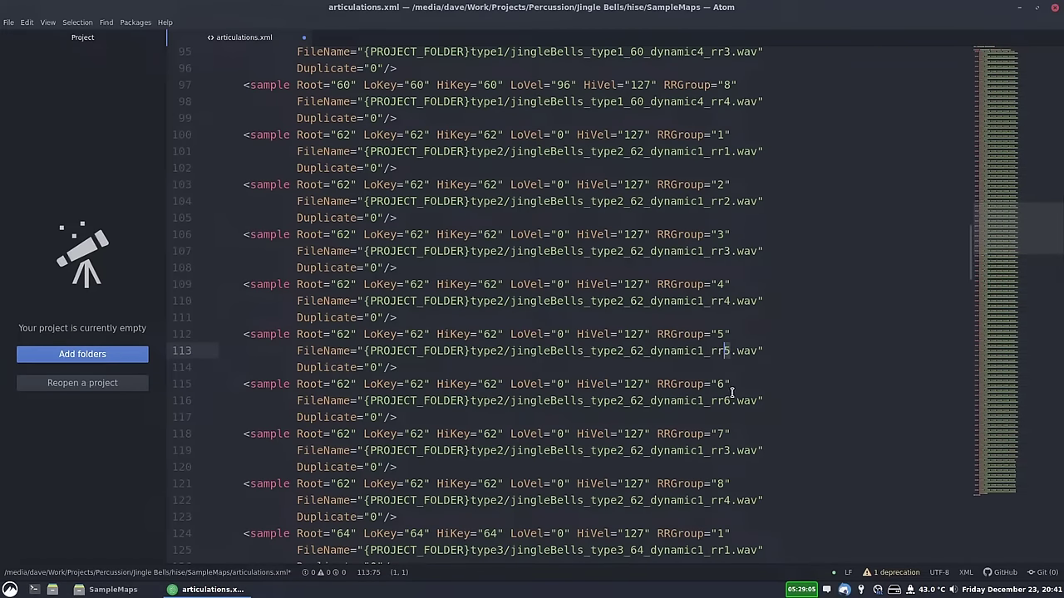
left_click_drag(729, 401, 723, 400)
left_click_drag(731, 450, 722, 451)
left_click_drag(729, 500, 723, 500)
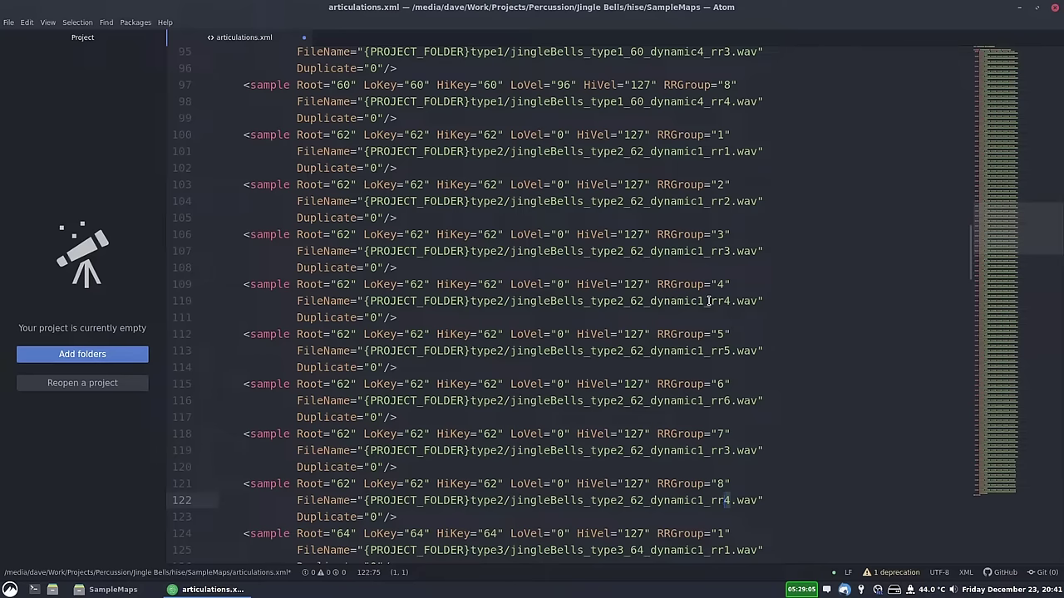
left_click(618, 418)
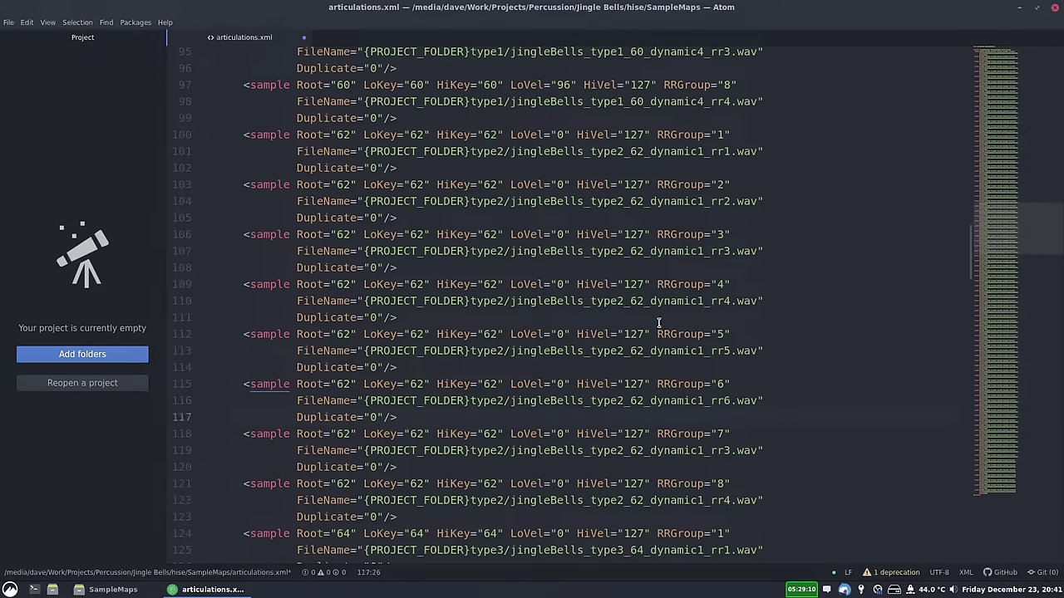
Save articulations.xml and duplicate the type3 rr3 and rr4 entries below rr6, with RRGroup set to 7 and 8.
scroll(662, 304, "down", 1)
scroll(662, 304, "down", 6)
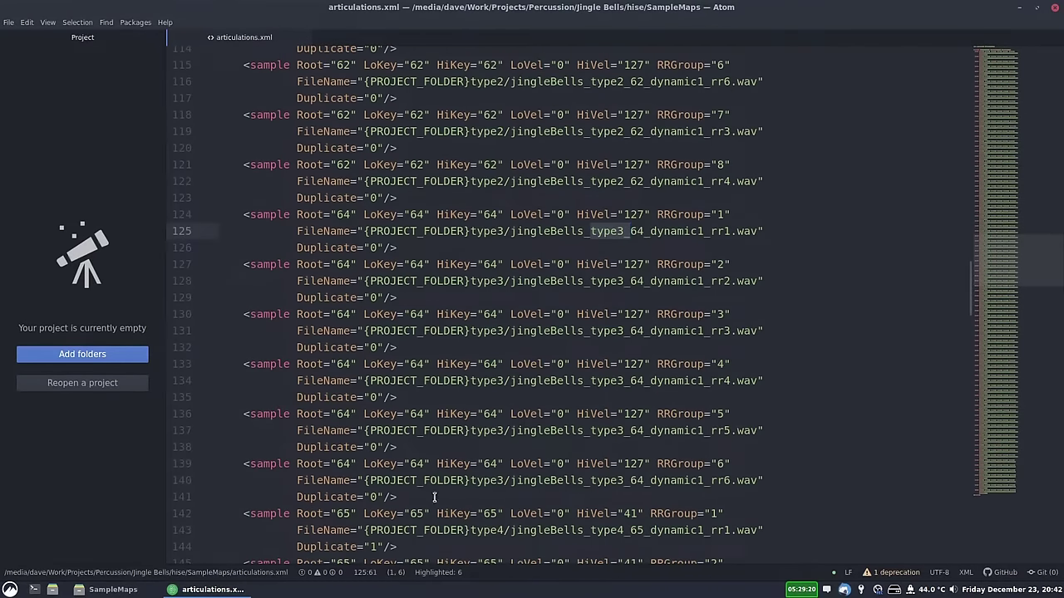
key("ctrl+z")
key("ctrl+shift+z")
scroll(748, 303, "down", 7)
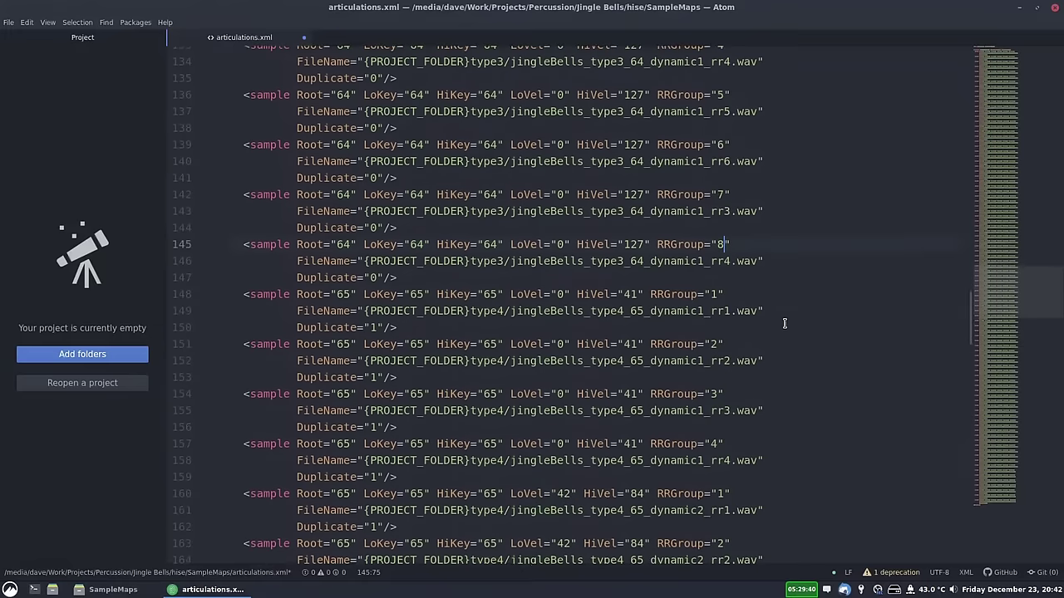
Duplicate the type4 to type8 sample entries to fill the round robin groups up to 8, and save articulations.xml.
scroll(634, 231, "down", 7)
key("ctrl+z")
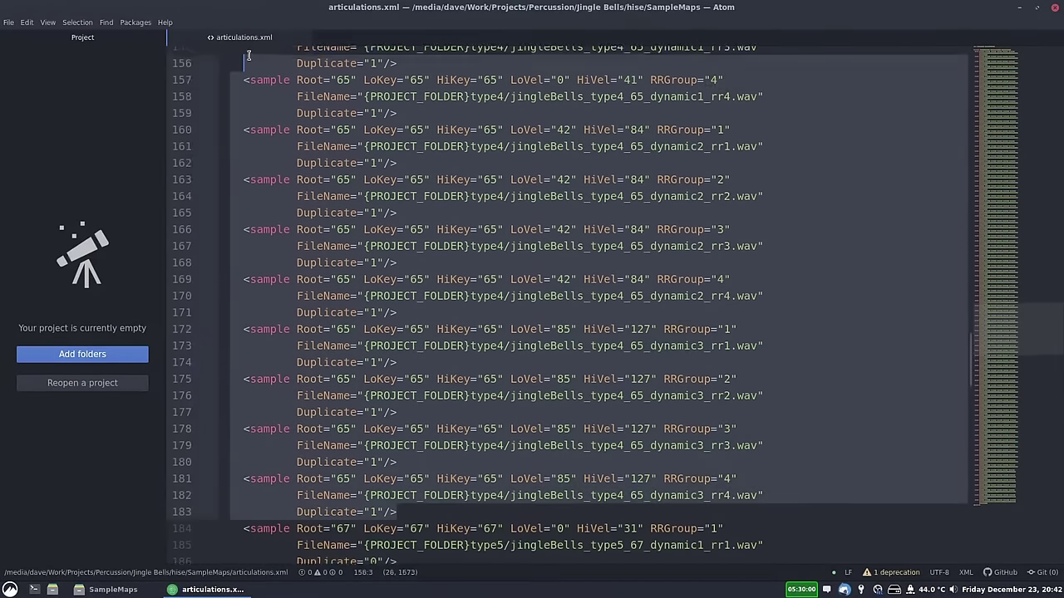
key("ctrl+z")
key("ctrl+z")
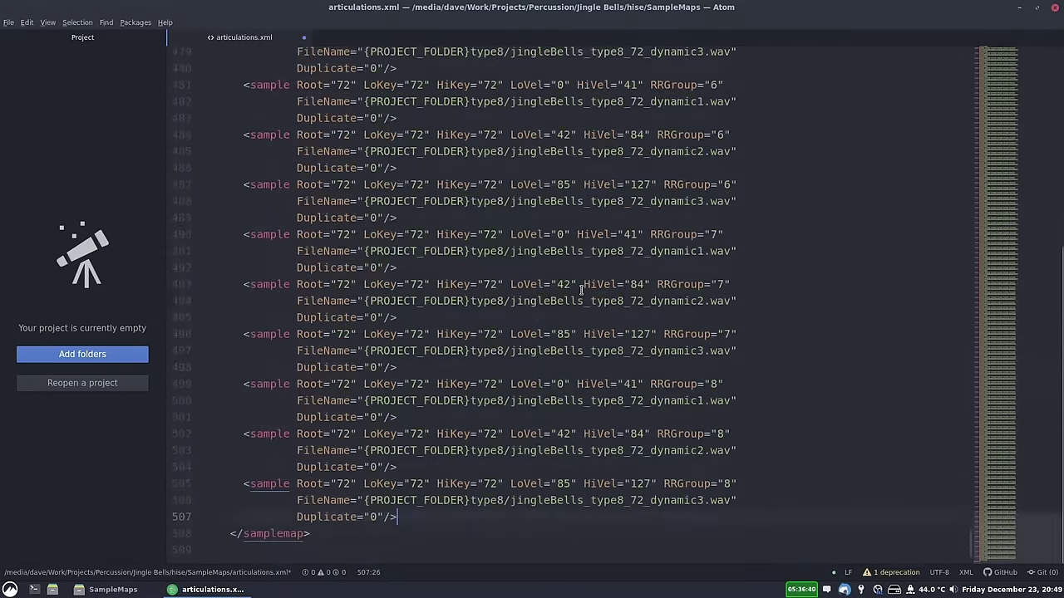
left_click_drag(992, 532, 979, 53)
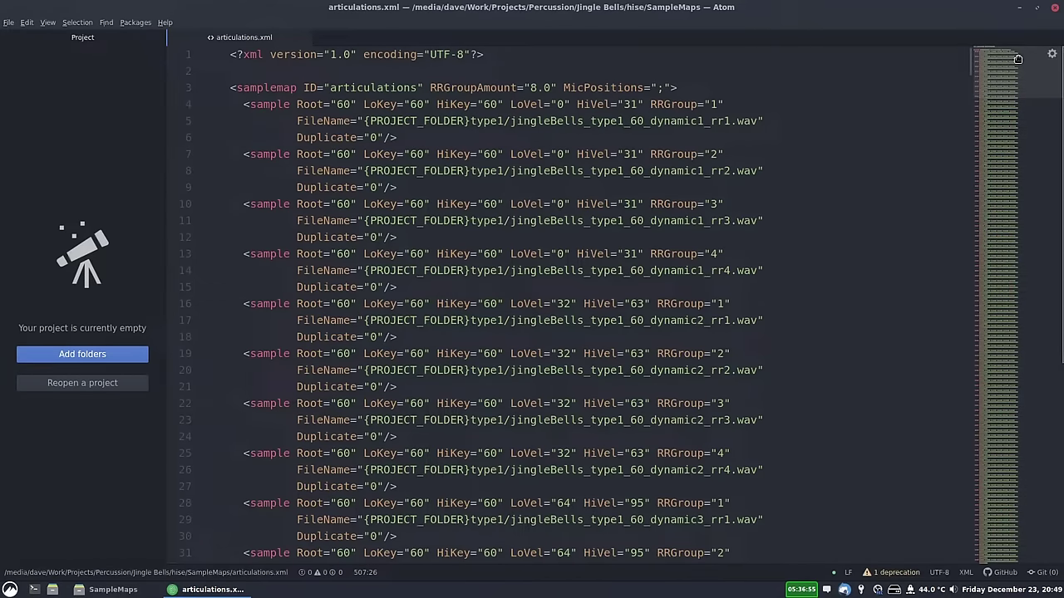
left_click_drag(1017, 58, 988, 559)
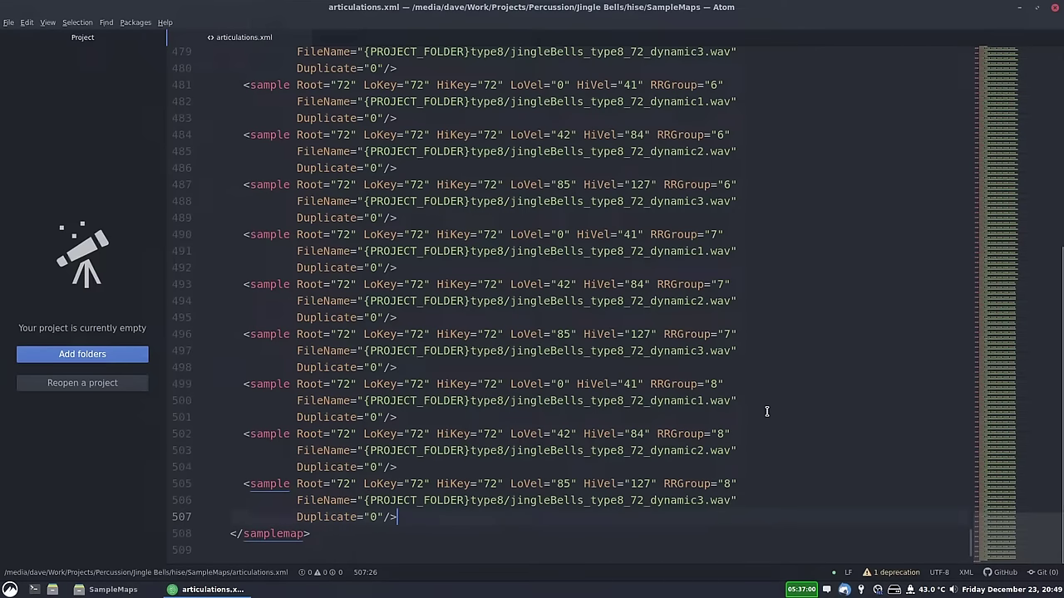
Switch to HISE, load the articulations sample map into Sampler0 and enlarge the mapped key range.
key("super")
type("his")
key("Return")
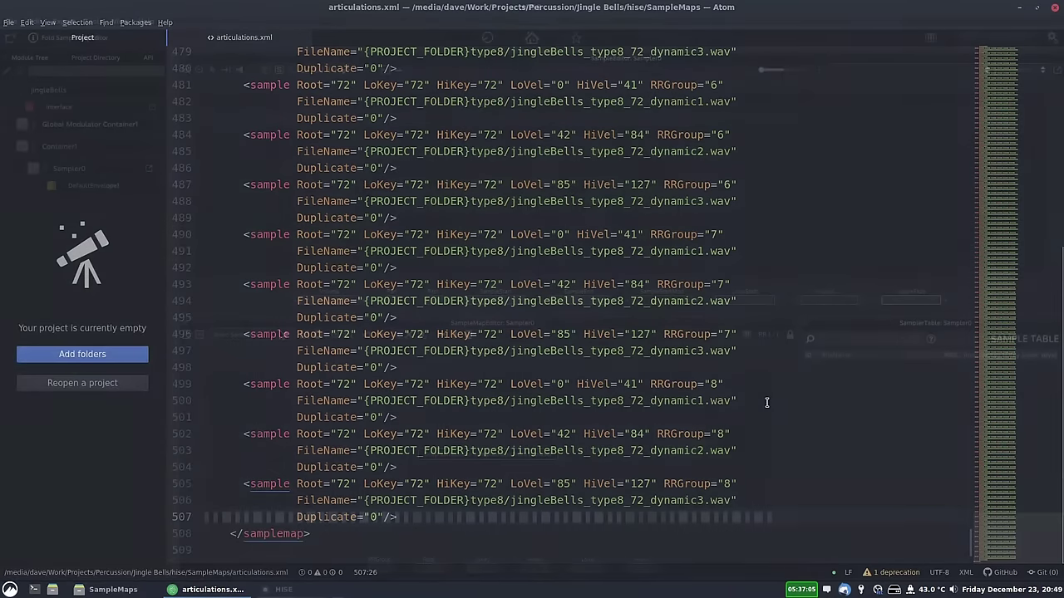
left_click(257, 347)
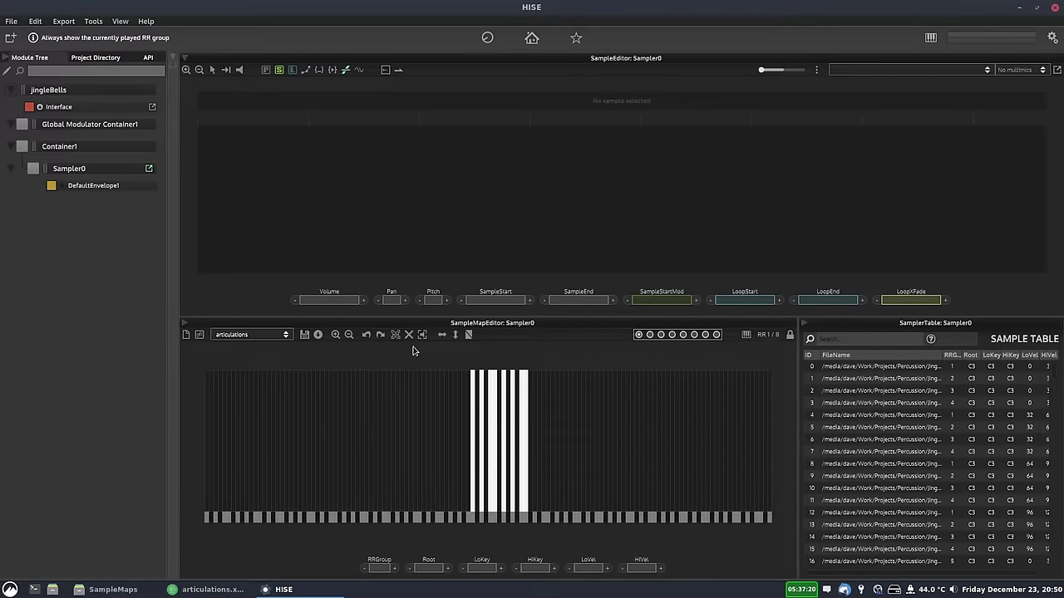
left_click(336, 334)
left_click(336, 334)
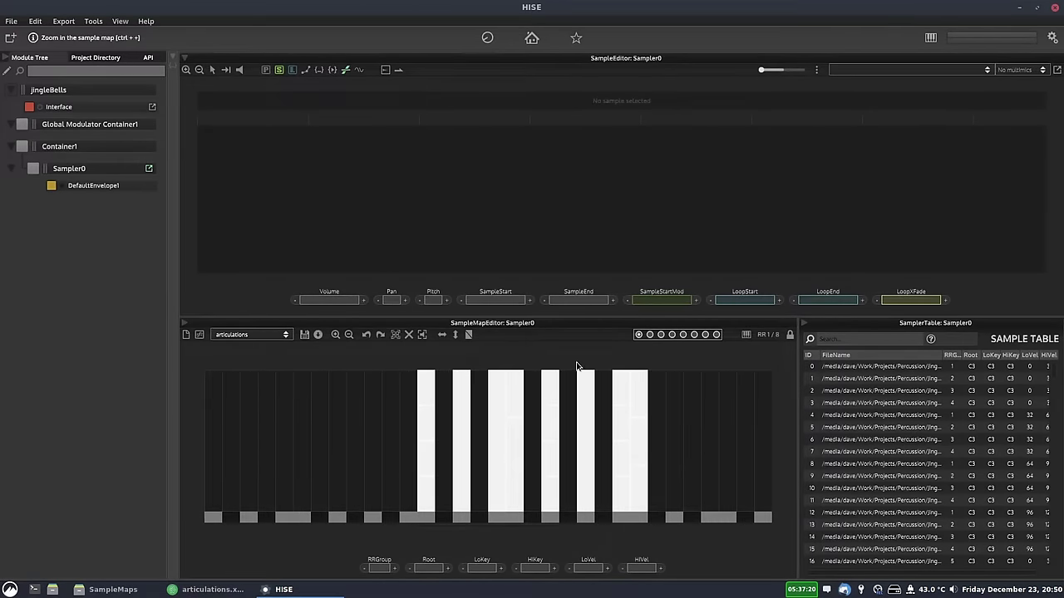
left_click(580, 367)
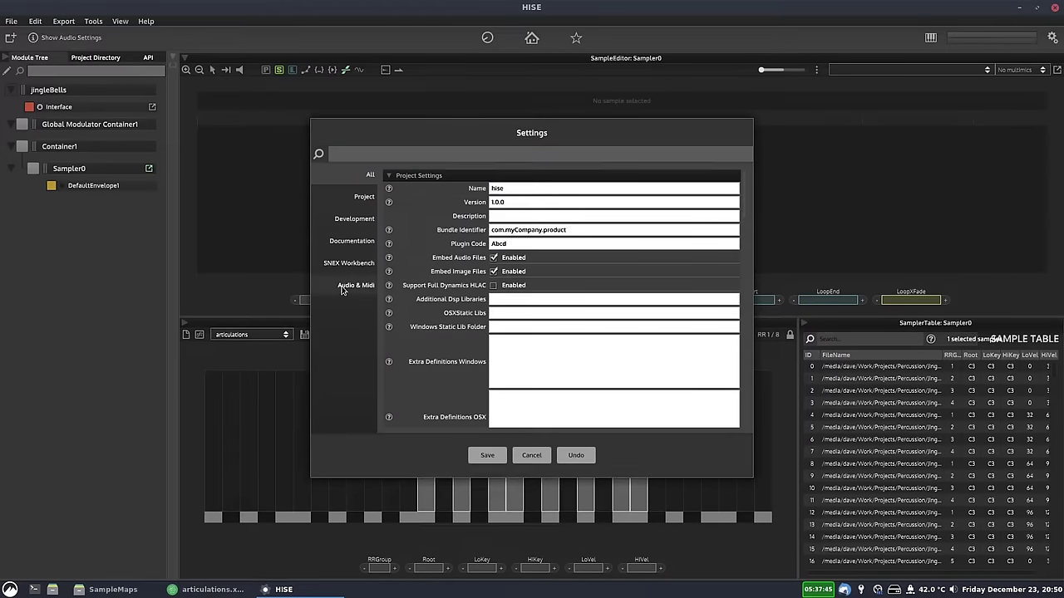
Limit the MIDI input to Channel 1 in the audio and MIDI settings and save them.
left_click(342, 287)
left_click(505, 317)
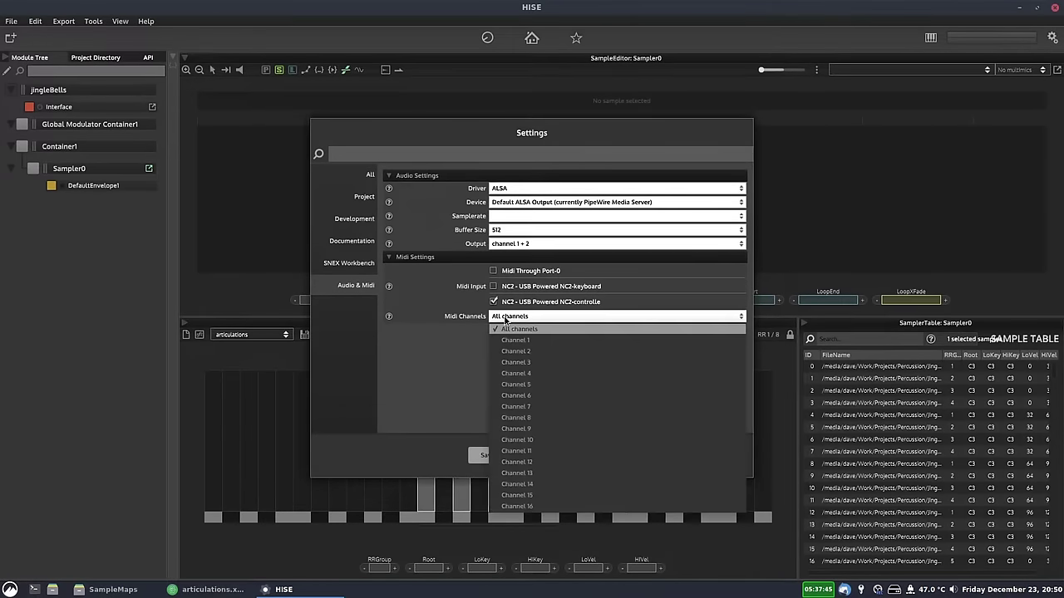
left_click(504, 340)
left_click(487, 455)
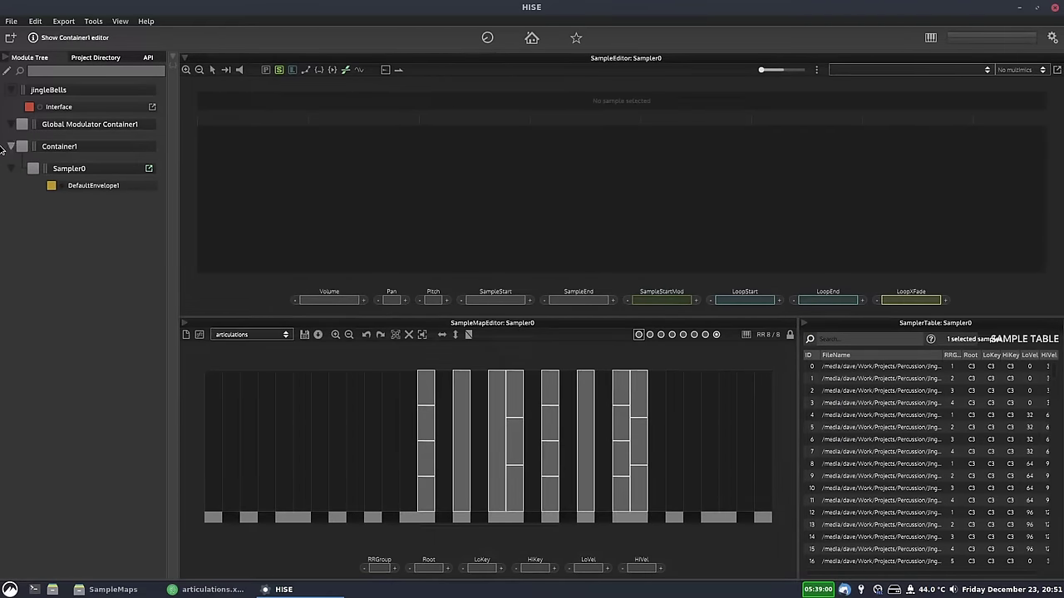
Add a Velocity Modulator to Sampler0's gain modulation and enable its UseTable option.
left_click(6, 71)
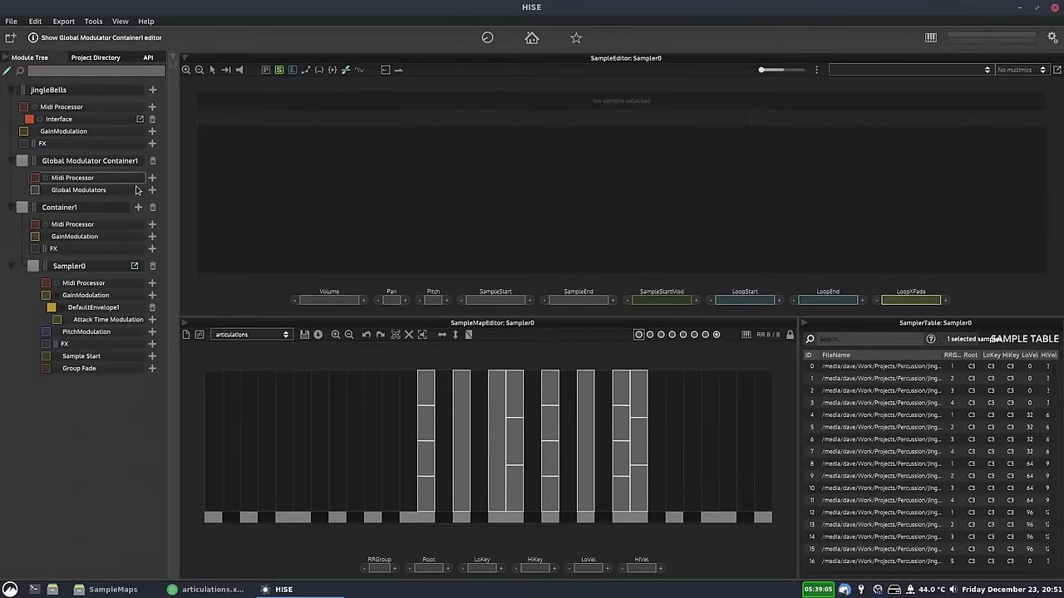
left_click(152, 296)
mouse_move(187, 319)
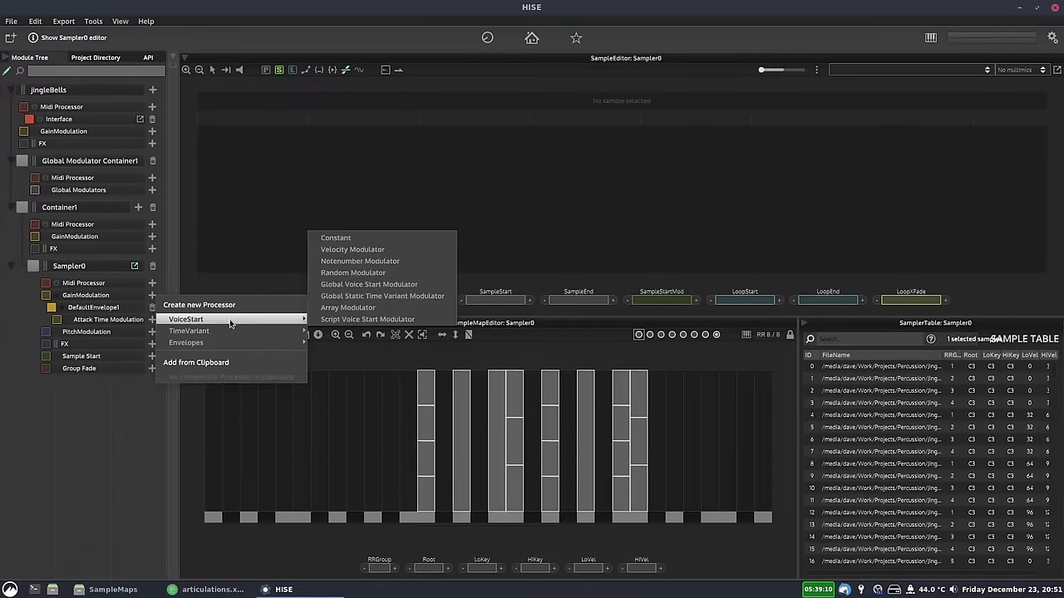
left_click(345, 249)
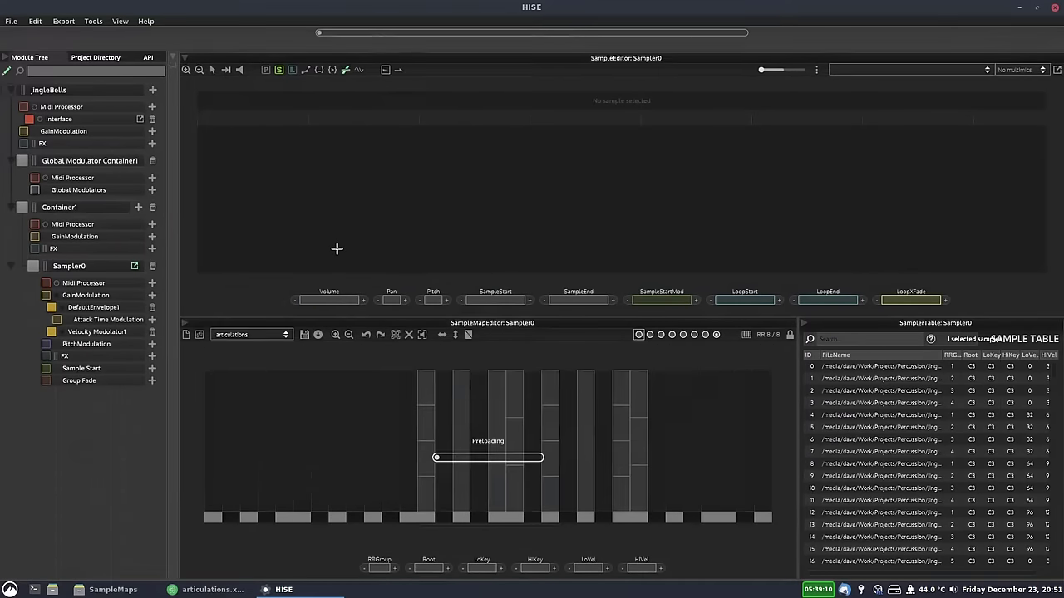
left_click(83, 335)
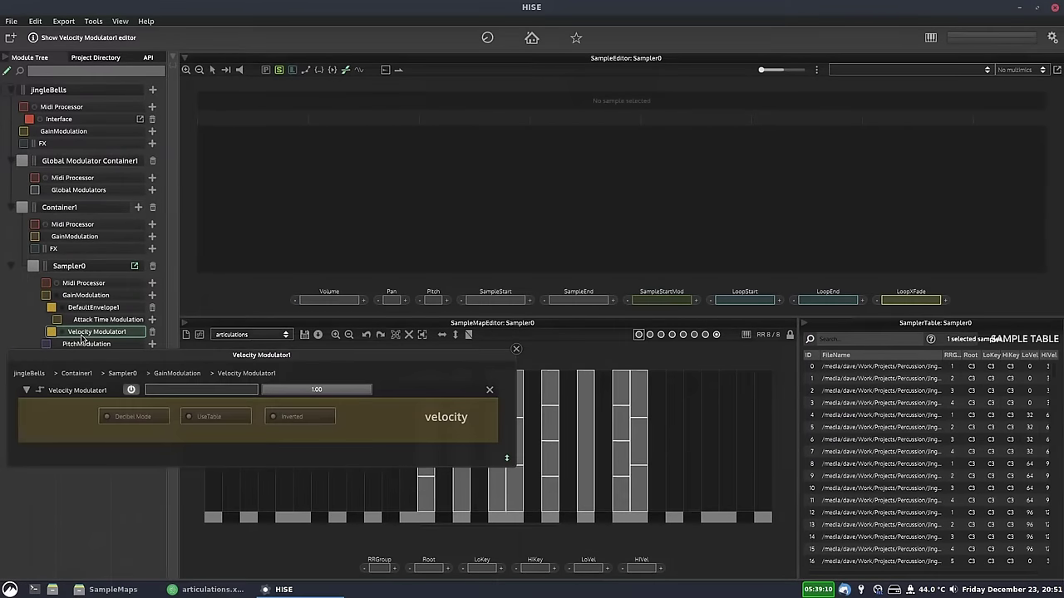
left_click(214, 418)
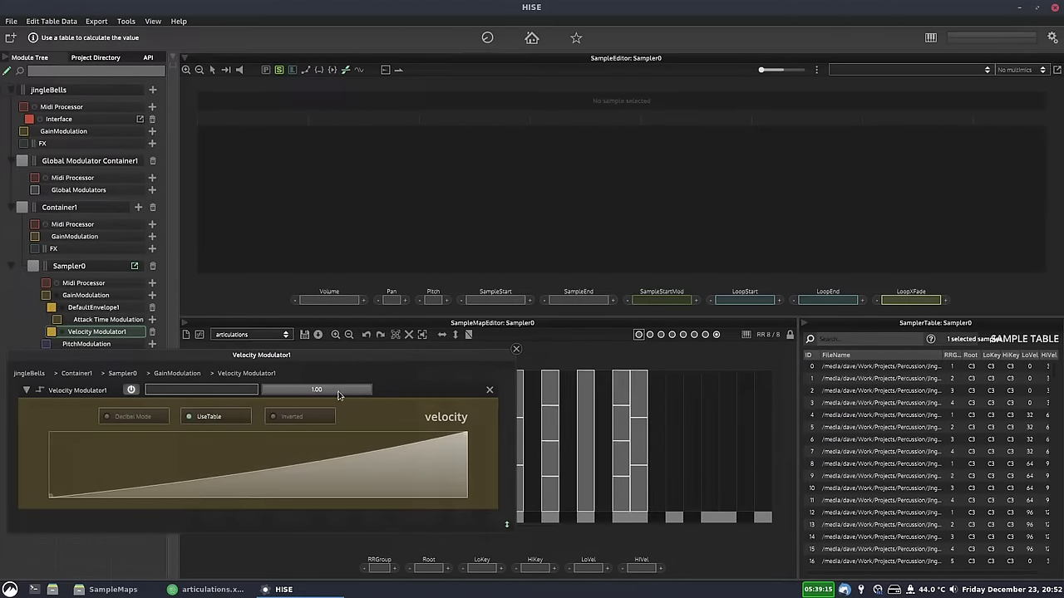
Try an intensity of 0.75 on the velocity modulator and return it to 1.00.
left_click_drag(365, 394, 336, 399)
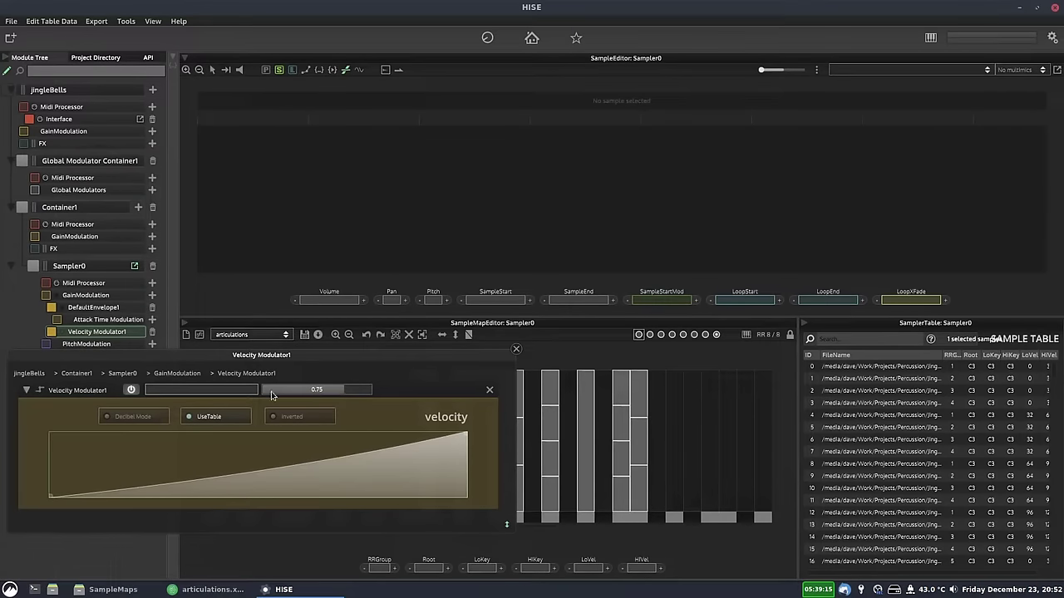
left_click(515, 350)
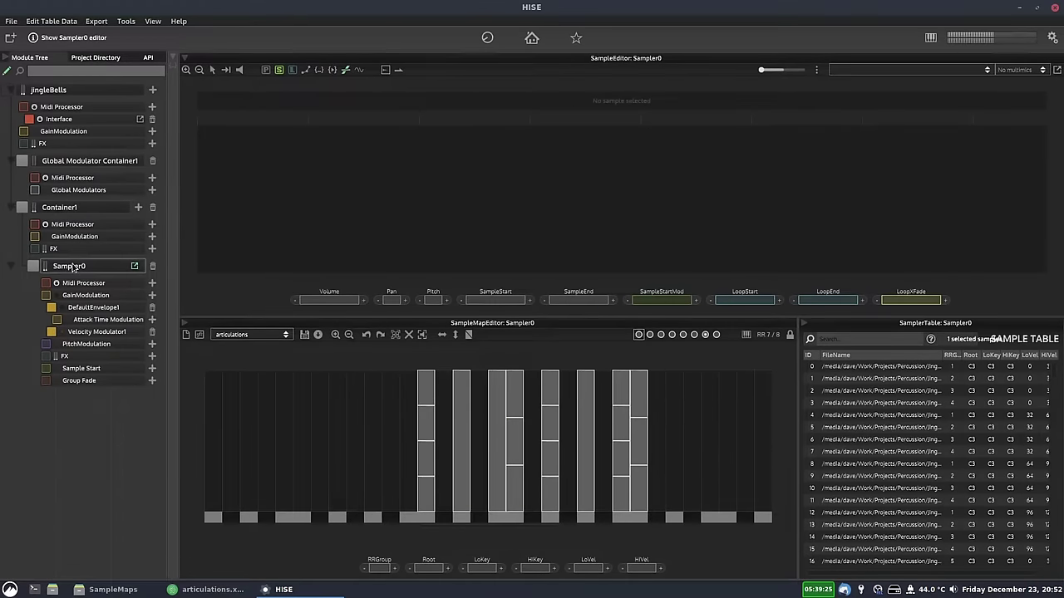
left_click(96, 332)
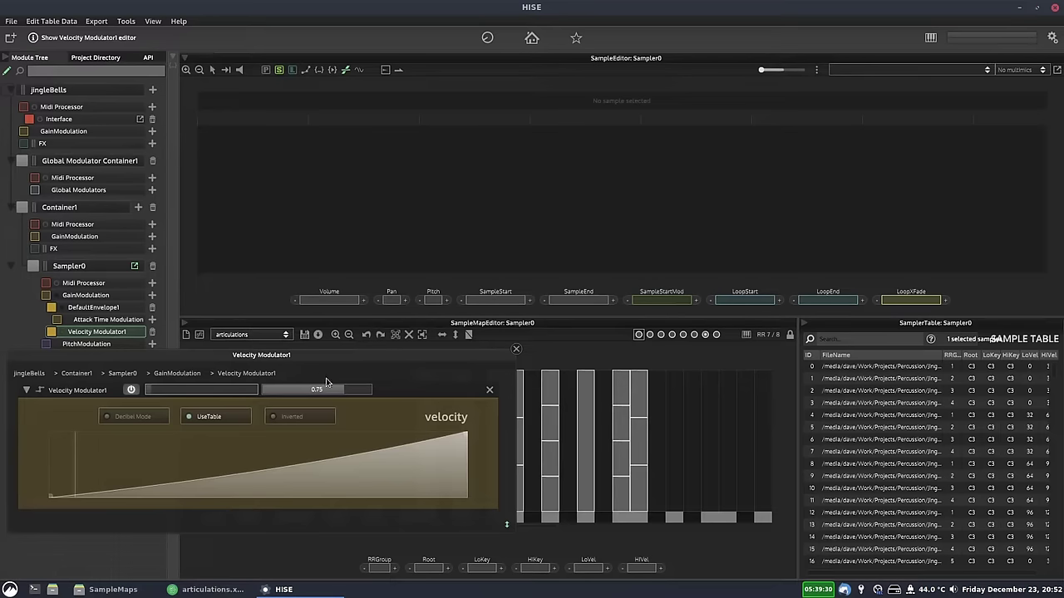
left_click_drag(326, 383, 344, 393)
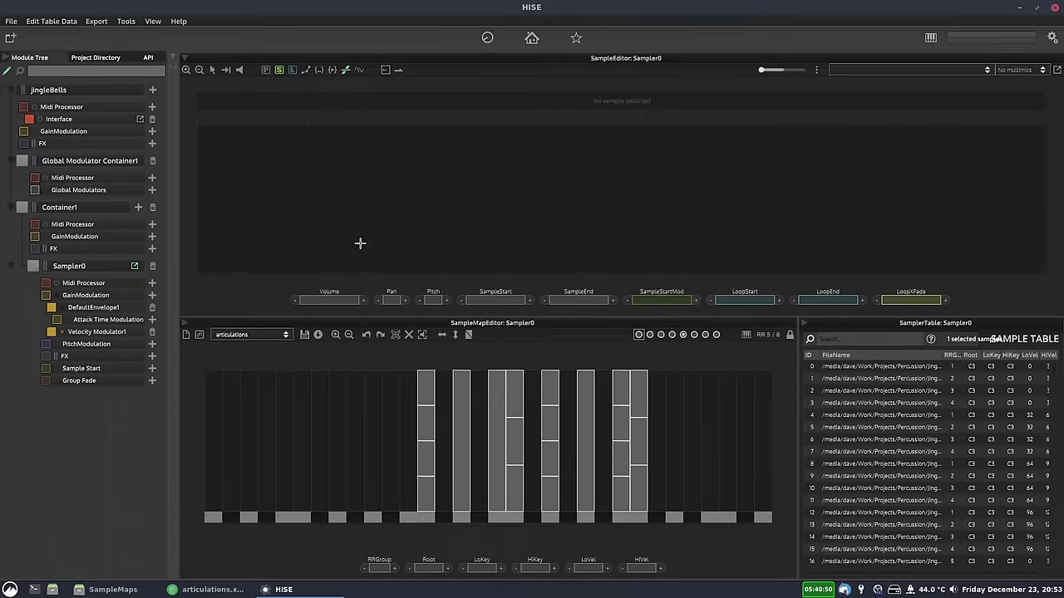
Inspect the enlarged waveforms of the type2 and type1 samples for silence before the first hit.
left_click(461, 432)
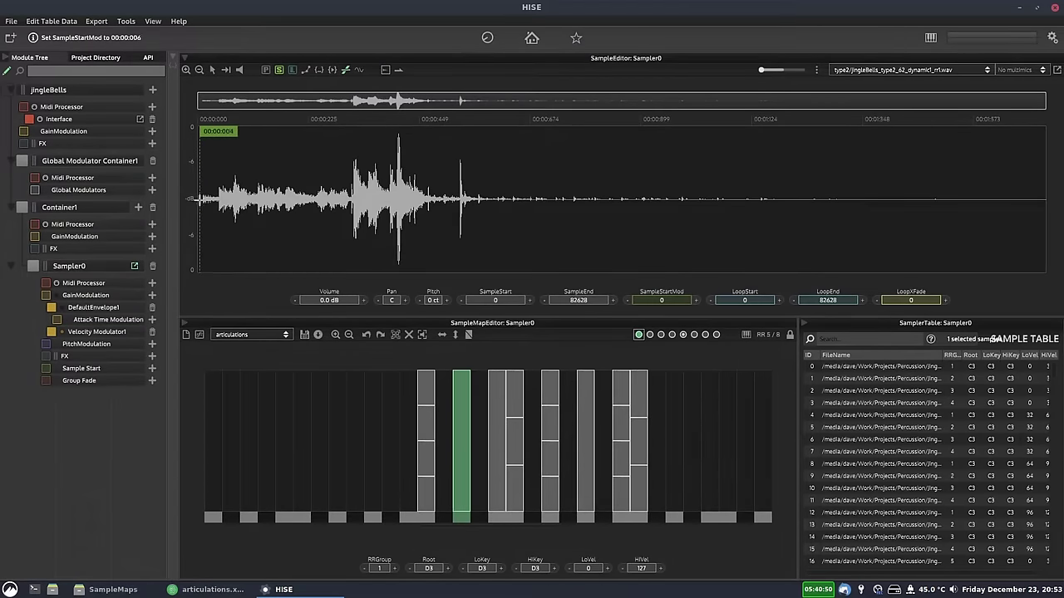
left_click(188, 71)
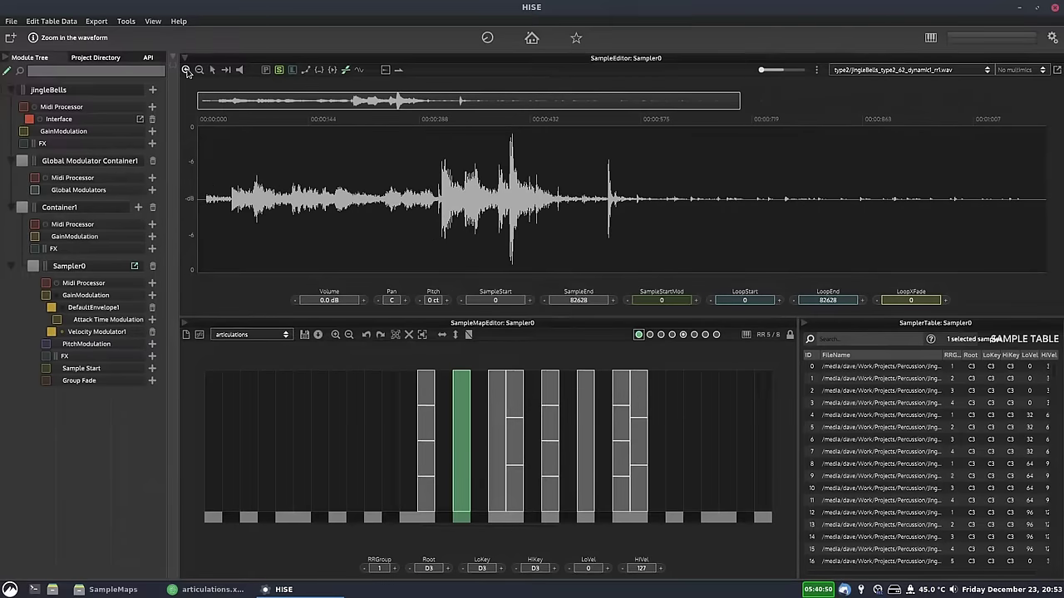
left_click(188, 71)
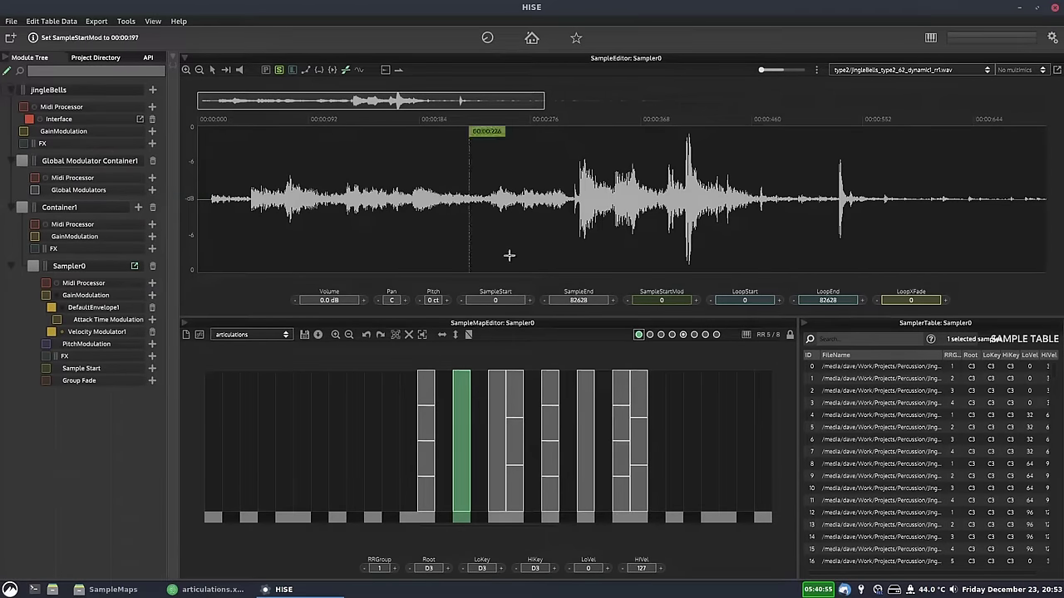
left_click(639, 335)
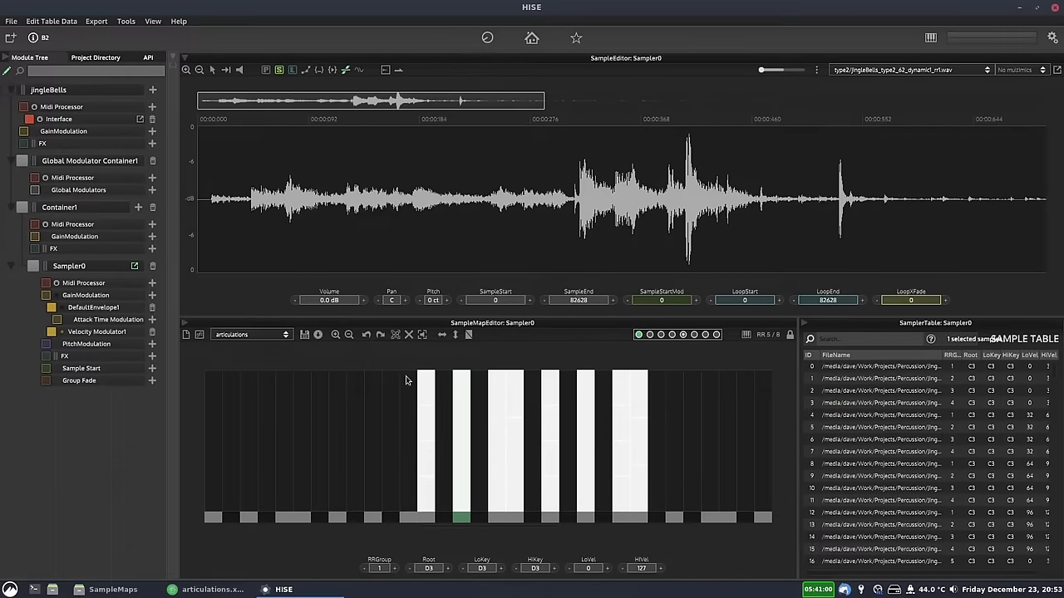
left_click(627, 398)
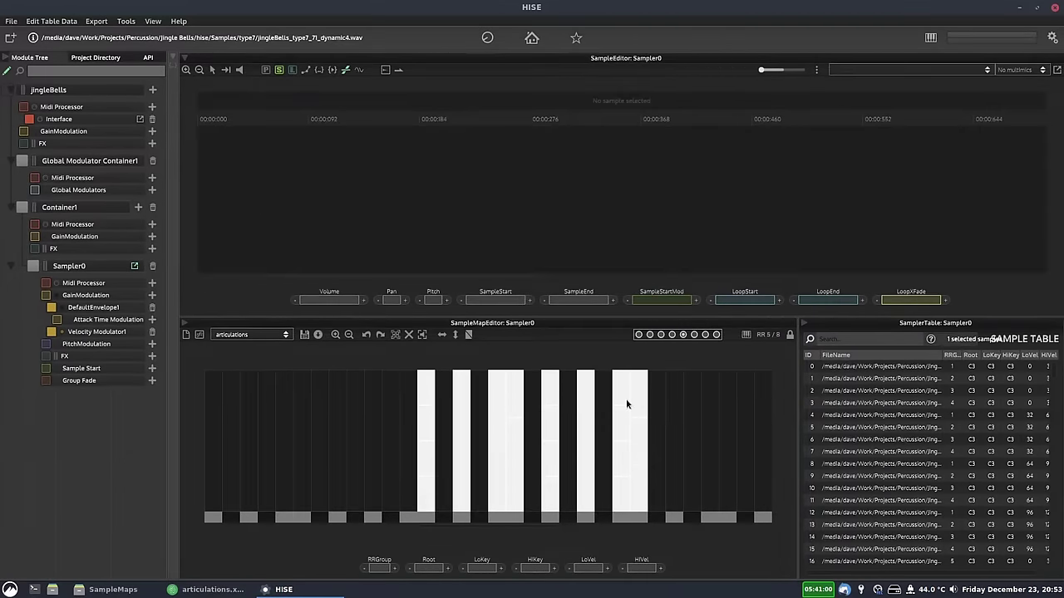
left_click(427, 393)
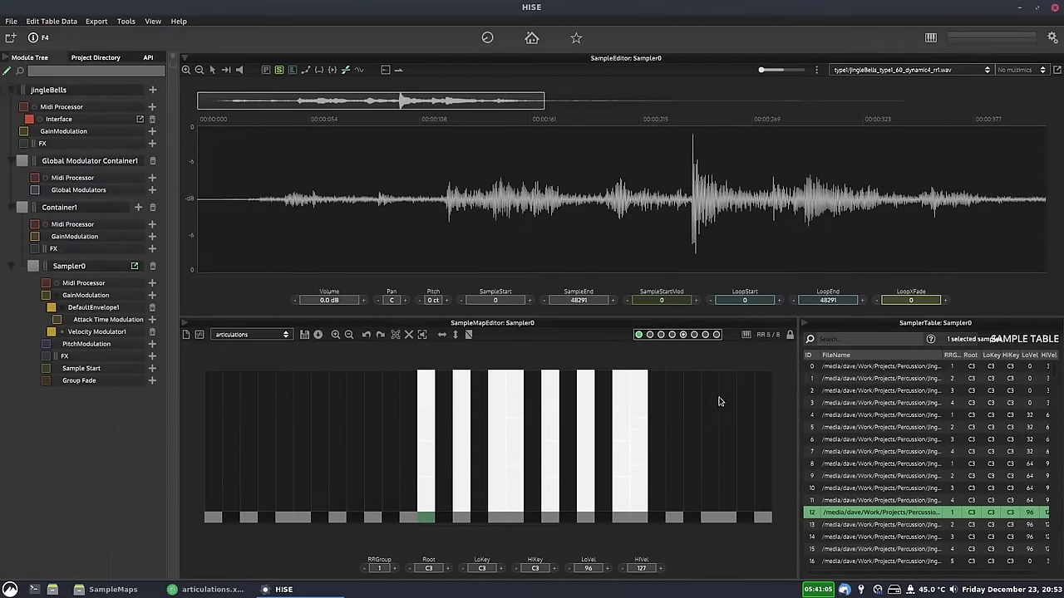
Trim the start of all mapped samples with a max offset of 7339 and a start threshold of -26.1, and keep the changes.
left_click_drag(720, 400, 399, 469)
left_click(679, 401)
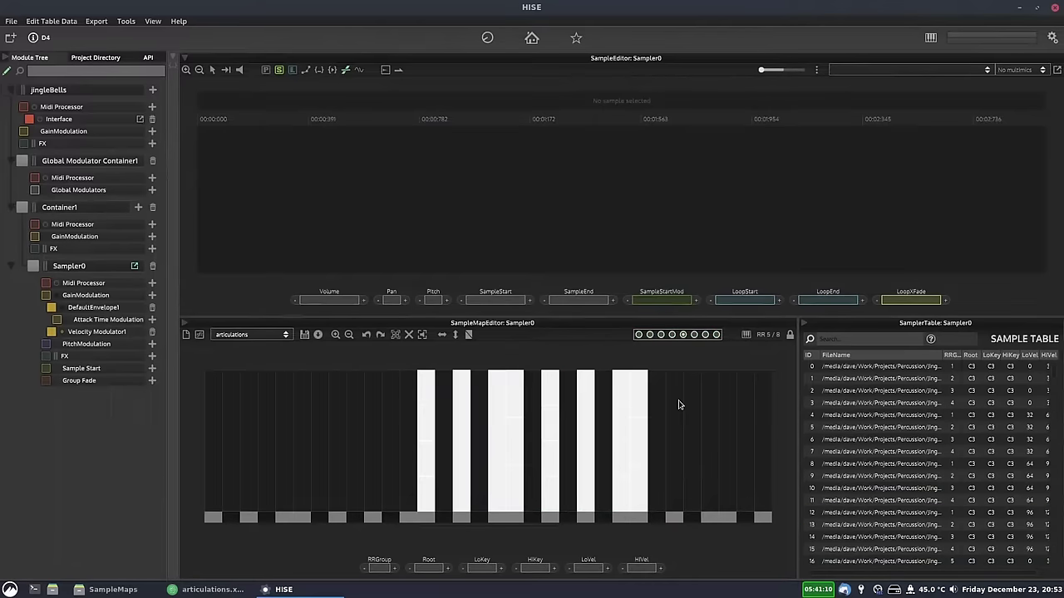
key("ctrl+a")
right_click(639, 403)
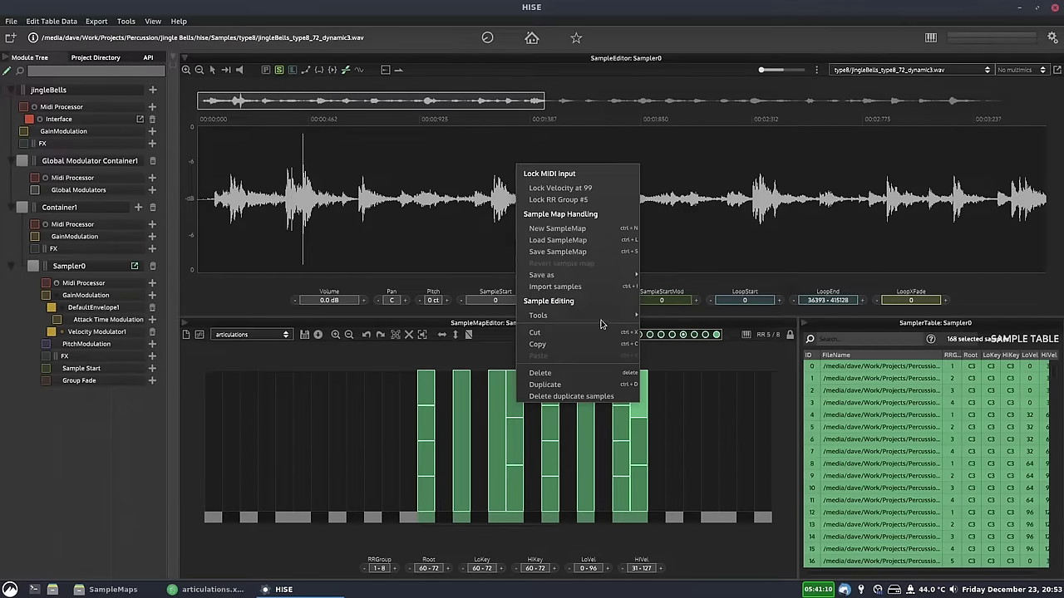
mouse_move(619, 315)
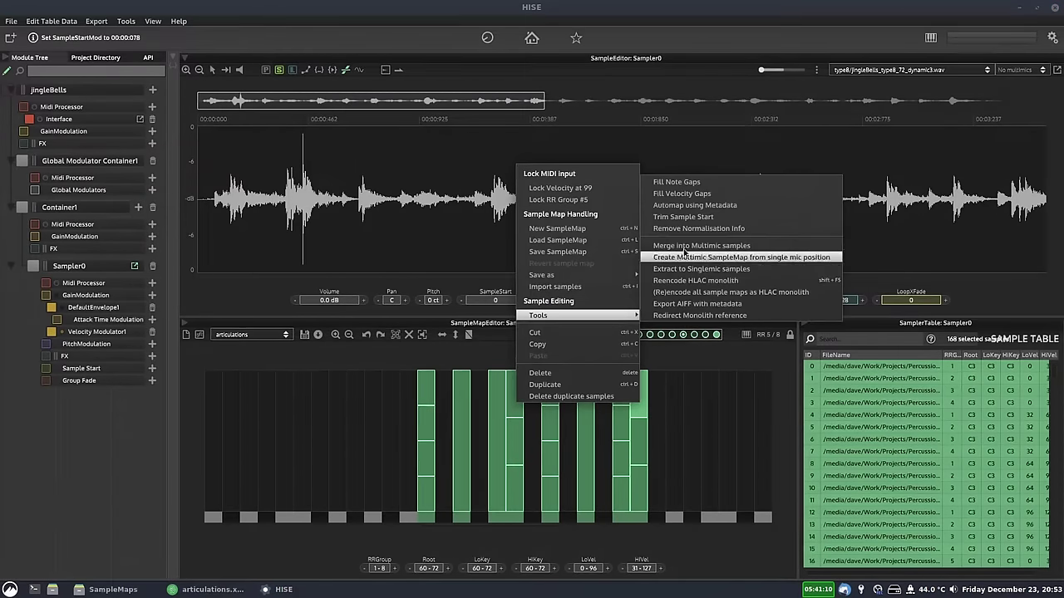
left_click(667, 220)
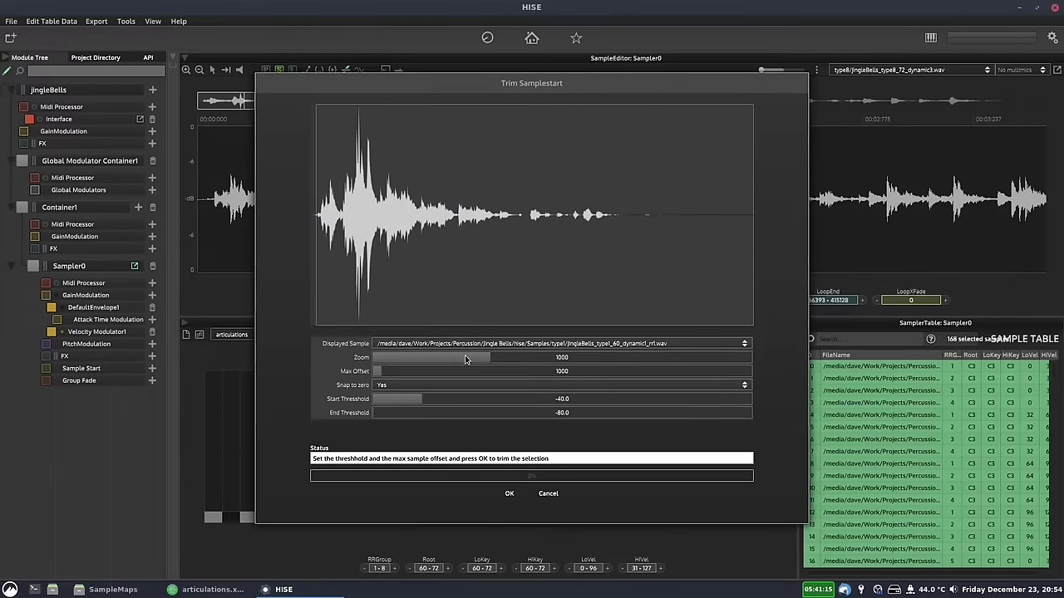
left_click_drag(467, 357, 435, 375)
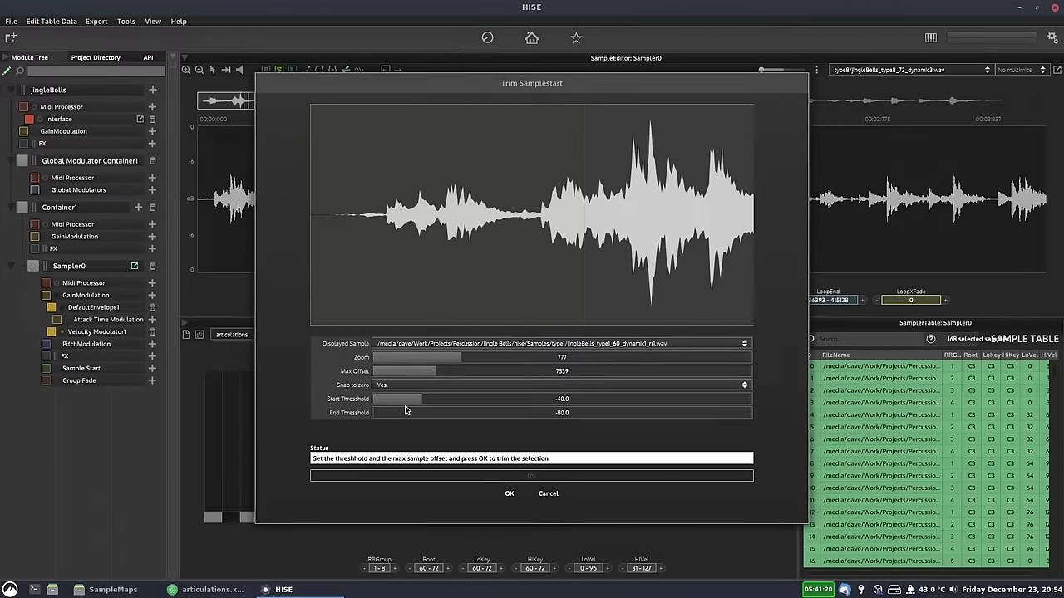
left_click_drag(419, 404, 483, 403)
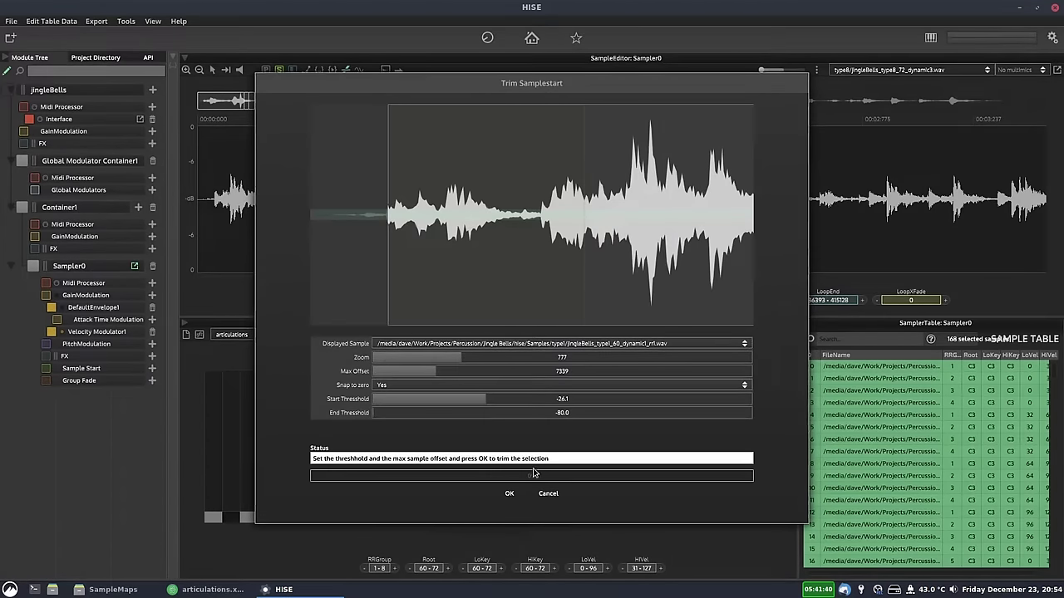
left_click(510, 493)
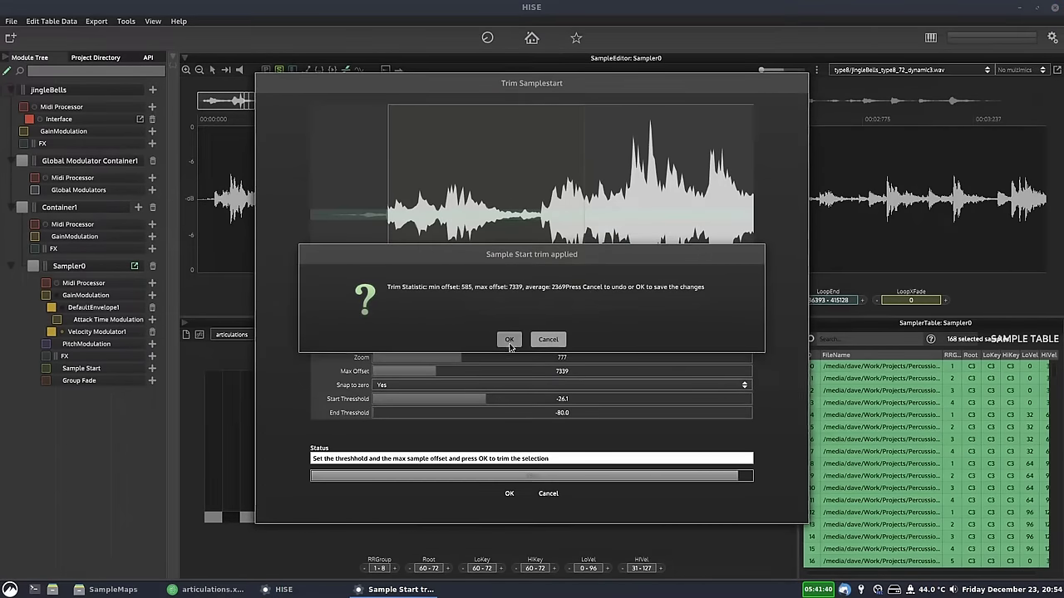
left_click(509, 340)
Check the trimmed sample starts across the sample map and open the velocity modulator's settings.
left_click(433, 392)
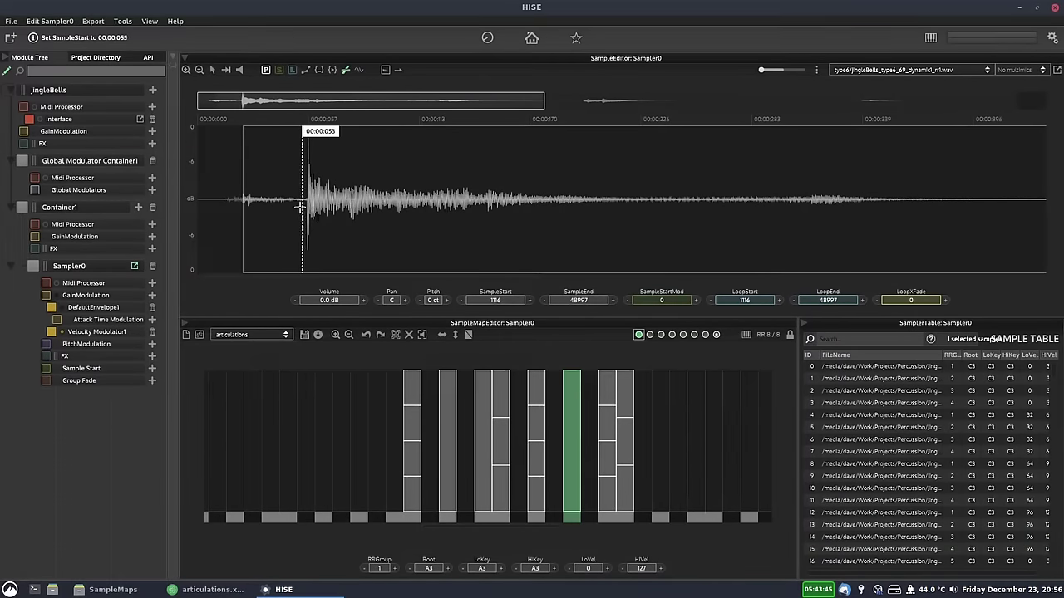
left_click(661, 335)
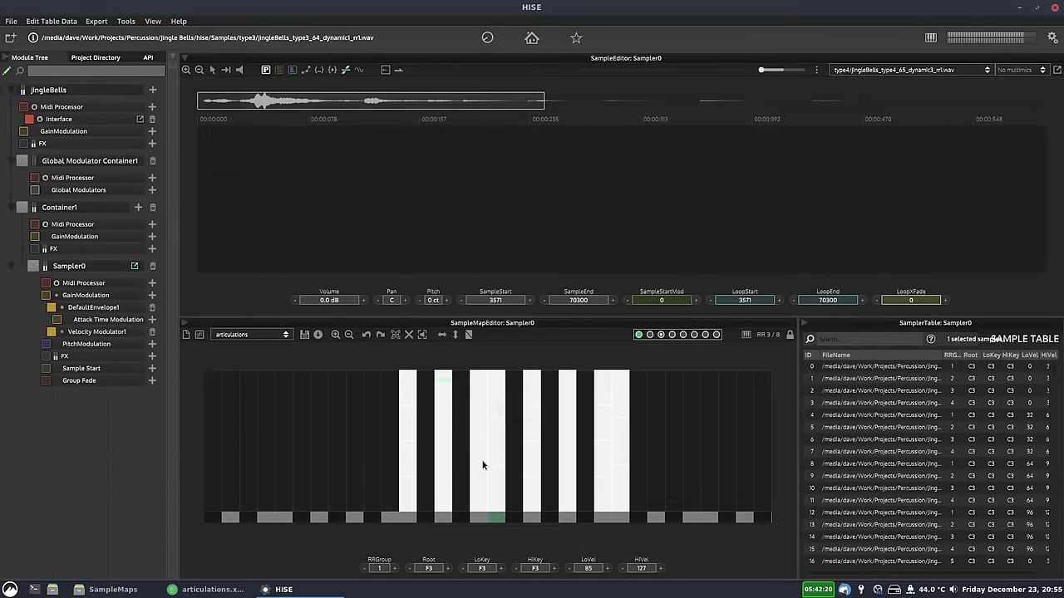
left_click(93, 332)
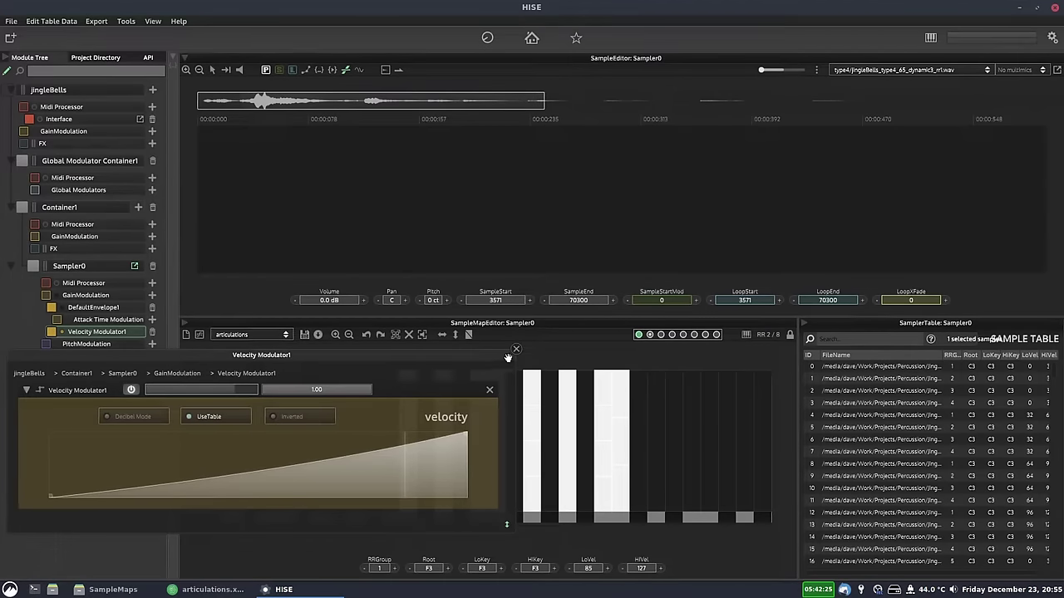
Close the velocity modulator's settings and save the articulations sample map, overwriting the existing file.
left_click(515, 352)
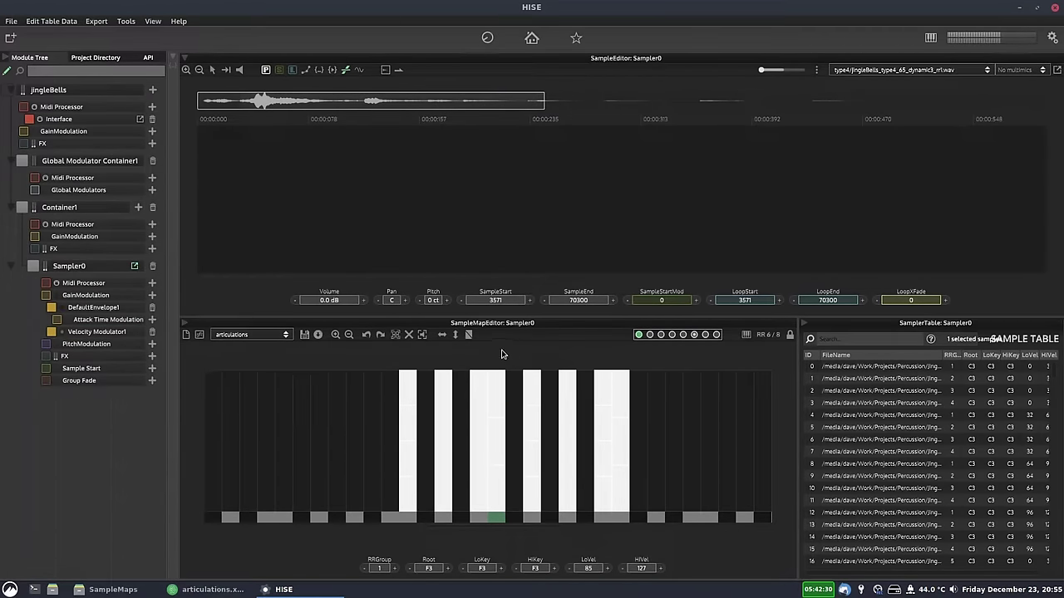
left_click(304, 334)
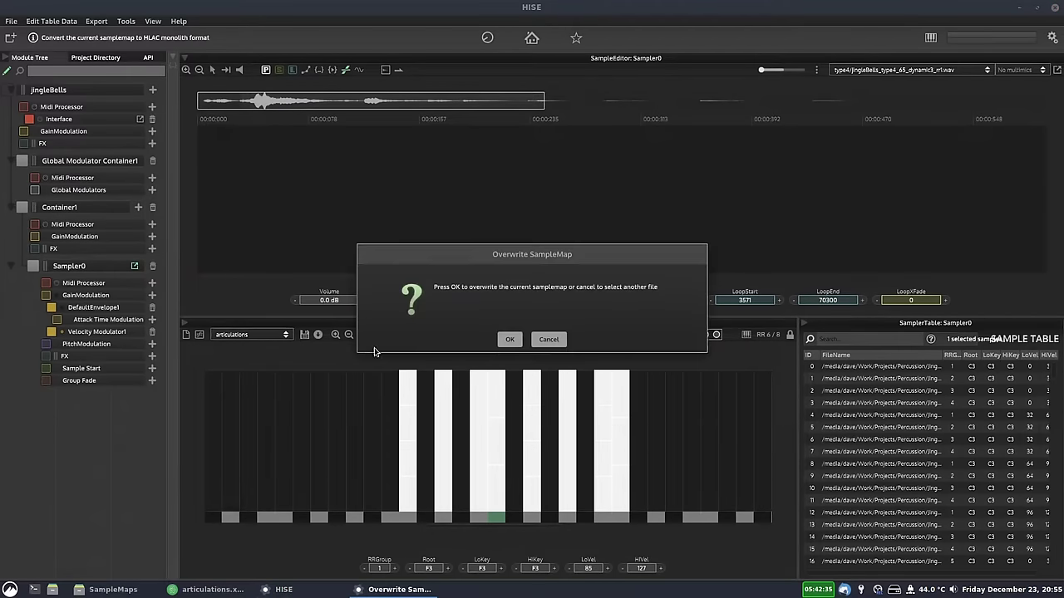
left_click(509, 339)
key("ctrl+s")
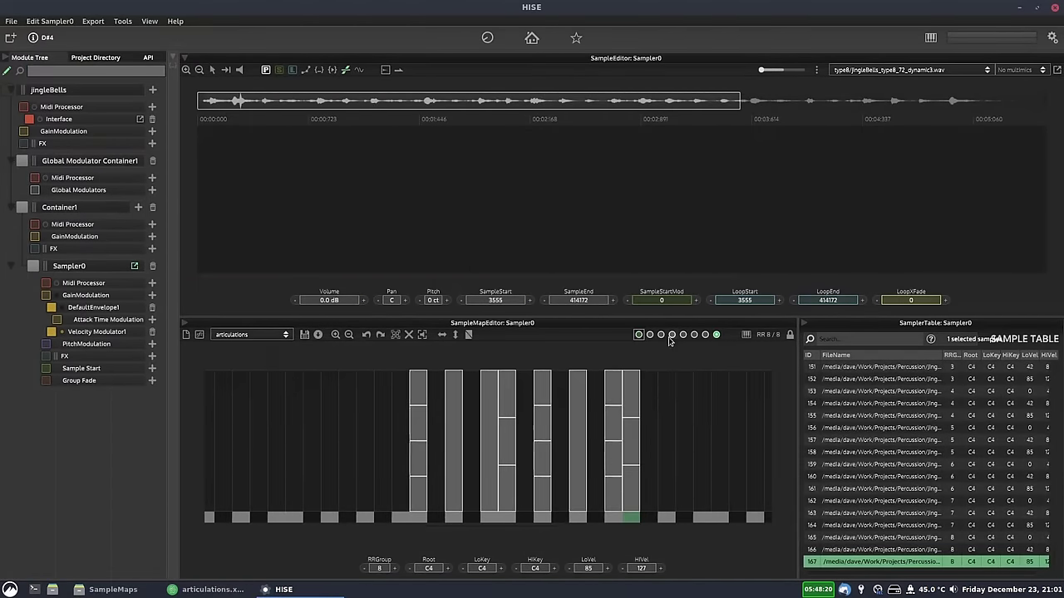
Extend the key range of the type1 samples rooted at C3 to B2–C#3 in all round robin groups.
left_click(638, 334)
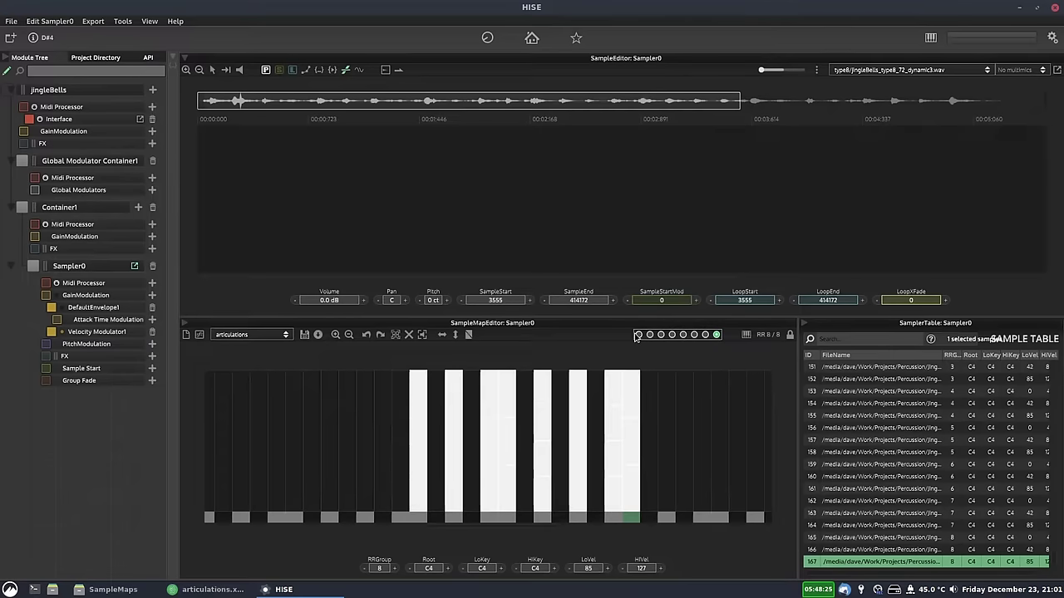
left_click(420, 386)
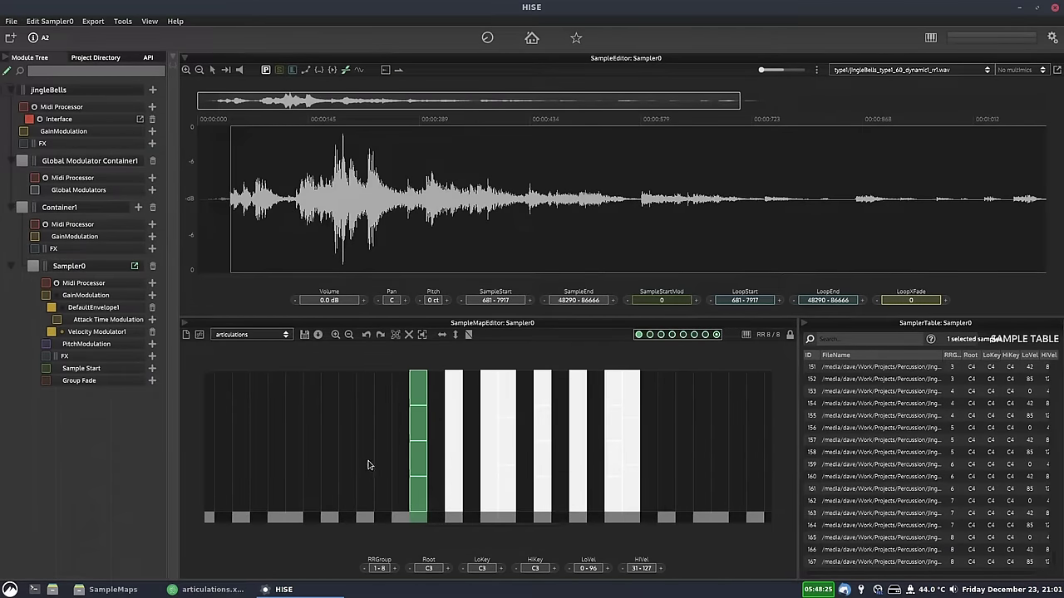
left_click(463, 569)
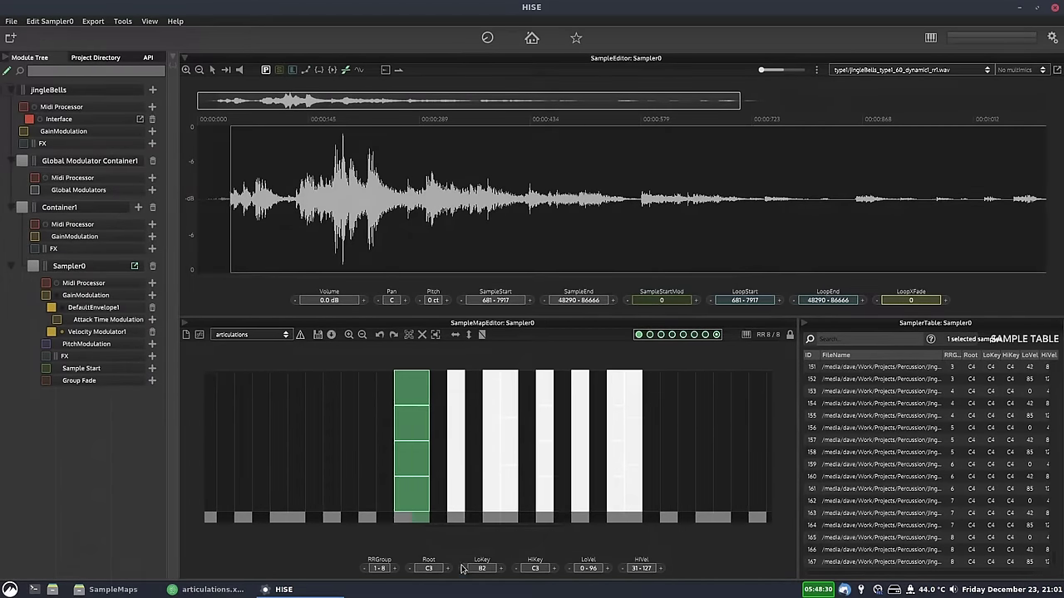
left_click(552, 570)
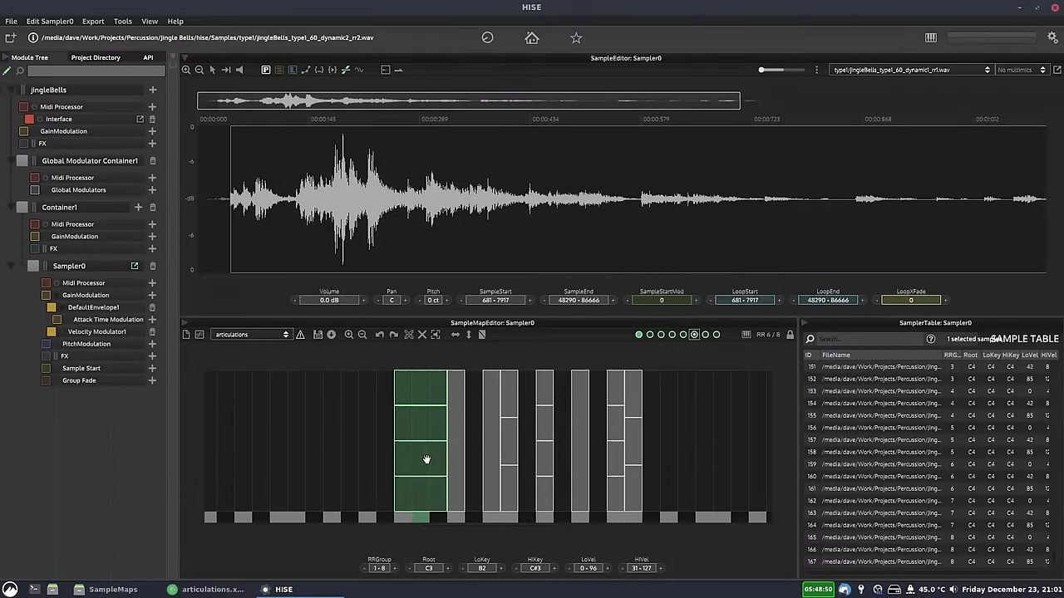
Shift all samples above the type1 zone up one semitone across every round robin group.
left_click(694, 334)
left_click_drag(216, 229, 240, 233)
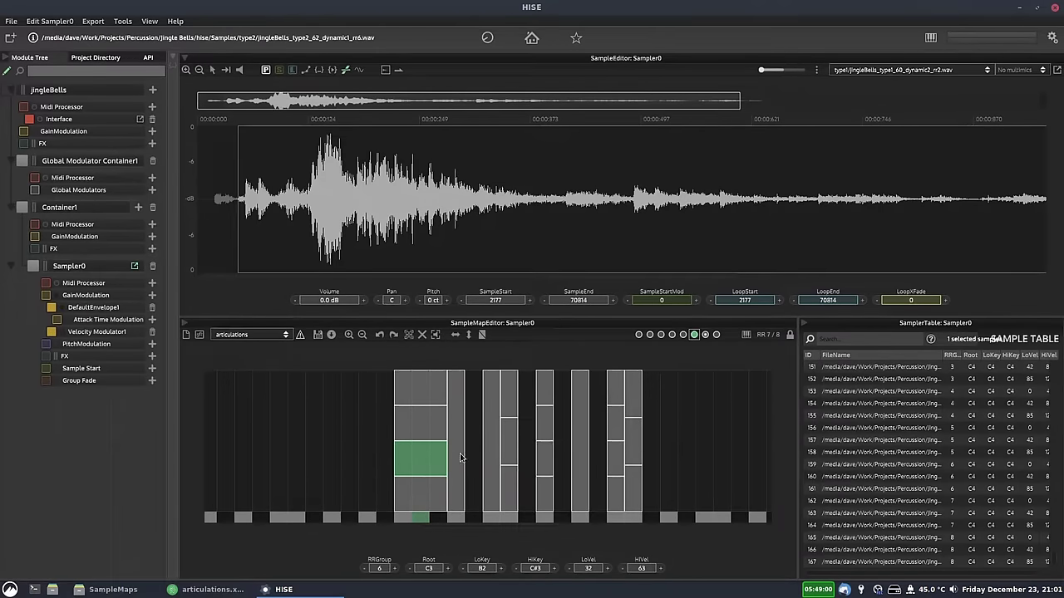
left_click(693, 335)
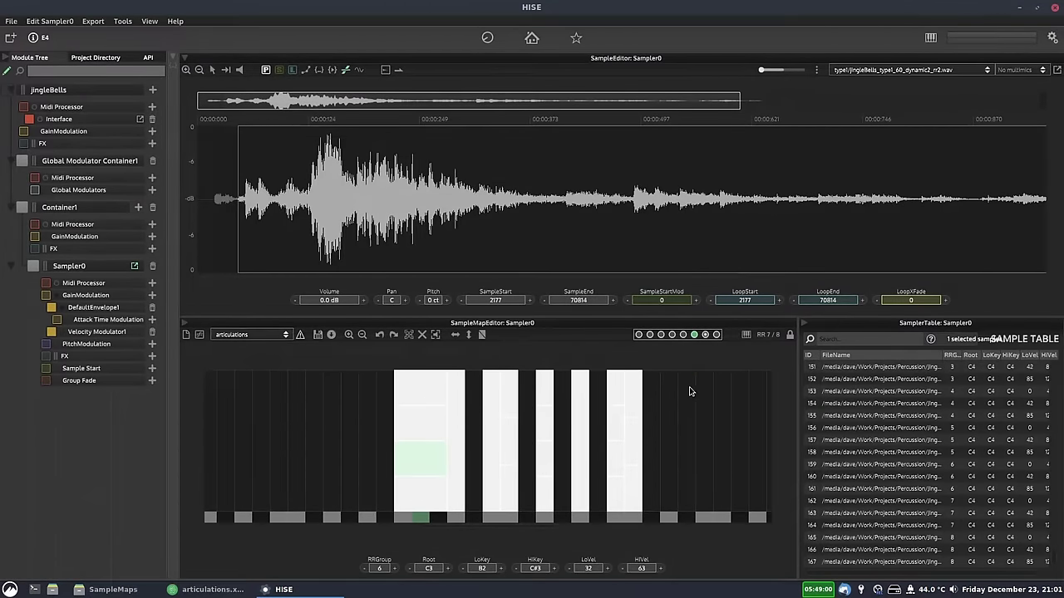
left_click_drag(689, 391, 478, 481)
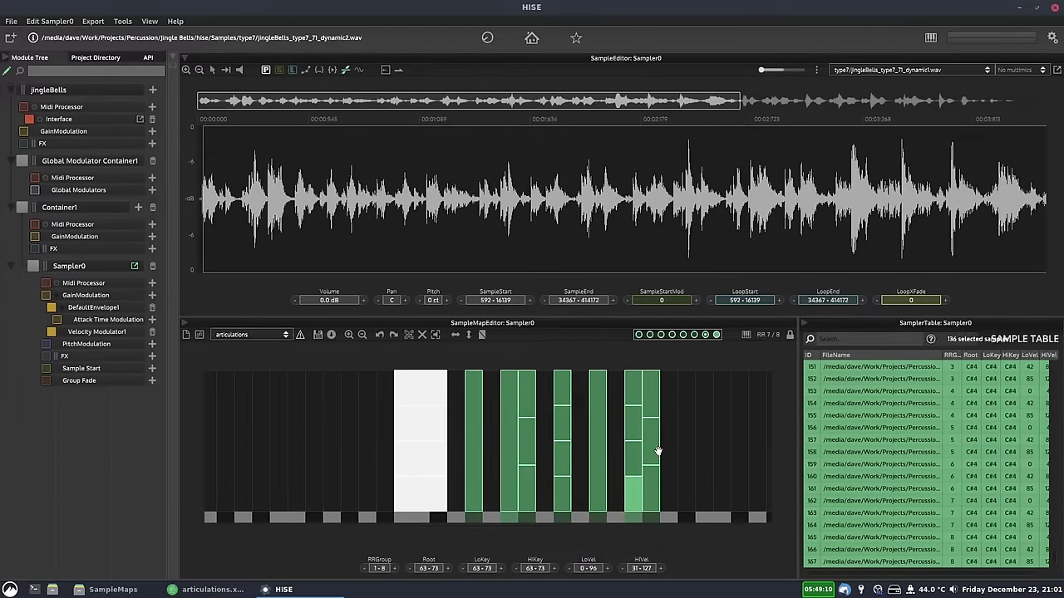
left_click(695, 396)
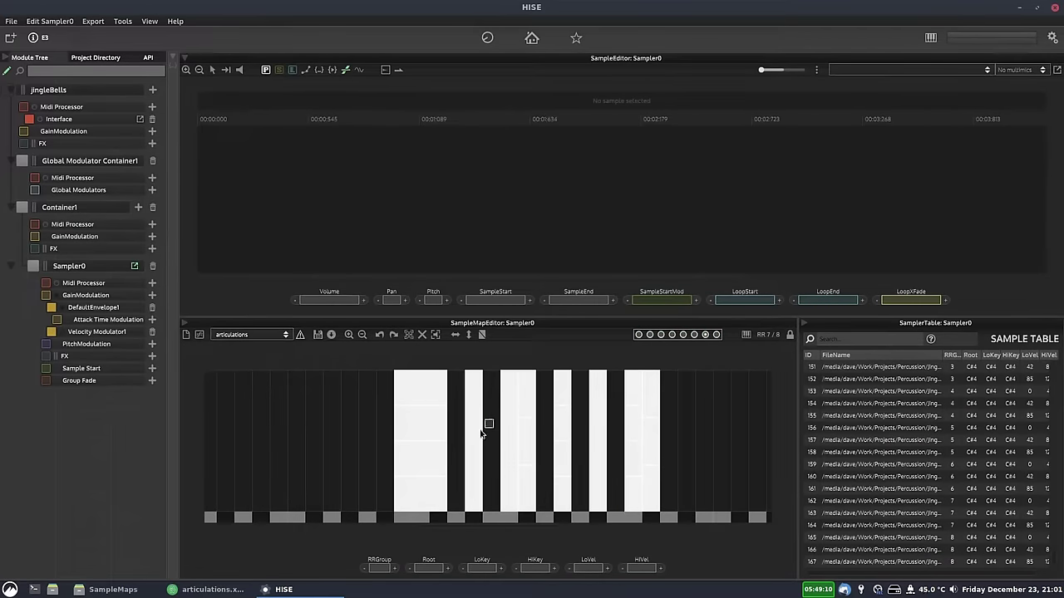
Extend the key range of the type2 samples rooted at D#3 to D3–E3 in all round robin groups.
left_click_drag(493, 419, 458, 449)
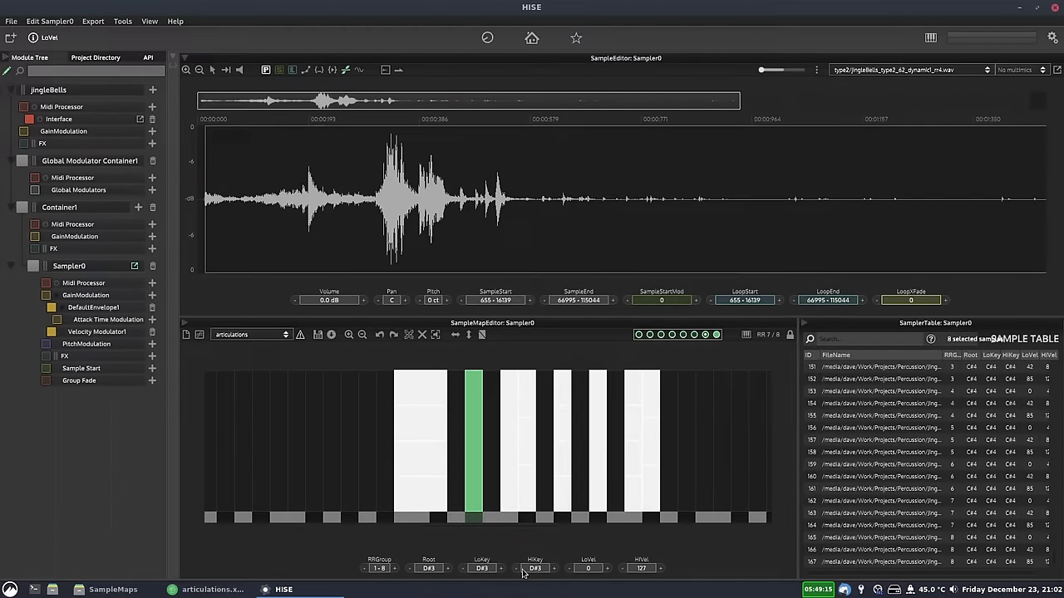
left_click(553, 569)
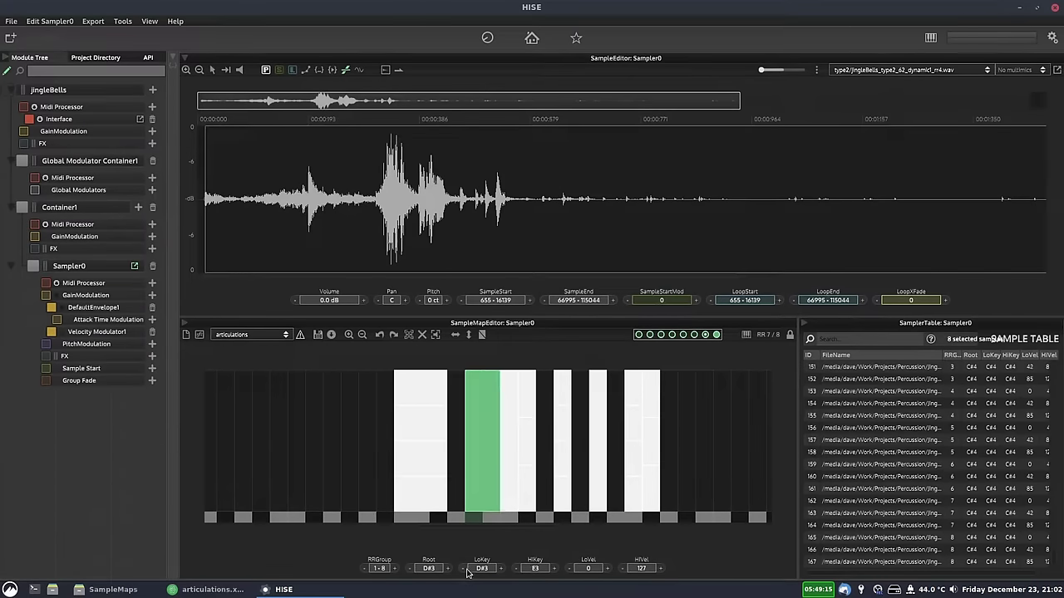
left_click(463, 568)
Spread the remaining articulations into adjacent three-key zones, ending with type8 rooted at A4, and save the sample map.
mouse_move(701, 383)
left_mouse_down()
mouse_move(625, 477)
mouse_move(513, 506)
mouse_move(706, 391)
mouse_move(686, 444)
mouse_move(694, 462)
mouse_move(462, 482)
mouse_move(533, 501)
left_mouse_up()
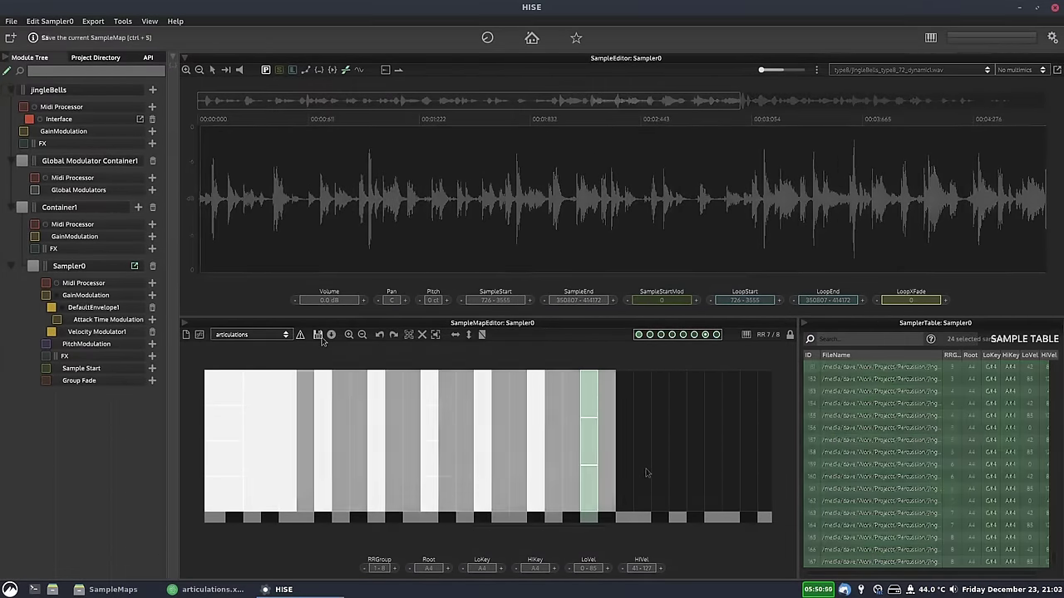
left_click(318, 334)
left_click(503, 336)
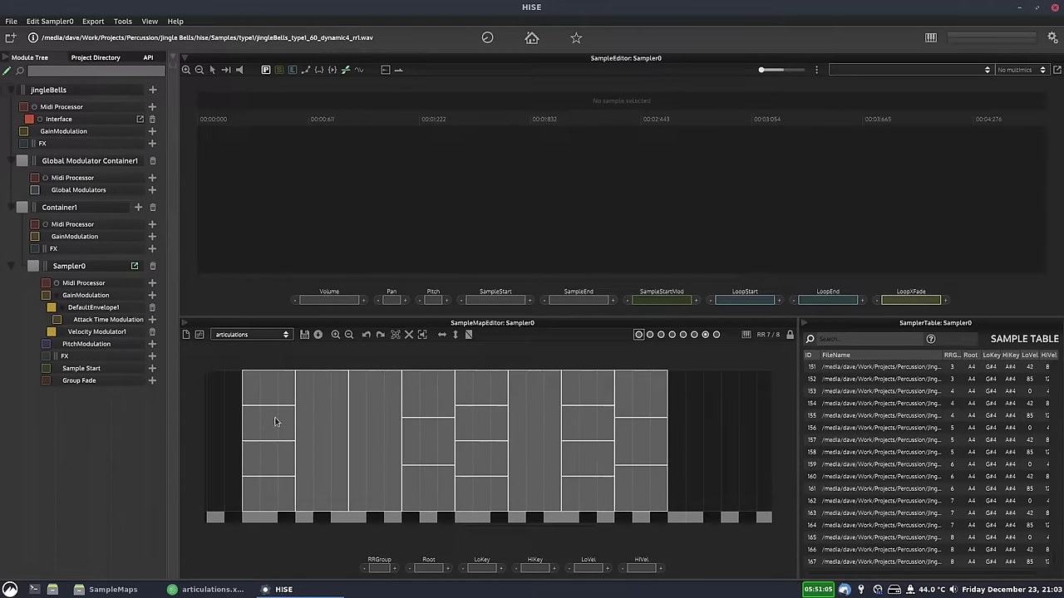
scroll(493, 533, "left", 3)
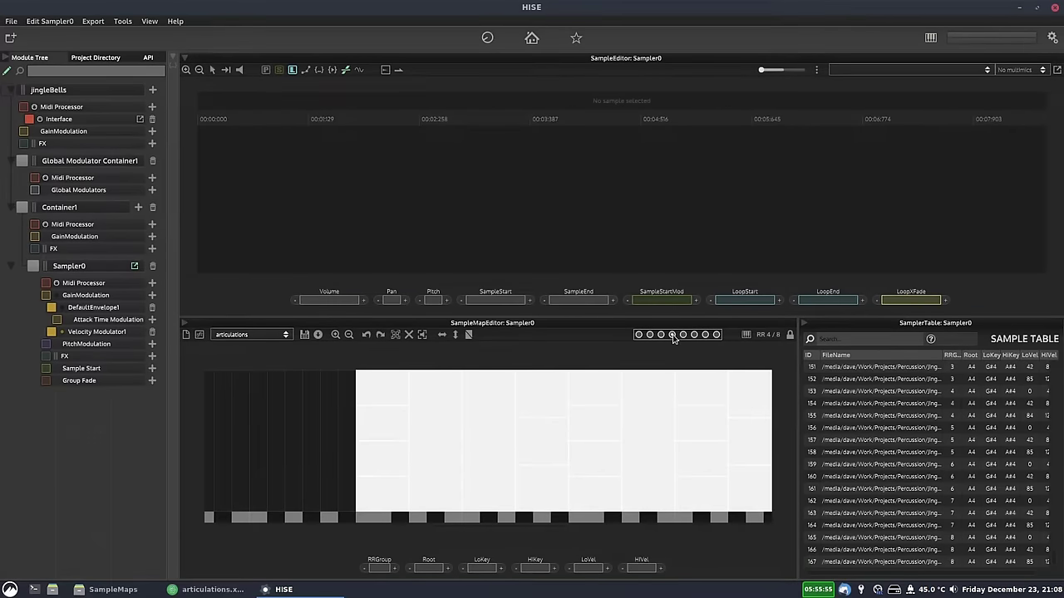
Open the Interface script's designer canvas and delete the default envelope from Sampler0's gain modulation.
left_click(139, 120)
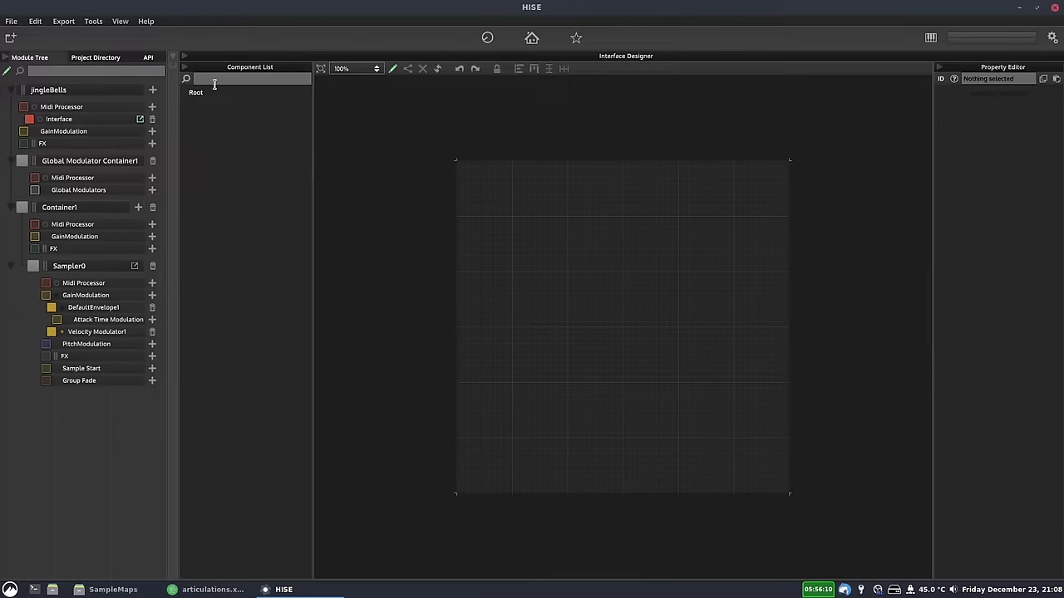
right_click(532, 214)
left_click(520, 190)
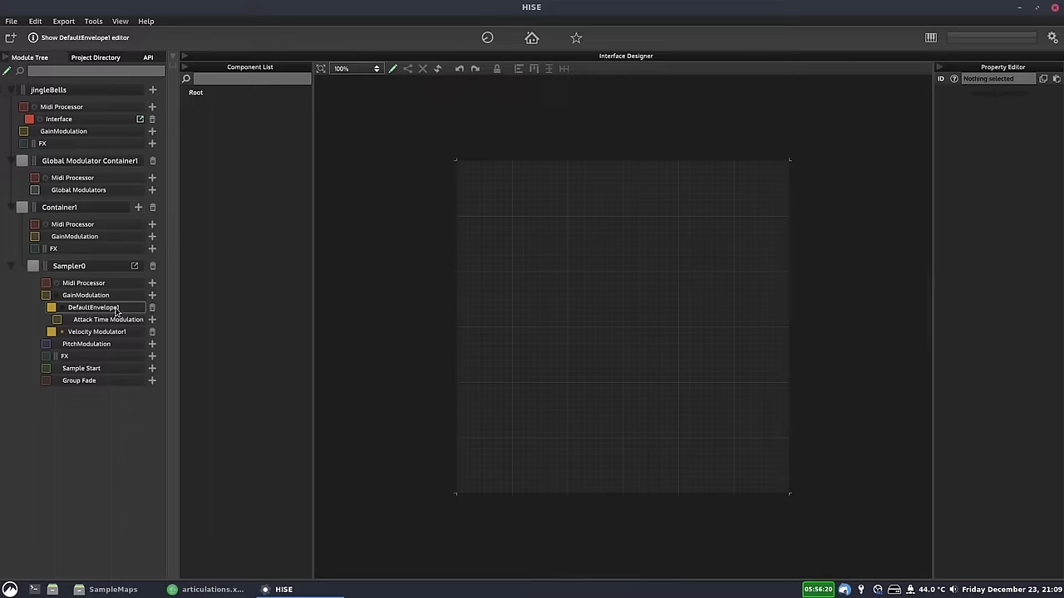
left_click(152, 309)
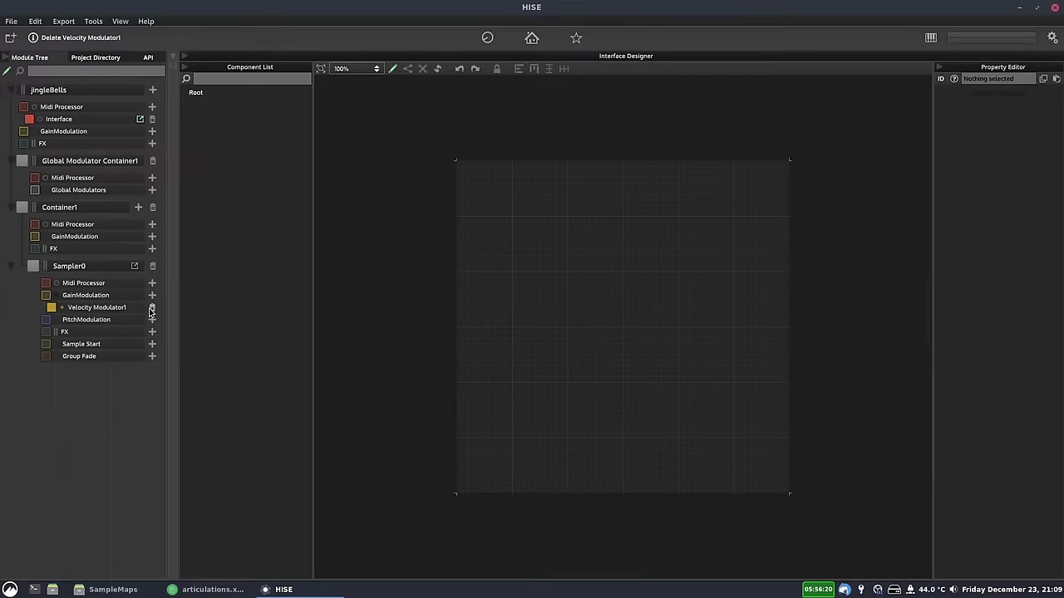
Add an AHDSR Envelope to Sampler0's gain modulation and close the velocity modulator's settings.
left_click(114, 307)
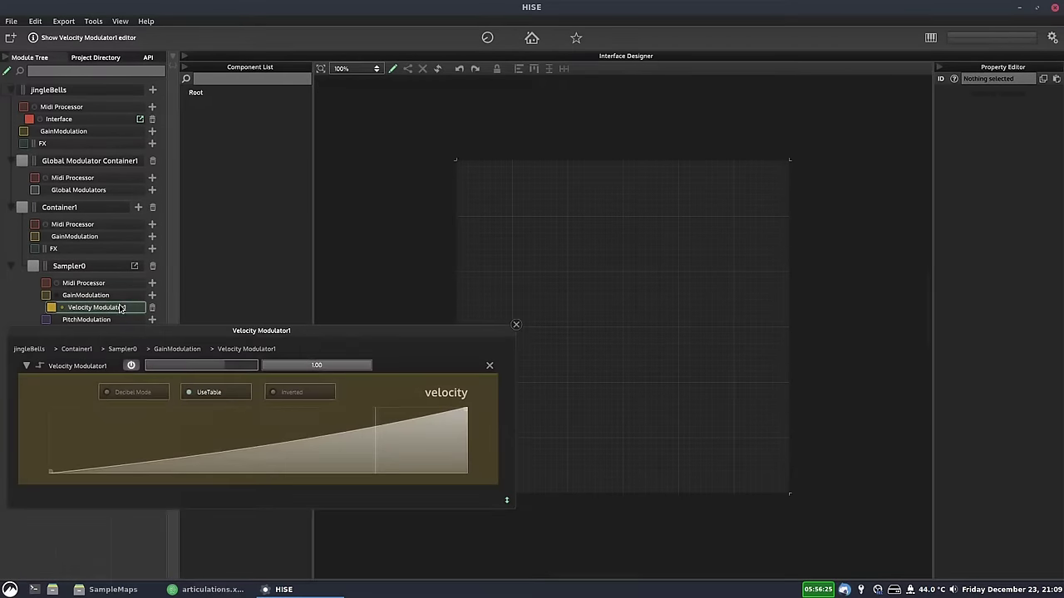
right_click(401, 368)
left_click(434, 296)
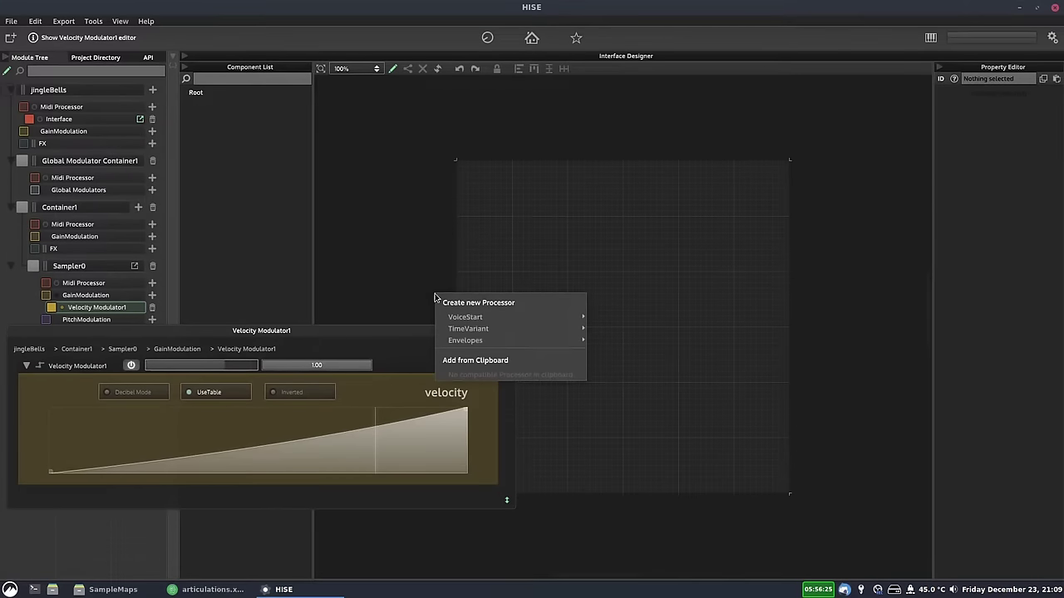
mouse_move(512, 340)
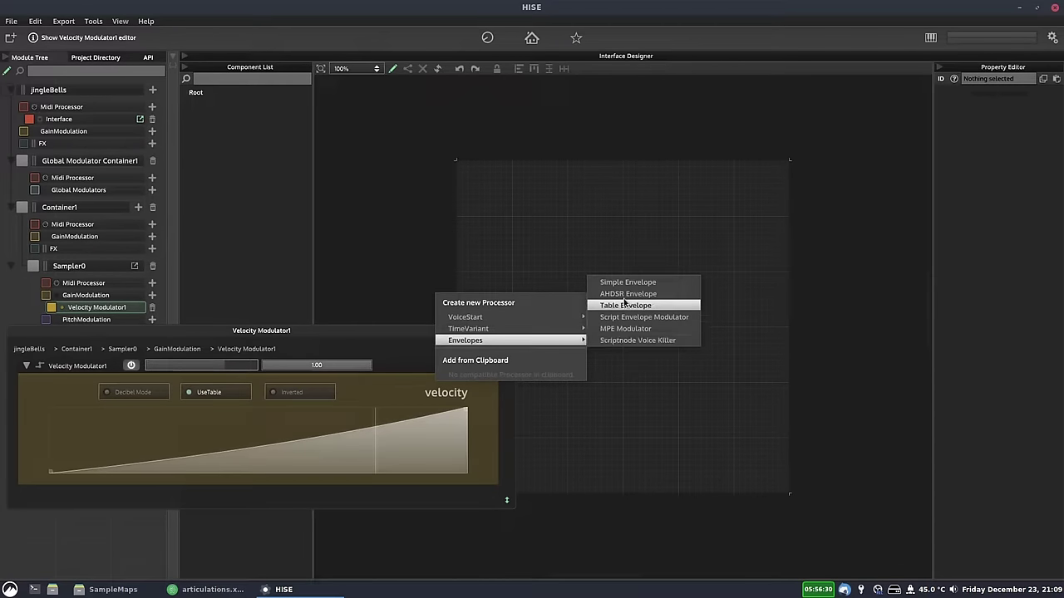
left_click(627, 293)
left_click(508, 323)
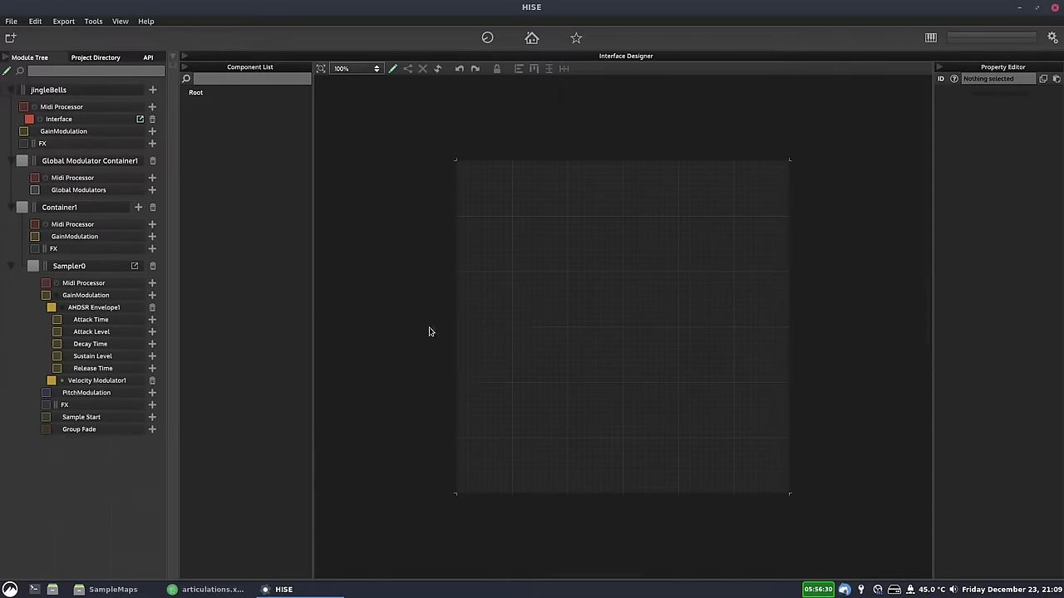
Open the AHDSR envelope's settings and add a FloatingTile to the interface with the AHDSRGraph content type.
left_click(125, 307)
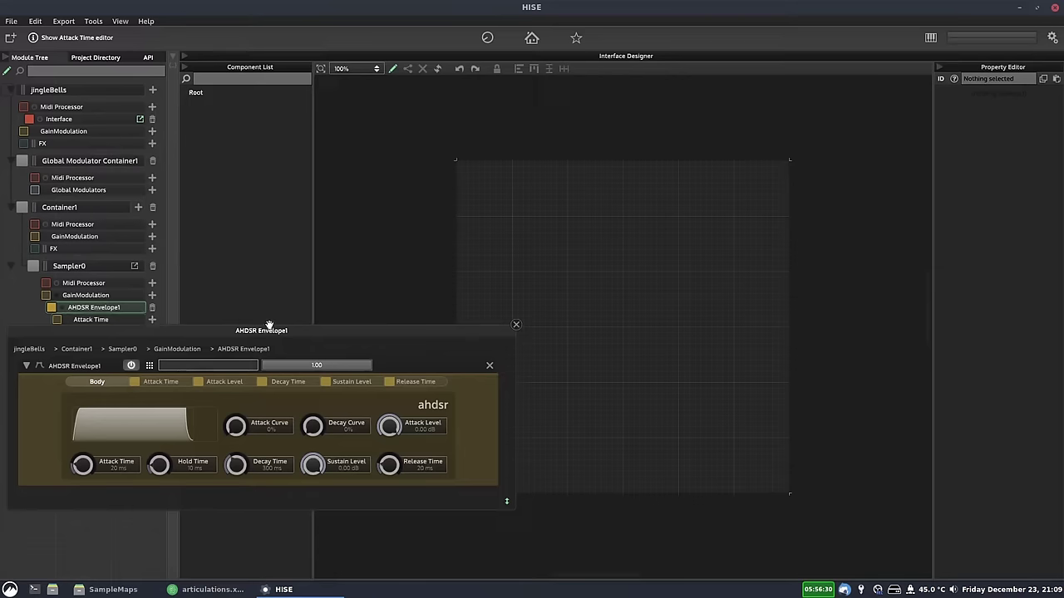
left_click_drag(268, 324, 264, 70)
right_click(533, 339)
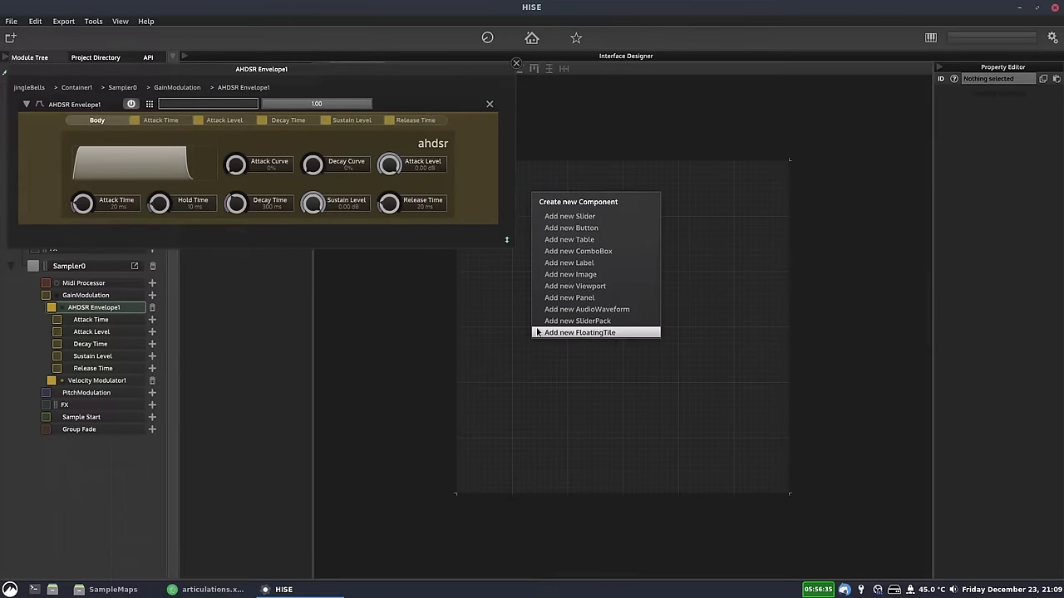
left_click(567, 333)
left_click(1002, 334)
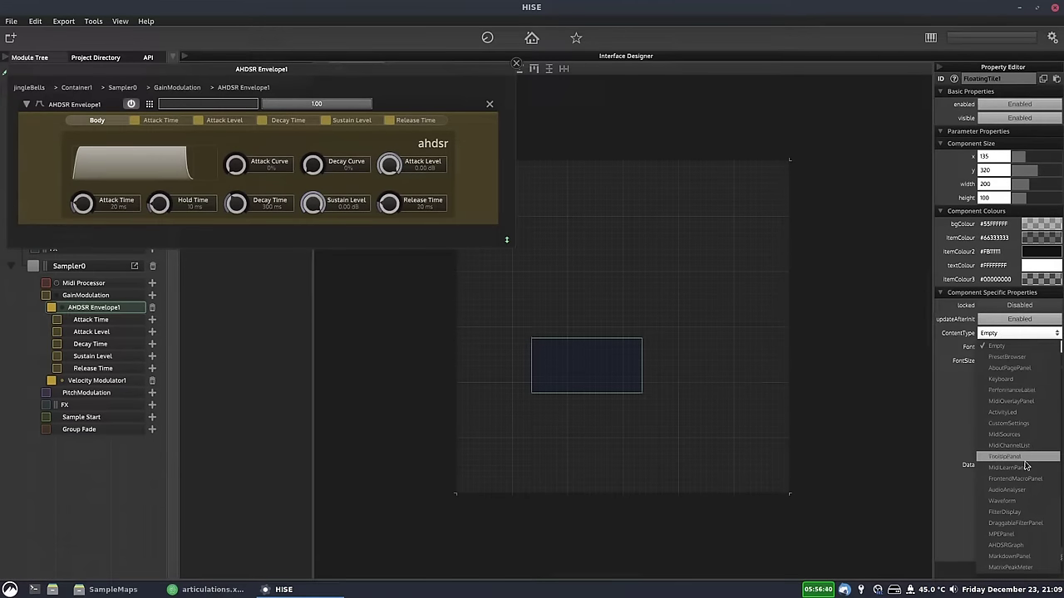
left_click(1006, 545)
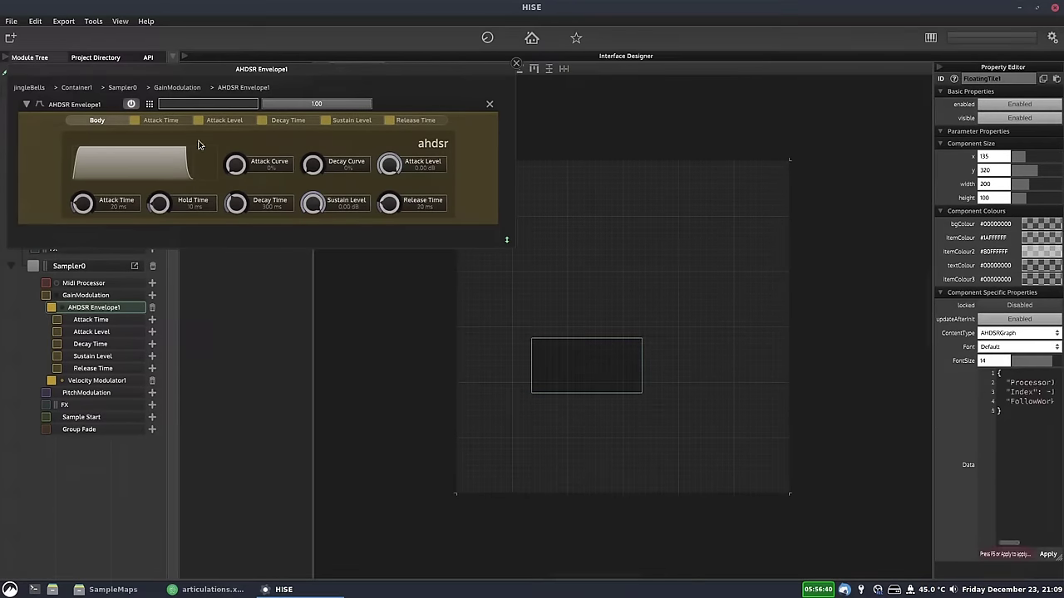
Set the floating tile's ProcessorId to "AHDSR Envelope1" and raise the envelope's attack time to about 3646 ms.
double_click(70, 105)
key("ctrl+c")
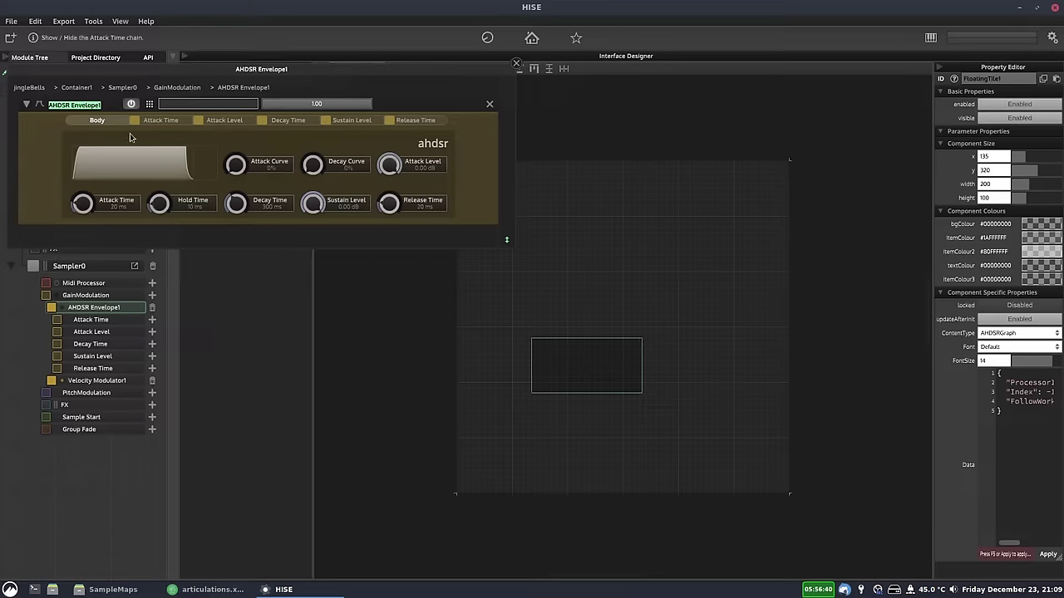
left_click(1032, 381)
key("End")
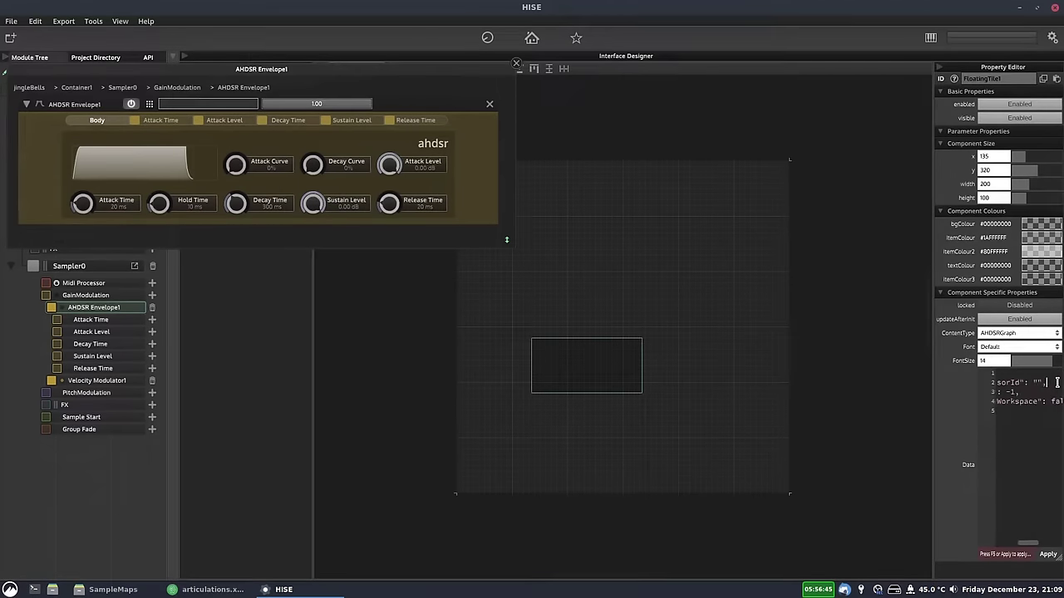
key("ctrl+v")
left_click(1048, 554)
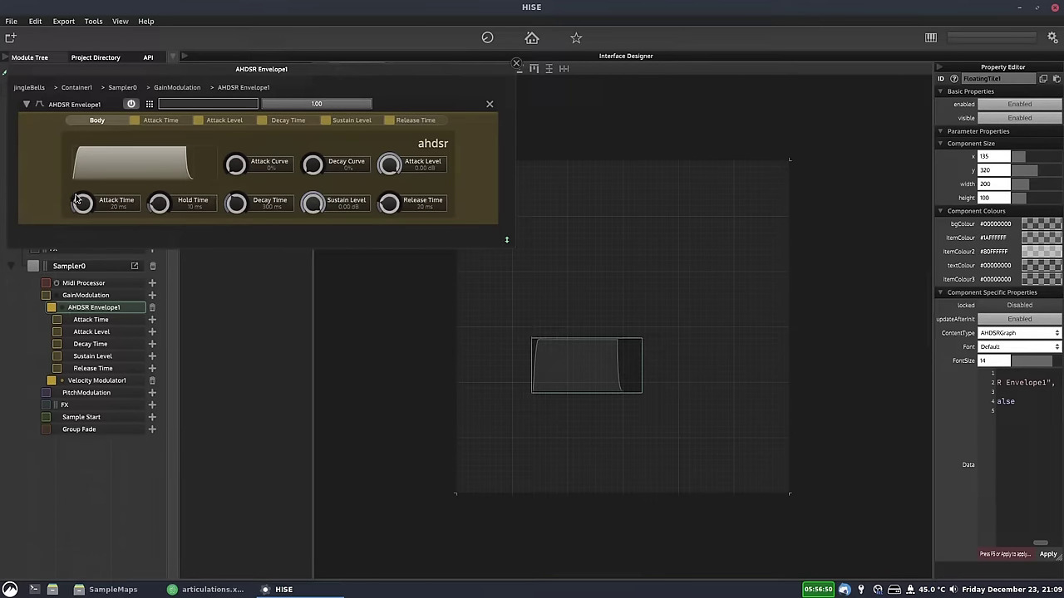
left_click_drag(81, 203, 117, 207)
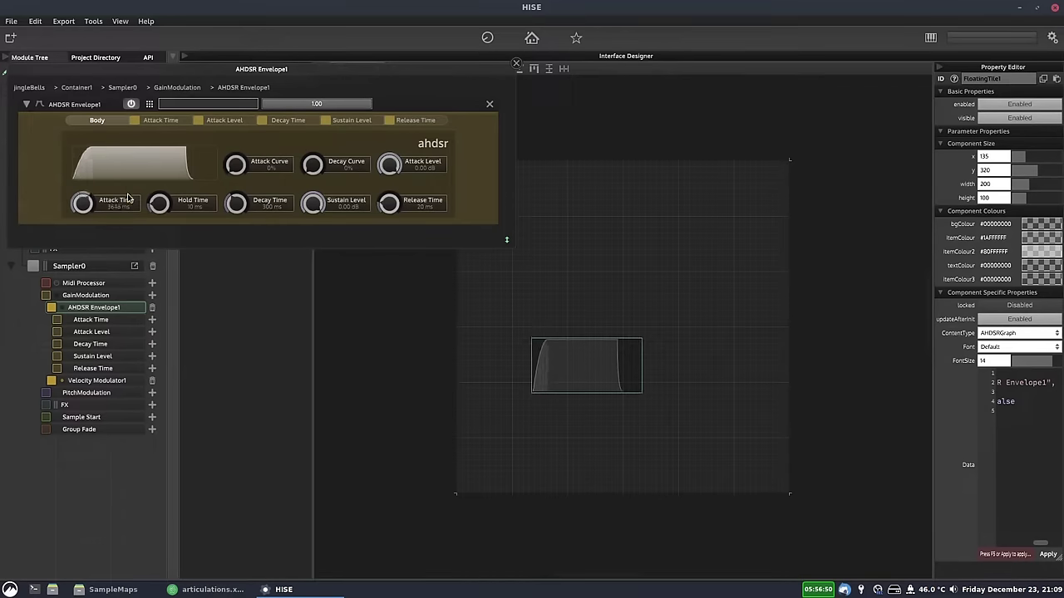
left_click(516, 63)
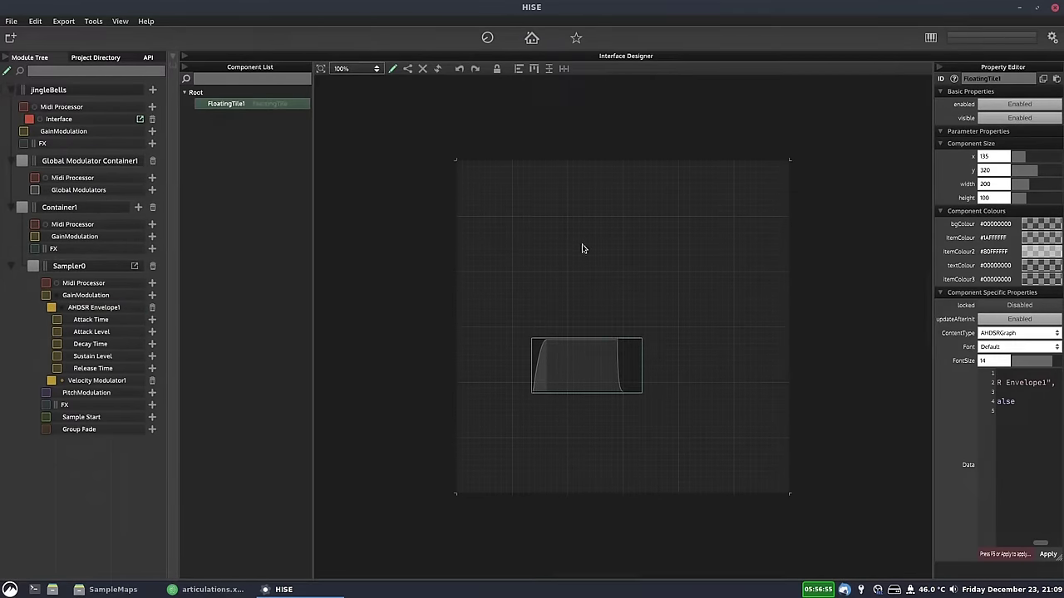
Add a Panel to the interface and move it out of the floating tile to sit above it at root level.
right_click(533, 212)
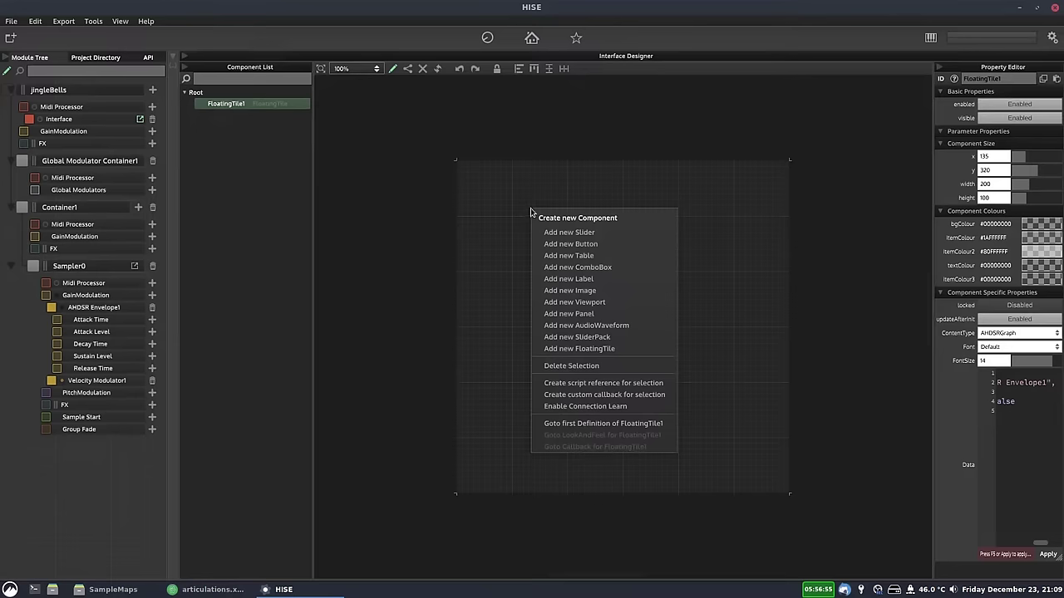
left_click(611, 313)
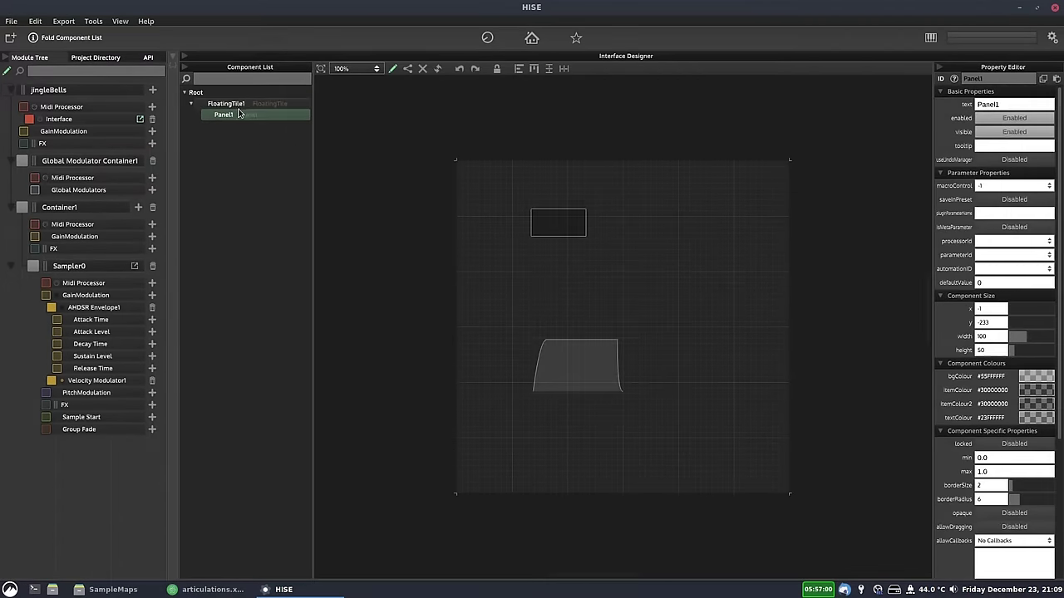
left_click_drag(238, 114, 237, 102)
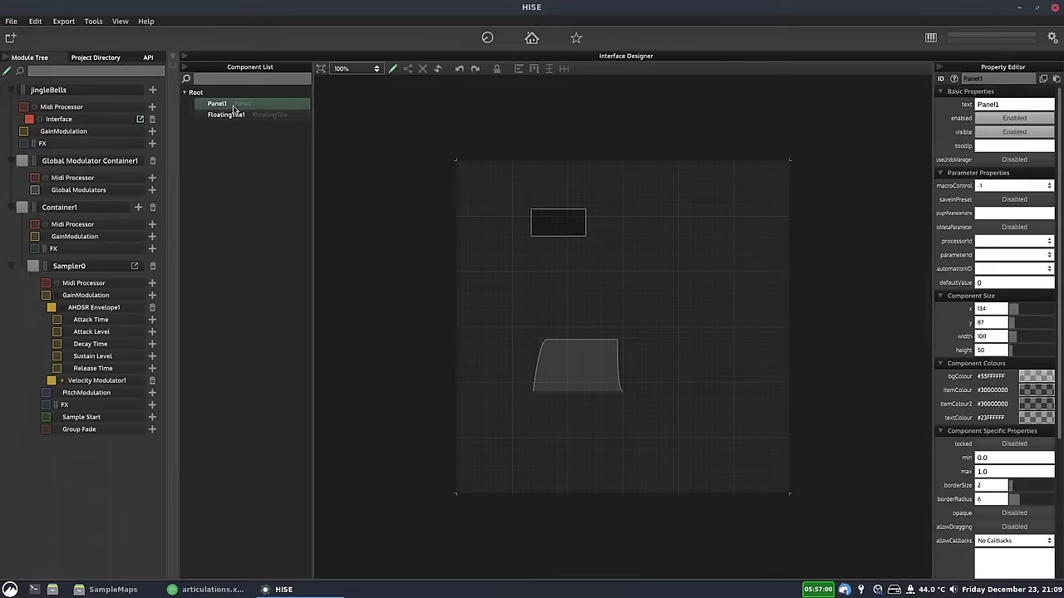
Rename the panel as pnlContainer and set its position to 0, 0 and its size to 600 × 600.
double_click(241, 107)
type("P")
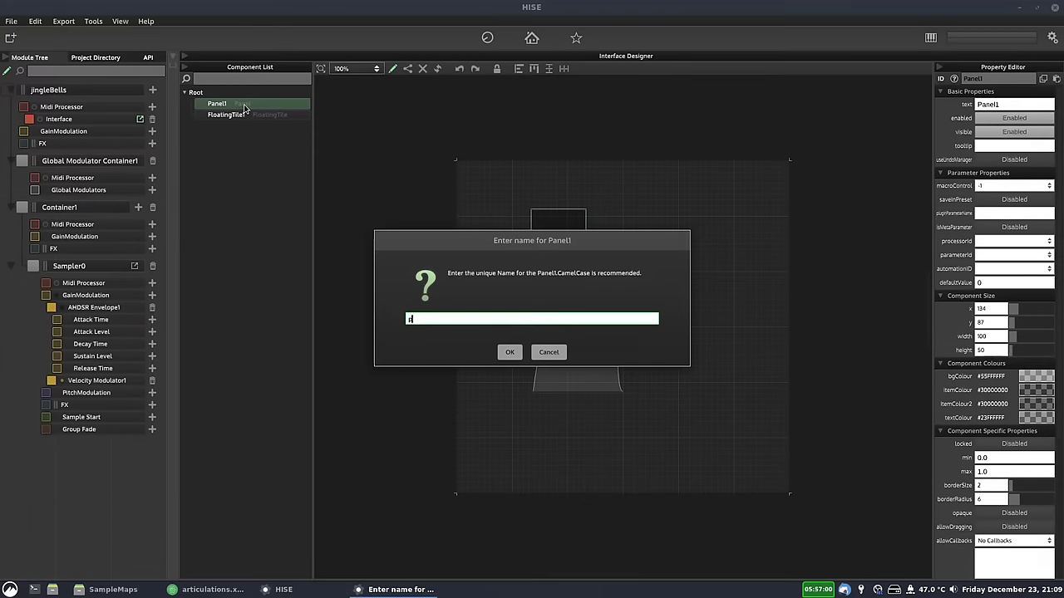
type("nlContainer")
key("Return")
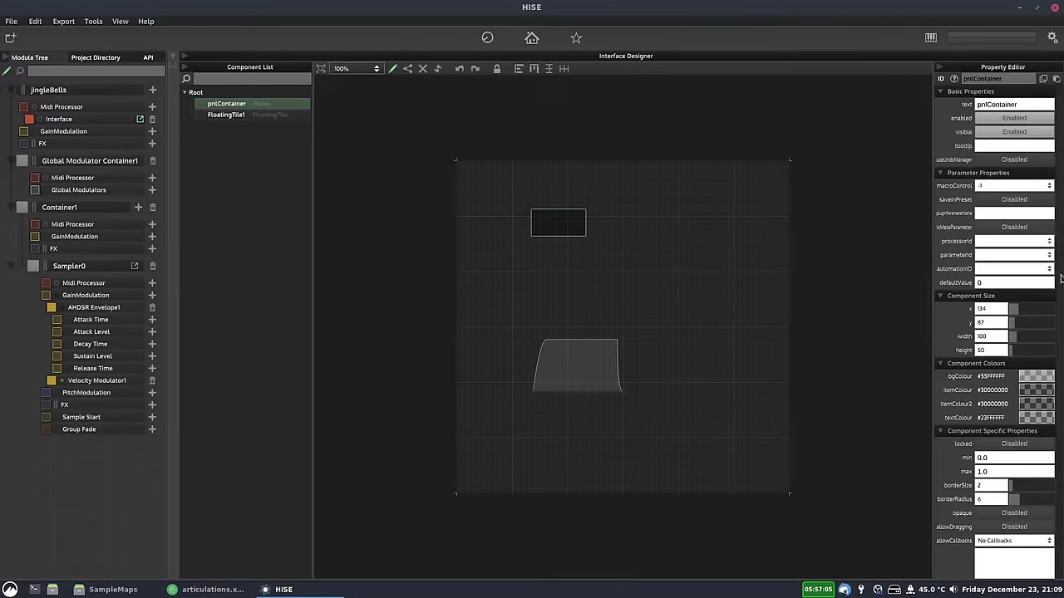
left_click_drag(1026, 308, 1039, 351)
Set pnlContainer's background, item, item 2 and text colours to #00000000 and its border size and border radius to 0.
left_click(996, 378)
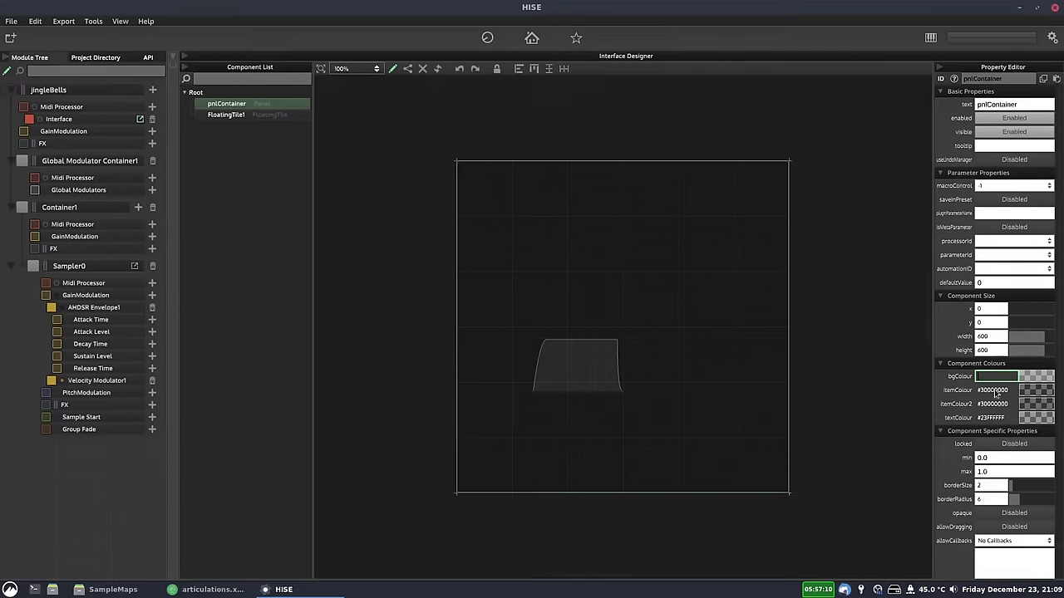
type("#00000000")
key("Return")
left_click(996, 391)
type("#00000000")
key("Return")
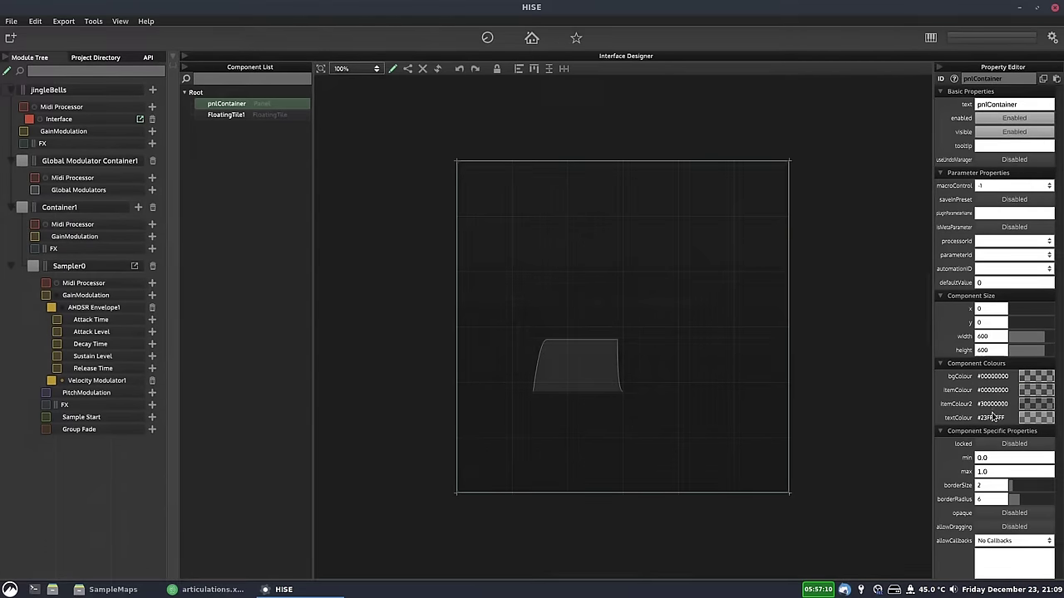
left_click(996, 403)
type("#00000000")
key("Return")
left_click(994, 417)
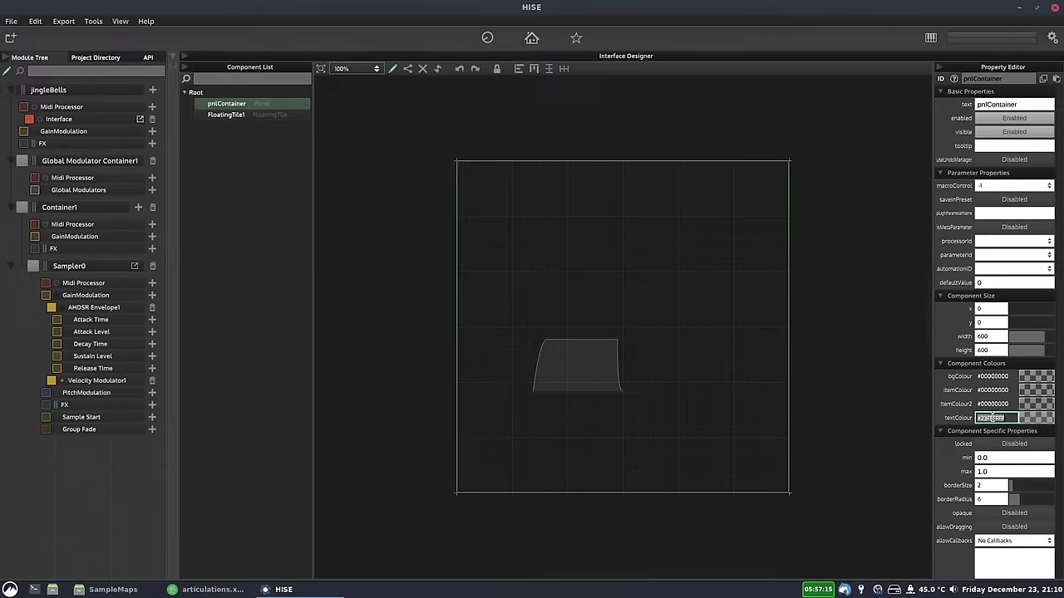
type("#00000000")
key("Return")
left_click(991, 486)
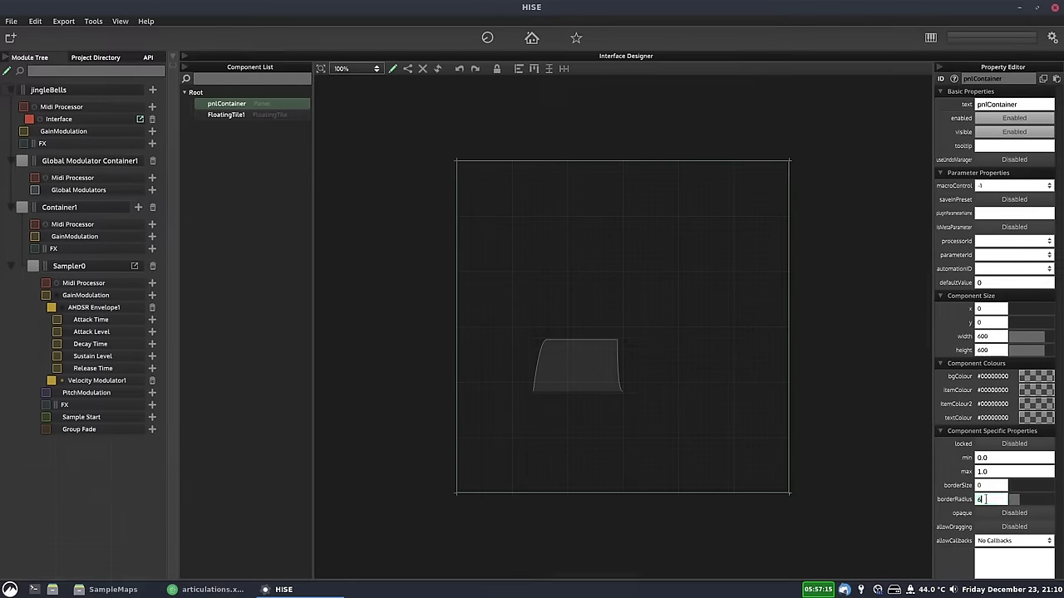
Nest the floating tile inside pnlContainer and rename it as fltAhdsr.
mouse_move(232, 121)
left_mouse_down()
mouse_move(230, 105)
mouse_move(235, 119)
left_mouse_up()
left_click(235, 119)
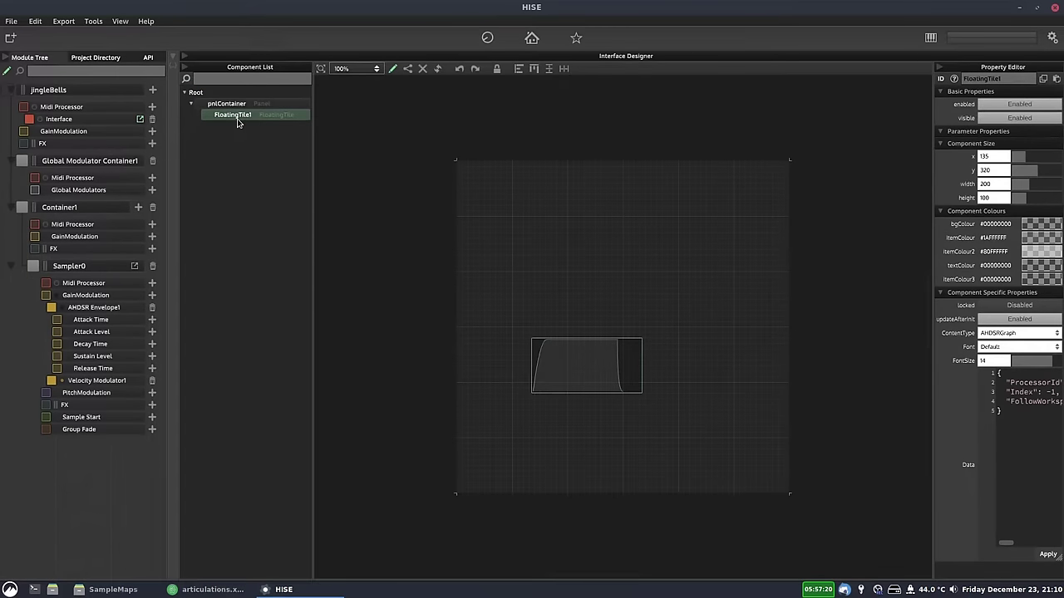
double_click(237, 121)
type("fl")
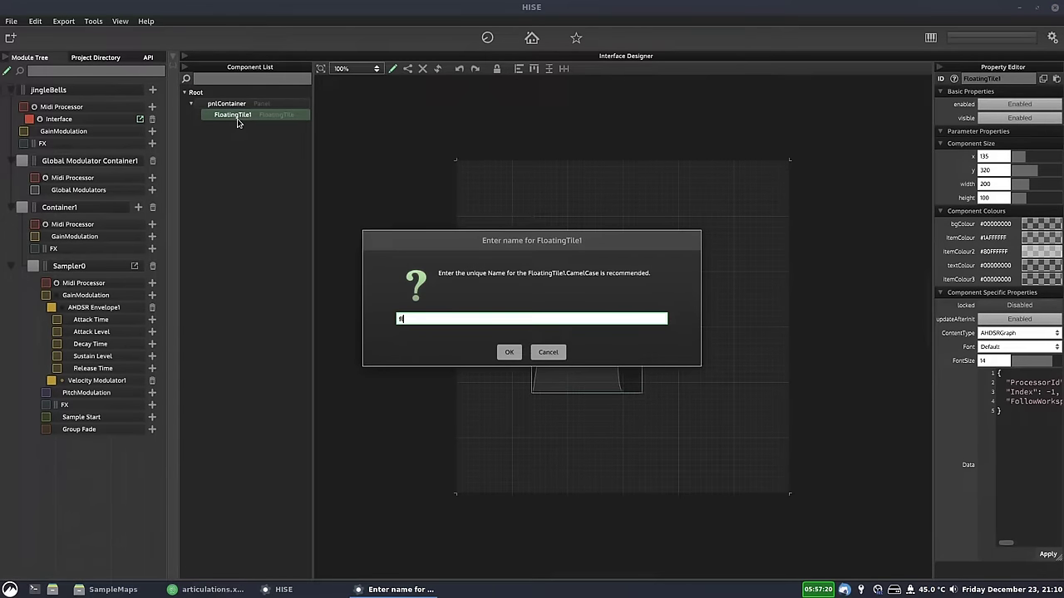
type("tAhdsr")
key("Return")
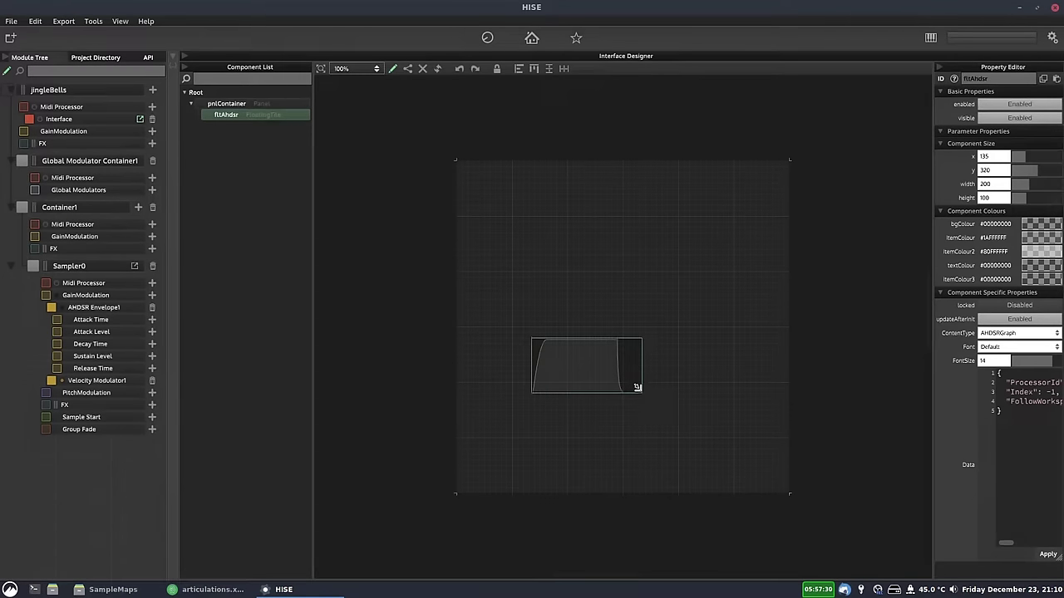
Enlarge fltAhdsr to 360 × 180, move it to x 110, y 170, and check the AHDSR envelope's controls.
left_click_drag(637, 387, 730, 433)
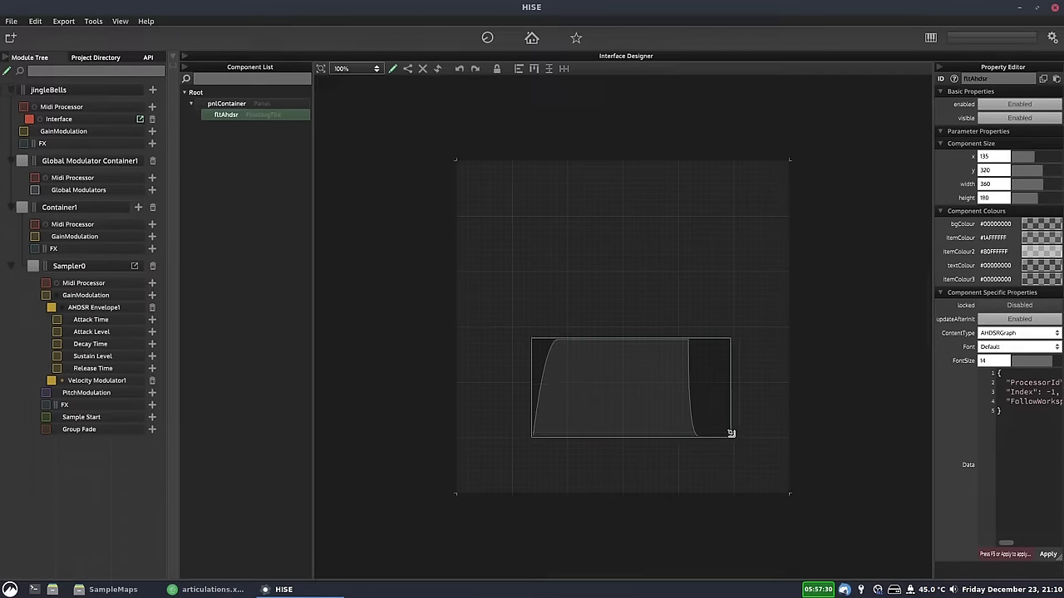
left_click_drag(629, 400, 619, 317)
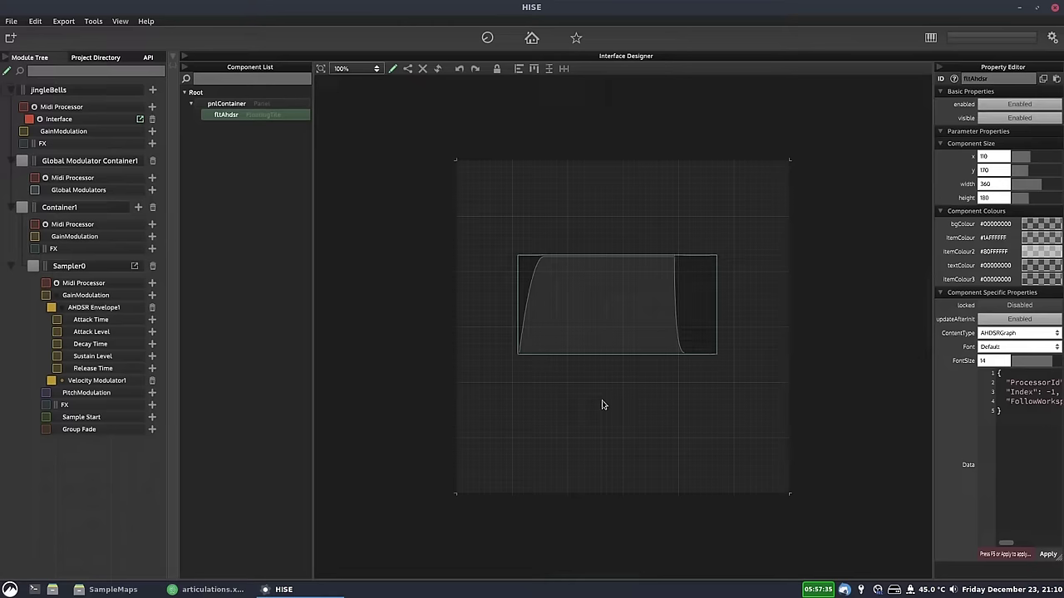
left_click(94, 309)
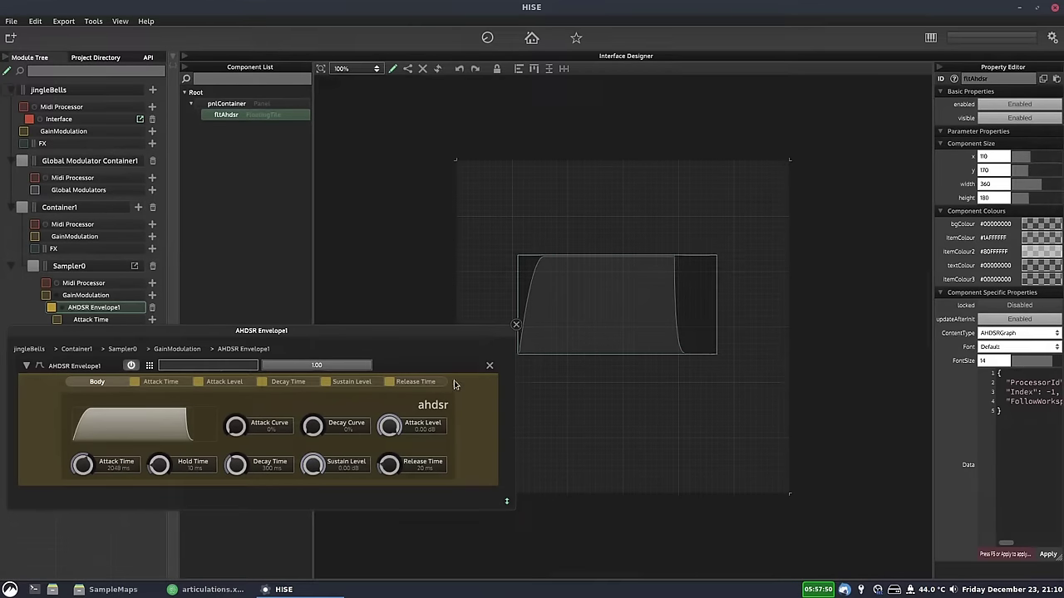
left_click_drag(475, 331, 524, 174)
left_click(460, 464)
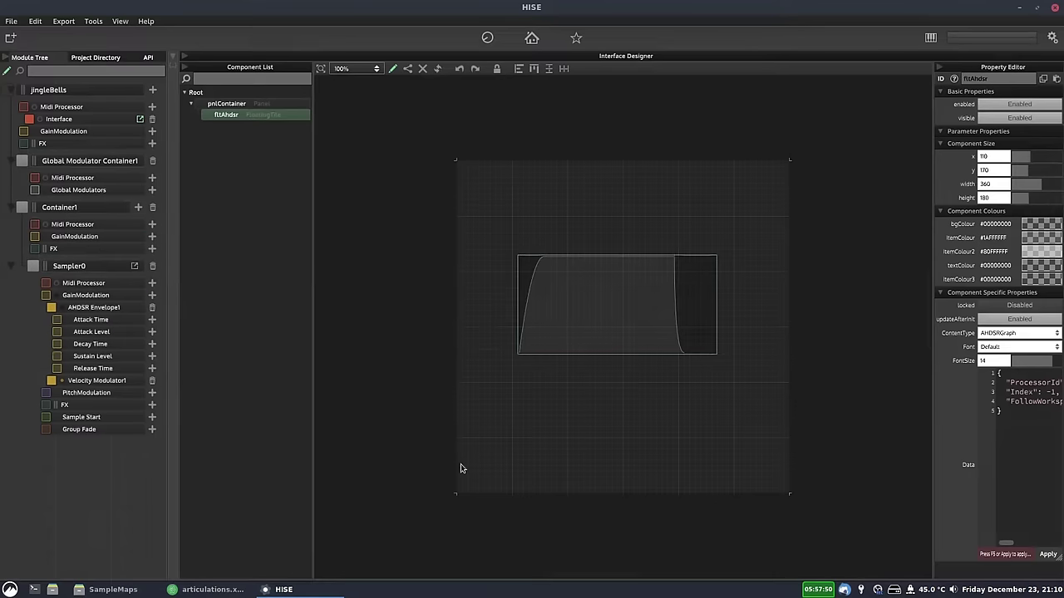
Add a slider inside pnlContainer below the envelope graph at x 30, y 390, and name it knbAhdsr0.
left_click(481, 408)
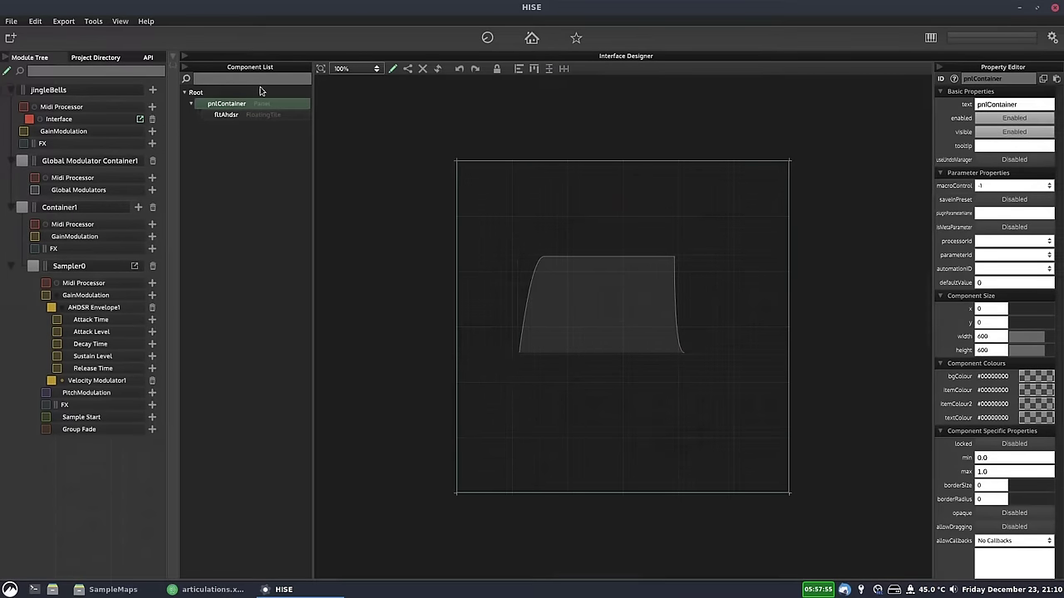
right_click(487, 396)
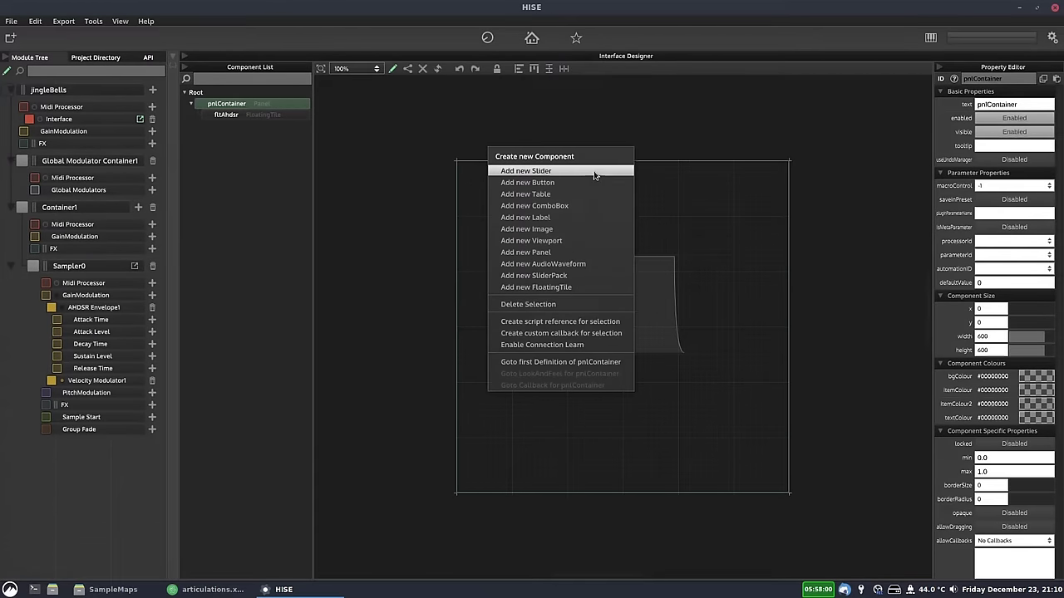
left_click(573, 172)
left_click_drag(534, 401, 520, 387)
double_click(1000, 79)
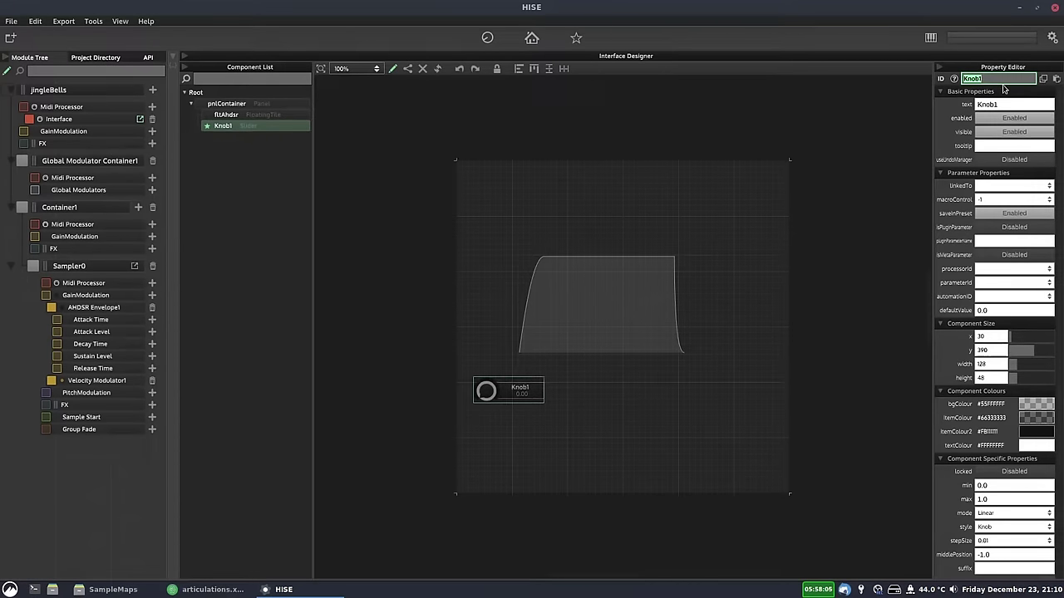
type("knbAhdsr0")
key("Return")
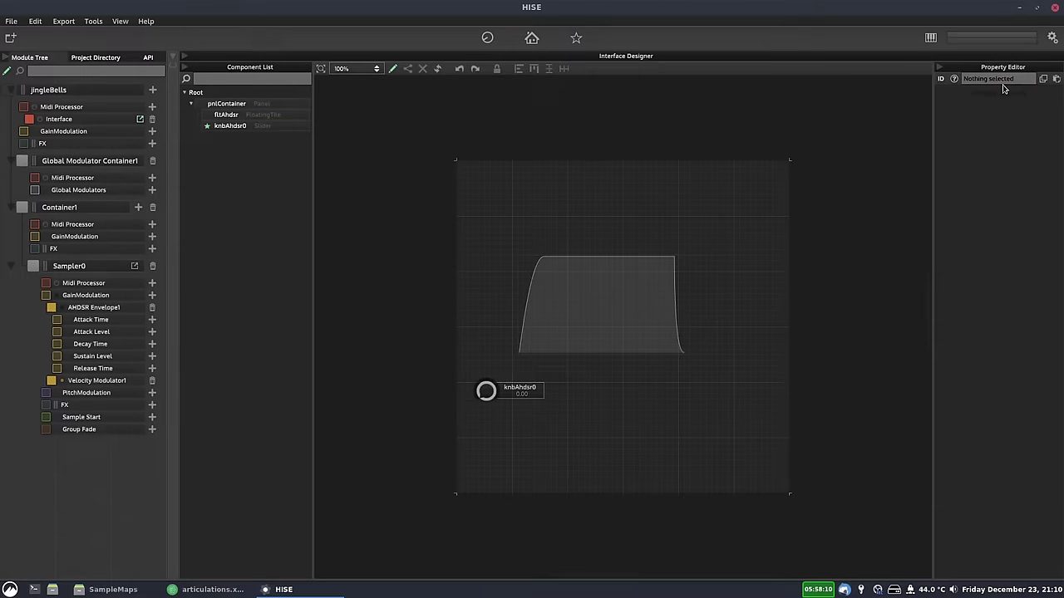
Set knbAhdsr0's text to "A", its mode to Time and its default value to 2.0.
left_click(513, 399)
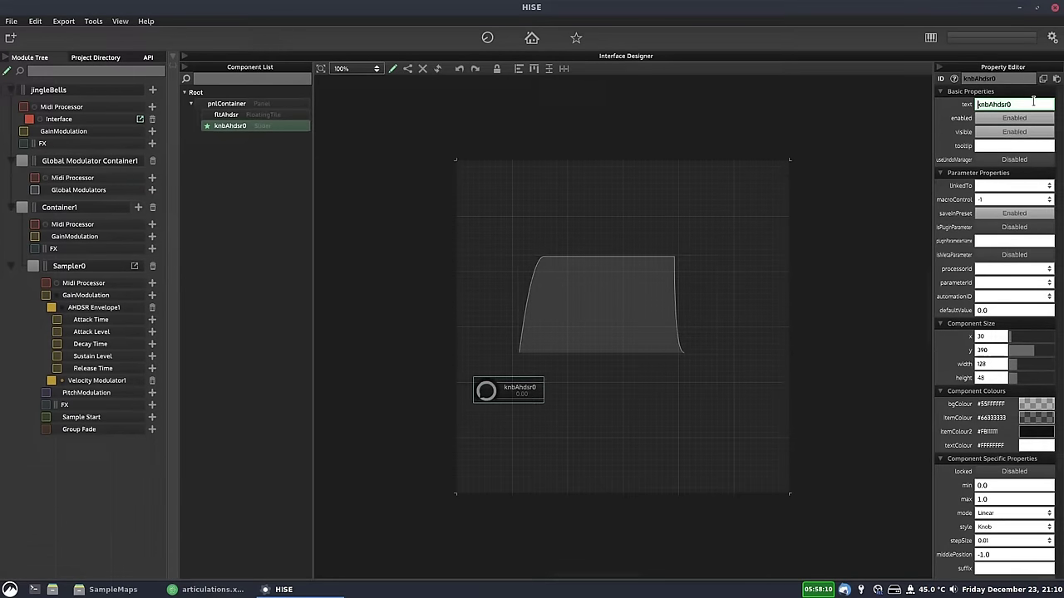
type("A")
left_click(985, 516)
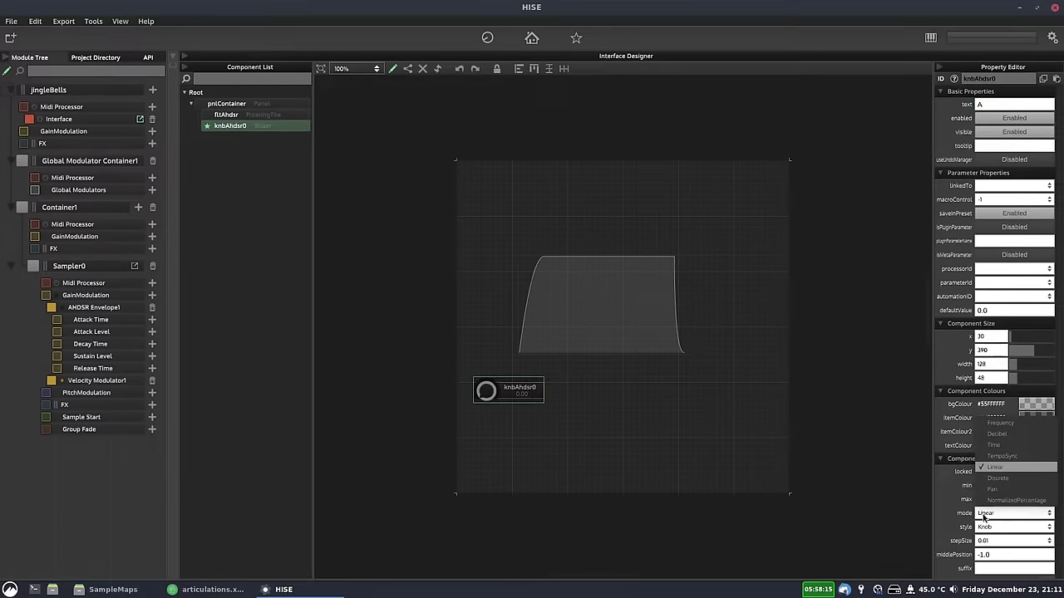
left_click(1007, 446)
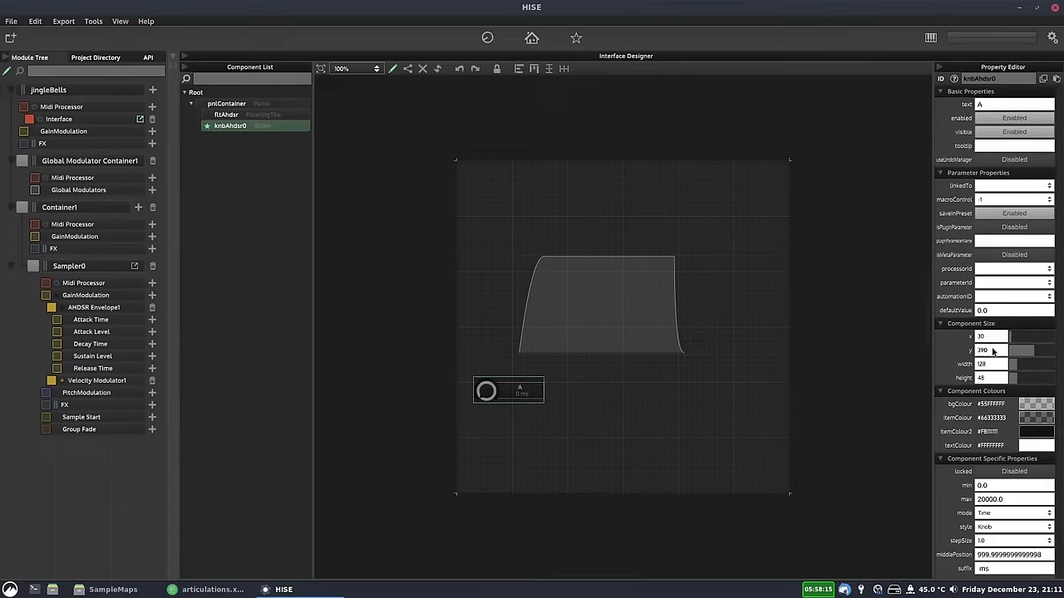
left_click(997, 312)
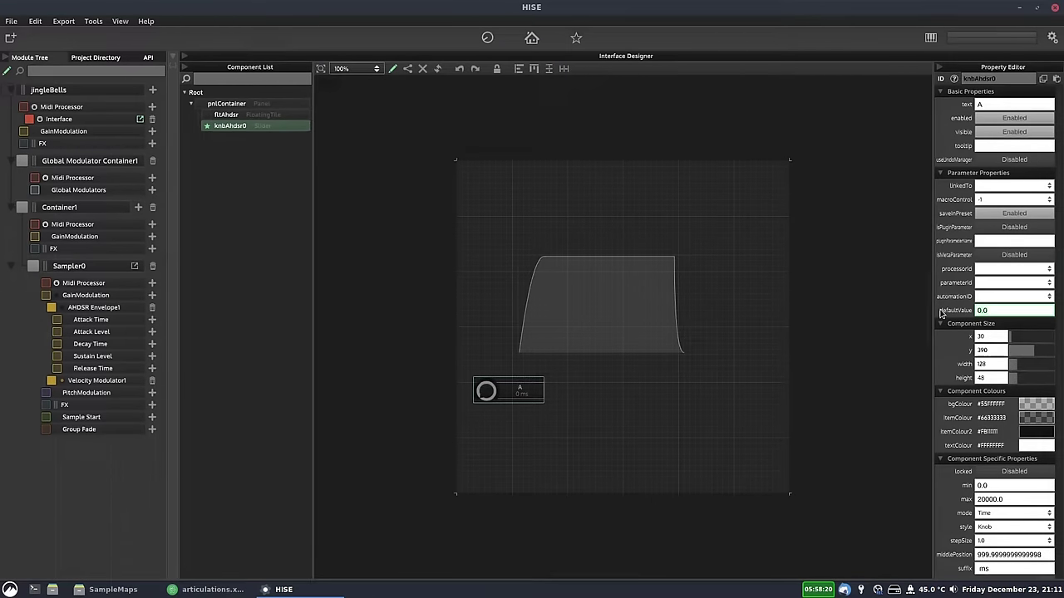
type("2.0")
key("Return")
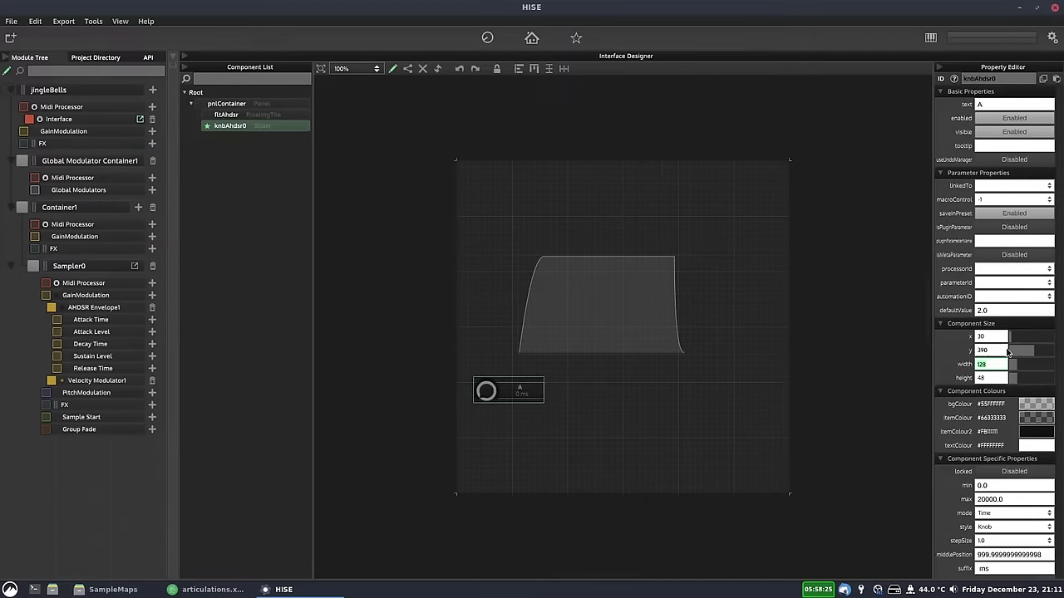
Resize knbAhdsr0 to 40 × 40 and move it to x 110, y 390 under the envelope graph.
type("40")
key("Tab")
key("Return")
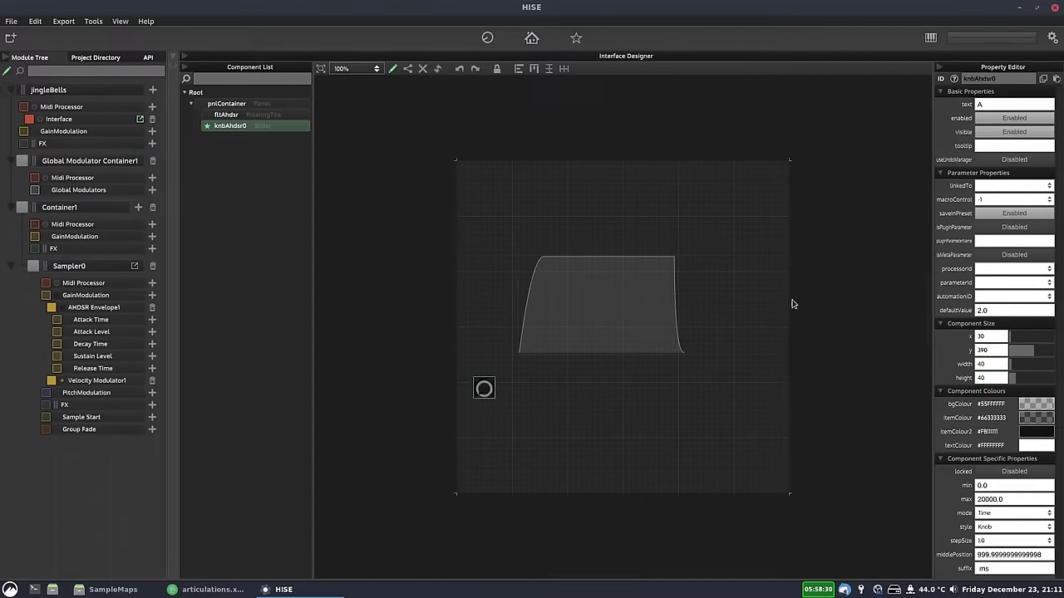
left_click_drag(486, 390, 531, 388)
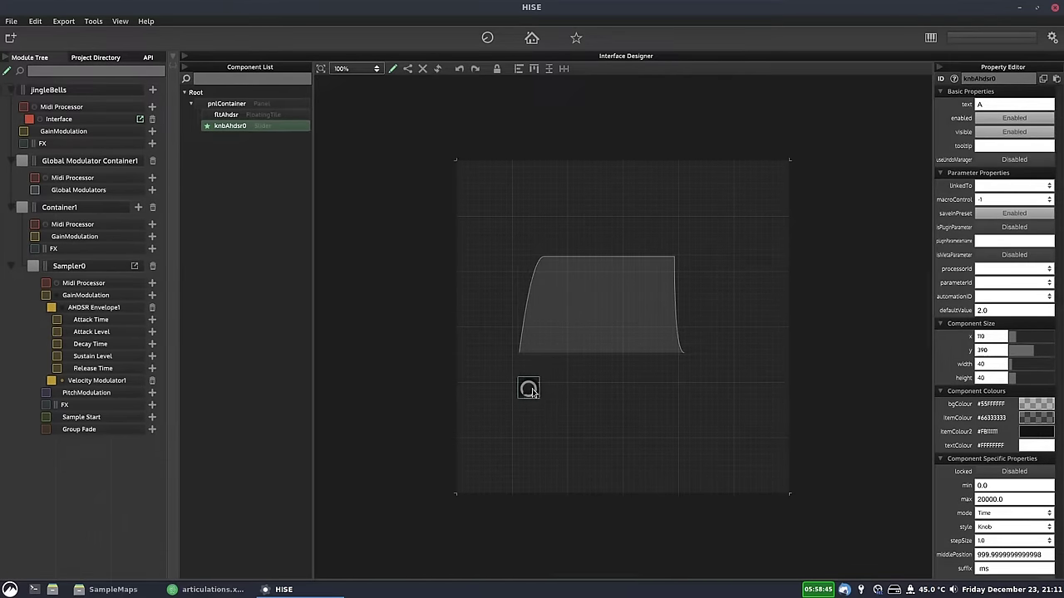
Duplicate knbAhdsr0 four times in a row under the envelope graph and set knbAhdsr3's mode to Decibel.
left_click_drag(531, 407, 684, 393)
left_click(644, 404)
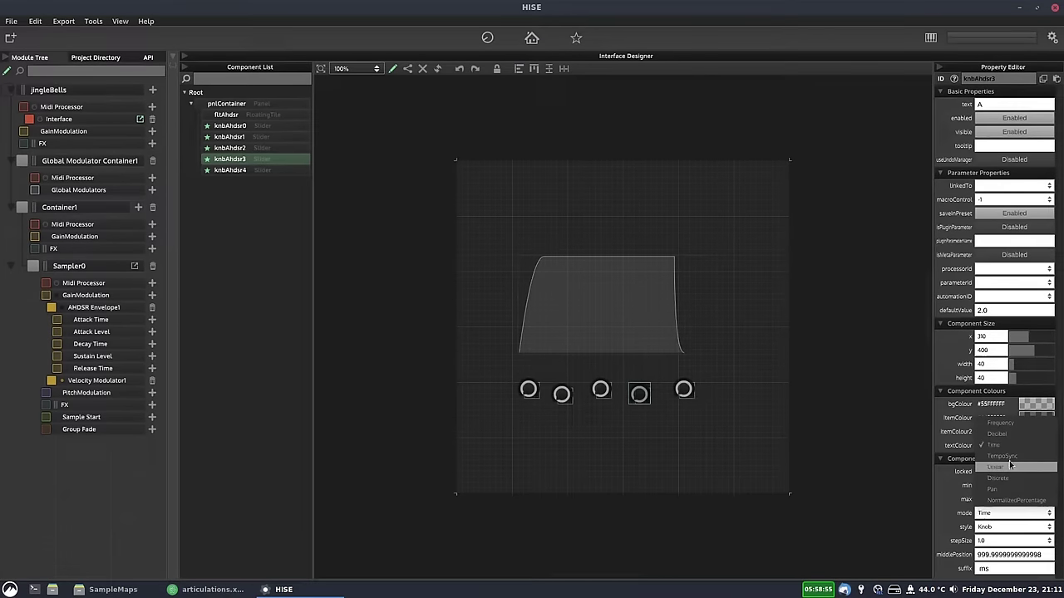
left_click(996, 433)
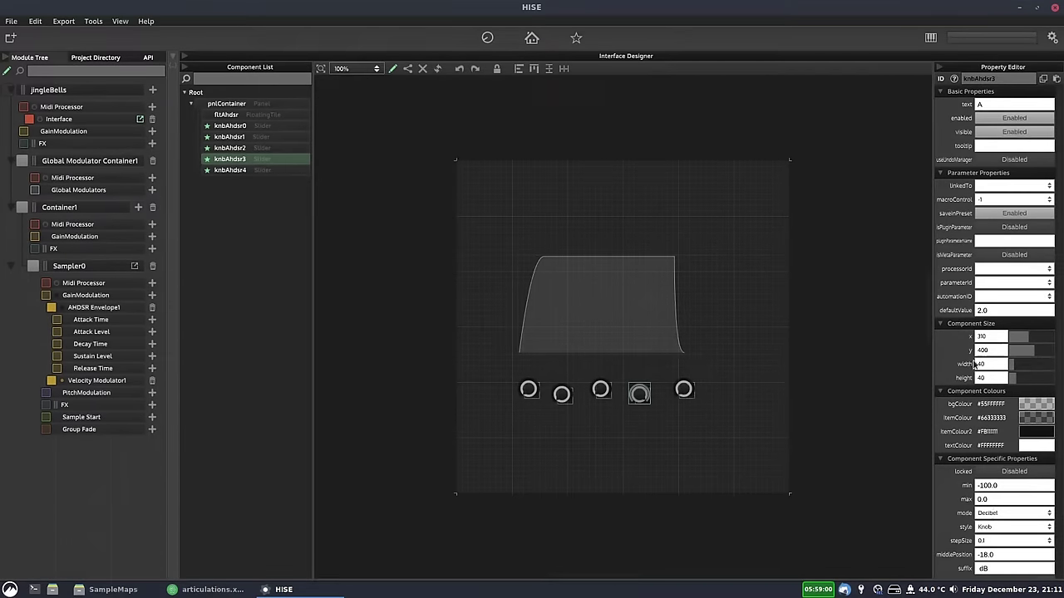
left_click(1003, 310)
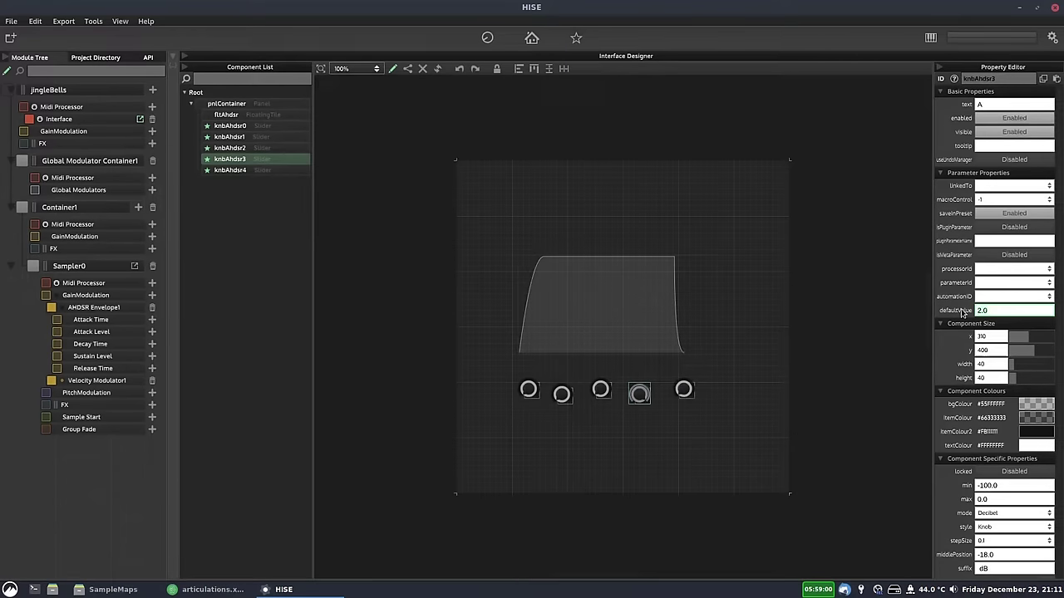
Set knbAhdsr4's default value to 550.
left_click(693, 389)
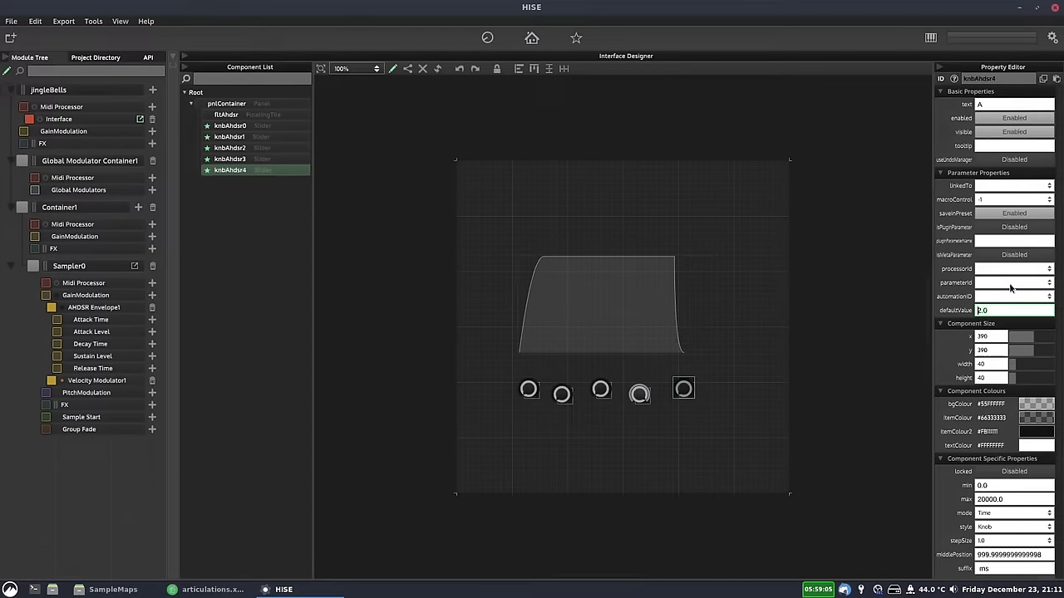
type("550")
key("Return")
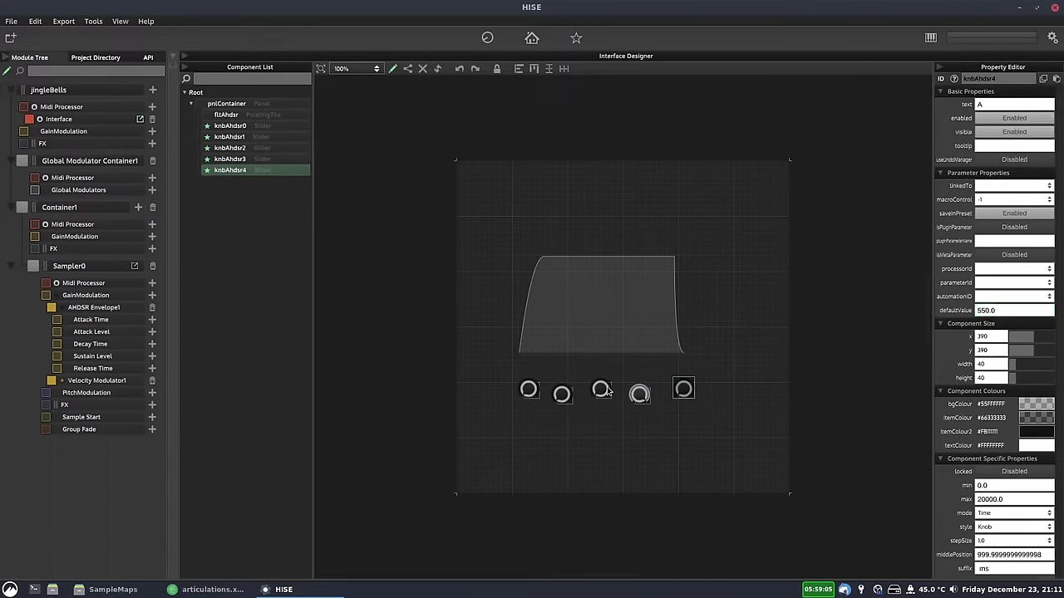
Set knbAhdsr2's default value to match the AHDSR envelope's 300 ms decay time and knbAhdsr1's default value to 10.0.
left_click(603, 389)
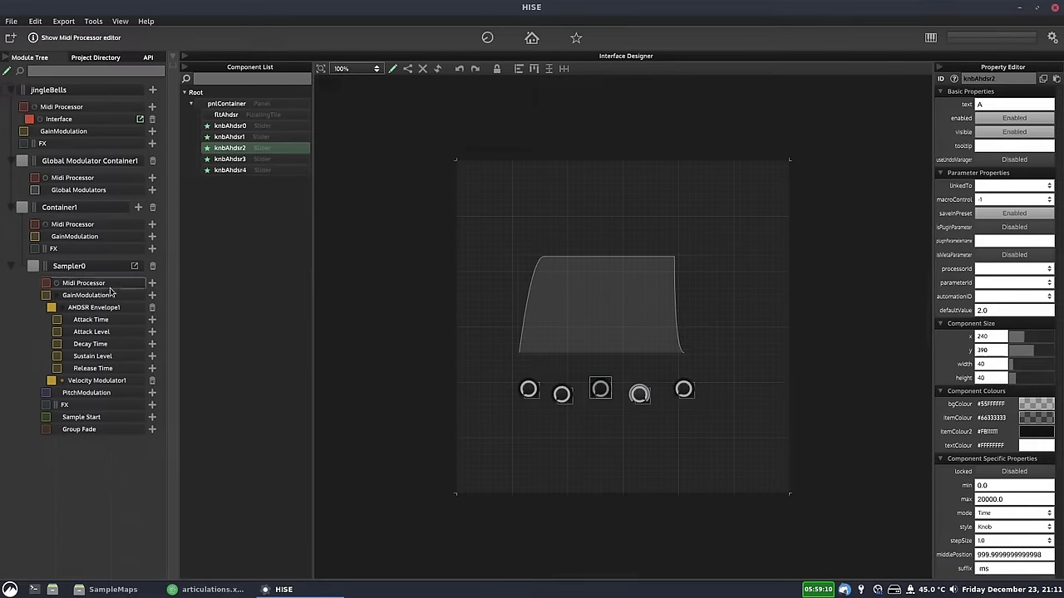
left_click(128, 307)
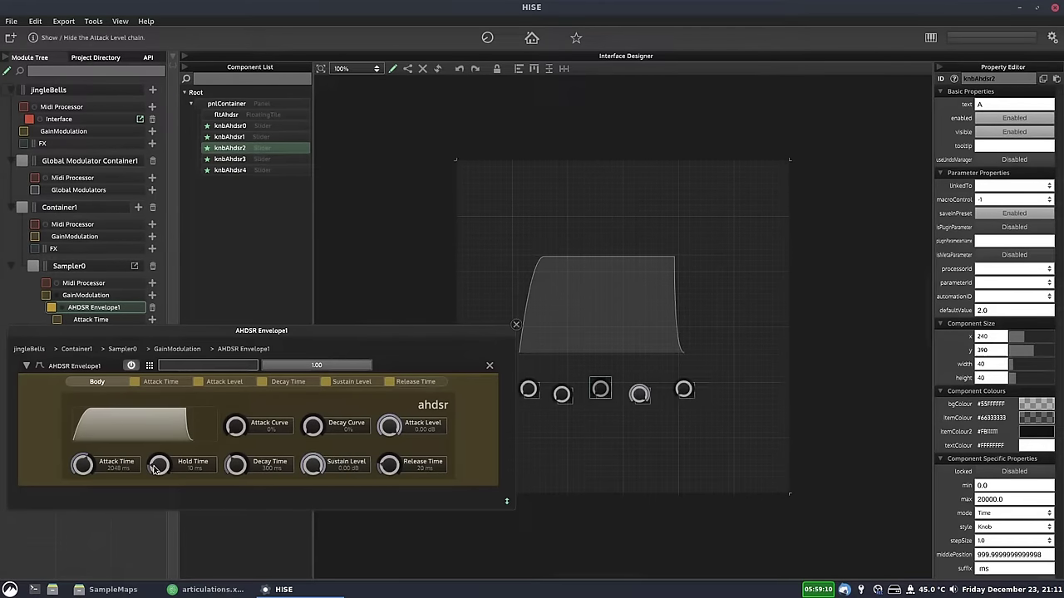
left_click(515, 326)
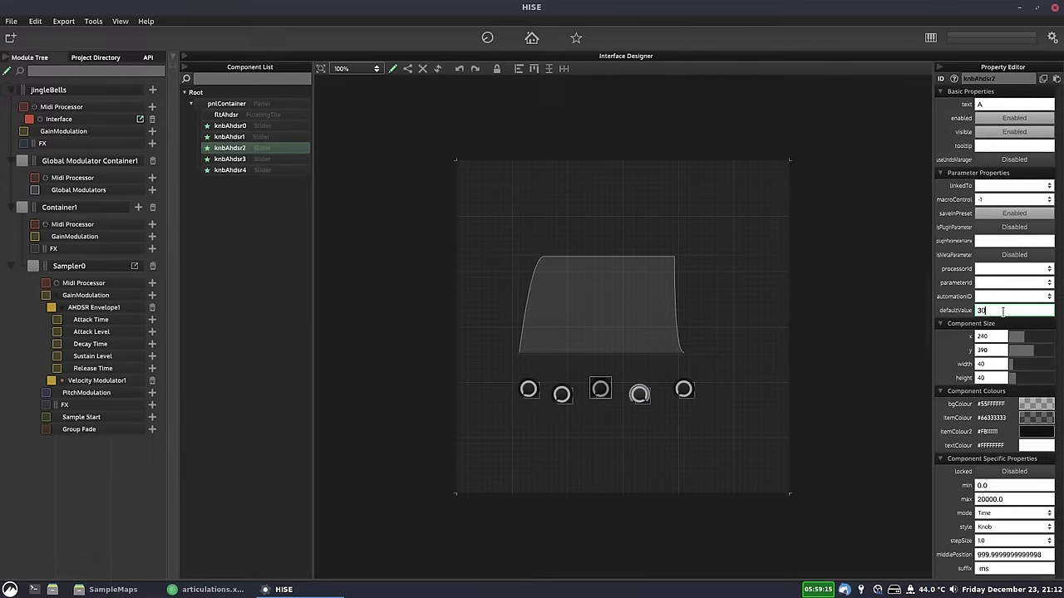
left_click(563, 392)
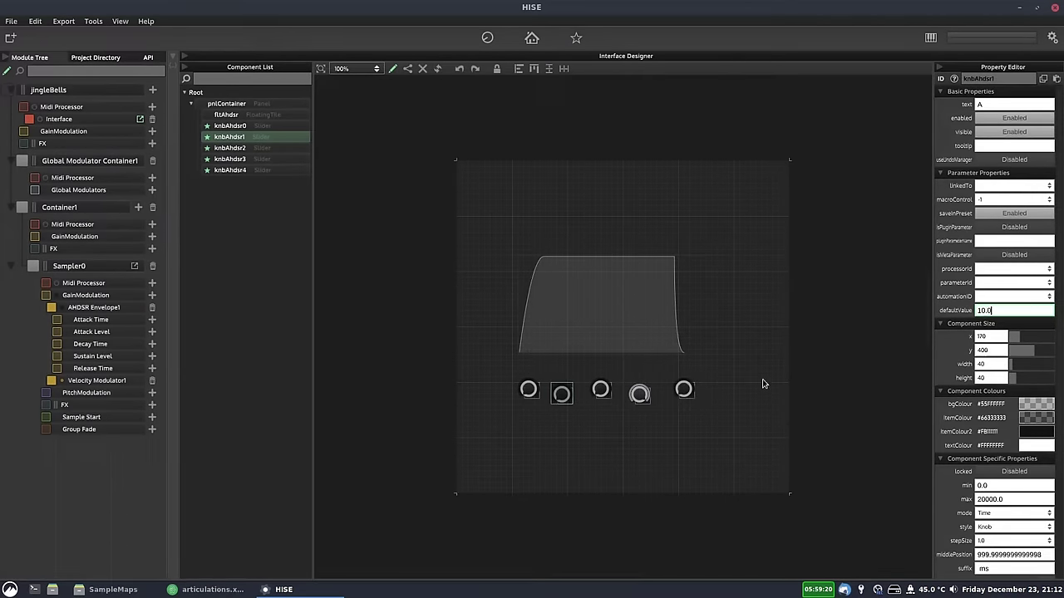
Select all five envelope knobs and align their top edges at y 390.
left_click_drag(760, 369, 487, 420)
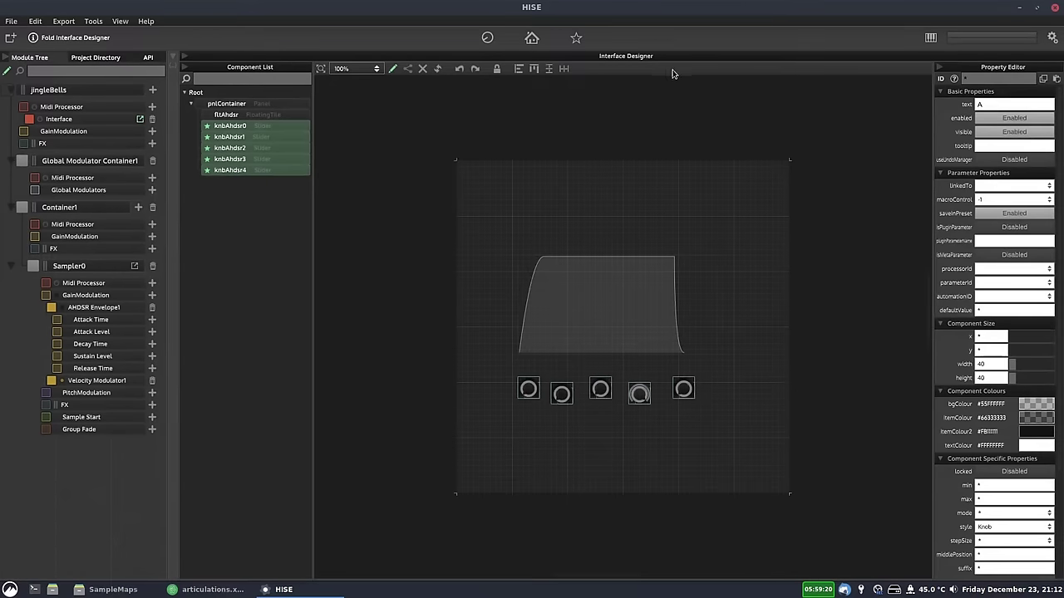
left_click(535, 70)
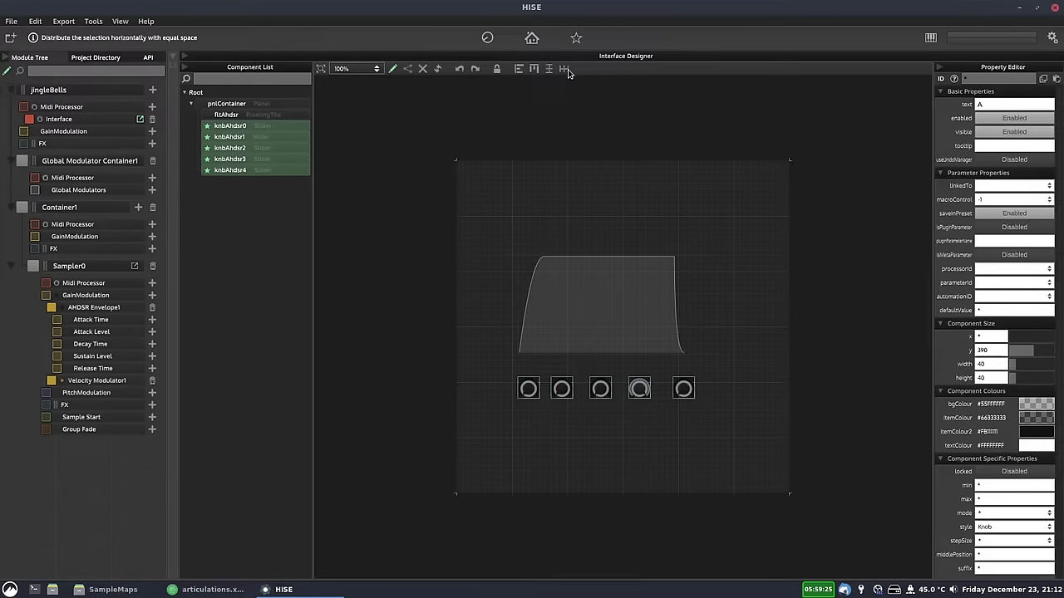
Distribute the five envelope knobs horizontally with equal space and save the project over the existing jingleBells XML.
left_click(569, 73)
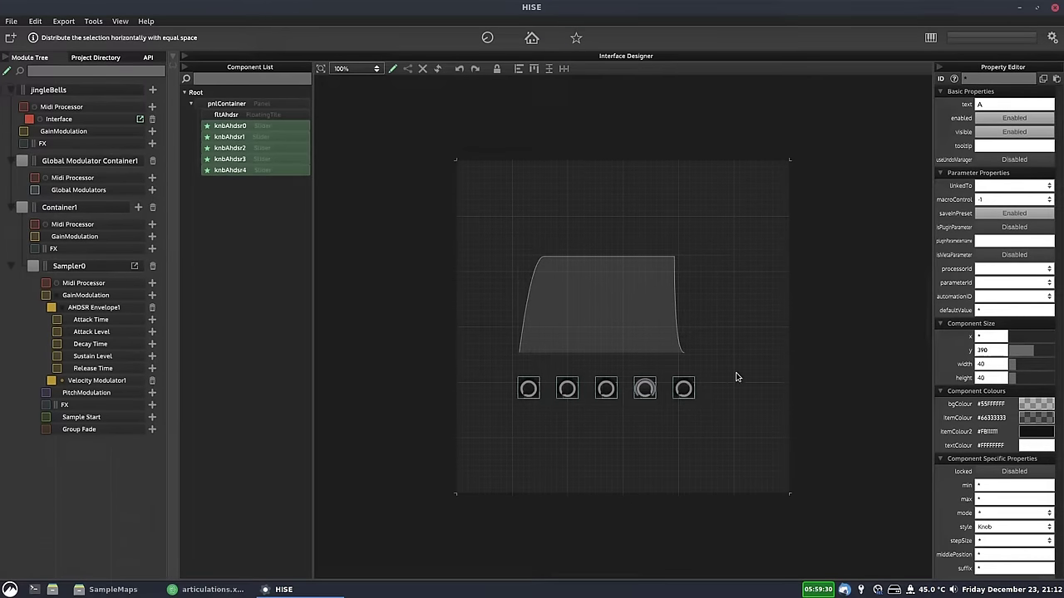
left_click(831, 317)
key("ctrl+s")
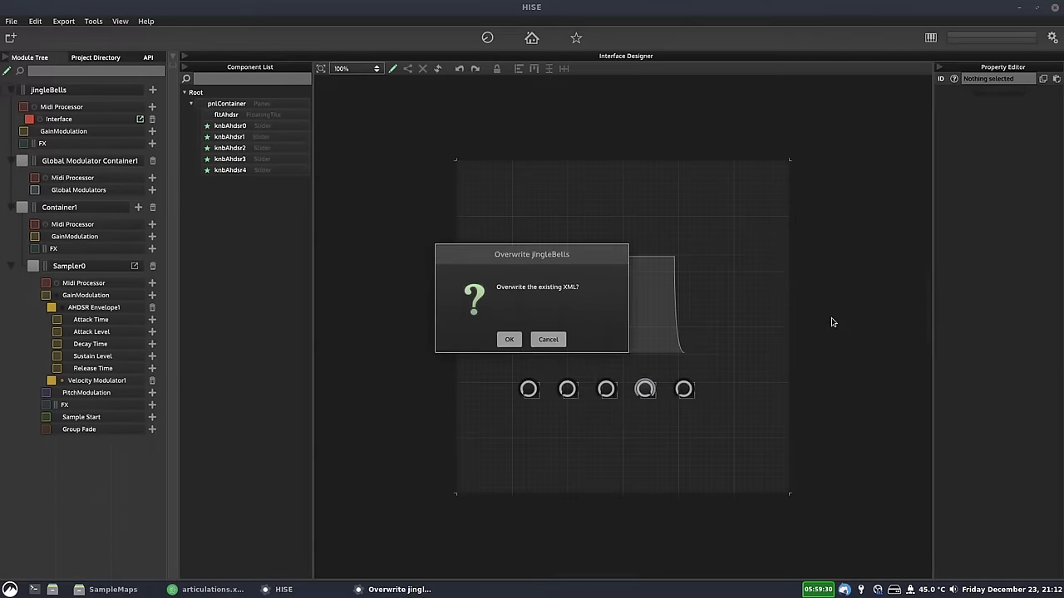
key("Return")
Set the text of knbAhdsr1 to H, knbAhdsr2 to D, knbAhdsr3 to S and knbAhdsr4 to R.
left_click(530, 393)
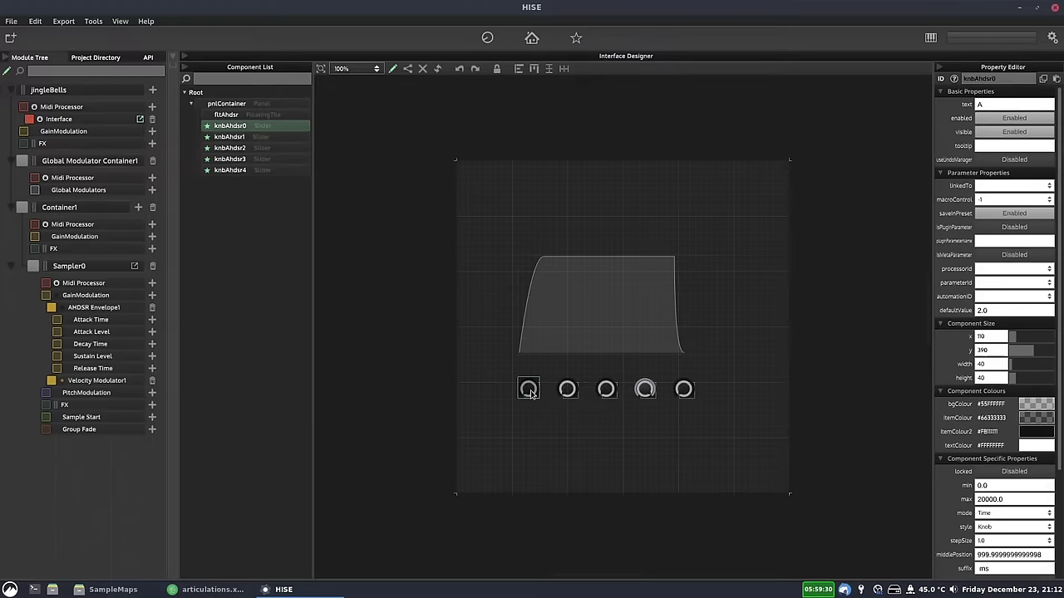
left_click(567, 389)
left_click(998, 104)
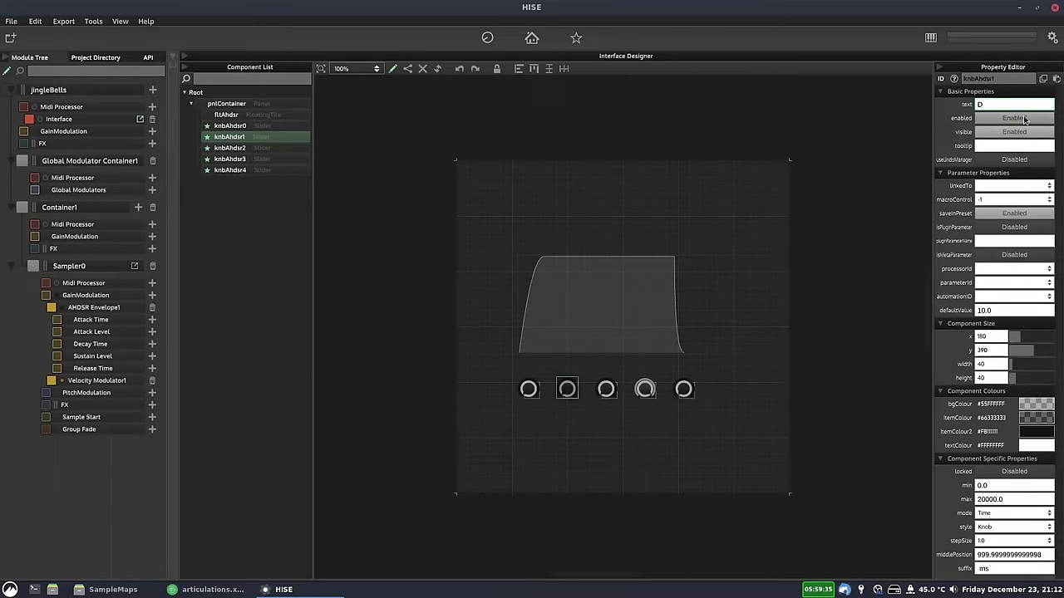
type("D")
left_click(605, 390)
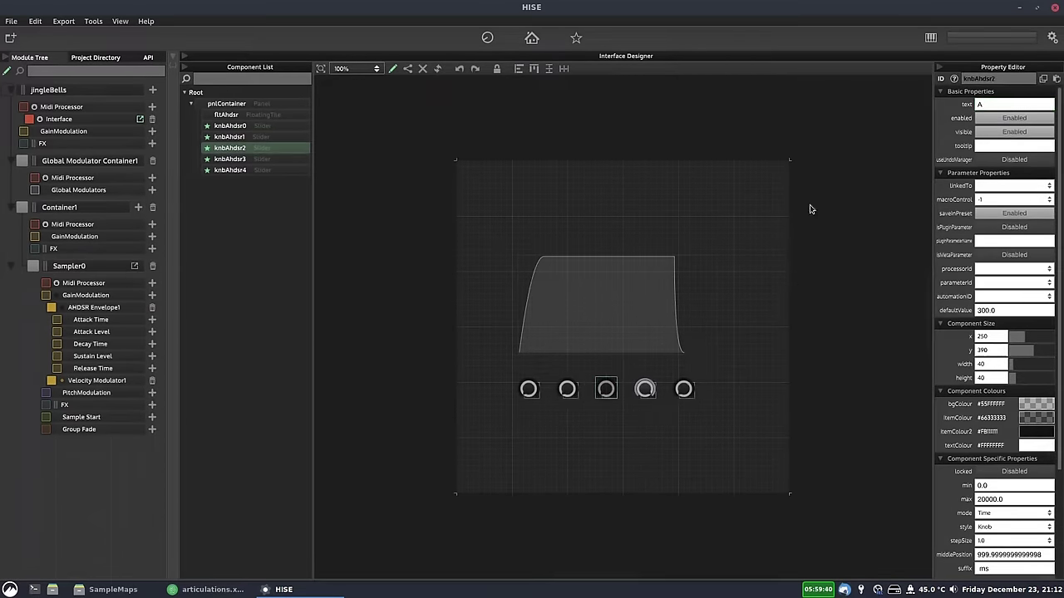
left_click(649, 391)
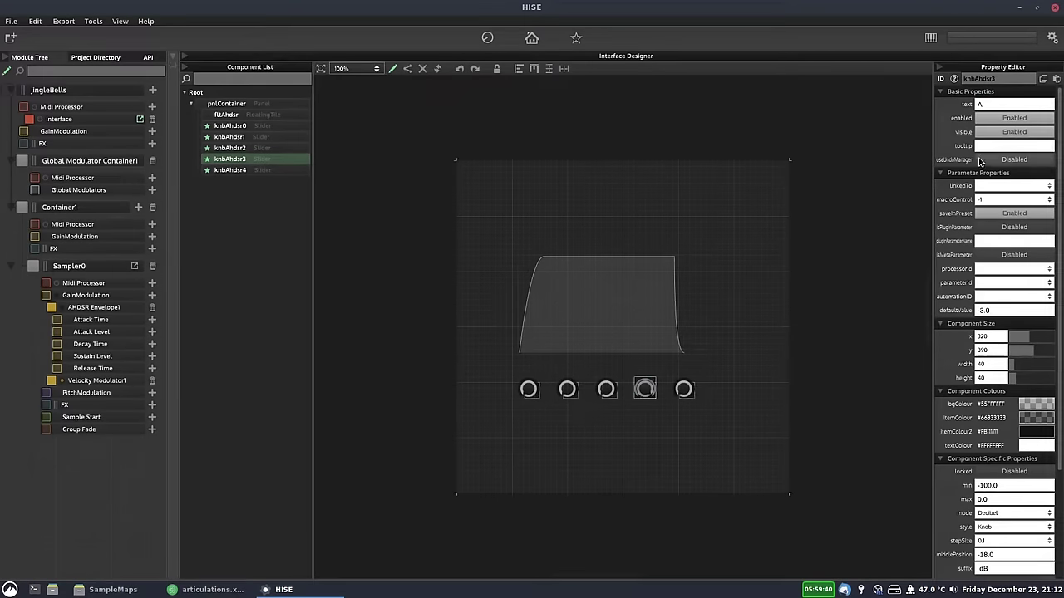
type("S")
left_click(683, 391)
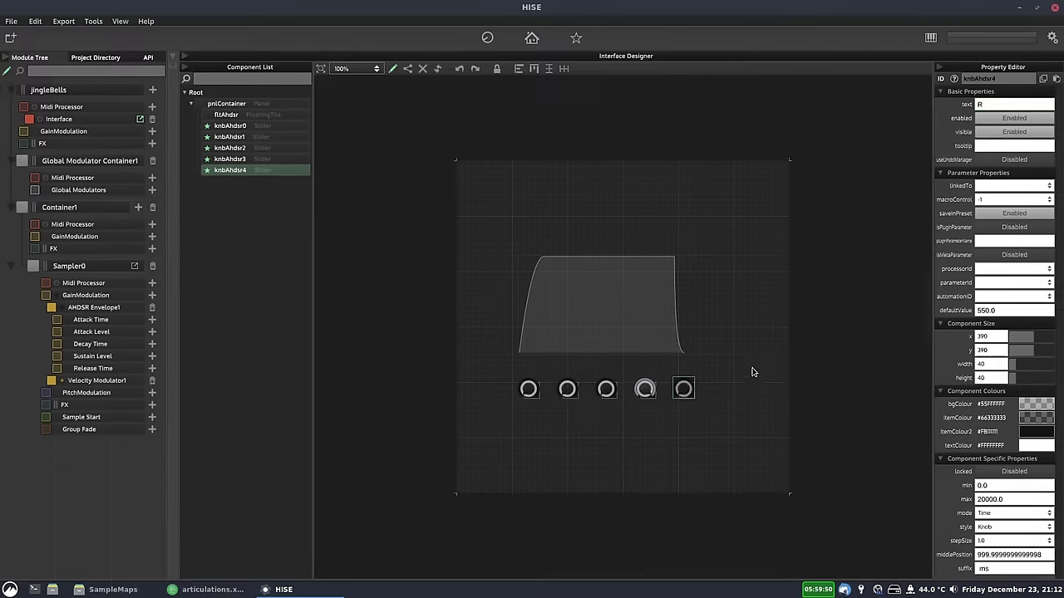
Select all five envelope knobs and set their processorId to AHDSR Envelope1.
left_click_drag(478, 407, 753, 369)
left_click(994, 267)
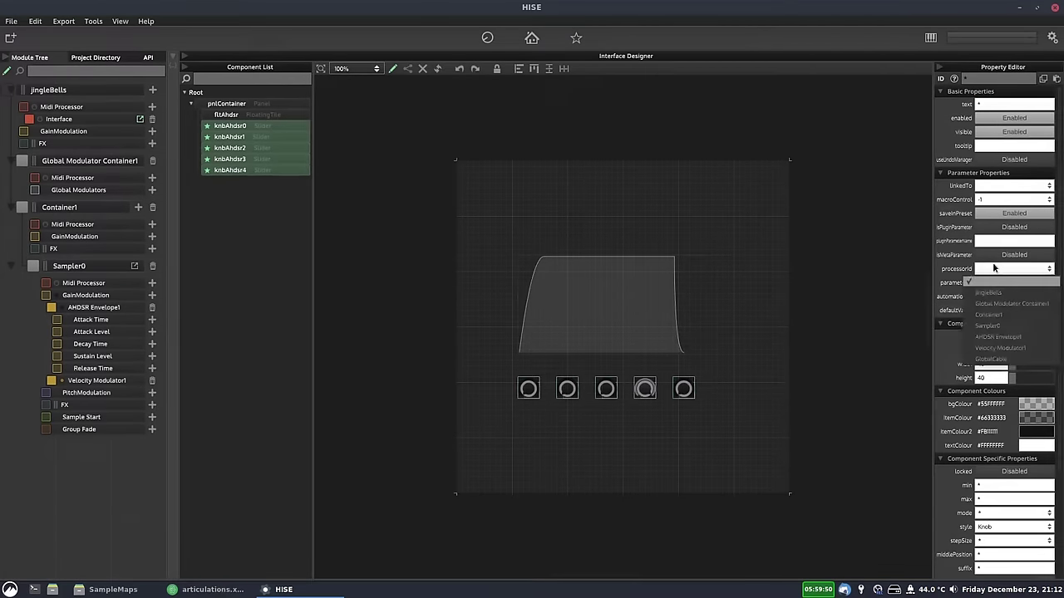
left_click(1000, 339)
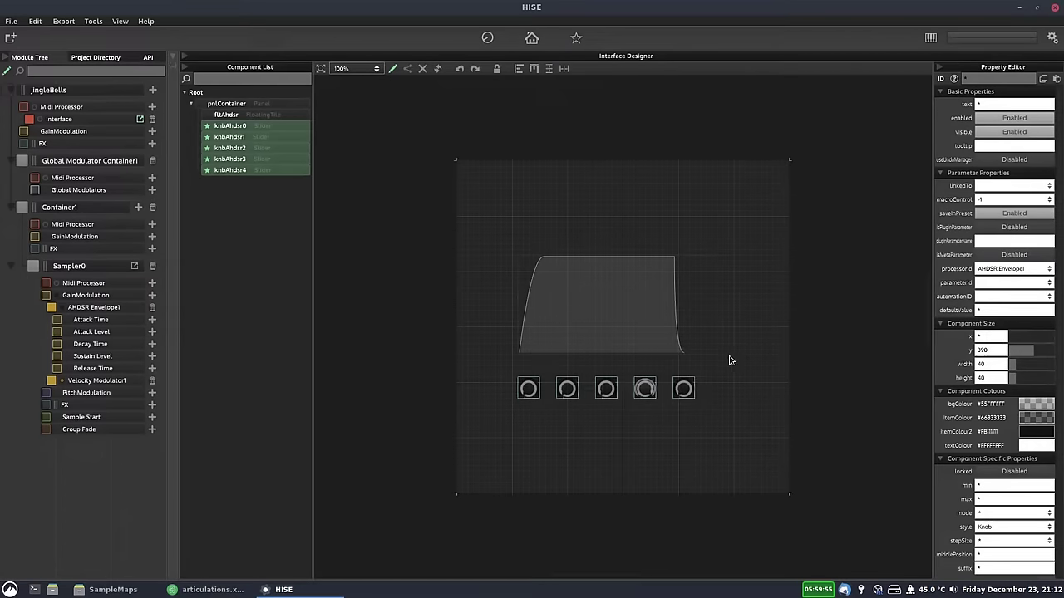
Set the parameterId of knbAhdsr0 to Attack and of knbAhdsr1 to Hold.
left_click(528, 389)
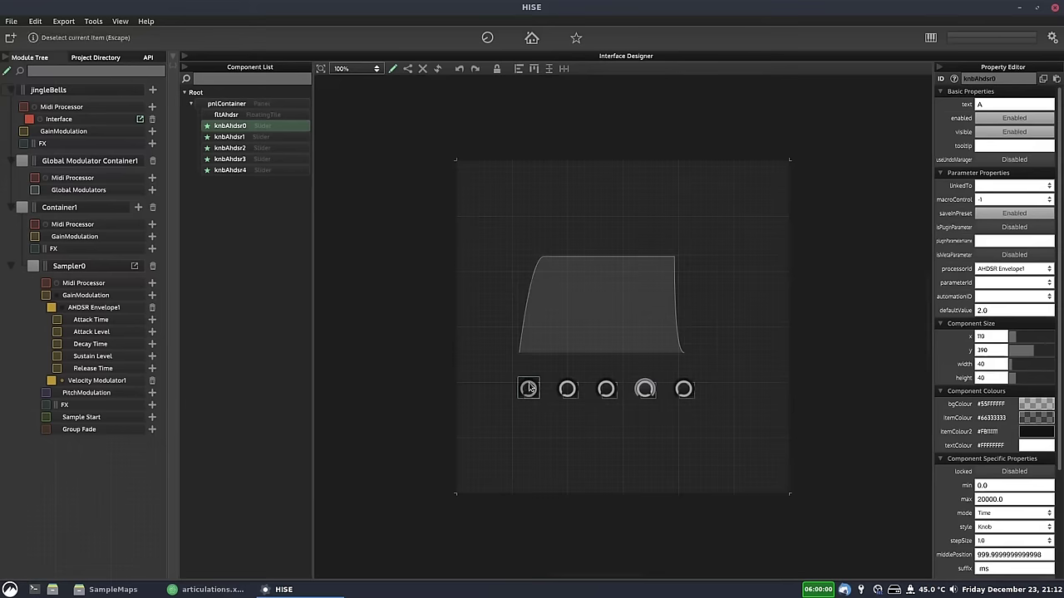
left_click(997, 283)
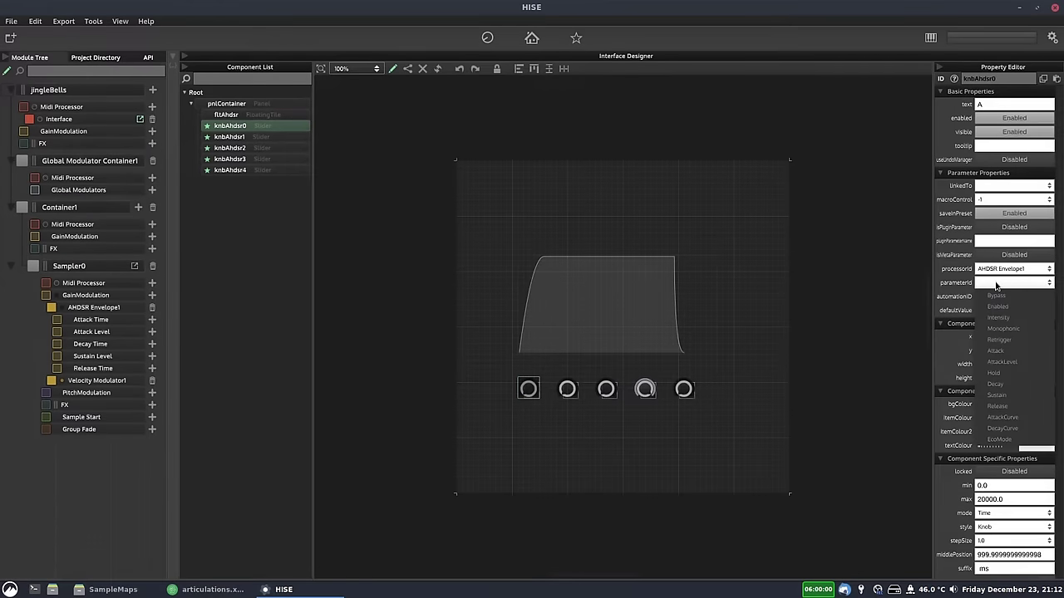
left_click(997, 350)
left_click(569, 392)
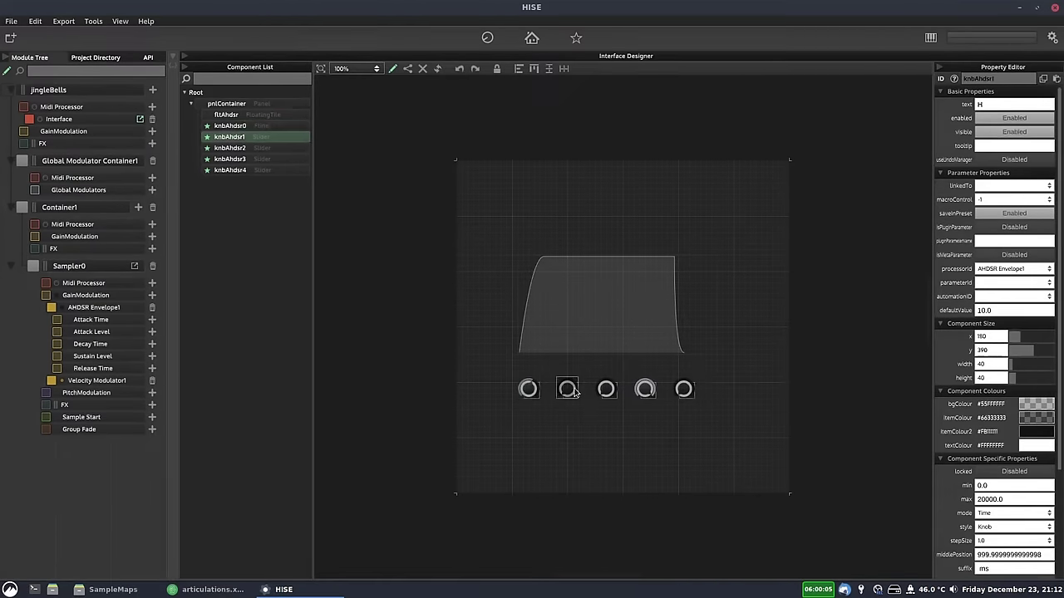
left_click(1000, 284)
left_click(1019, 374)
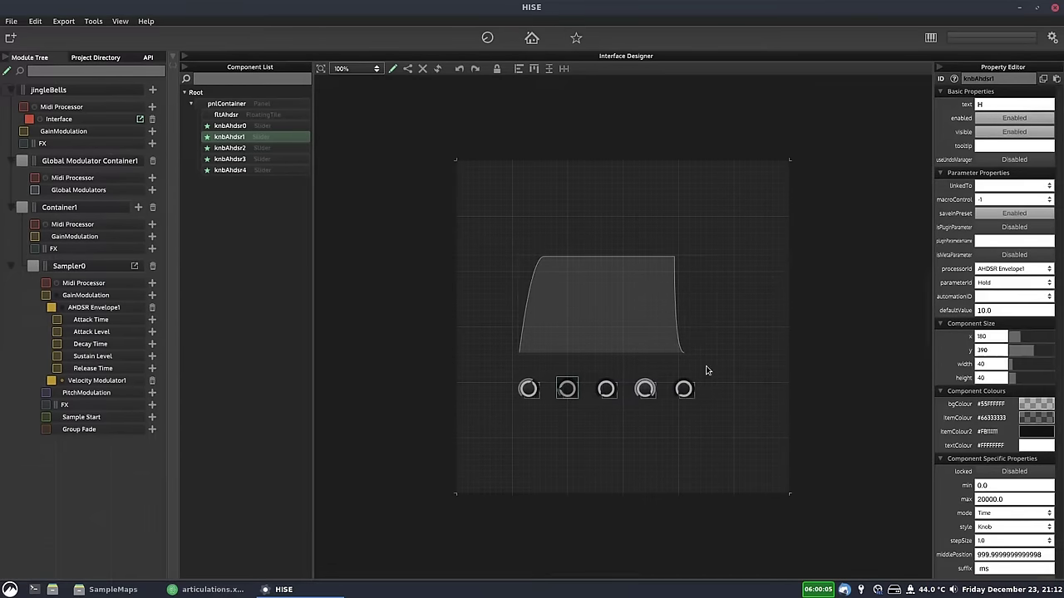
Set the parameterId of knbAhdsr2 to Decay, knbAhdsr3 to Sustain and knbAhdsr4 to Release.
left_click(605, 390)
left_click(1001, 284)
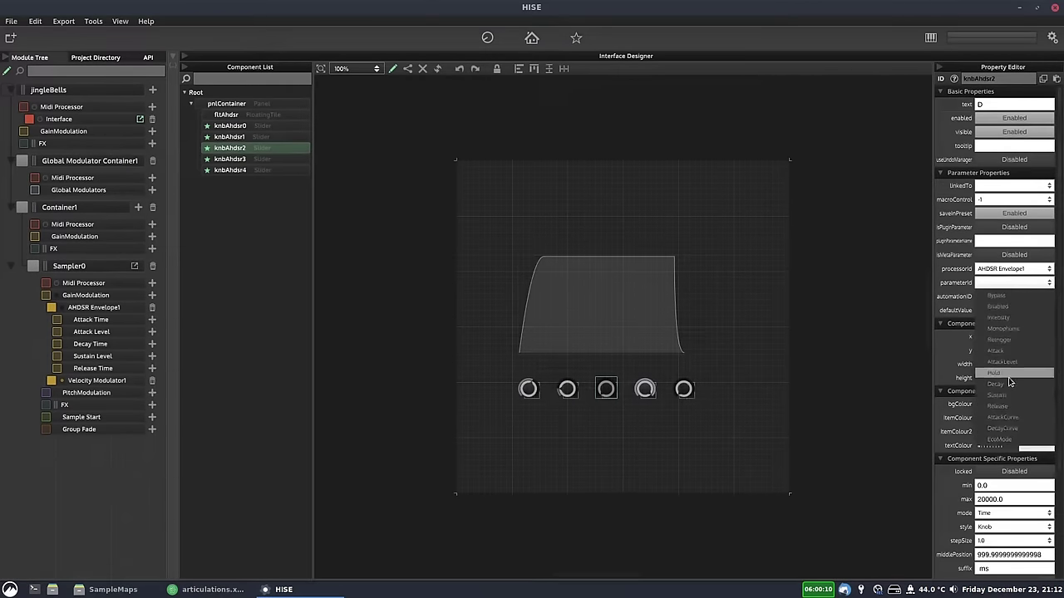
left_click(993, 382)
left_click(645, 390)
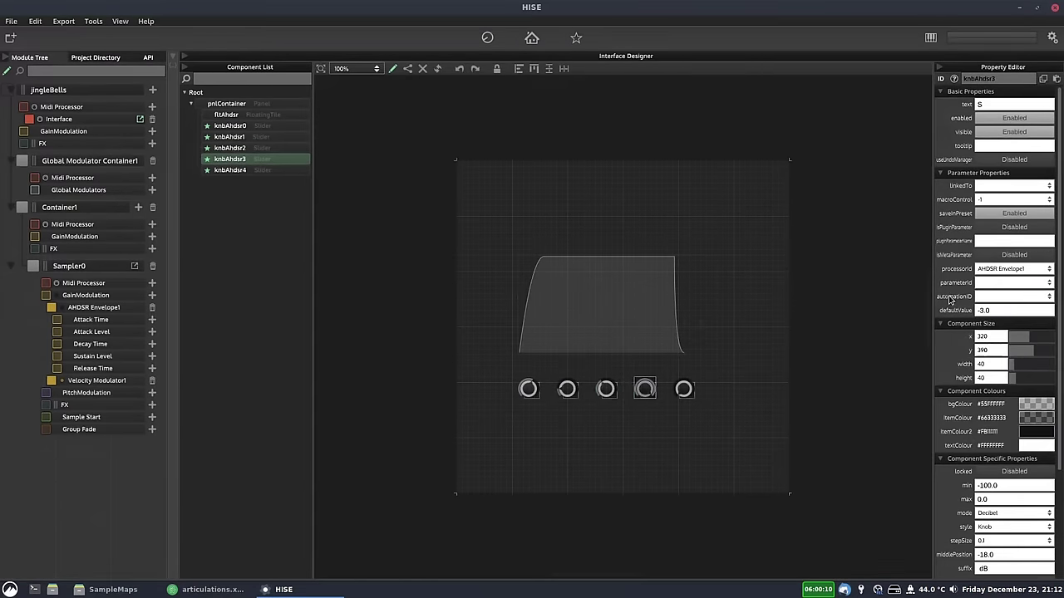
left_click(985, 284)
left_click(997, 391)
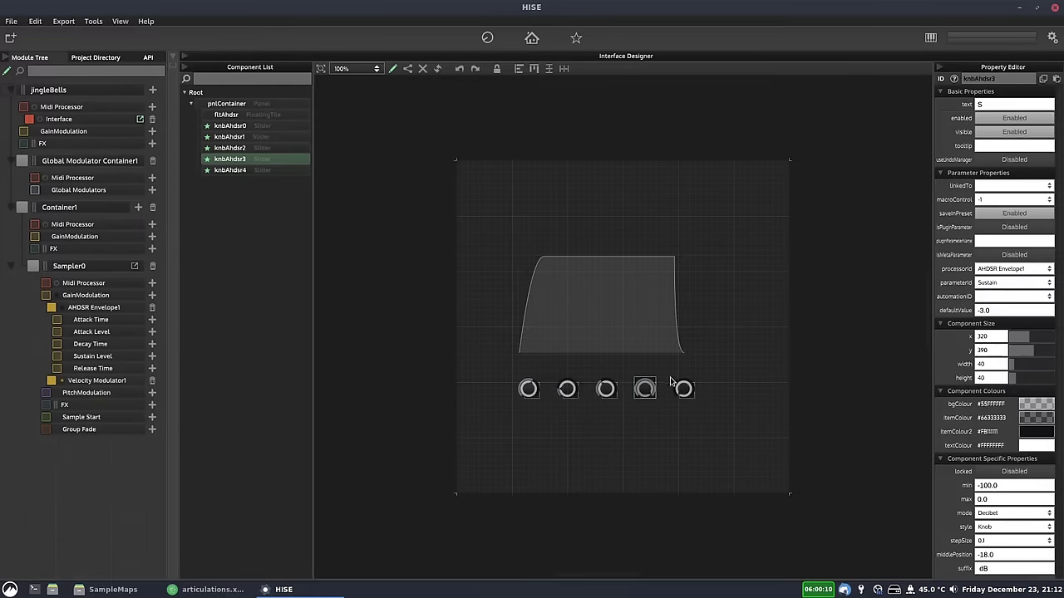
left_click(683, 390)
left_click(1001, 283)
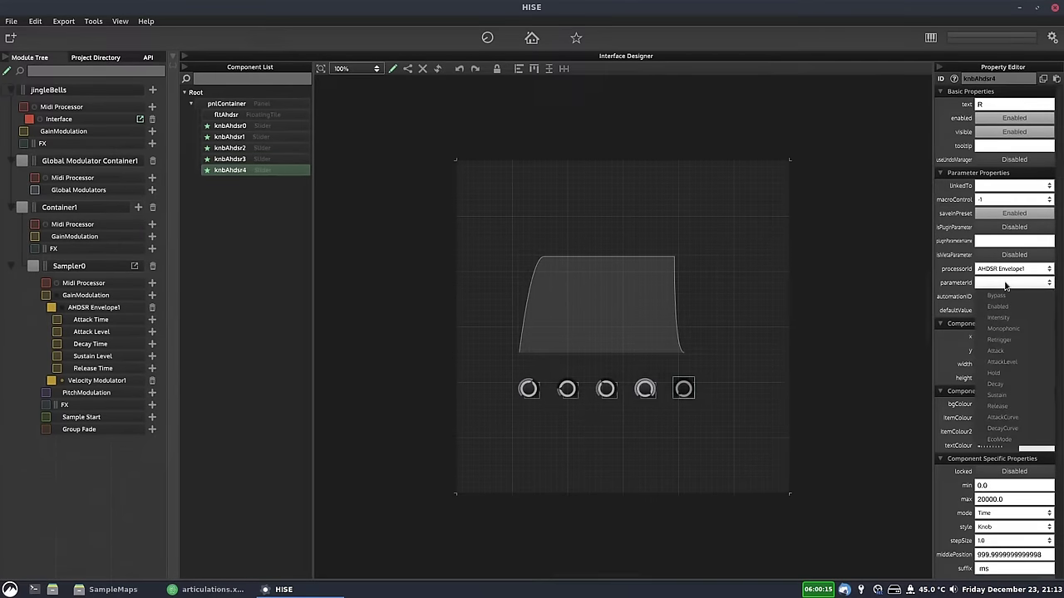
left_click(1005, 406)
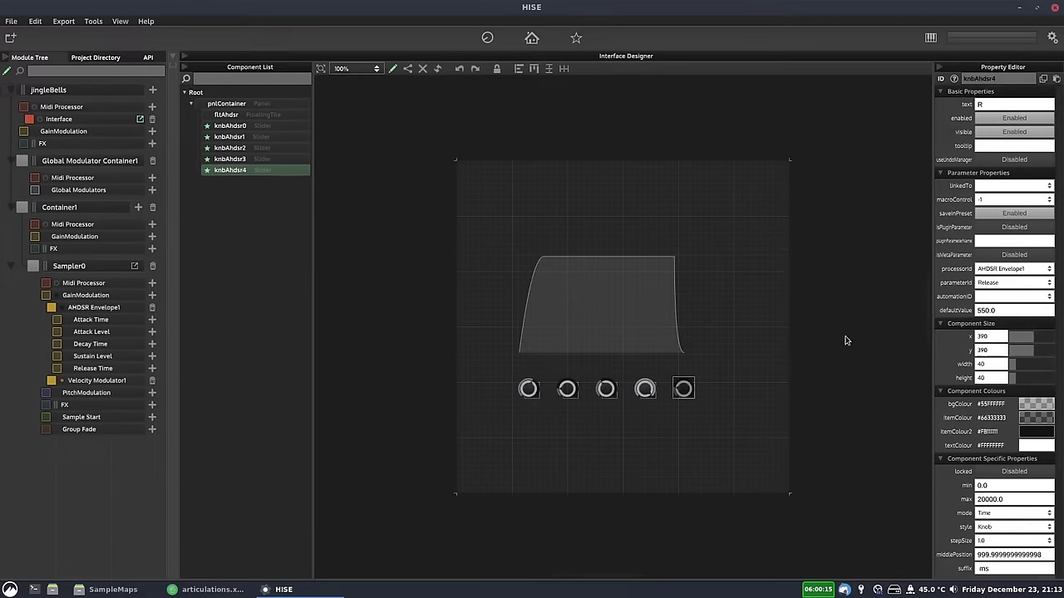
Unfold the code editor, compile the interface script, and fold the editor away again.
left_click(170, 58)
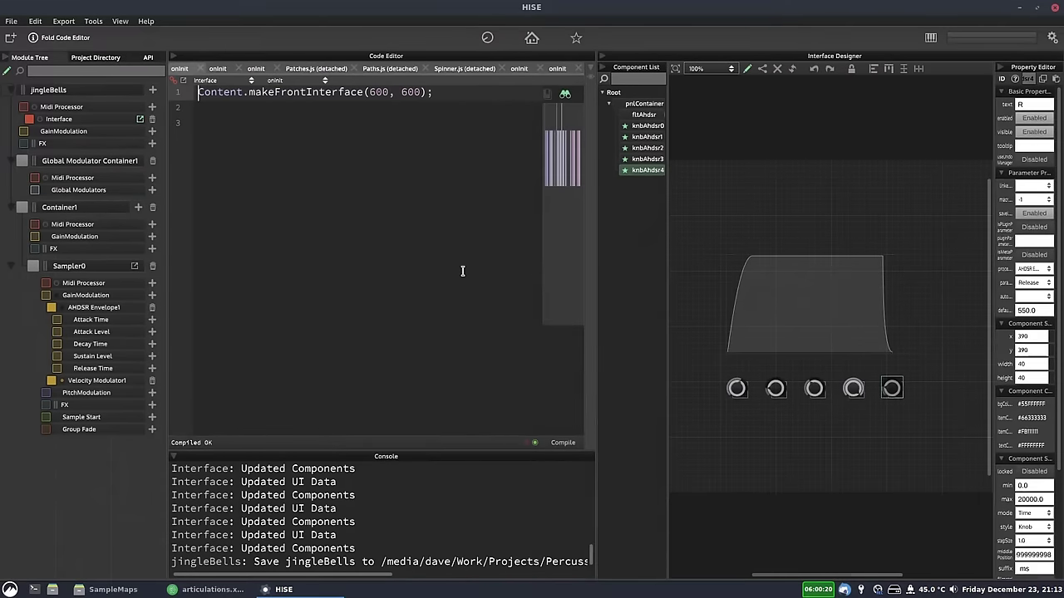
key("F5")
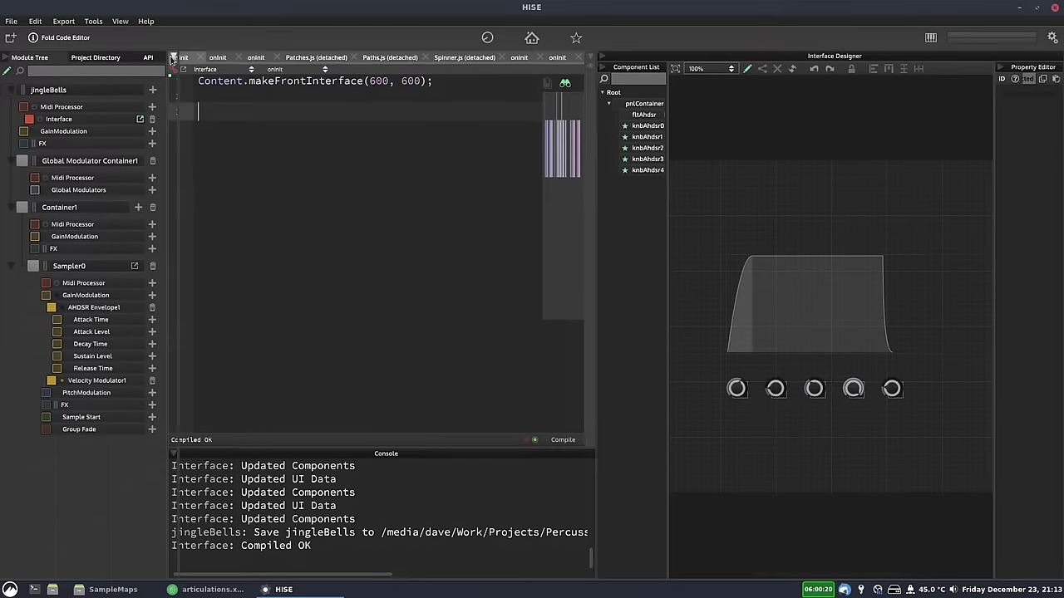
left_click(172, 58)
Switch the interface designer to presentation mode and save the project over its existing XML.
left_click(391, 74)
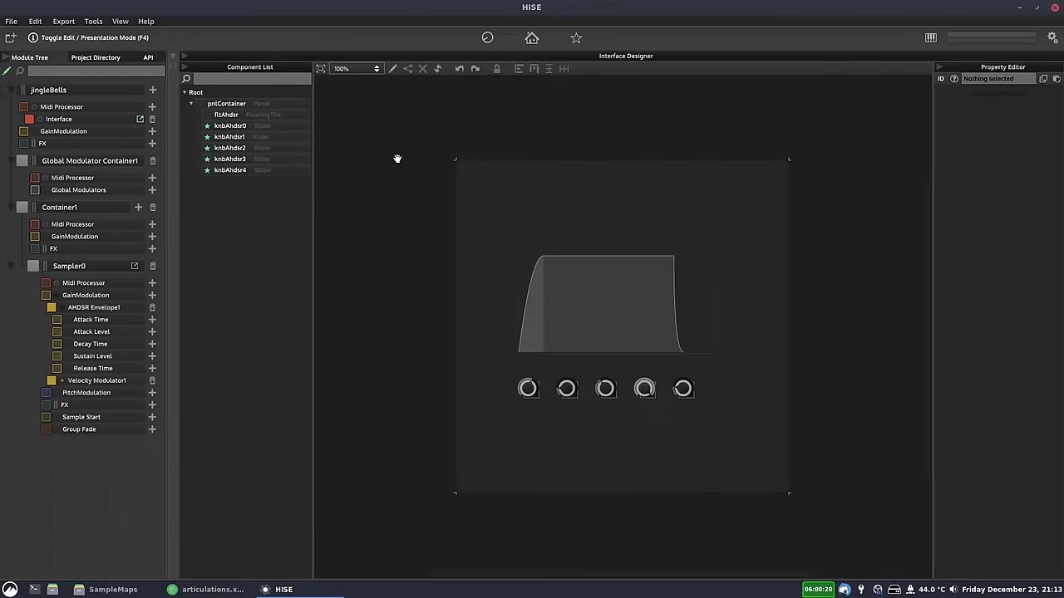
key("ctrl+s")
key("Return")
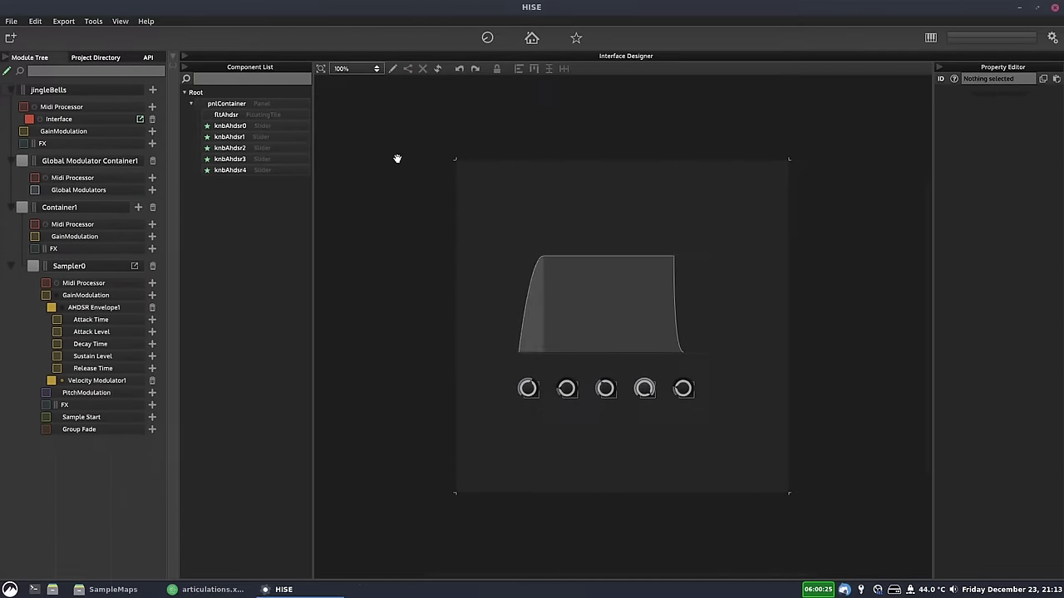
Reset the envelope knobs, including Attack and Sustain, to their default values and try out the Release knob.
double_click(529, 398)
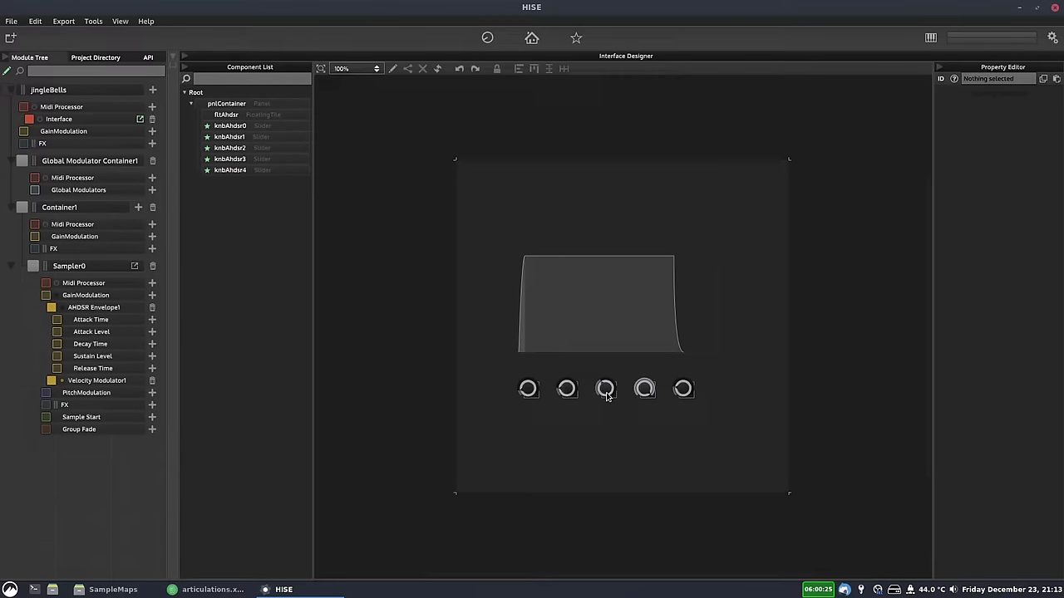
double_click(646, 390)
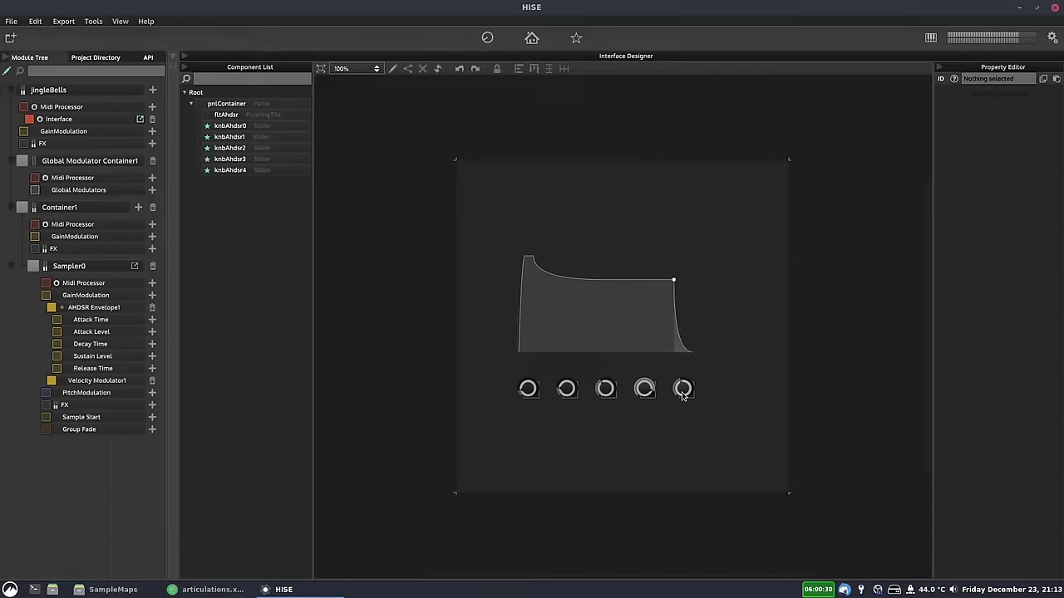
left_click_drag(674, 316, 689, 324)
left_click_drag(686, 389, 684, 406)
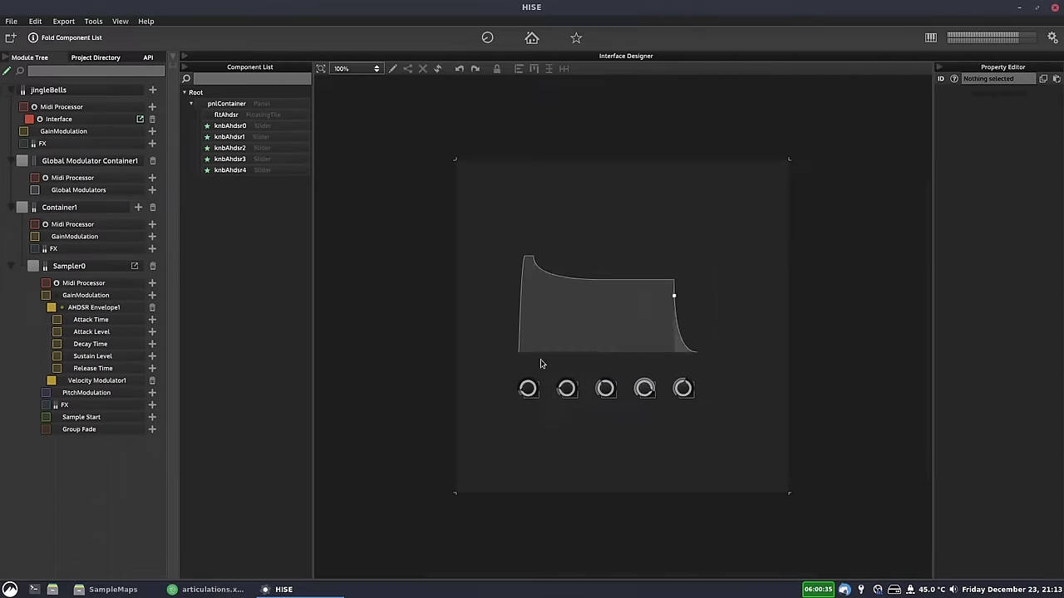
Set showValuePopup to Above for all five envelope knobs, deselect them and try the popup on the Release knob.
left_click(259, 170)
left_click(259, 126, "shift")
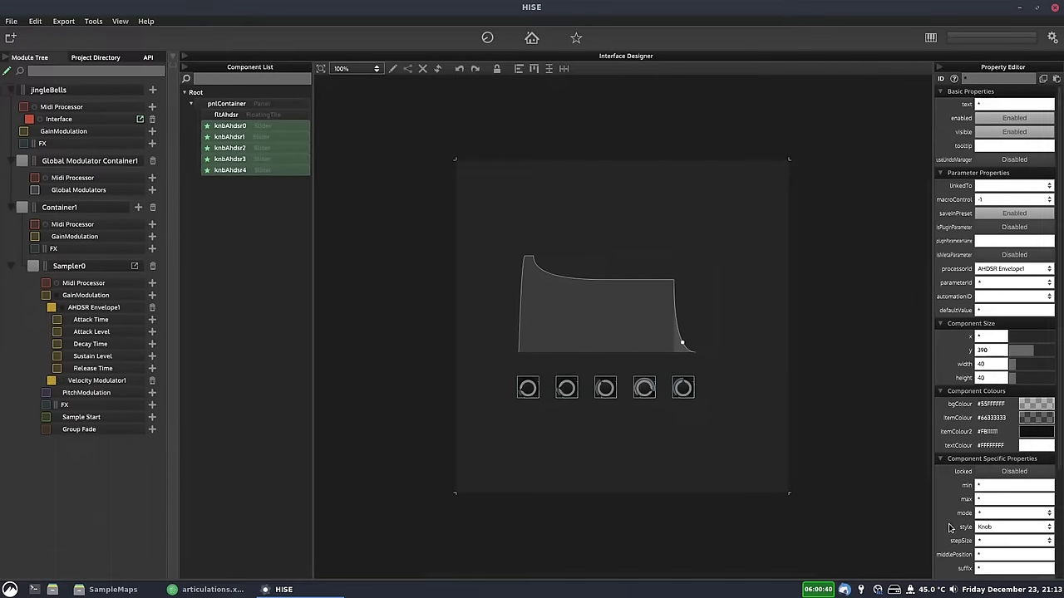
scroll(946, 522, "down", 3)
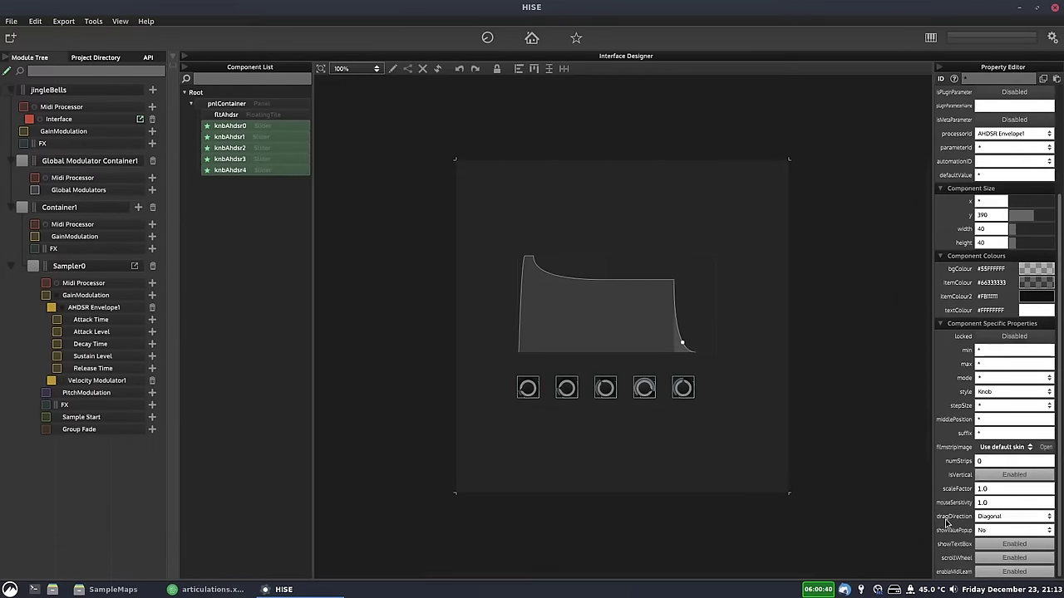
left_click(994, 532)
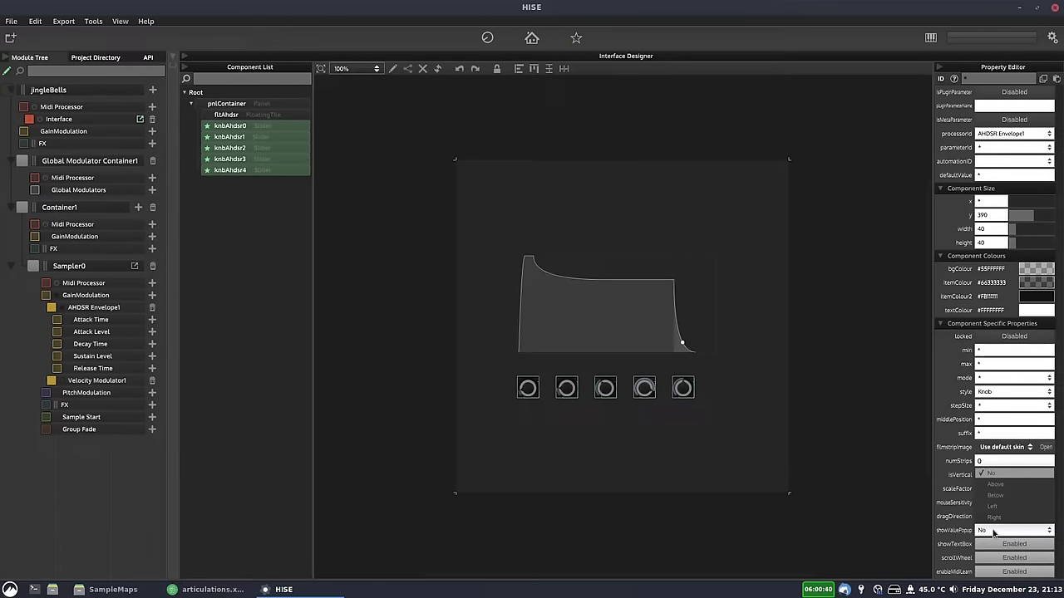
left_click(999, 486)
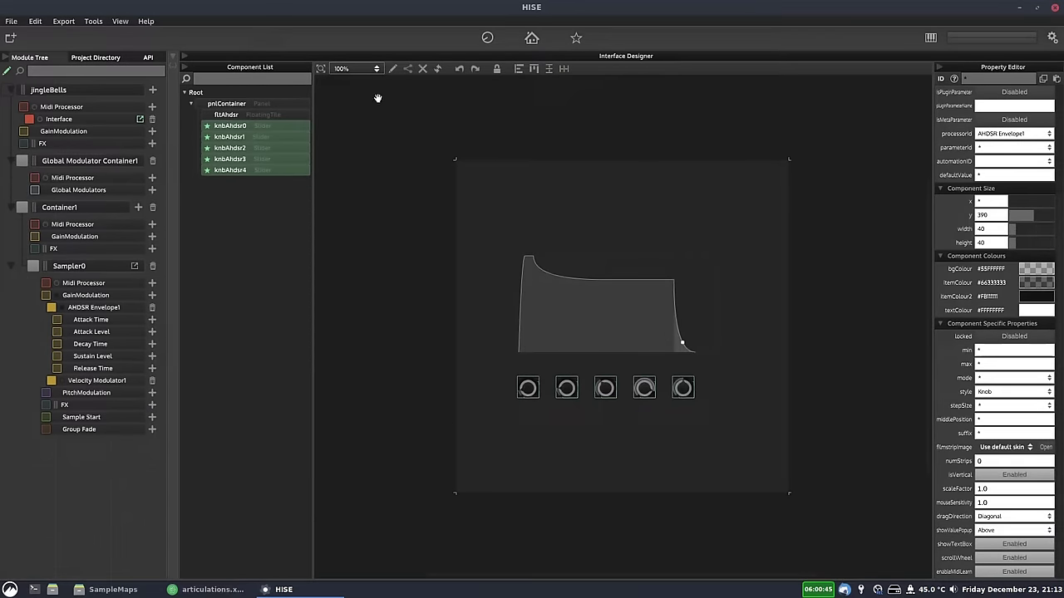
left_click(422, 73)
mouse_move(684, 389)
left_mouse_down()
mouse_move(684, 423)
mouse_move(686, 376)
mouse_move(678, 399)
left_mouse_up()
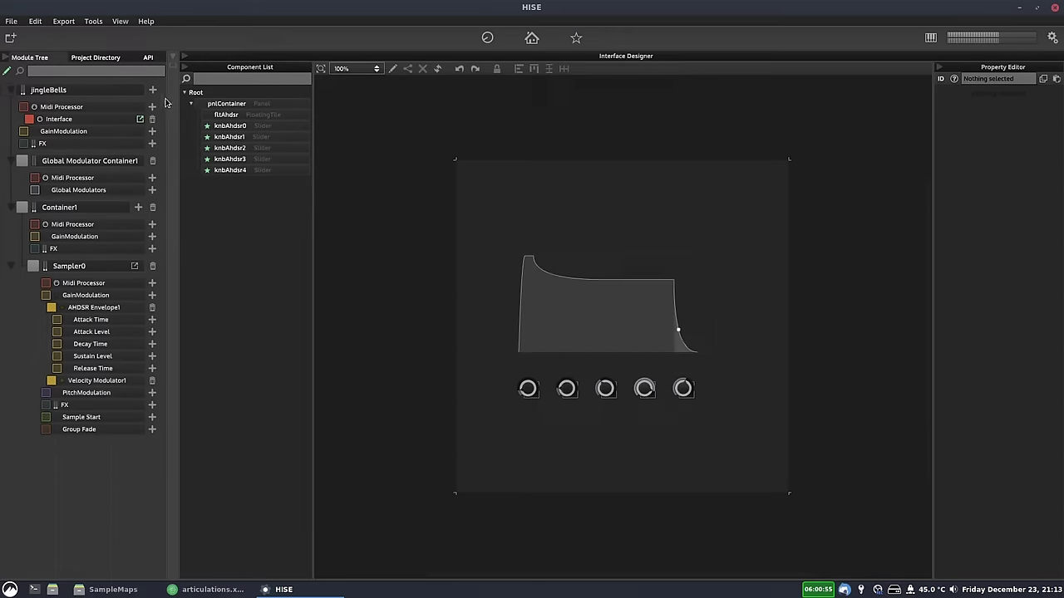
Set knbAhdsr4's default value to 1500 and clear the selection.
left_click(283, 169)
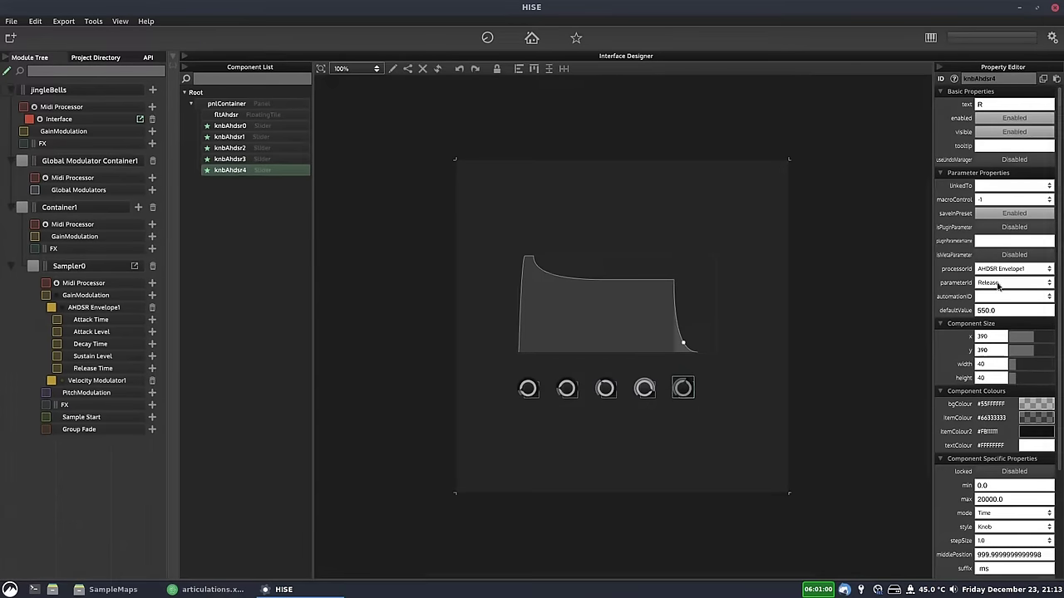
left_click(976, 309)
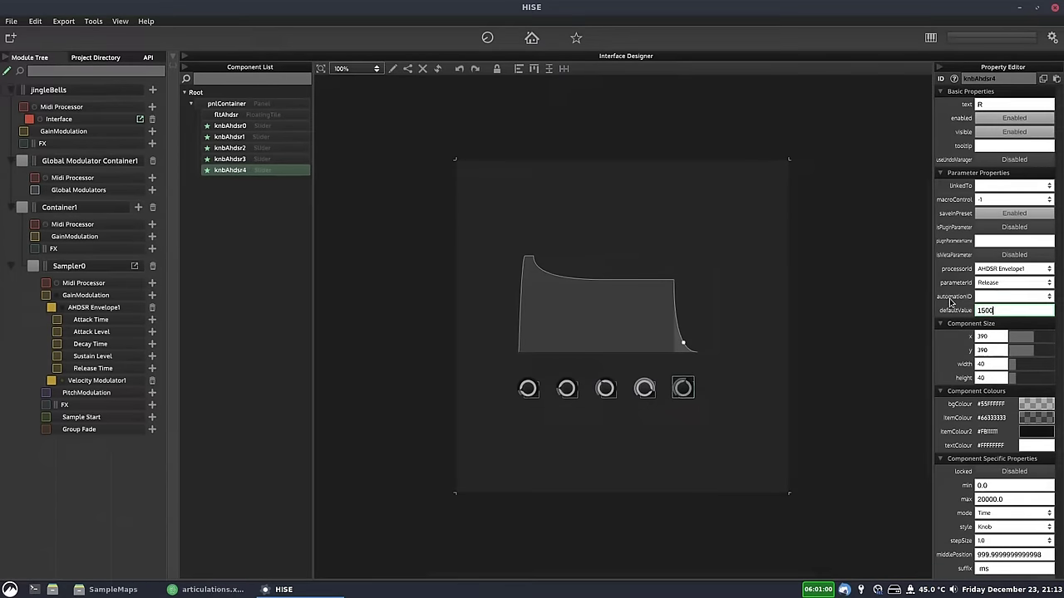
left_click(422, 69)
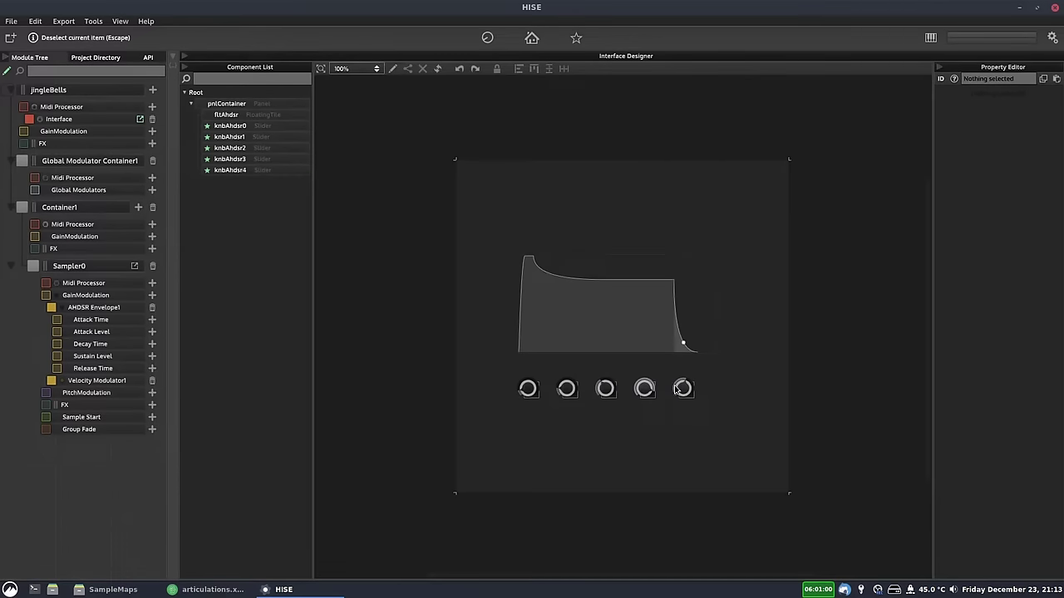
mouse_move(644, 389)
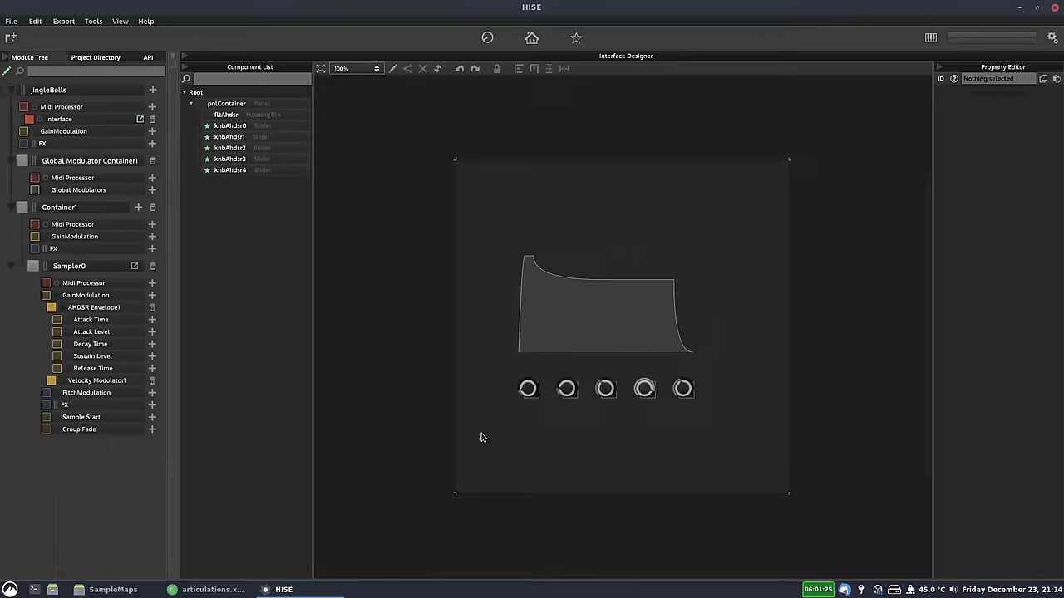
Move the envelope display and its five knobs together to the lower-left area of the interface and clear the selection.
left_click(247, 115)
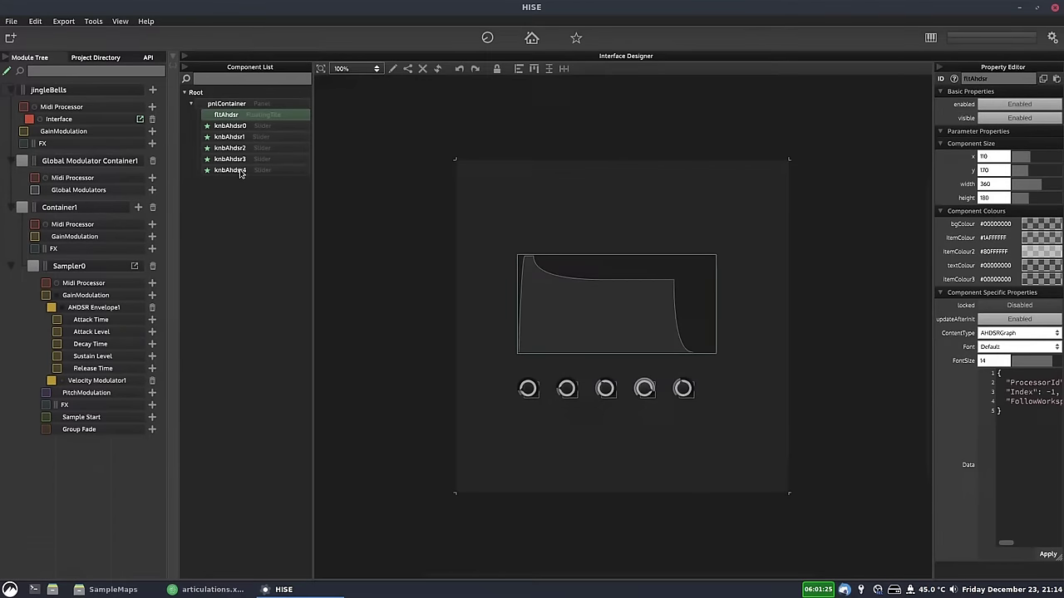
left_click(240, 172, "shift")
left_click_drag(634, 339, 605, 387)
left_click(718, 246)
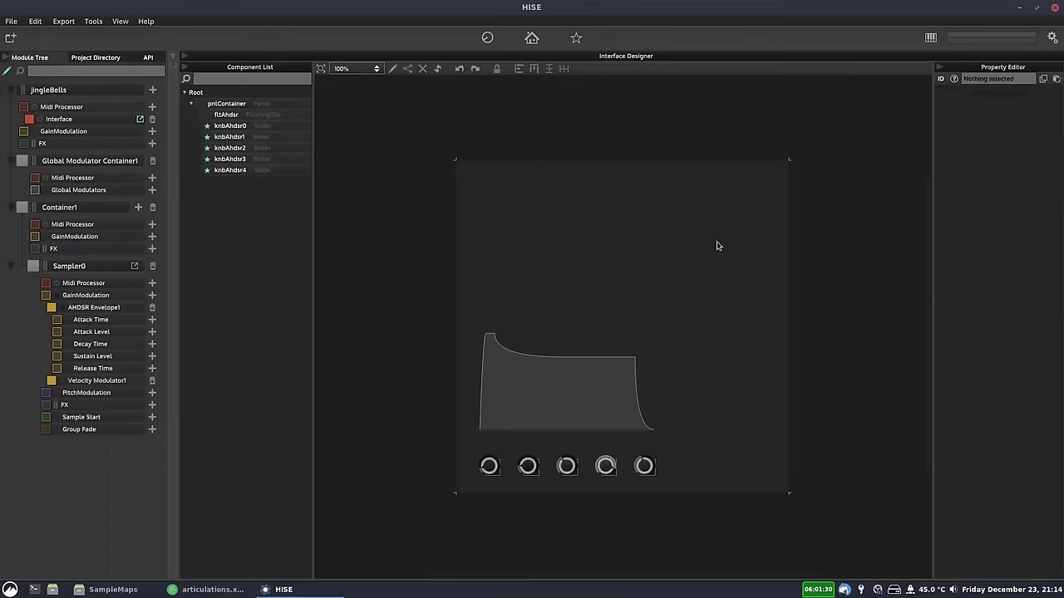
Add a new panel inside pnlContainer, order it above fltAhdsr and rename it pnlAhdsr.
right_click(262, 106)
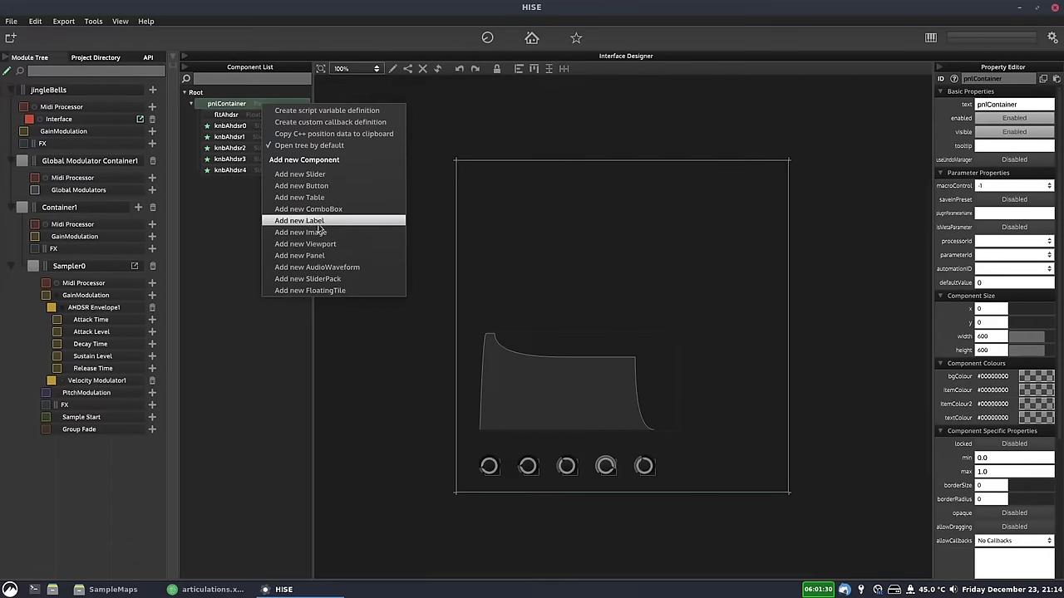
left_click(320, 256)
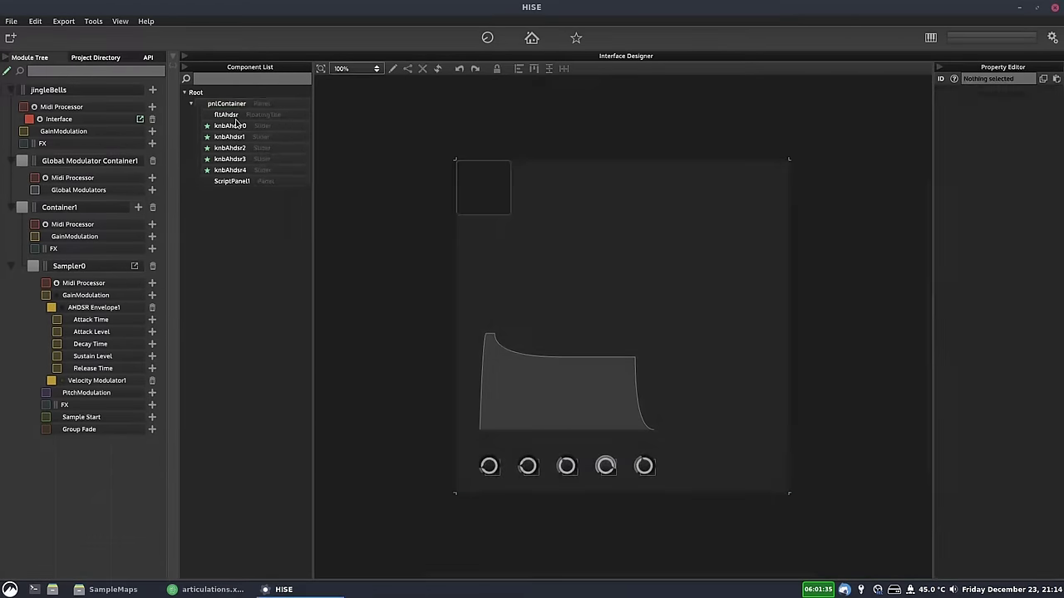
left_click_drag(232, 182, 260, 114)
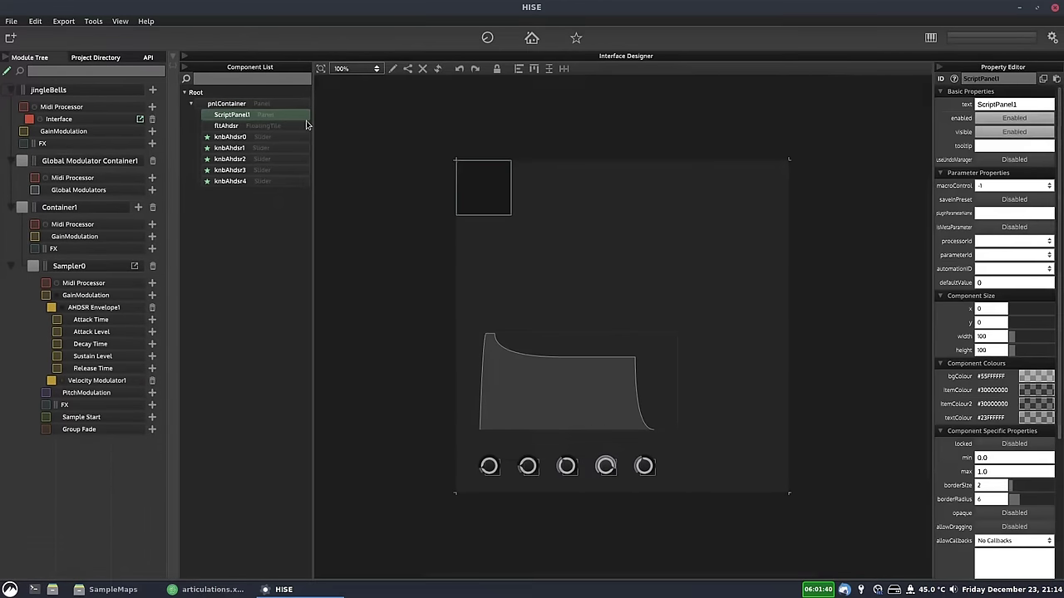
key("F2")
type("f")
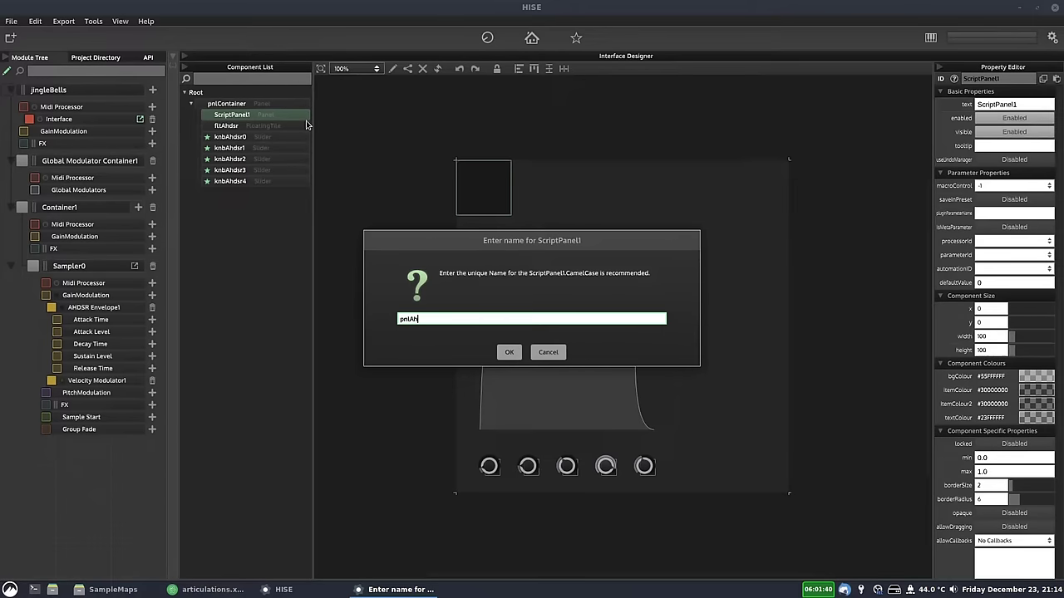
type("nlAhdsr")
key("Return")
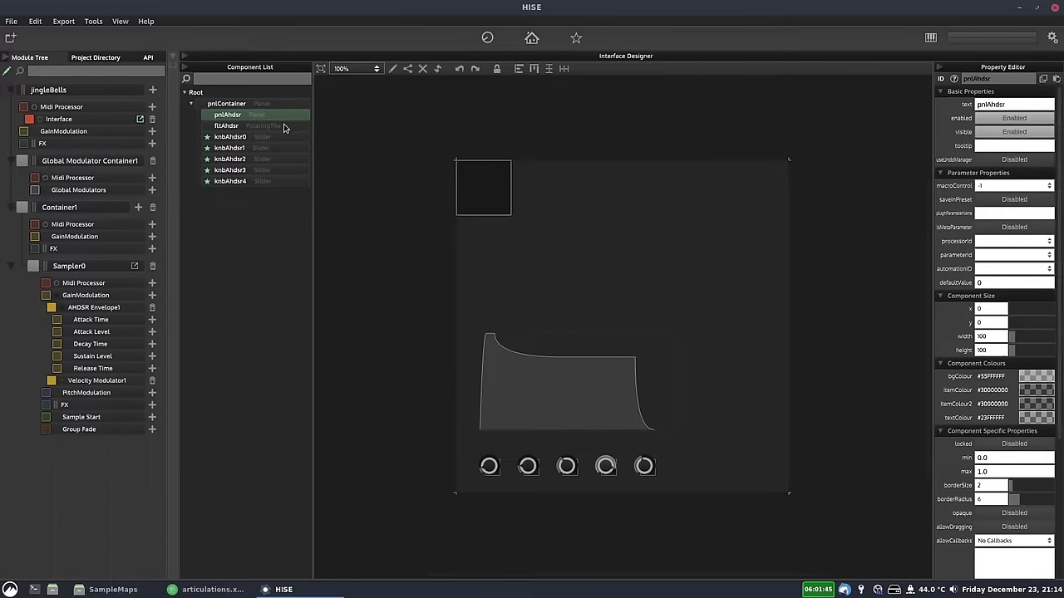
Nest fltAhdsr and the five envelope knobs inside pnlAhdsr and resize that panel to 370 by 290.
left_click(287, 125)
left_click(258, 181, "shift")
left_click_drag(239, 126, 241, 119)
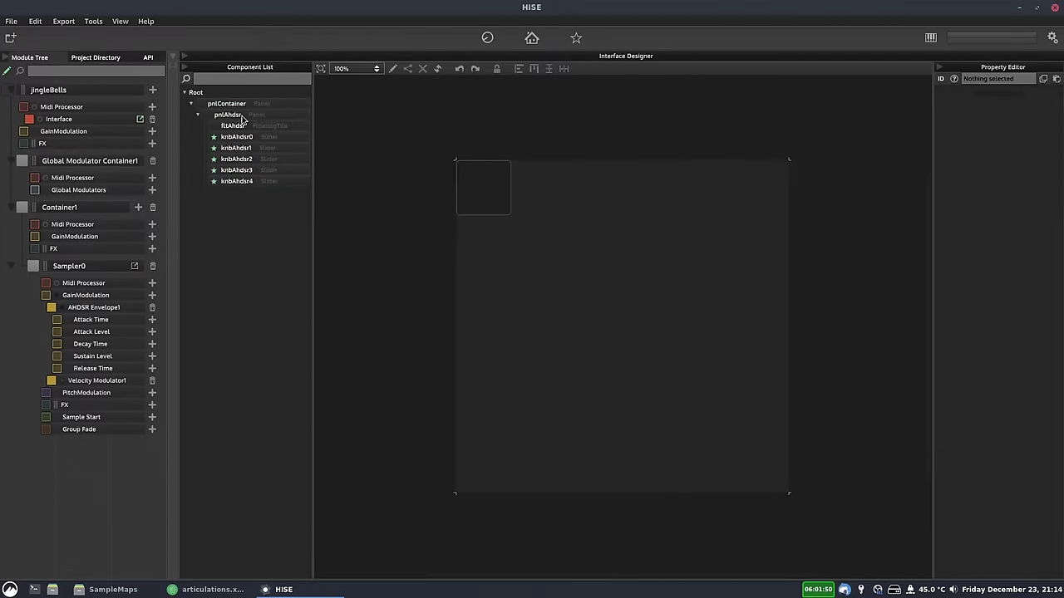
left_click(240, 115)
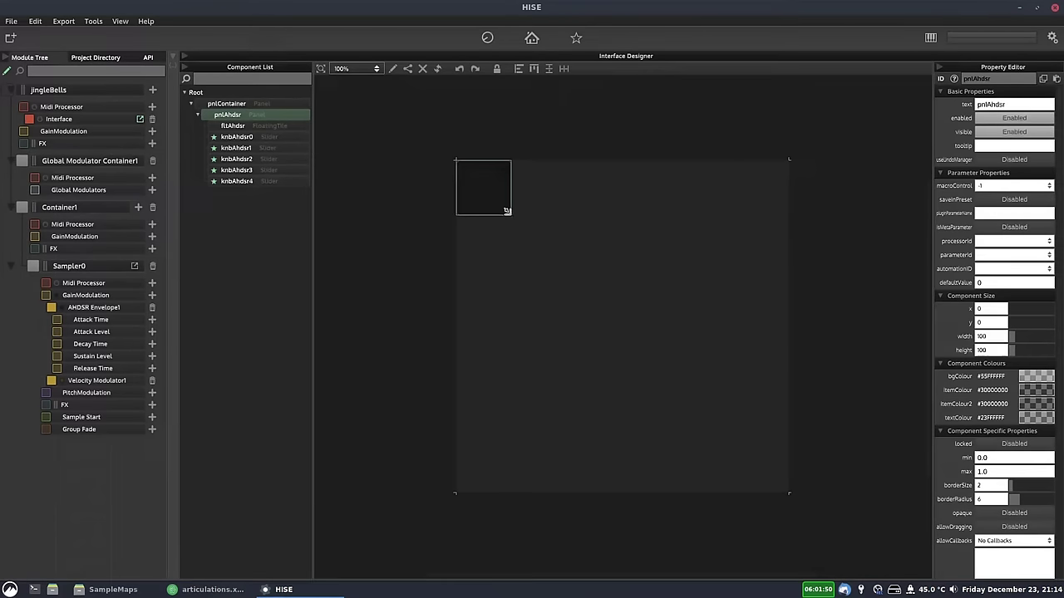
left_click_drag(507, 211, 658, 317)
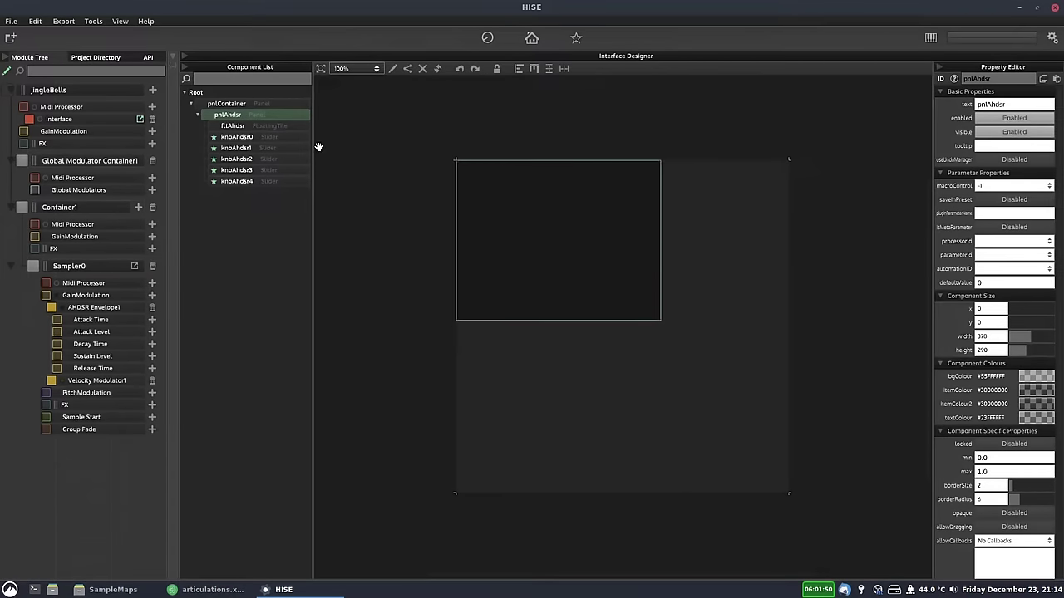
Fit the envelope display and knobs within pnlAhdsr, and move the whole panel to the interface's lower-left area.
left_click(233, 126)
left_click(238, 180, "shift")
left_click_drag(556, 373, 560, 210)
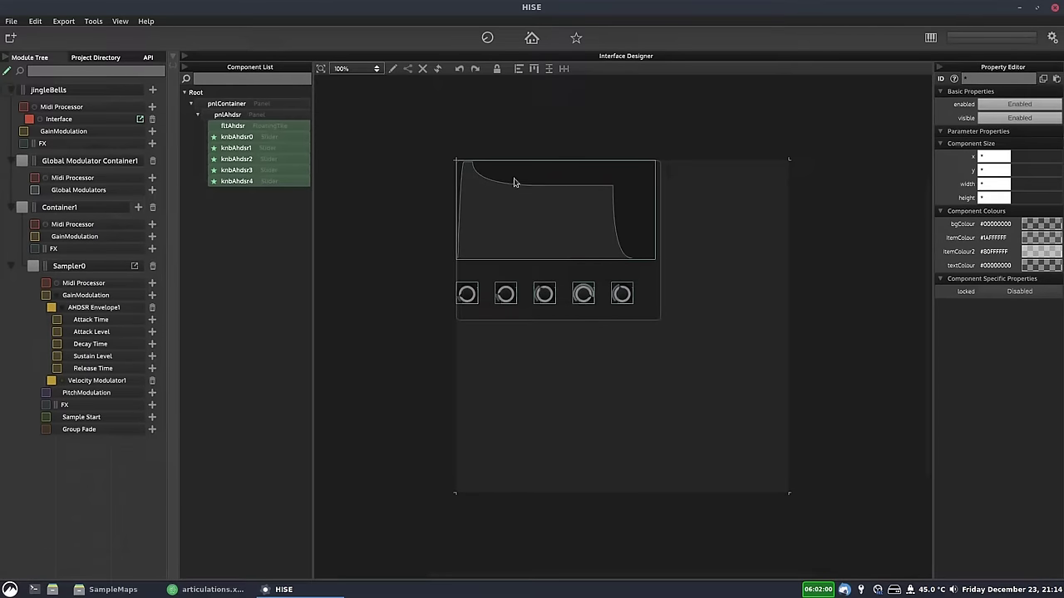
left_click(250, 114)
left_click_drag(553, 278, 635, 391)
left_click(473, 183)
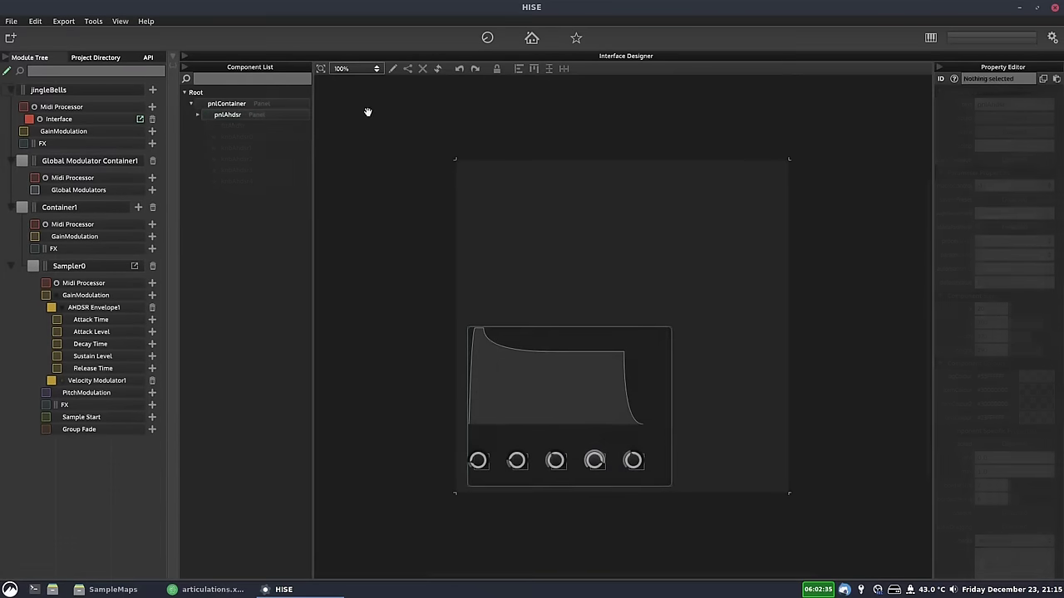
Switch the designer to edit mode and add a second panel, nested in pnlContainer above pnlAhdsr.
left_click(393, 69)
right_click(516, 191)
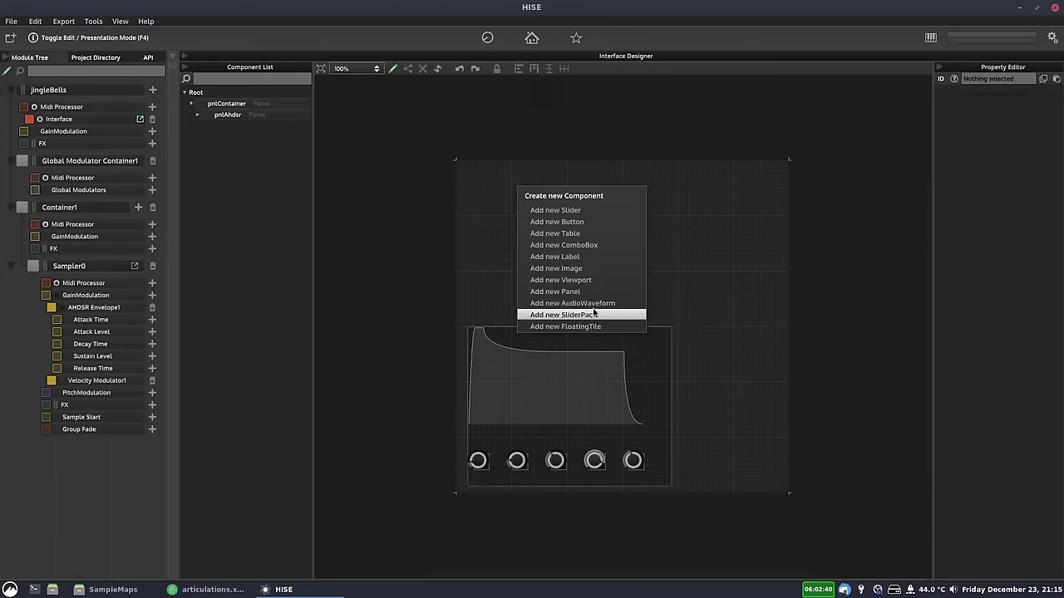
left_click(379, 170)
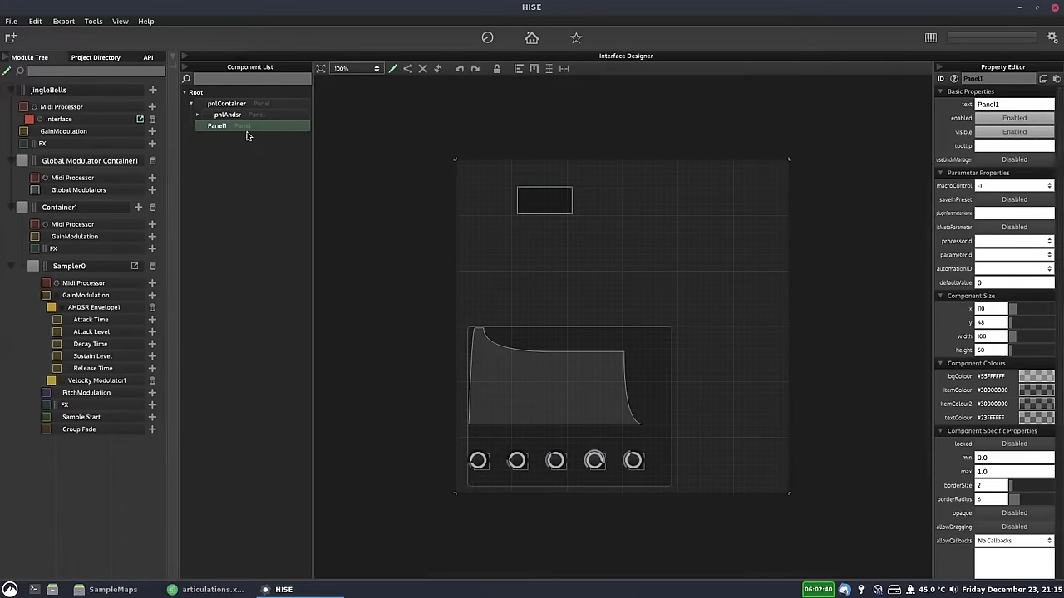
mouse_move(236, 129)
left_mouse_down()
mouse_move(240, 106)
mouse_move(247, 114)
left_mouse_up()
left_click(235, 115)
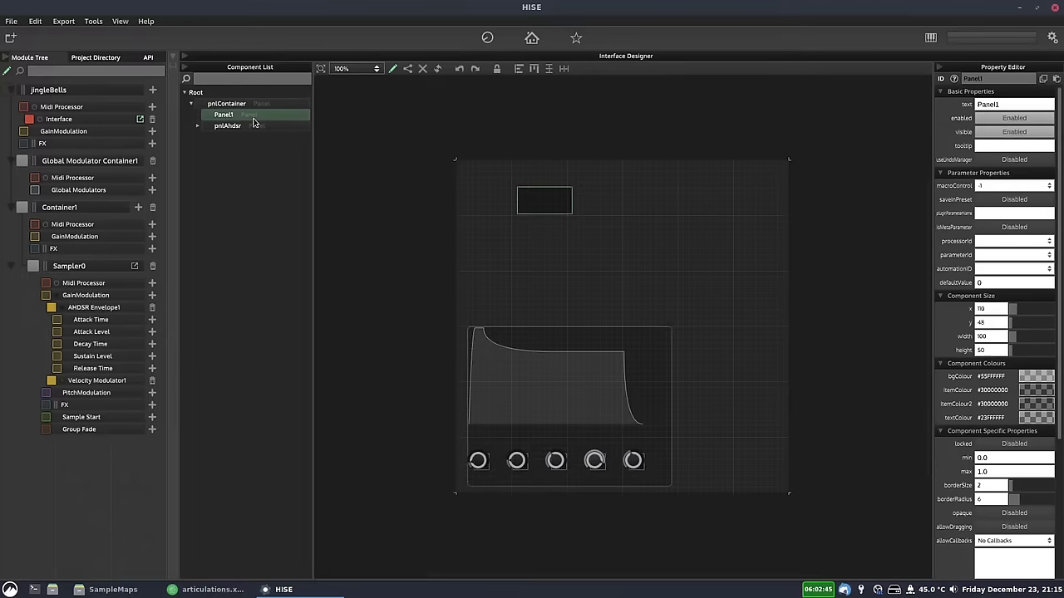
Rename the new panel pnlReverb and resize it to 210 by 170.
double_click(249, 115)
type("pnlR")
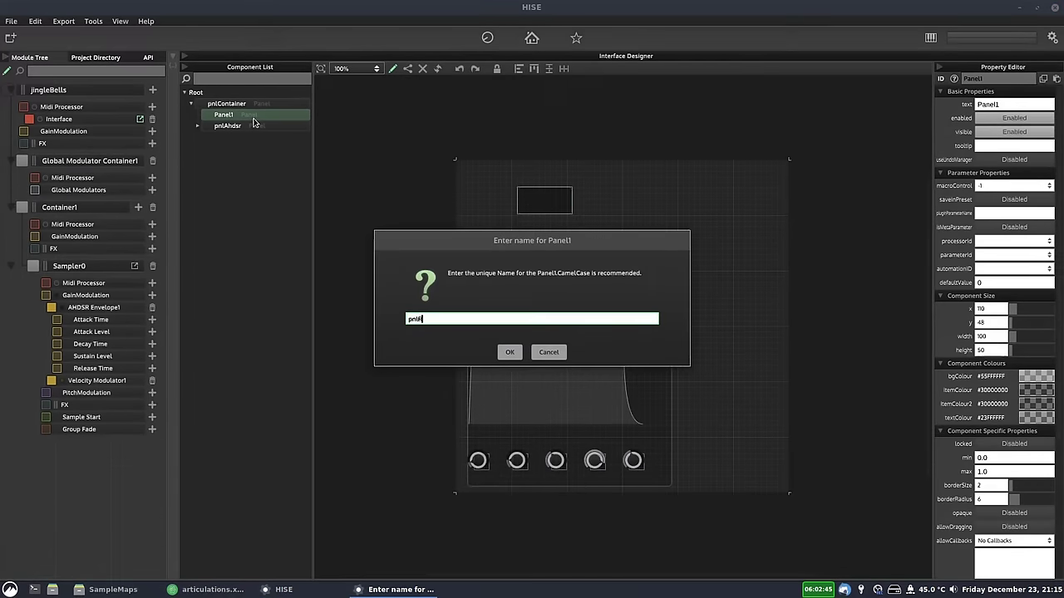
type("everb")
key("Return")
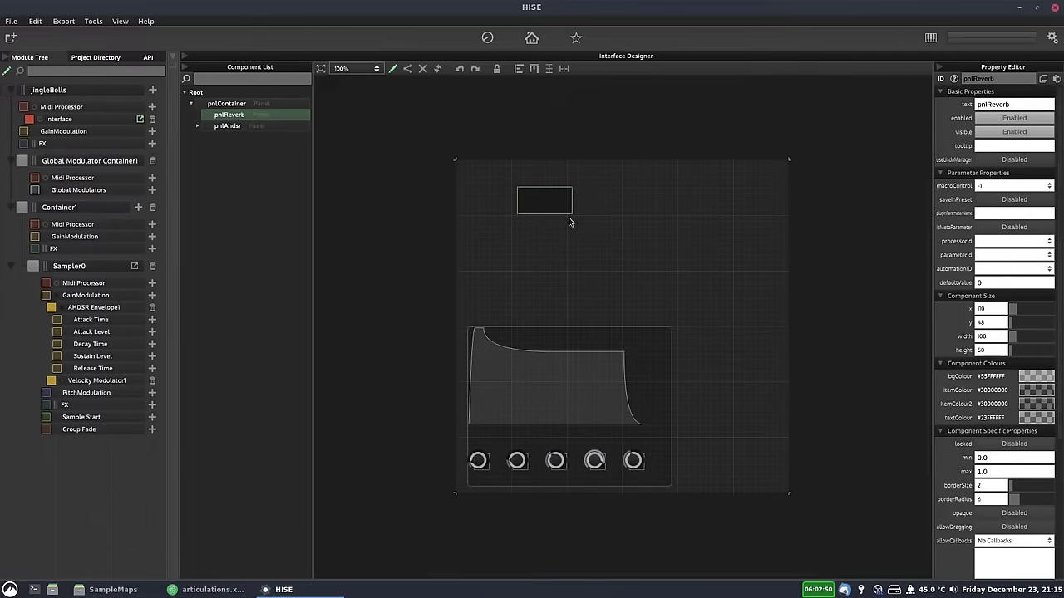
left_click_drag(566, 210, 622, 274)
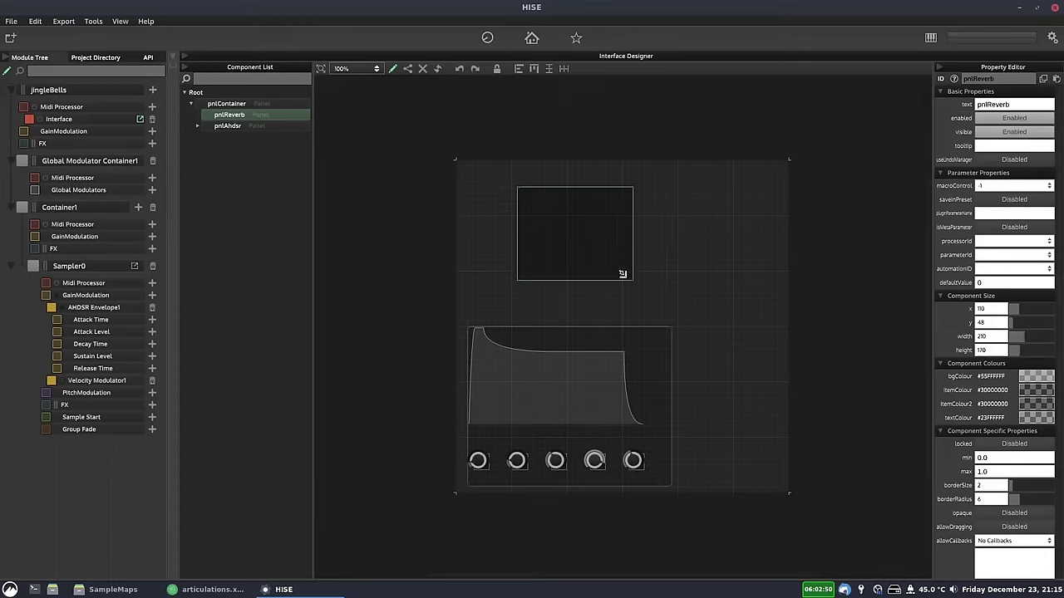
Duplicate the Attack knob, nest the copy inside pnlReverb and place it near that panel's centre.
left_click(480, 464)
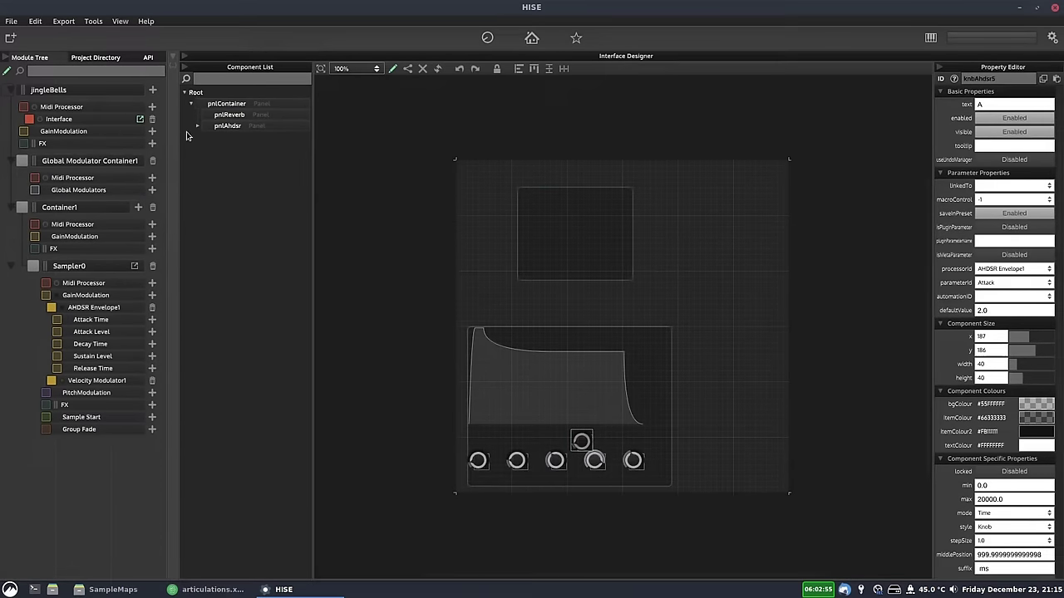
left_click(197, 127)
left_click_drag(240, 207, 211, 130)
left_click(197, 138)
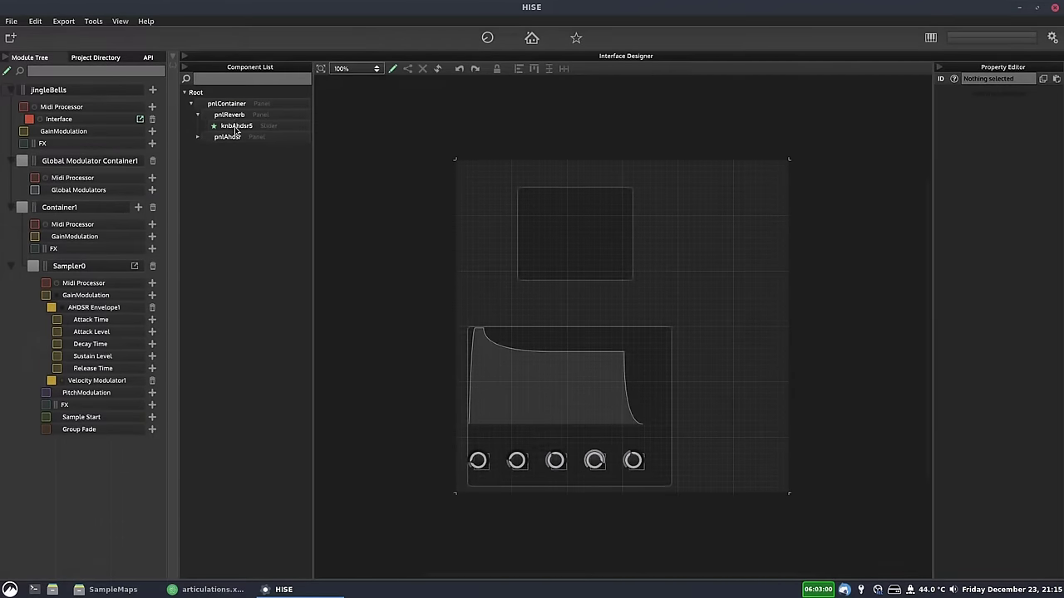
left_click(236, 125)
left_click_drag(577, 434, 572, 232)
Rename the copied knob knbReverbWet and set its mode to NormalizedPercentage.
double_click(233, 127)
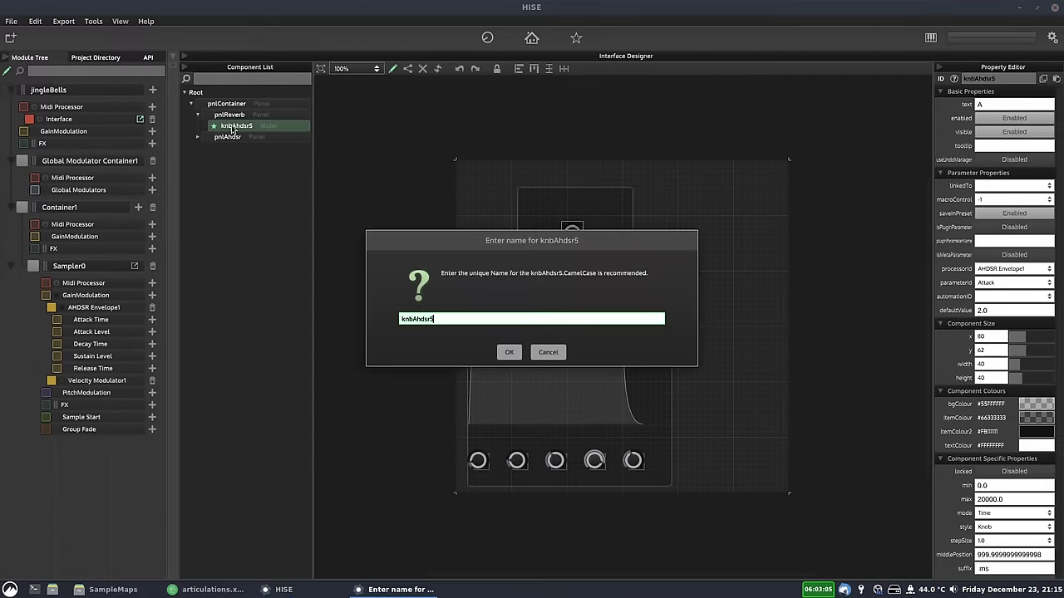
type("everbWet")
key("Return")
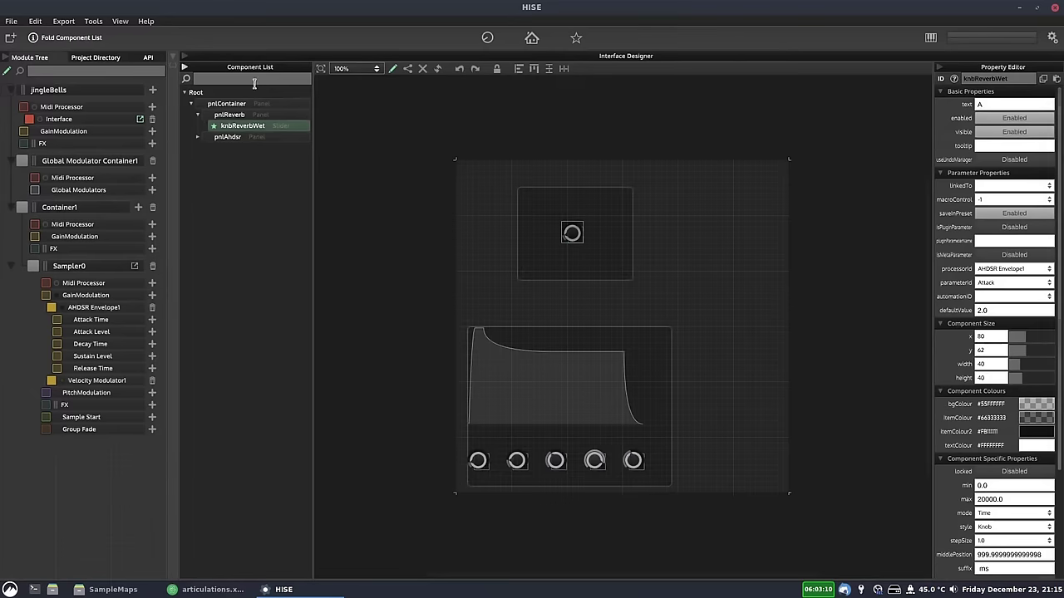
left_click(1004, 515)
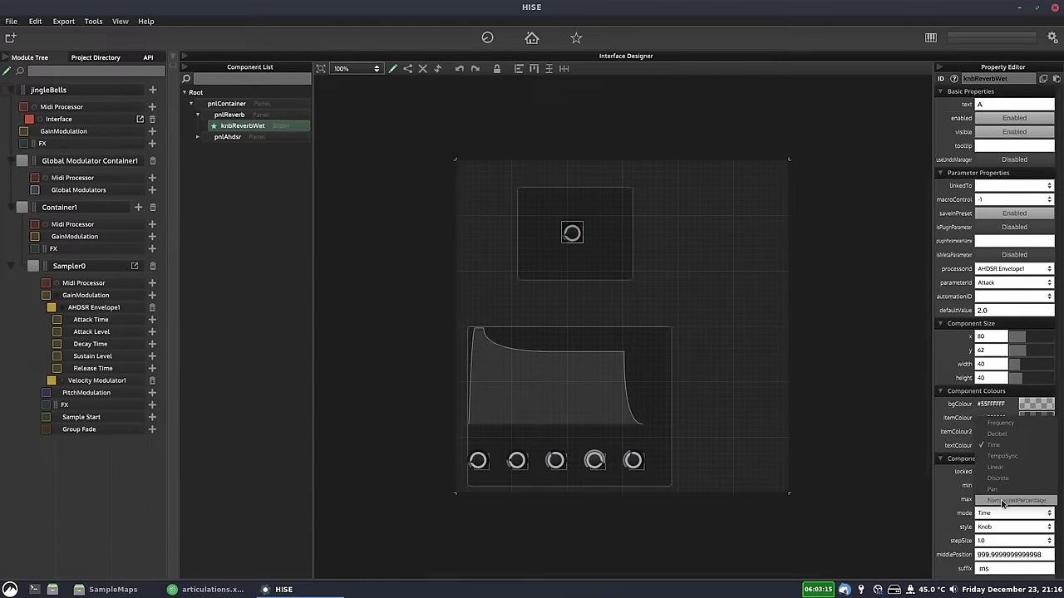
left_click(1004, 502)
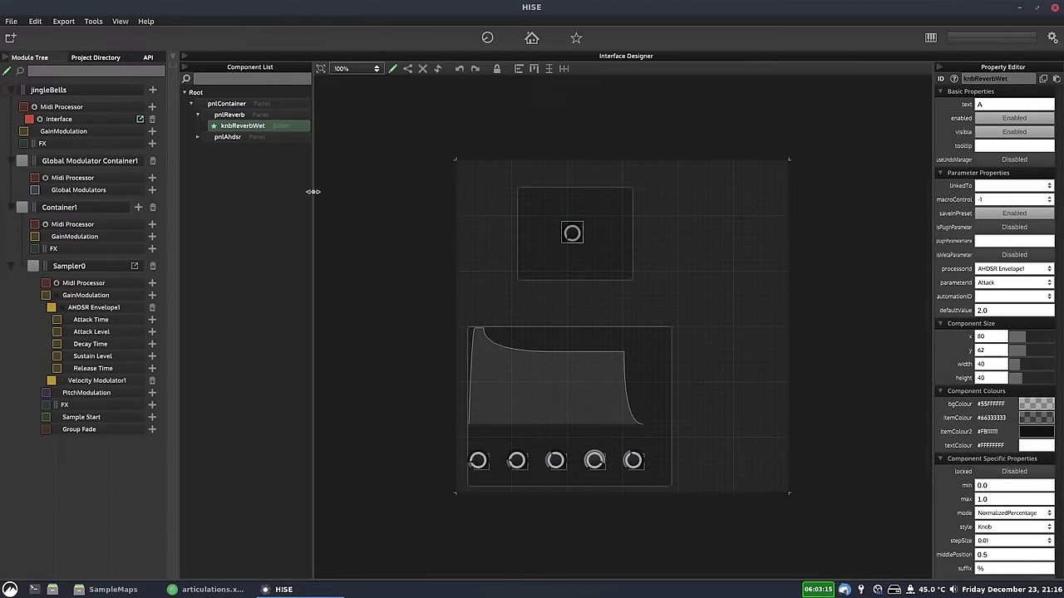
Add a Simple Reverb to Container1's FX chain, set its Wet Level to 100% and close its editor.
left_click(152, 250)
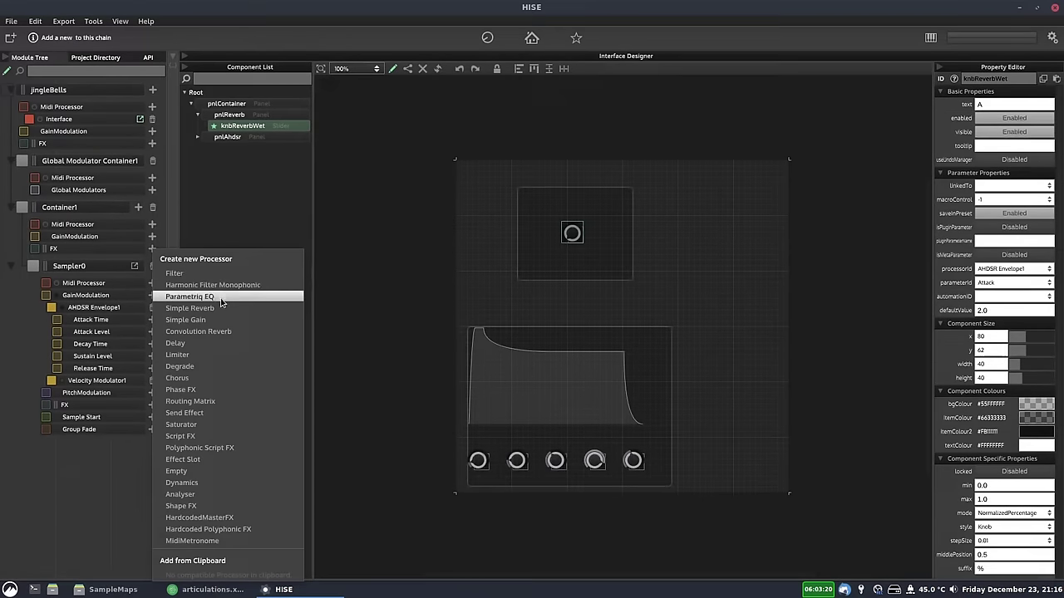
left_click(190, 309)
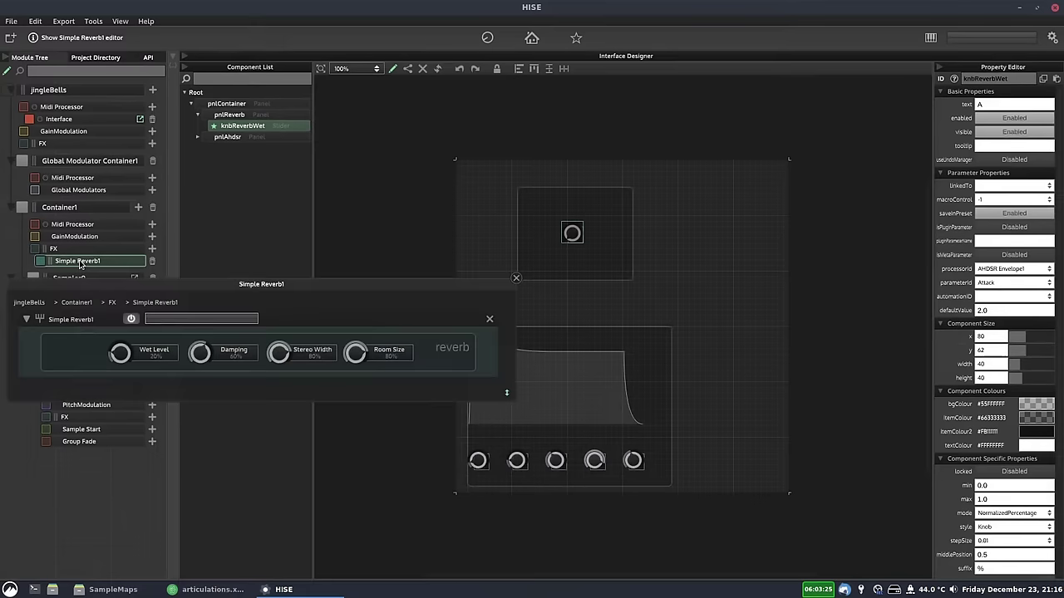
left_click(83, 260)
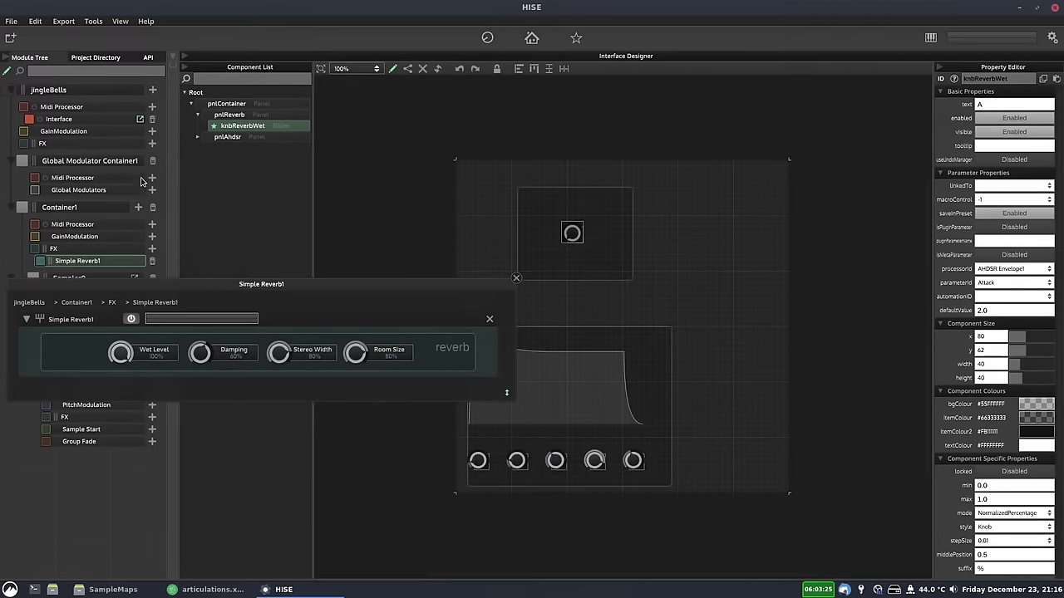
left_click_drag(121, 351, 139, 343)
left_click(1013, 270)
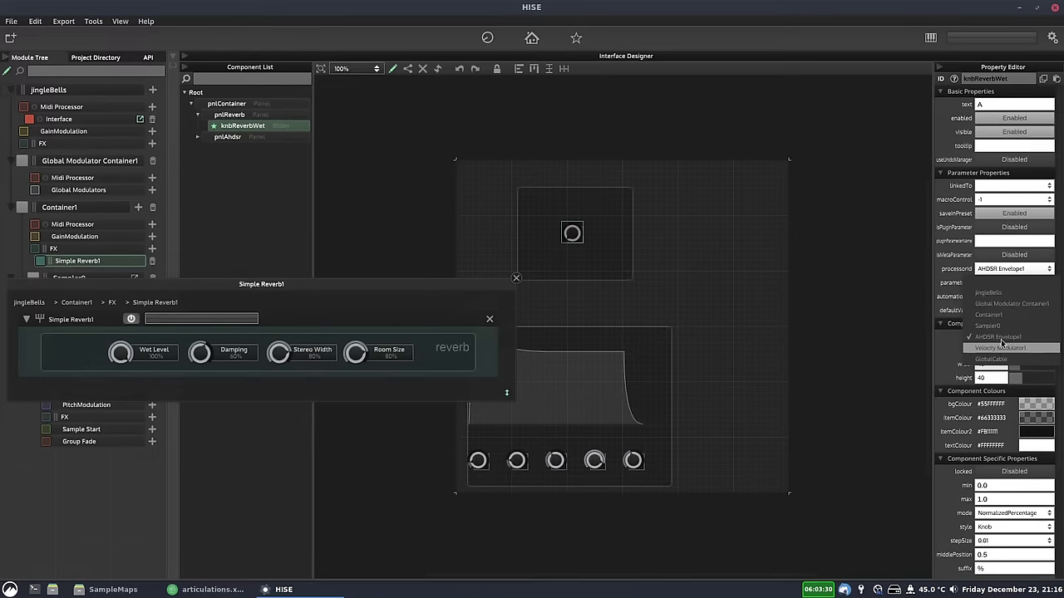
left_click(534, 319)
left_click(517, 280)
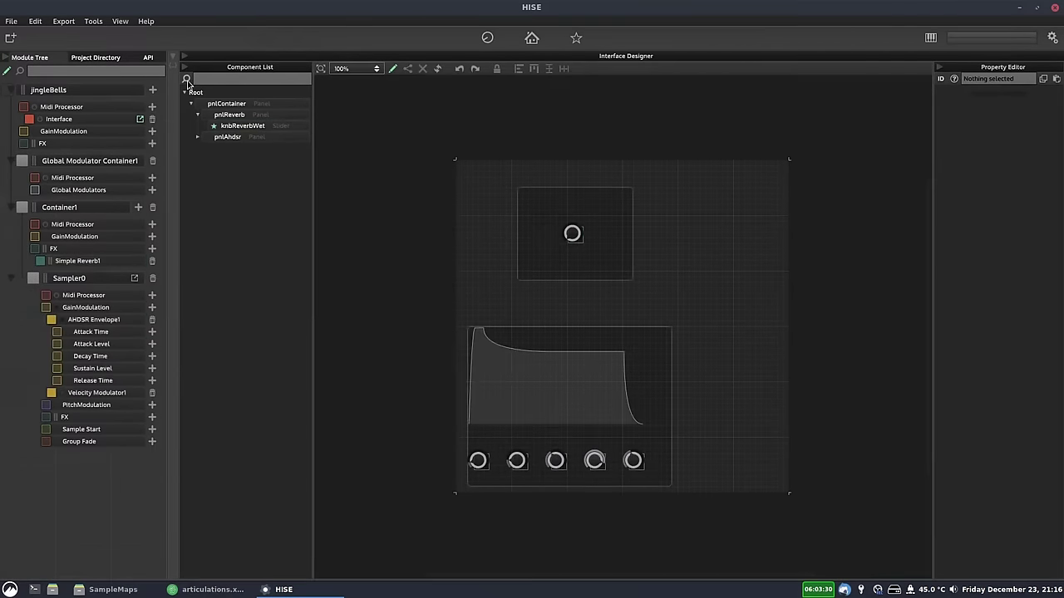
Recompile the interface script from the code editor, then fold the editor away.
left_click(177, 56)
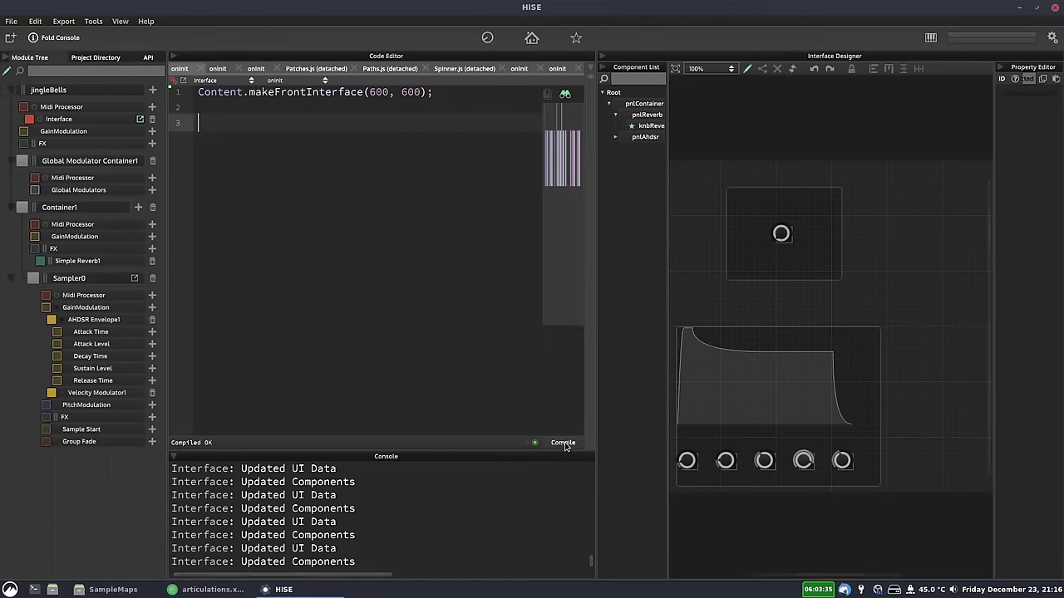
key("F5")
left_click(58, 37)
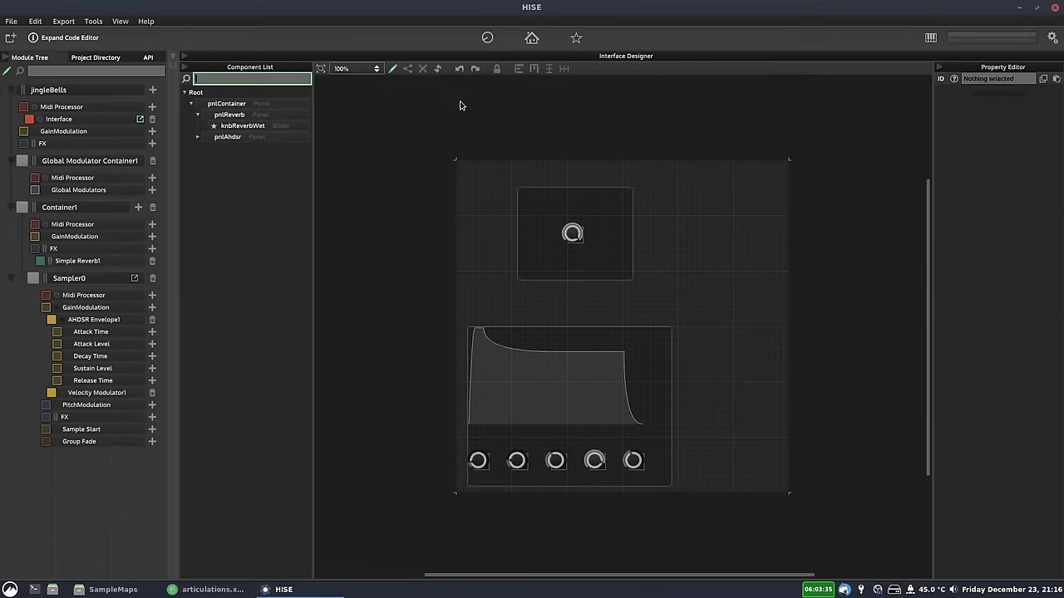
Connect knbReverbWet to the WetLevel parameter of Simple Reverb1 and reopen the code editor.
left_click(272, 129)
left_click(1010, 270)
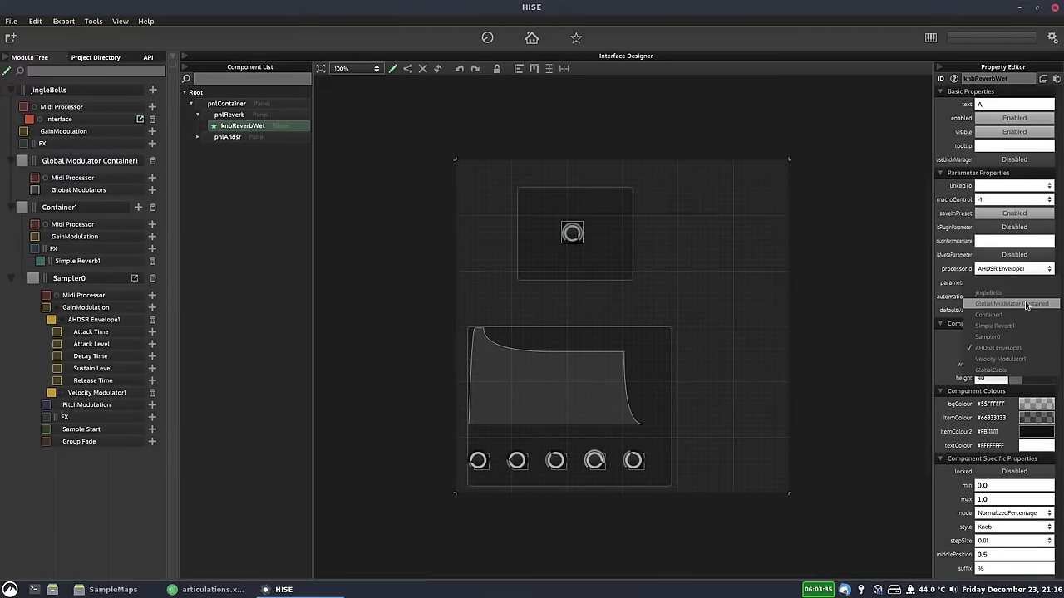
left_click(995, 326)
left_click(999, 283)
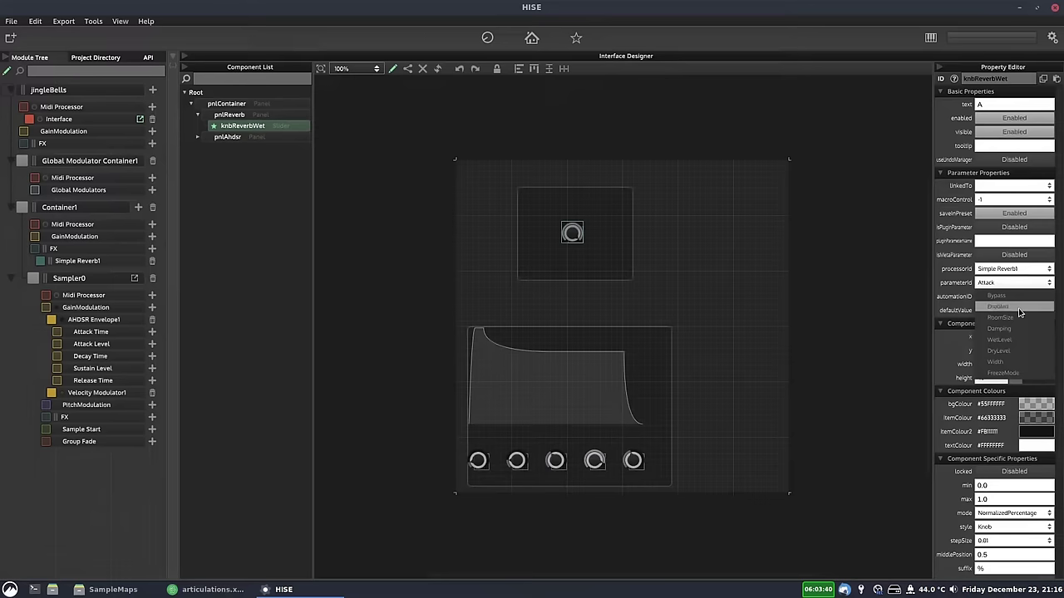
left_click(1015, 339)
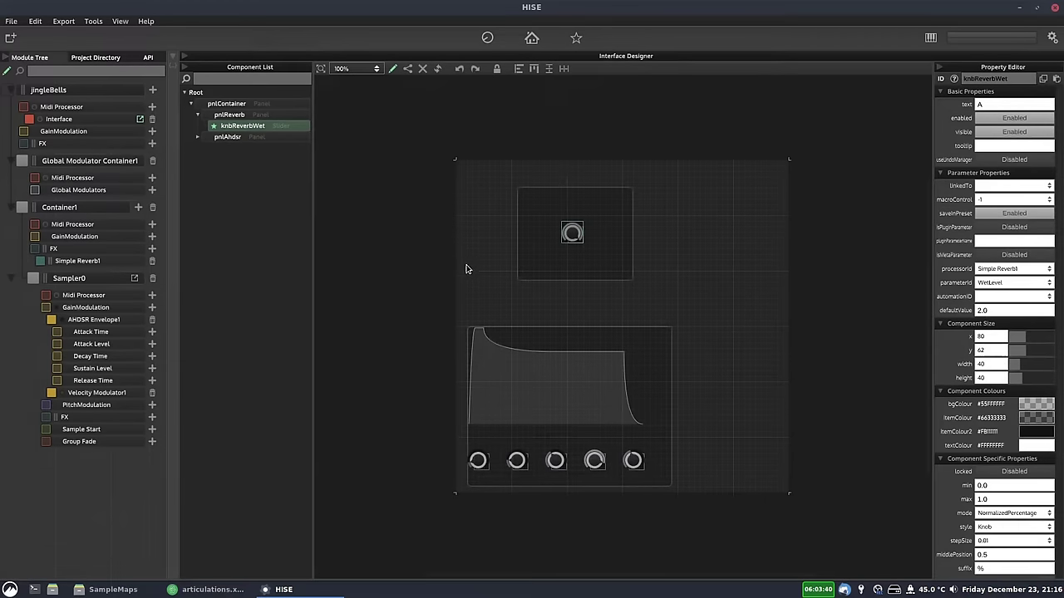
left_click(171, 58)
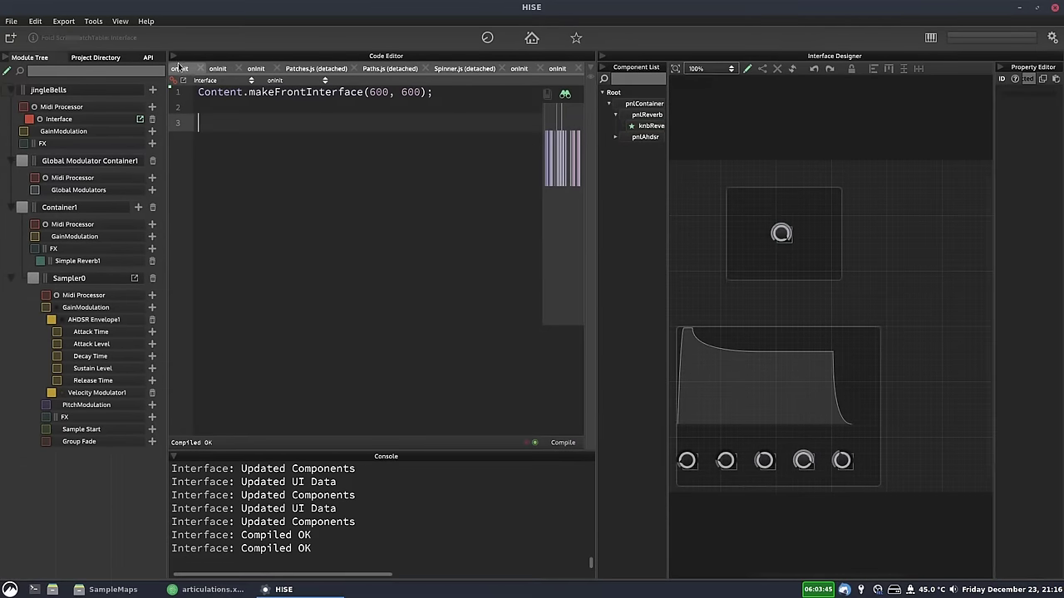
Test knbReverbWet against the Simple Reverb1 Wet Level, and set the knob's default value to 0.2.
left_click(177, 61)
left_click(78, 261)
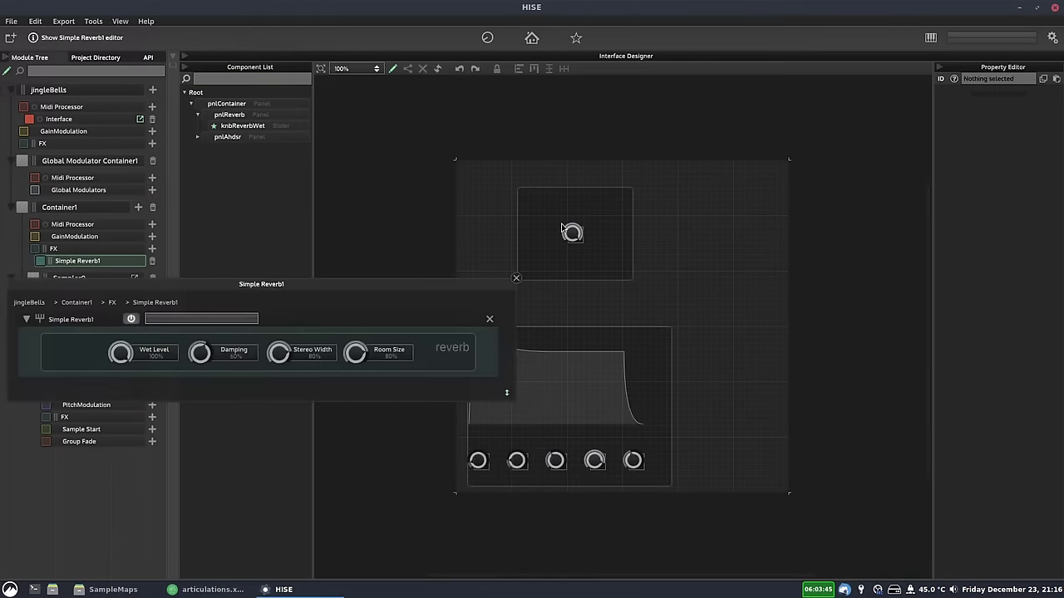
left_click(395, 71)
mouse_move(571, 232)
left_mouse_down()
mouse_move(563, 347)
mouse_move(551, 183)
mouse_move(554, 280)
mouse_move(553, 250)
left_mouse_up()
left_click(249, 129)
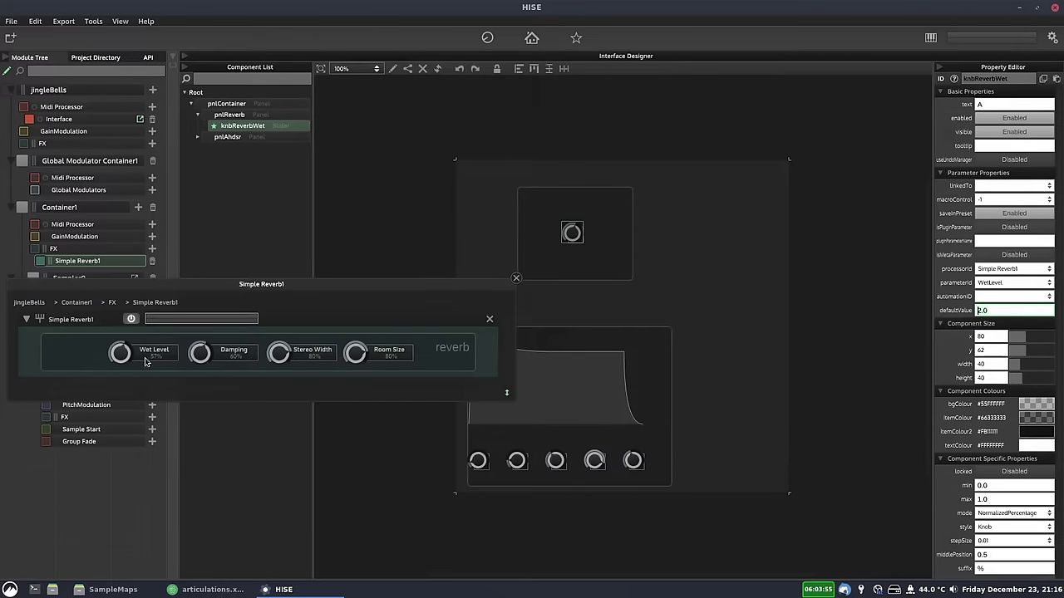
key("Return")
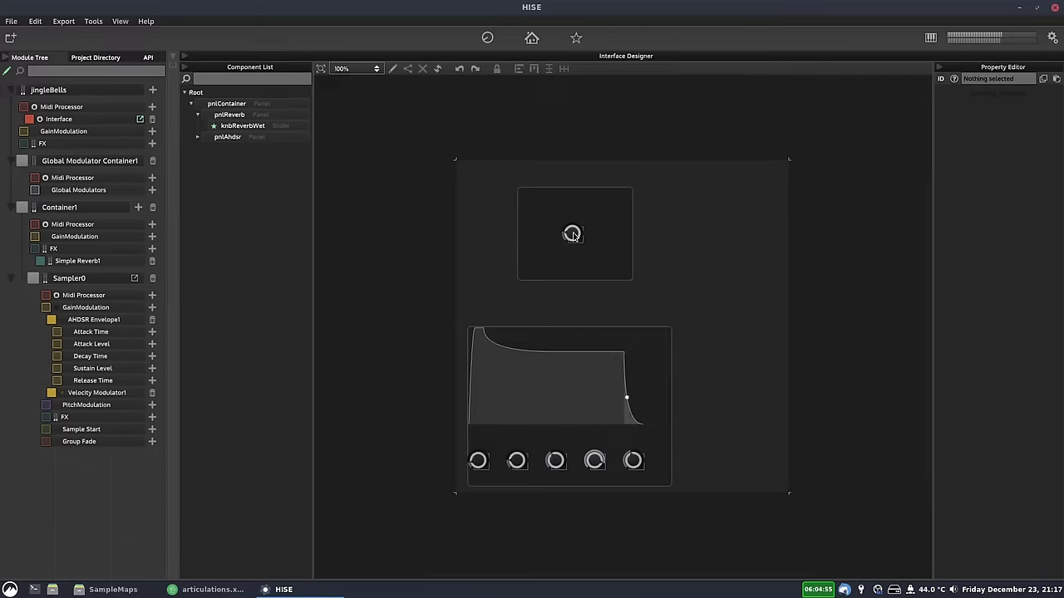
Move pnlReverb to x 20, y 60 and shrink it to 120 × 120 with knbReverbWet centred inside.
left_click_drag(572, 234, 522, 263)
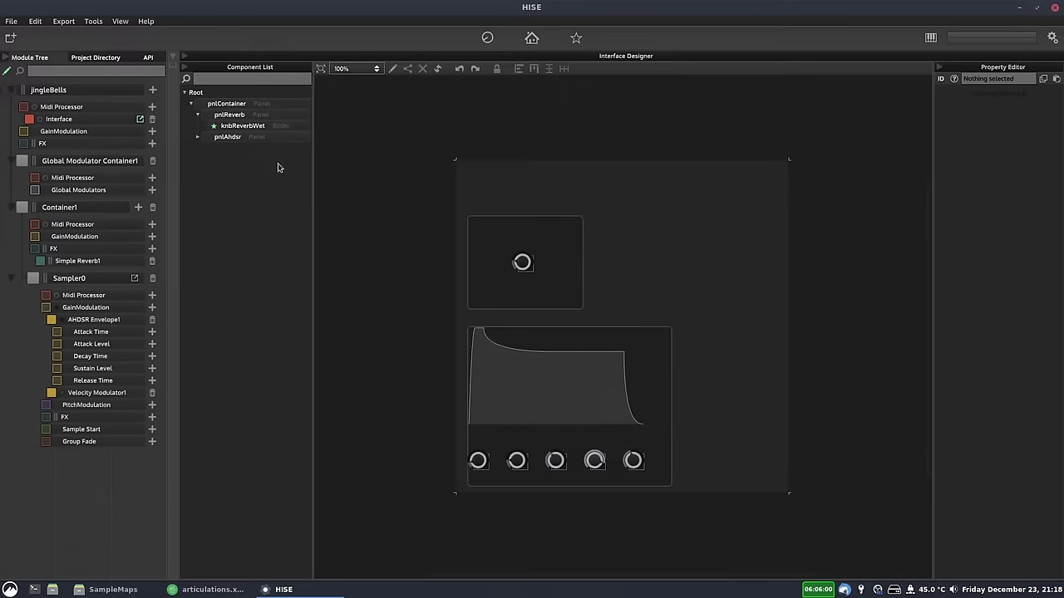
left_click(229, 119)
left_click_drag(564, 235, 560, 201)
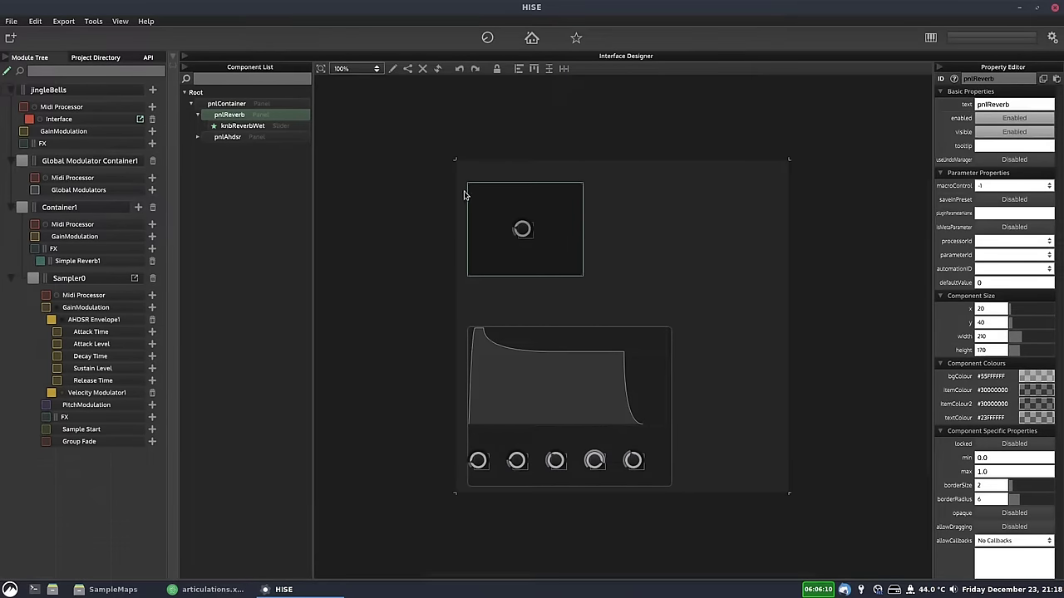
left_click_drag(530, 206, 511, 187)
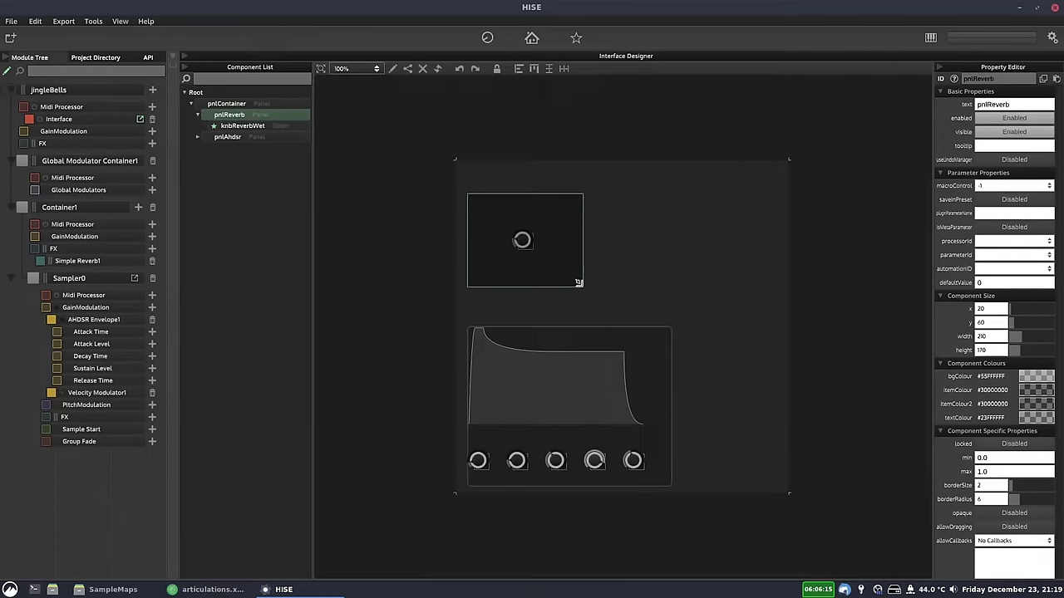
left_click_drag(579, 282, 502, 229)
left_click(241, 126)
Move pnlAhdsr beside the reverb panel at x 170, y 60 and resize it to 410 × 190.
left_click(233, 136)
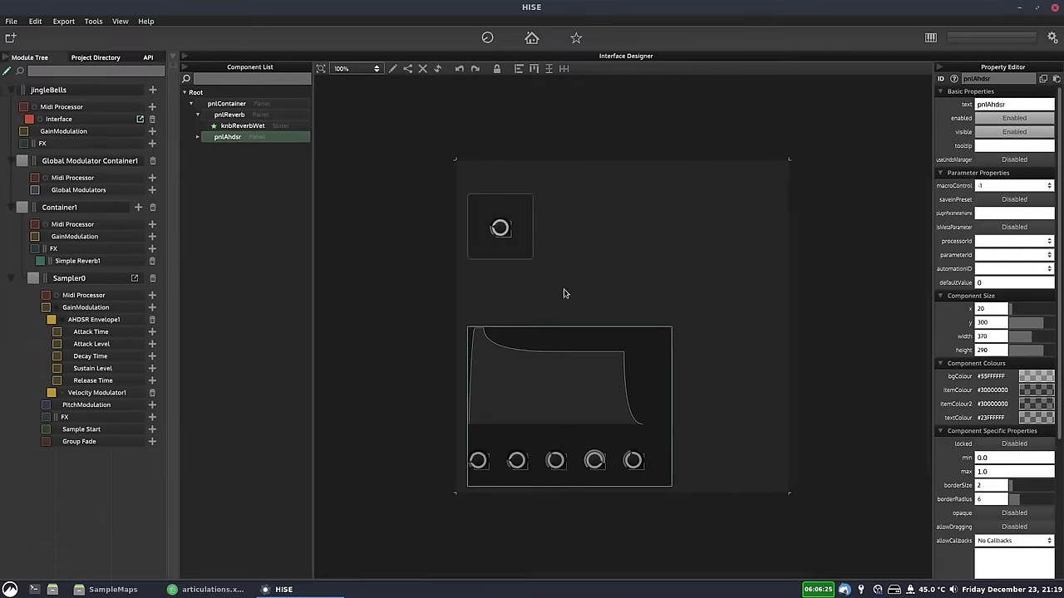
left_click_drag(572, 339, 656, 205)
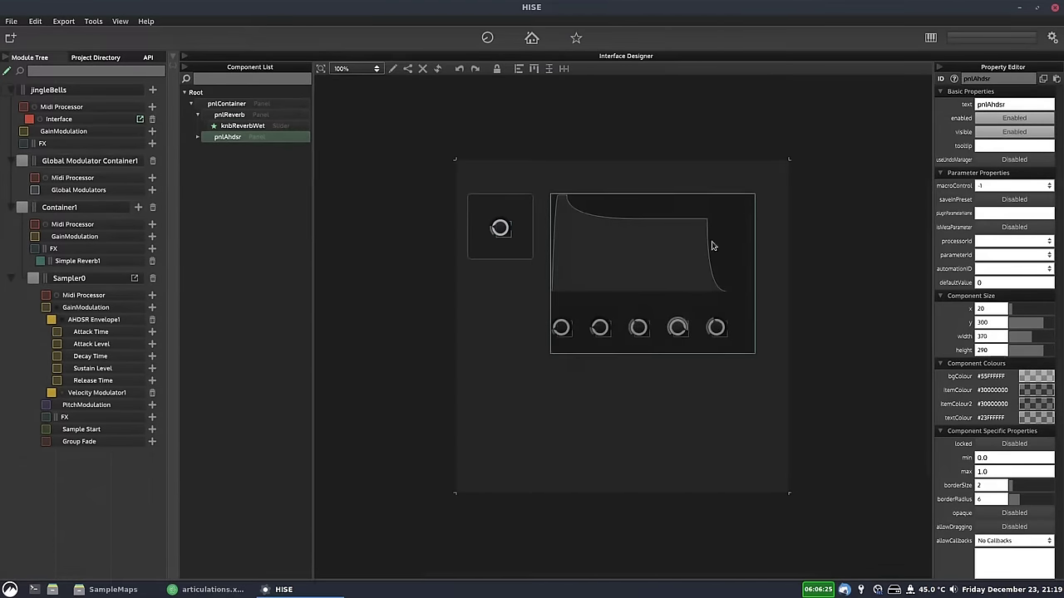
left_click_drag(747, 349, 772, 294)
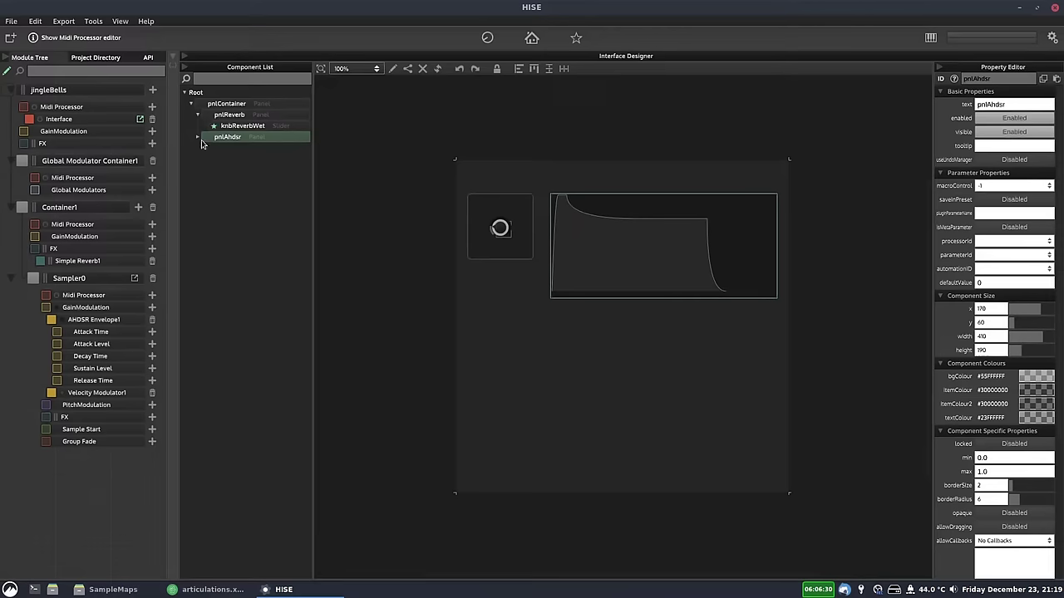
Reposition the fltAhdsr graph at x 20, y 10 inside pnlAhdsr and resize it to 270 × 160.
left_click(198, 137)
left_click(239, 149)
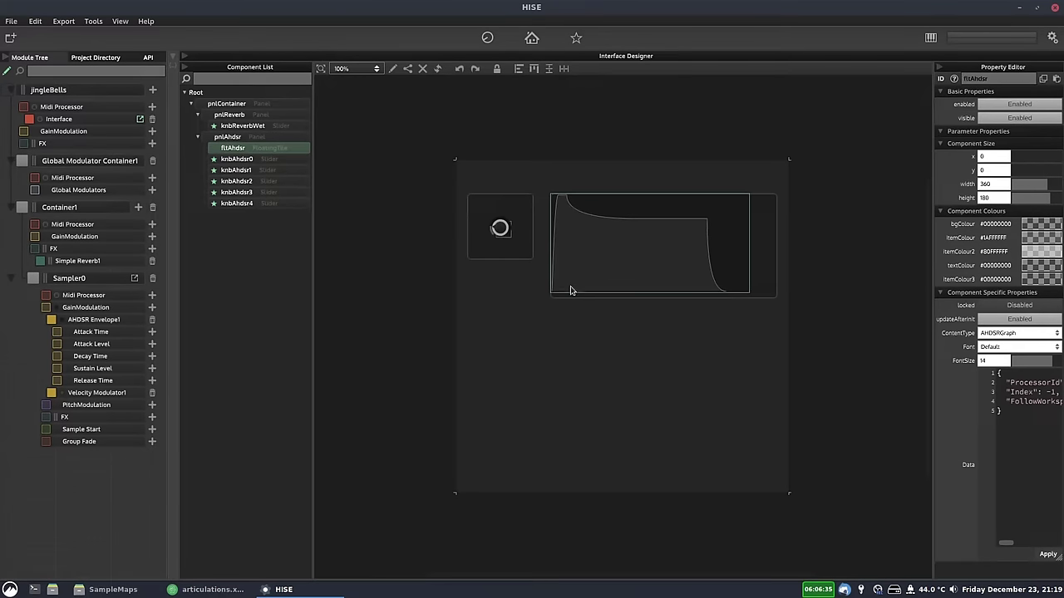
left_click_drag(555, 290, 617, 269)
left_click_drag(743, 252, 669, 287)
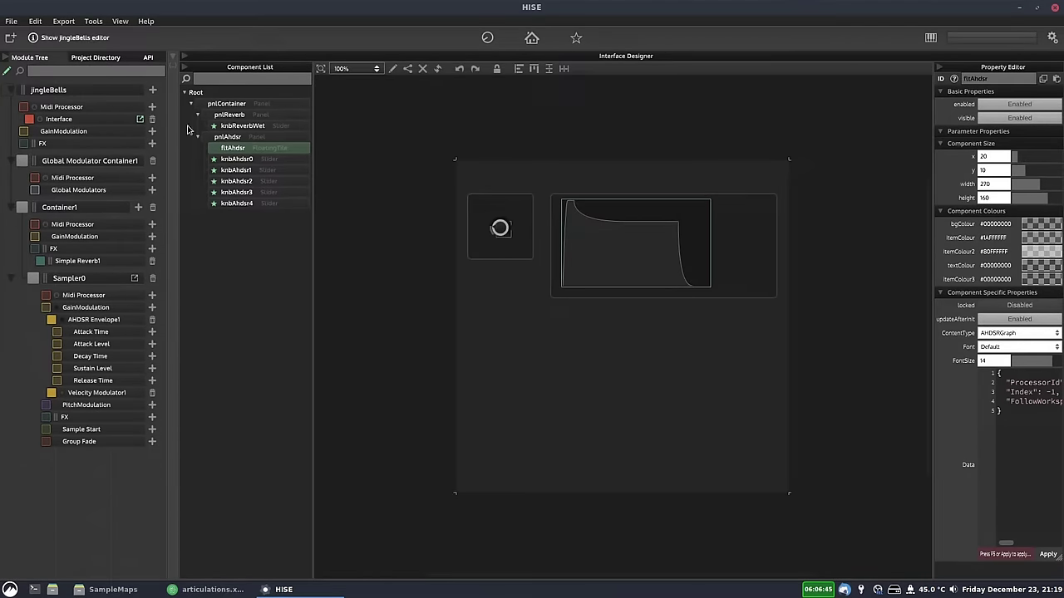
Stack knbAhdsr0 through knbAhdsr3 in a vertical column at x 330, beside the envelope graph.
left_click(237, 159)
left_click_drag(560, 328, 742, 219)
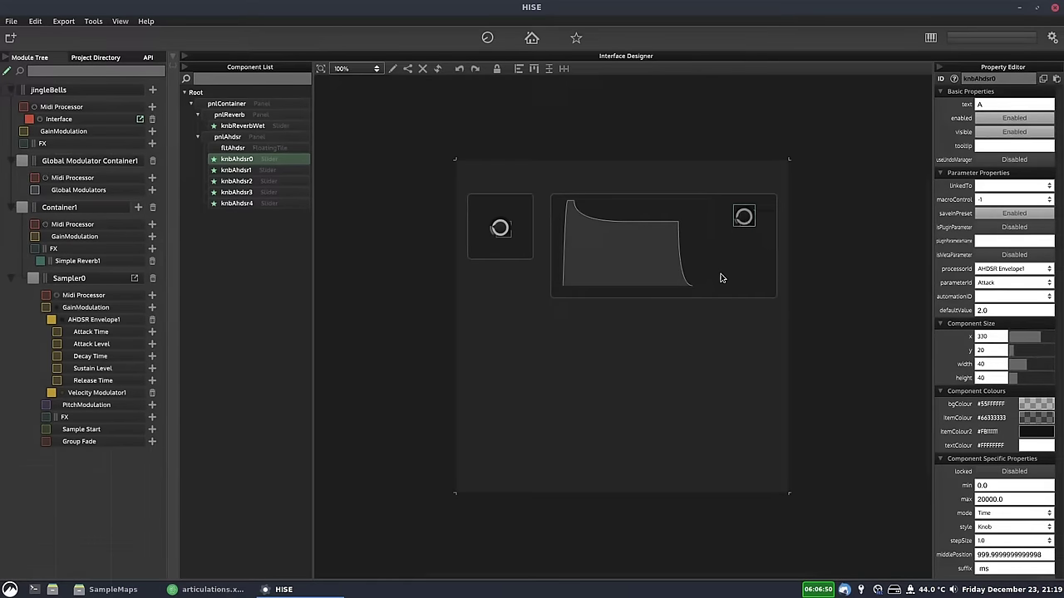
left_click(263, 170)
left_click_drag(601, 321, 744, 245)
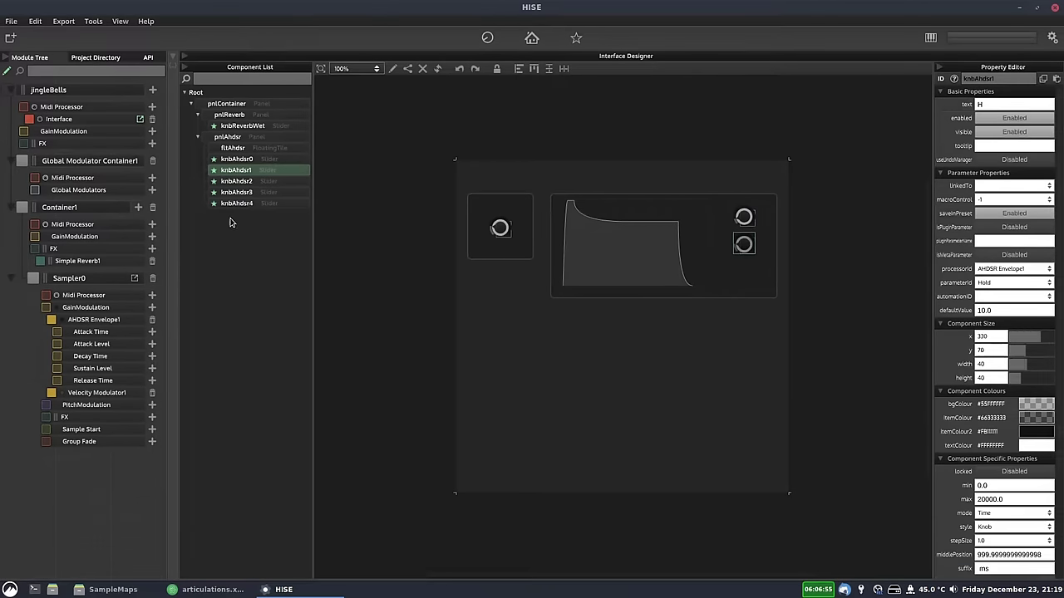
left_click(237, 181)
left_click_drag(637, 323, 744, 272)
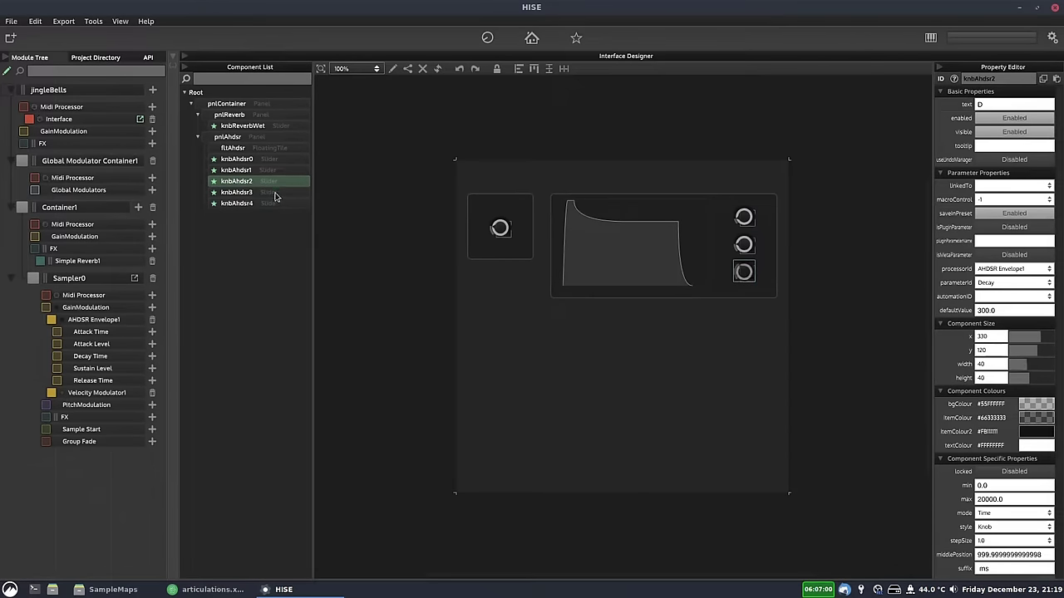
left_click(241, 192)
left_click_drag(678, 327, 746, 322)
Extend pnlAhdsr downward to hold all five knobs and distribute knbAhdsr0 through knbAhdsr4 vertically with equal spacing.
left_click(617, 297)
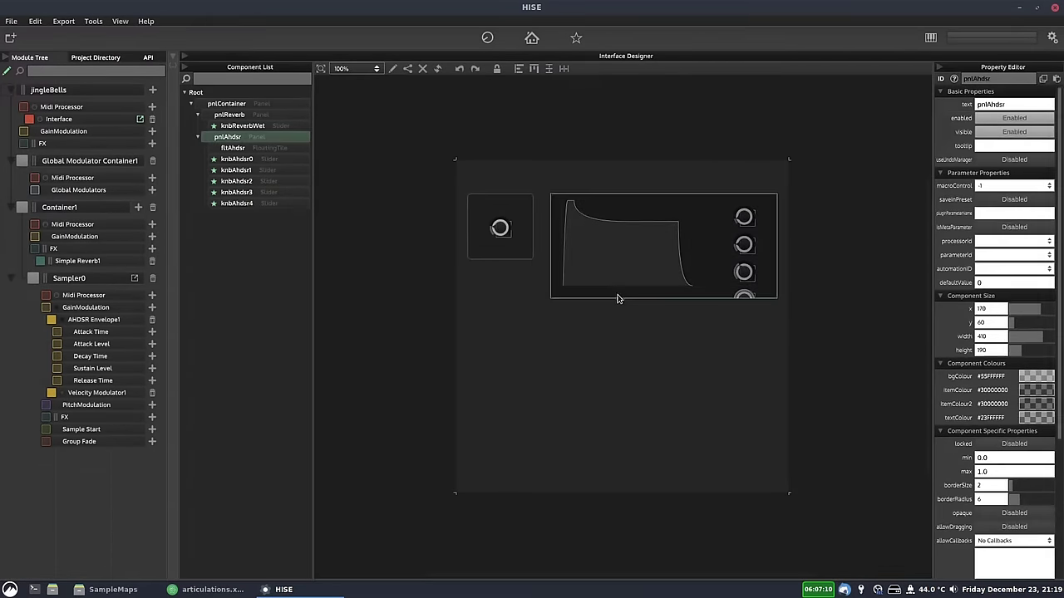
left_click_drag(618, 297, 610, 340)
left_click(240, 161)
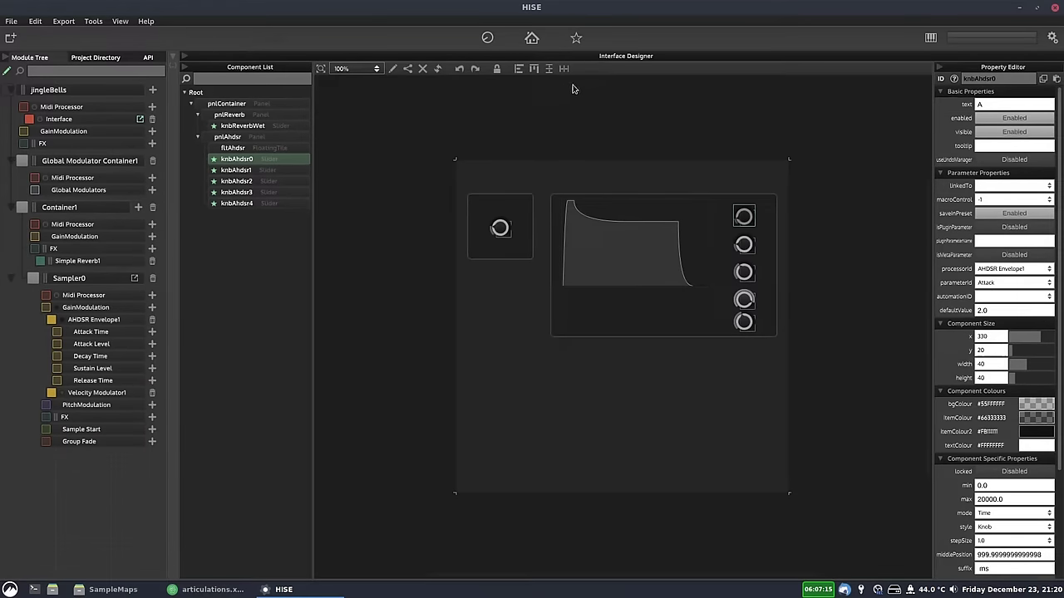
key("ctrl+a")
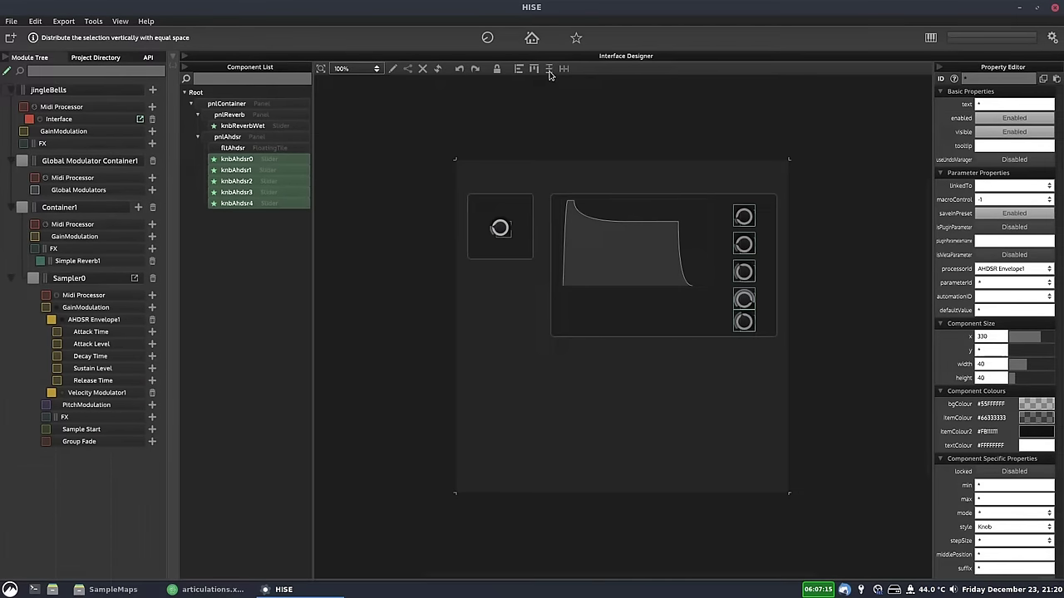
left_click(550, 73)
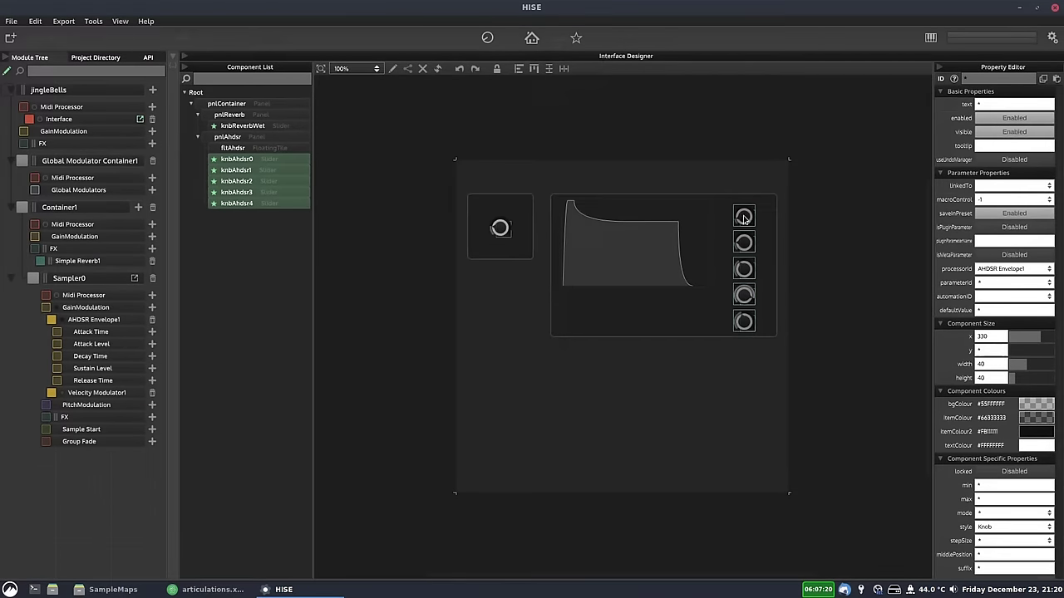
left_click_drag(745, 273, 745, 239)
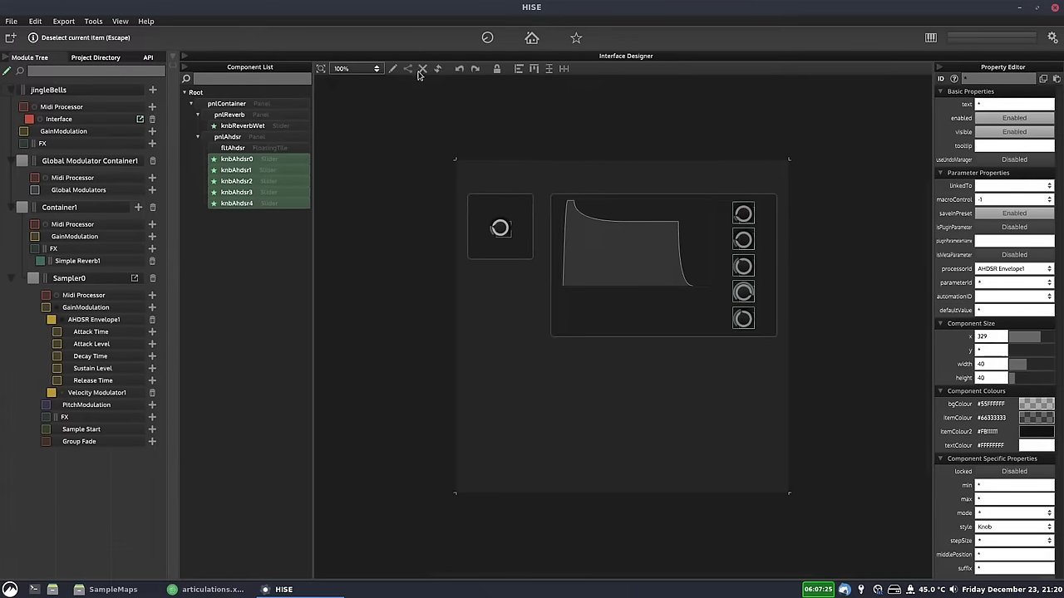
Move the fltAhdsr graph down to y 50 and increase its height to 180.
left_click_drag(625, 238, 620, 286)
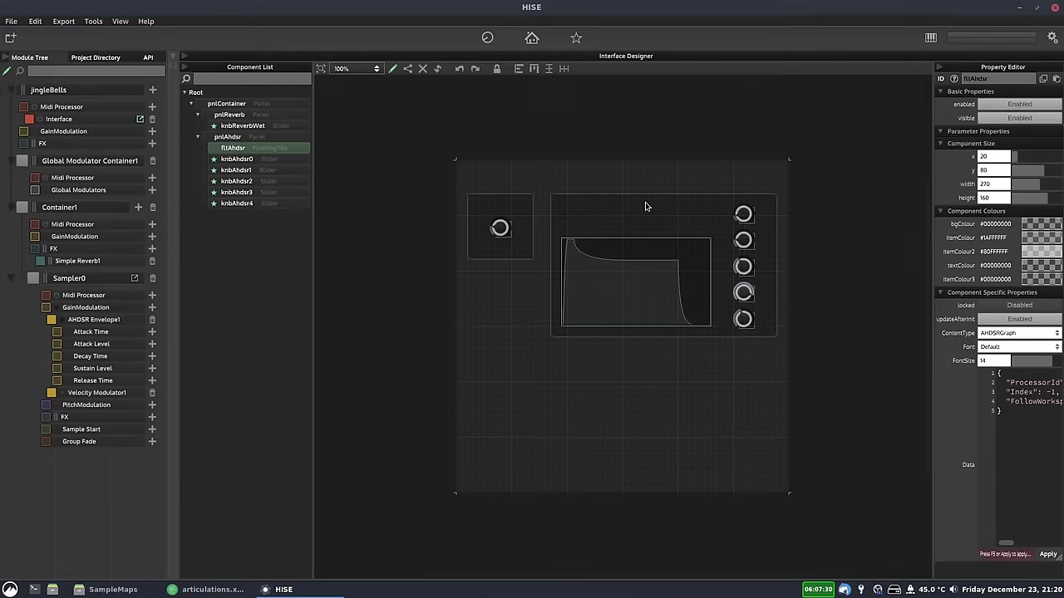
key("shift+Up")
key("shift+Up")
key("shift+Up")
key("ctrl+shift+Down")
key("ctrl+shift+Down")
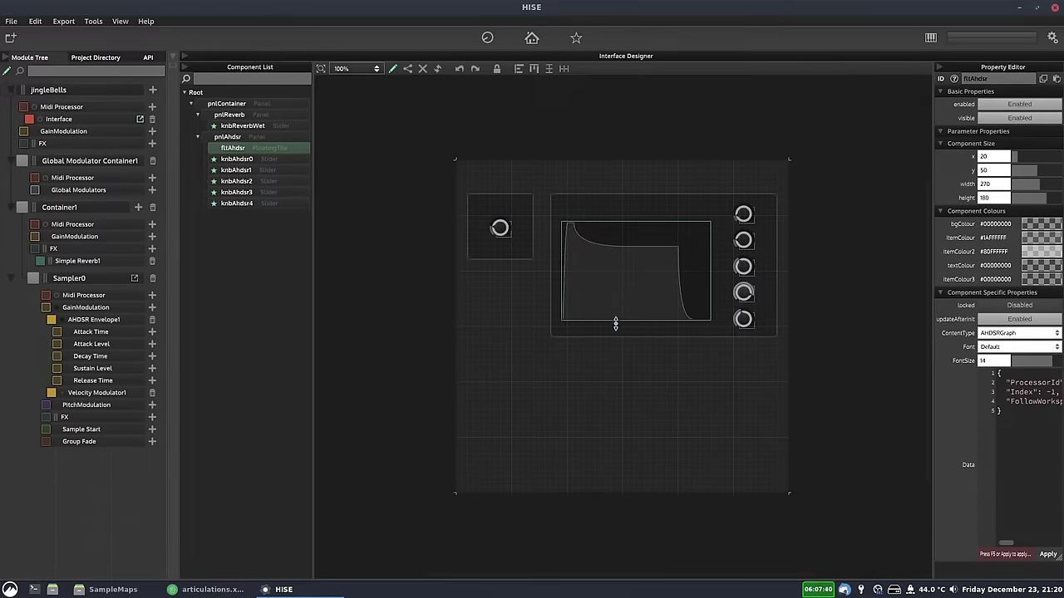
Extend pnlReverb to a height of 260 and duplicate knbReverbWet inside it.
left_click(513, 245)
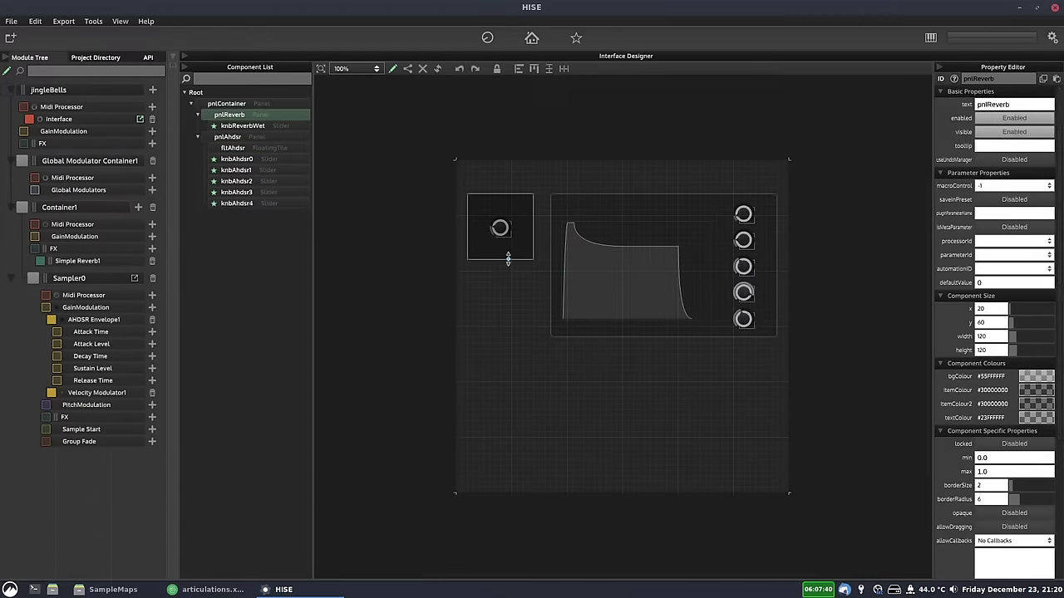
left_click_drag(507, 257, 508, 339)
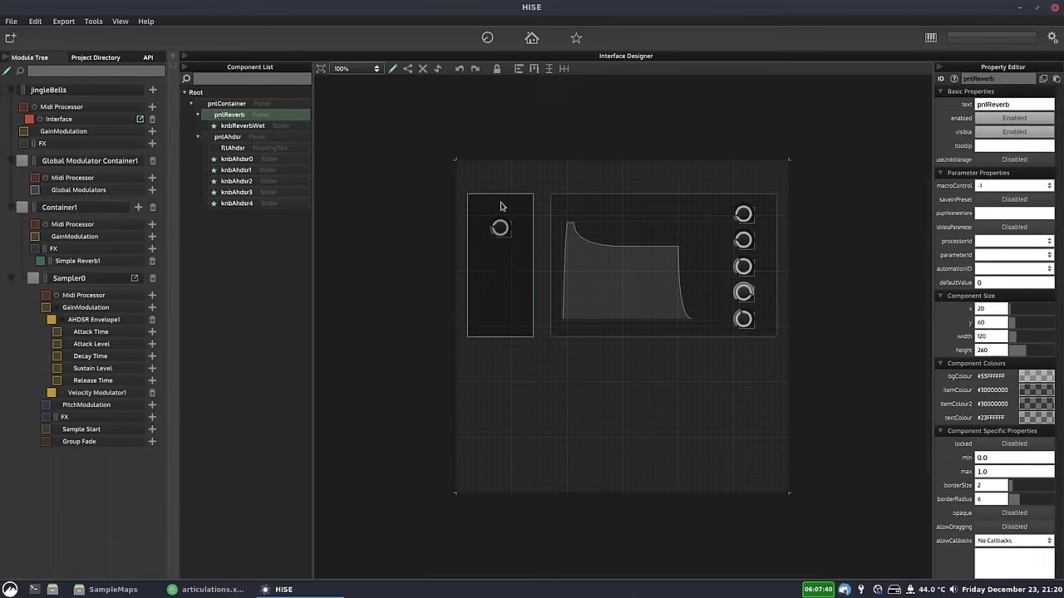
left_click(253, 126)
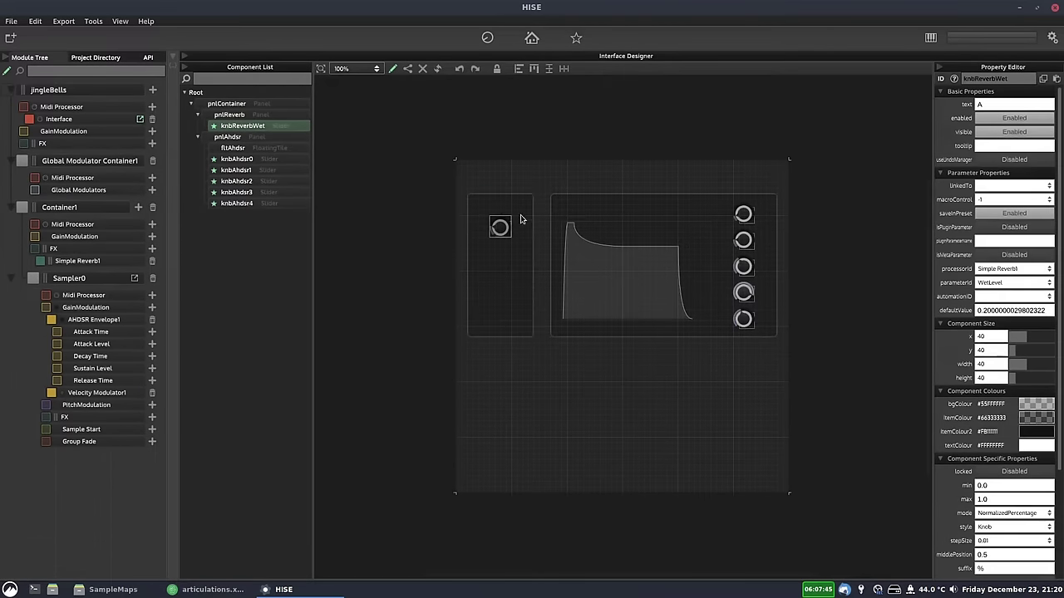
key("ctrl+d")
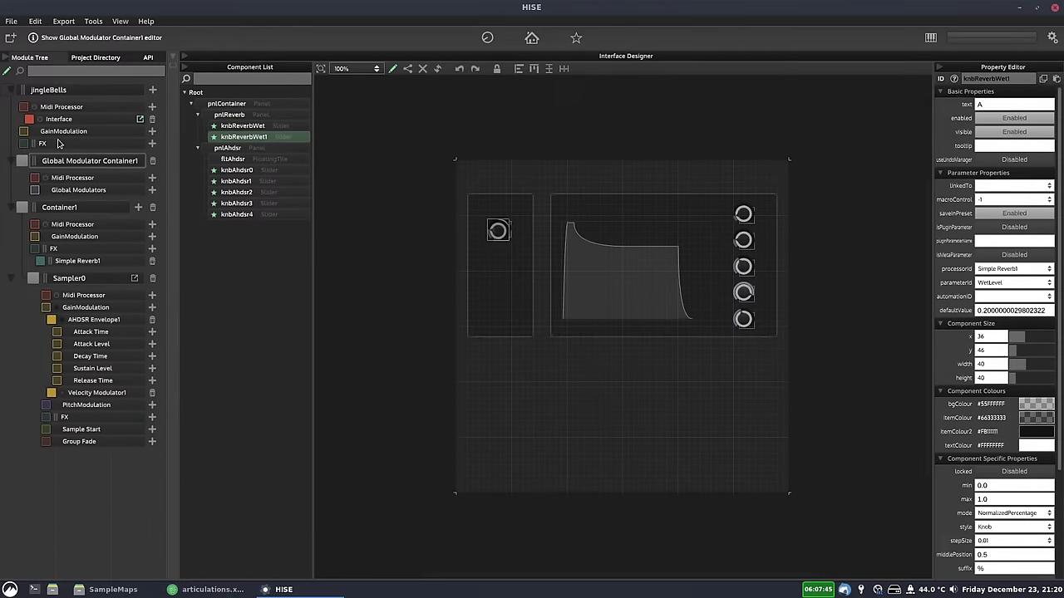
Connect the duplicated knob knbReverbWet1 to the Damping parameter of Simple Reverb1 and enter 60 as its default value.
left_click(77, 261)
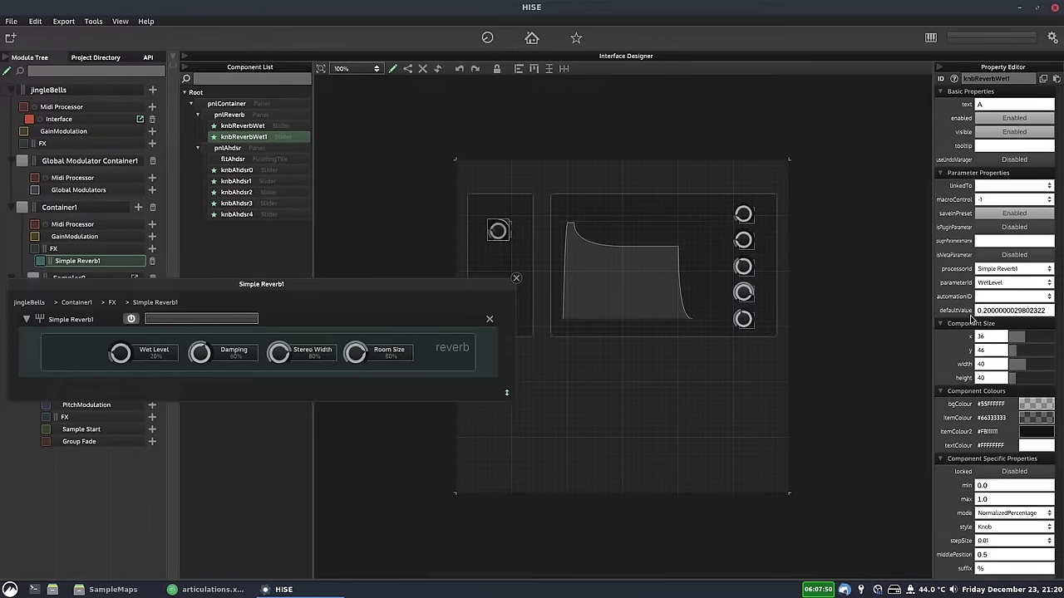
left_click(1001, 289)
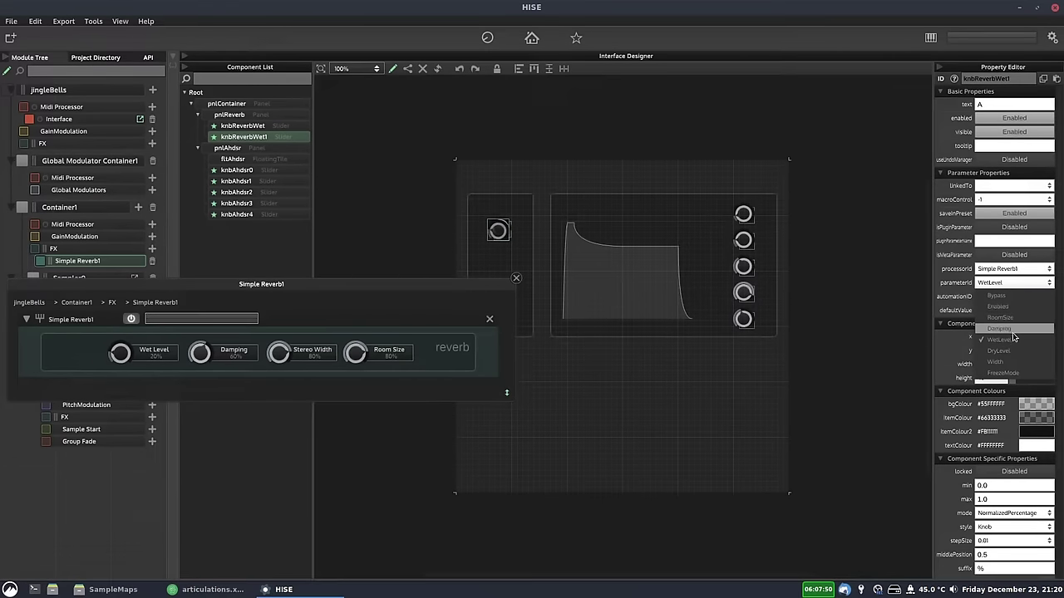
left_click(998, 310)
left_click(1015, 311)
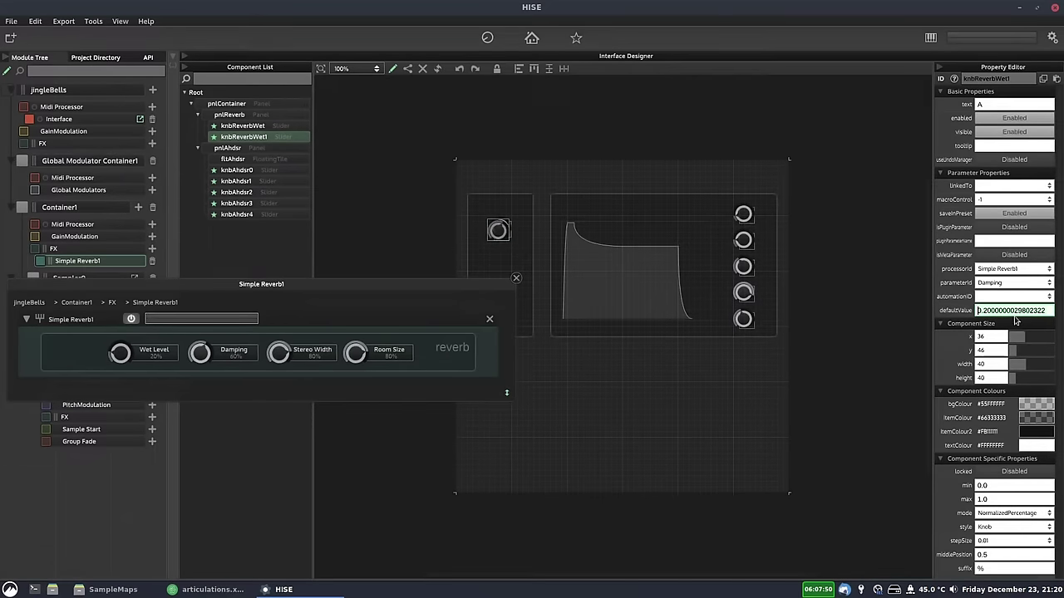
key("ctrl+a")
type("60")
Place knbReverbWet1 below the wet knob at x 40, y 90, and duplicate it to x 40, y 150.
left_click_drag(498, 230, 499, 254)
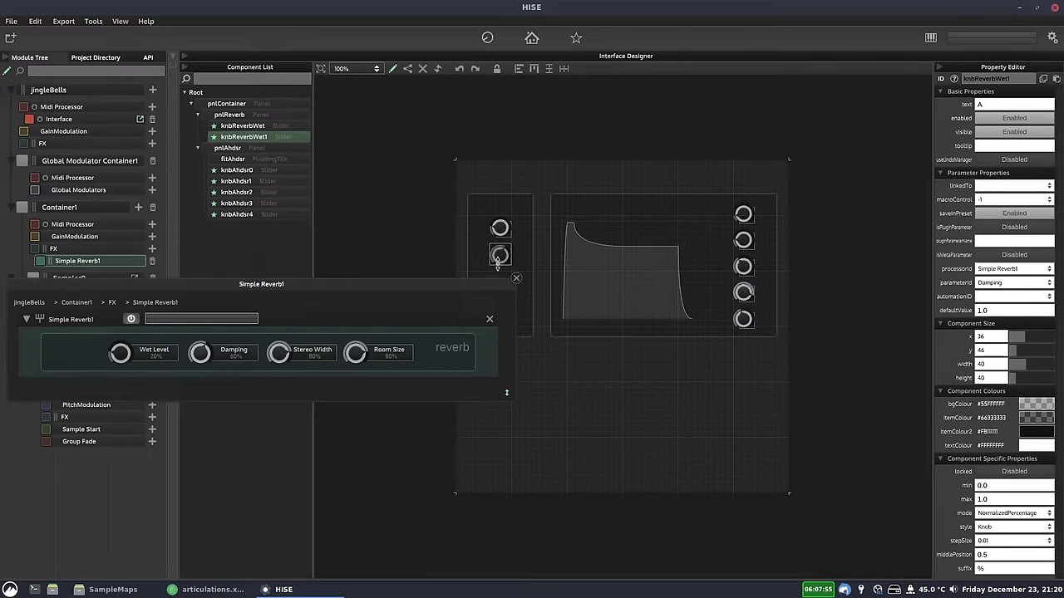
left_click_drag(409, 293, 344, 367)
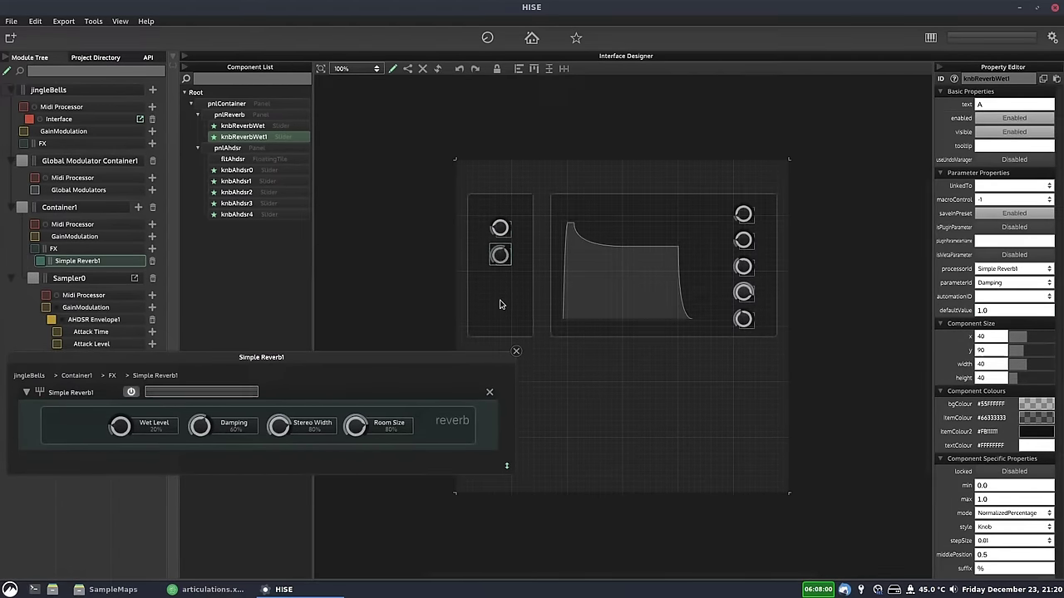
left_click_drag(499, 268, 500, 288)
Connect knbReverbWet2 to the RoomSize parameter and set its default value to 0.8.
left_click(1003, 287)
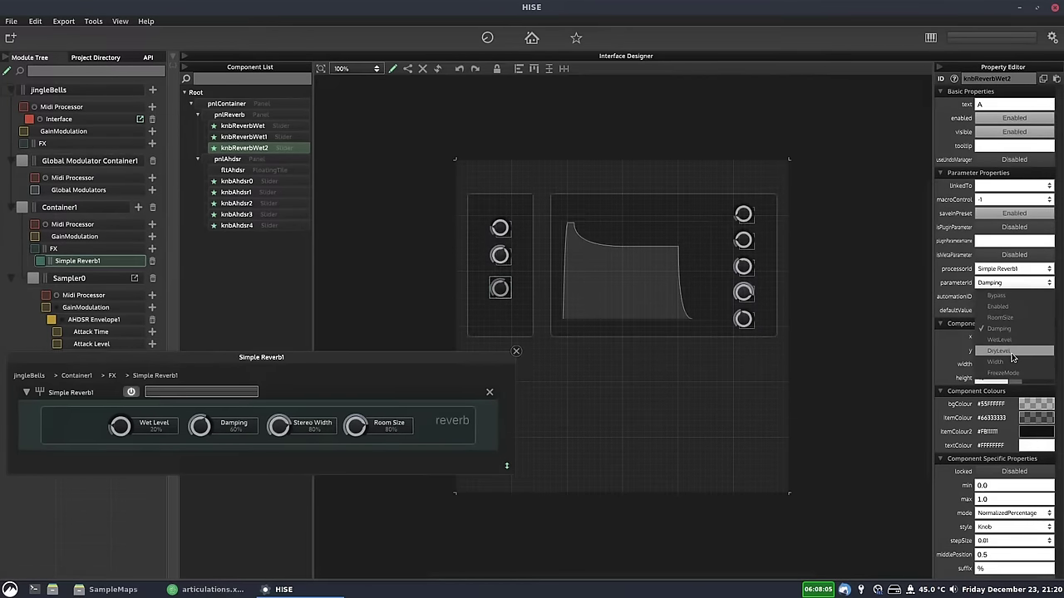
left_click(1006, 319)
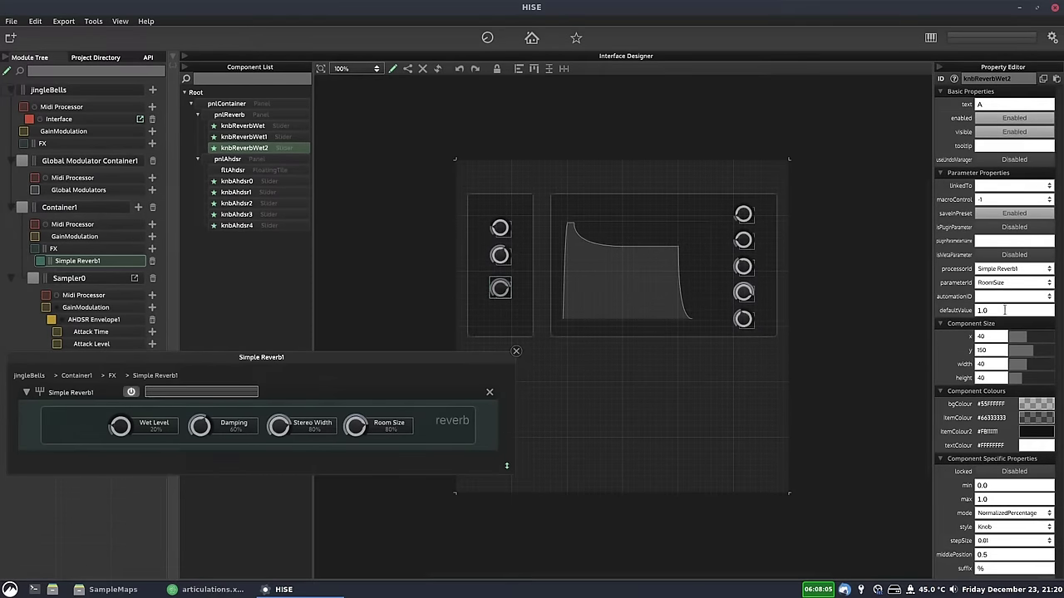
left_click(1016, 310)
type("0.8")
key("Return")
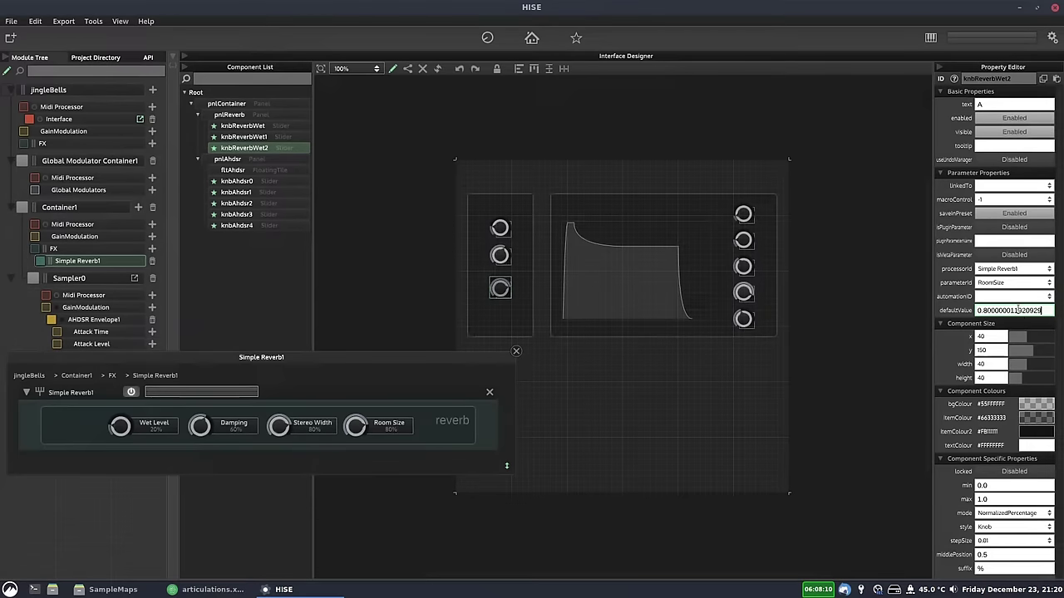
Set the default value of the Damping knob knbReverbWet1 to 0.6 and close the Simple Reverb1 editor.
left_click(500, 257)
left_click(987, 310)
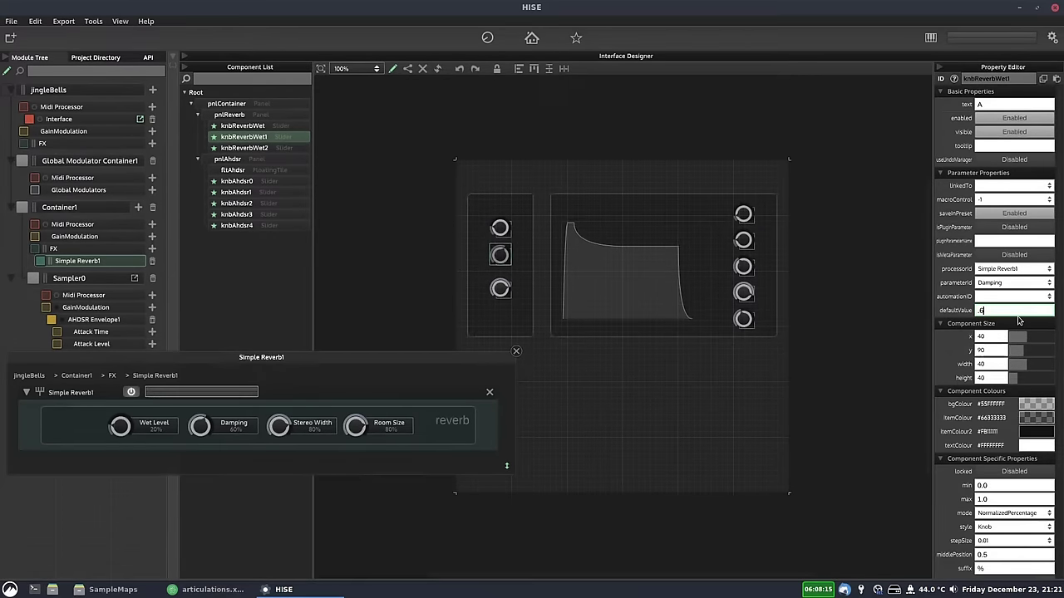
type(".6")
key("Return")
left_click(517, 353)
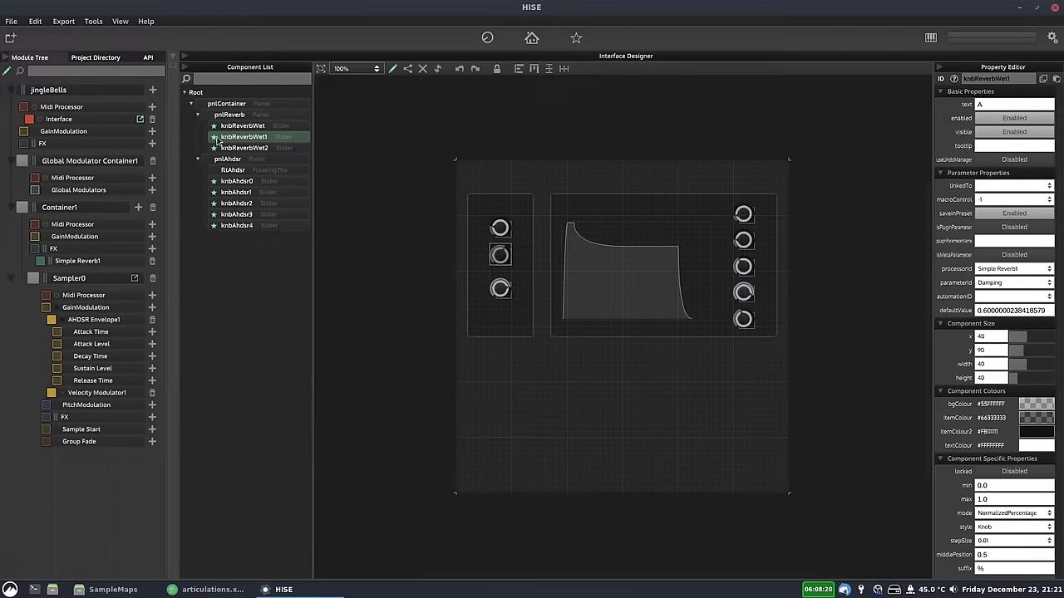
Label the three reverb knobs Wet, Damping and Size for knbReverbWet, knbReverbWet1 and knbReverbWet2 respectively.
left_click(240, 126)
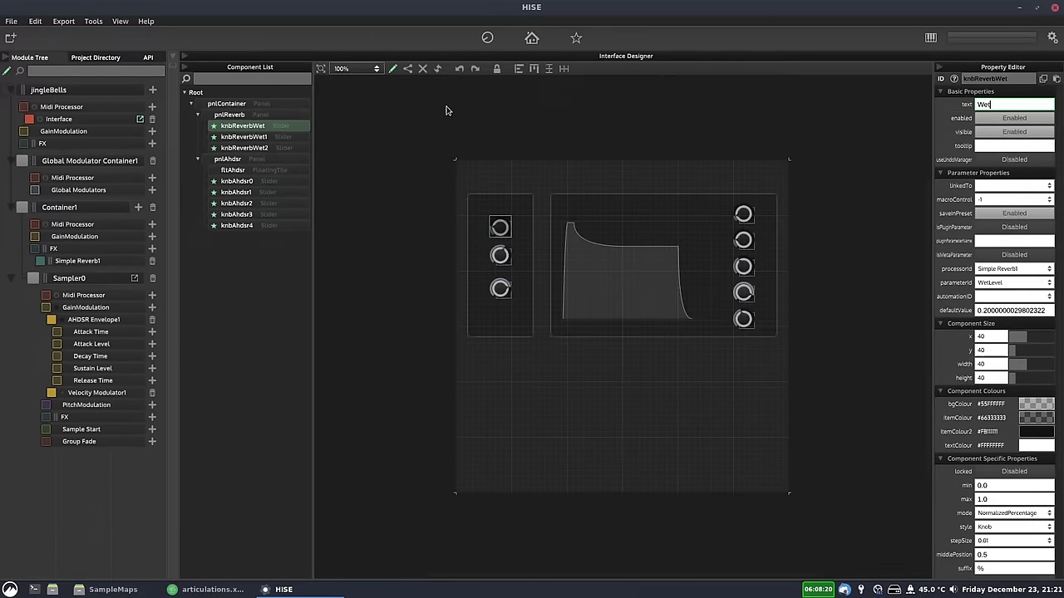
left_click(243, 136)
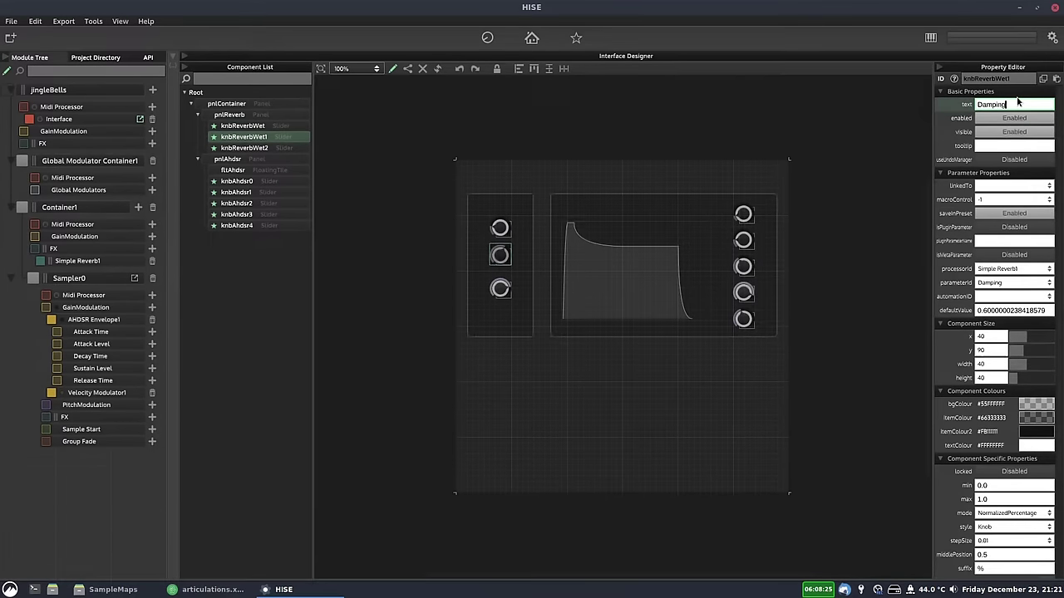
left_click(233, 148)
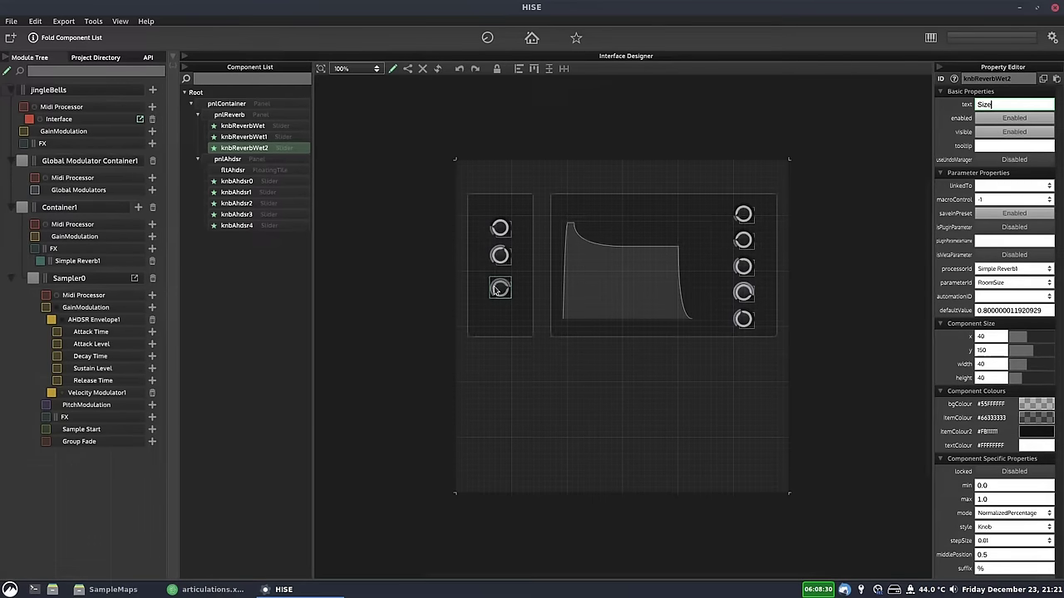
Move the Size knob down in the reverb panel and set its y position to 205, level with the release knob.
left_click_drag(496, 290, 500, 315)
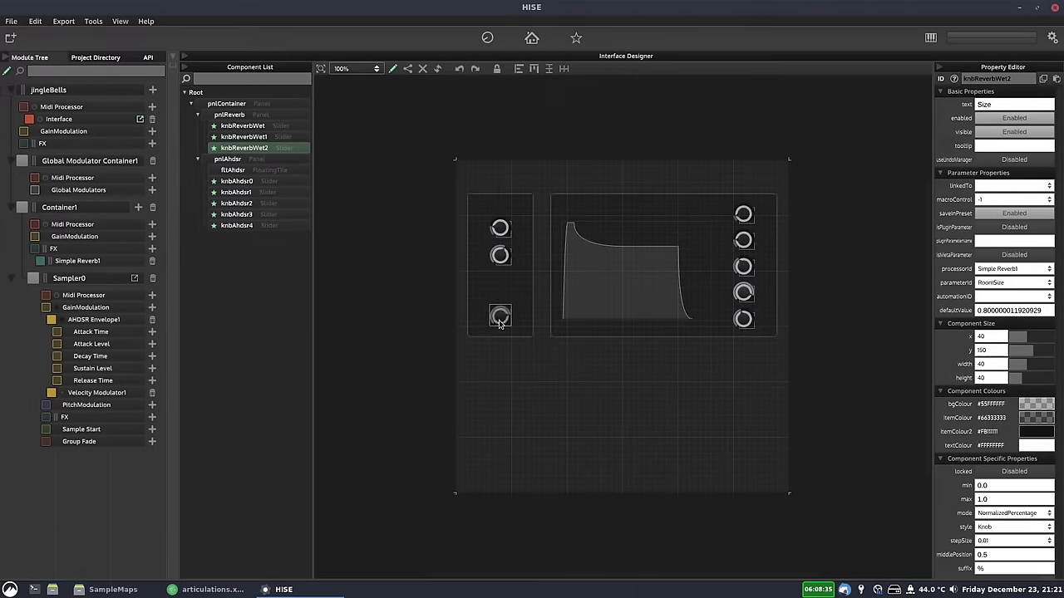
left_click(742, 321)
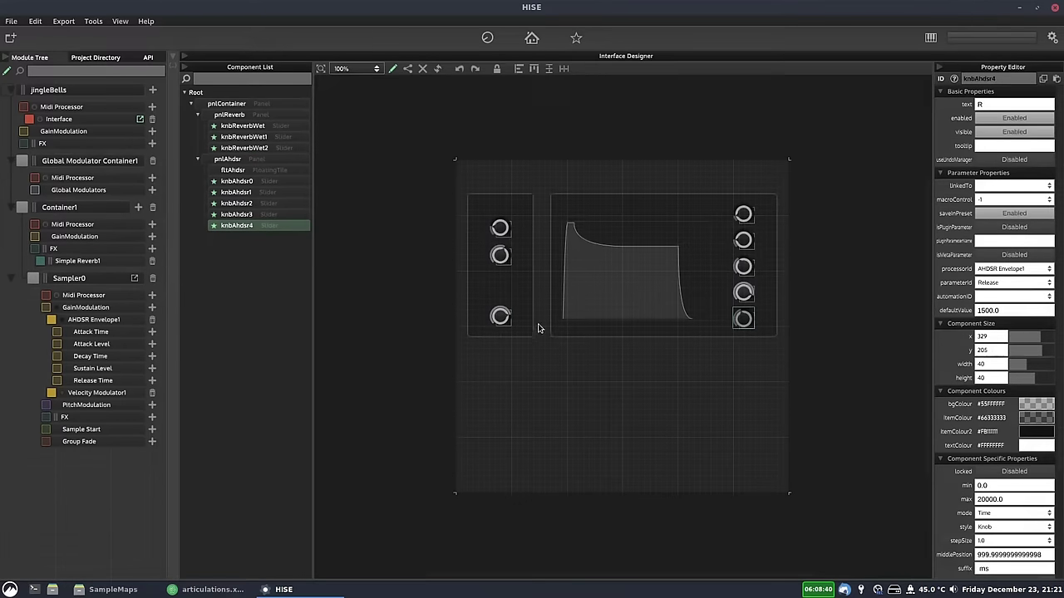
left_click(500, 316)
left_click(989, 350)
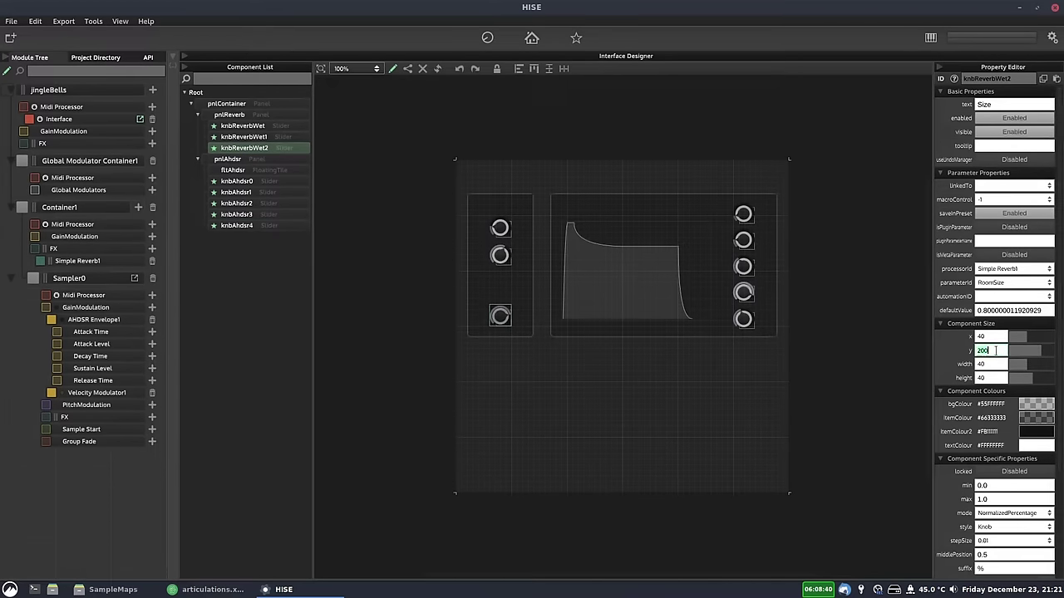
type("205")
key("Return")
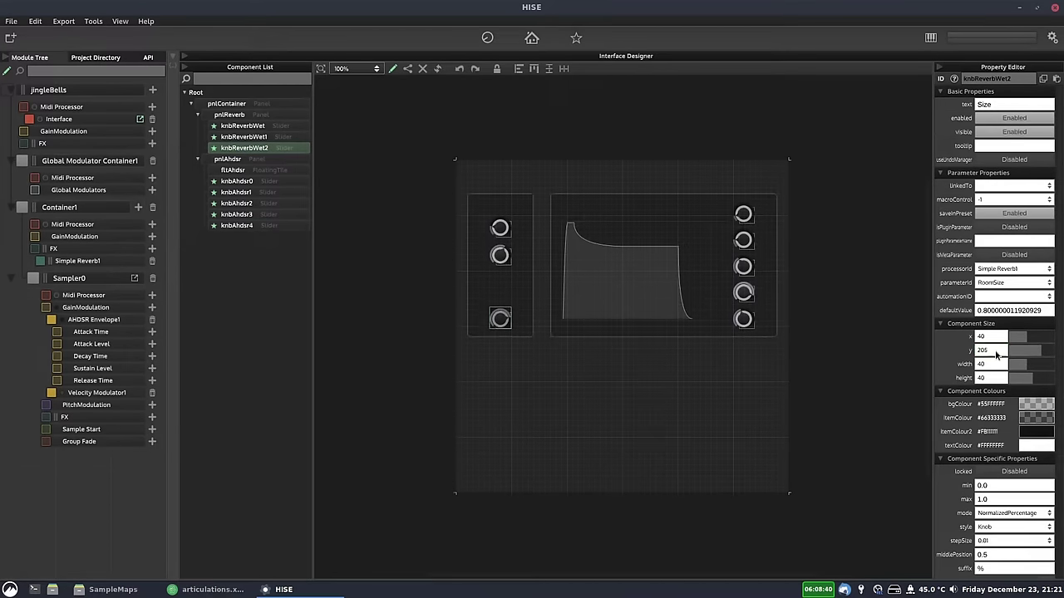
Set the Wet knob's y position to 62, matching the hold knob, and distribute the three reverb knobs vertically with equal space.
left_click(501, 230)
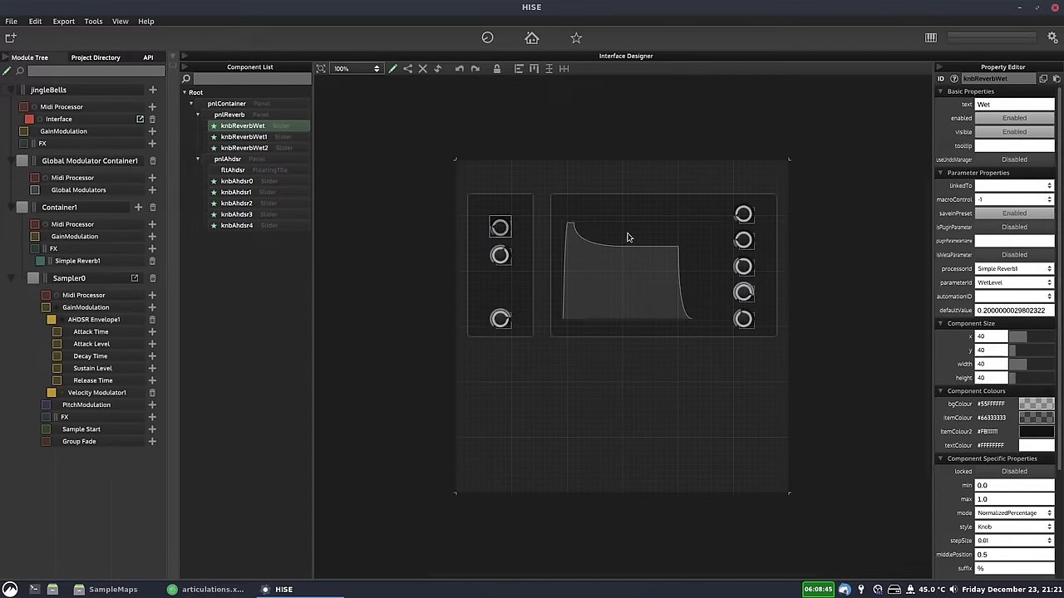
left_click(743, 242)
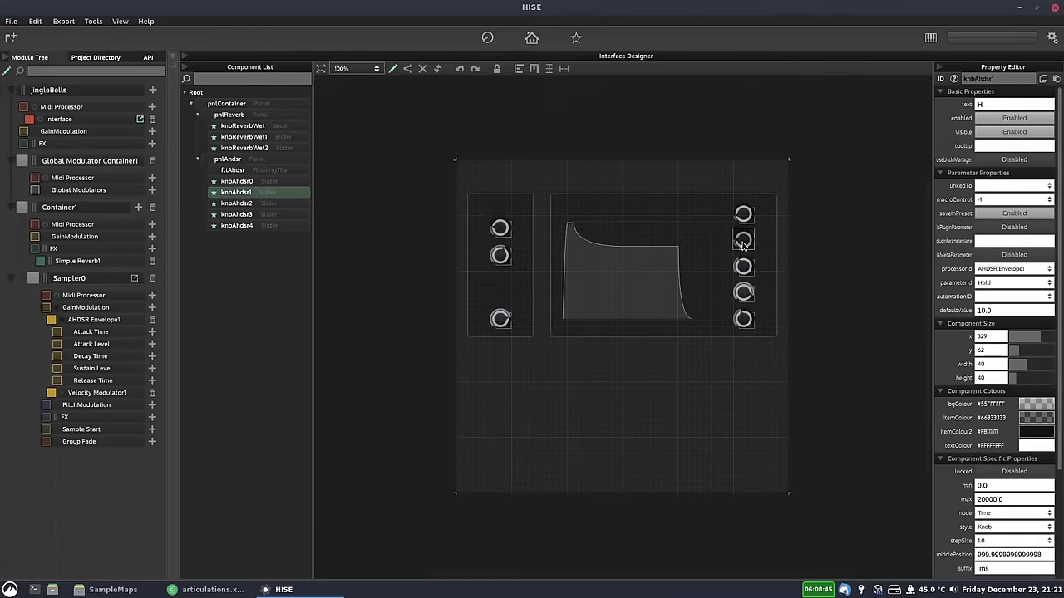
left_click(501, 228)
left_click(981, 351)
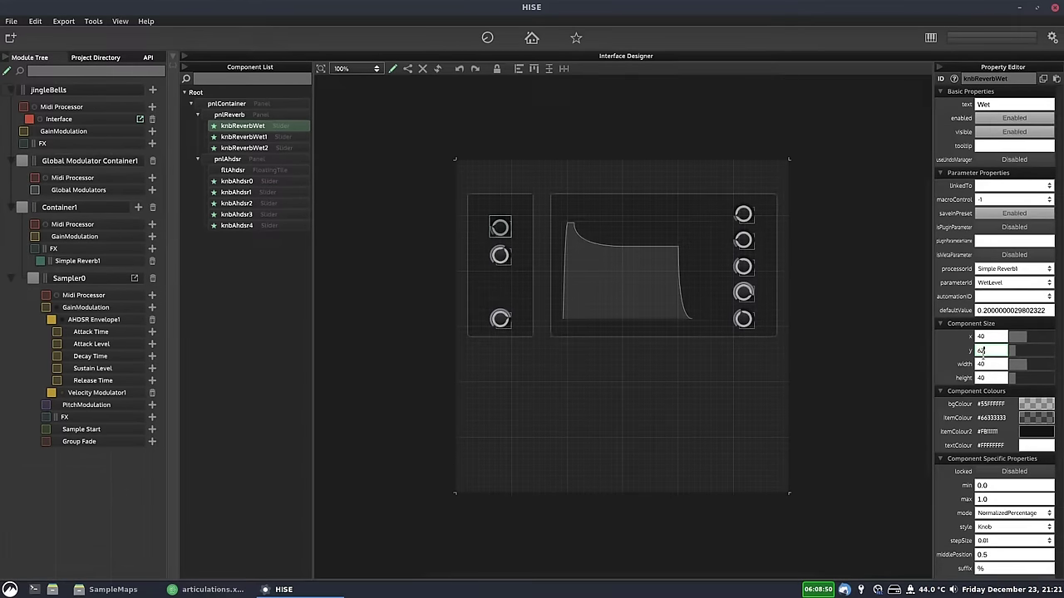
type("62")
key("Return")
left_click(242, 148, "shift")
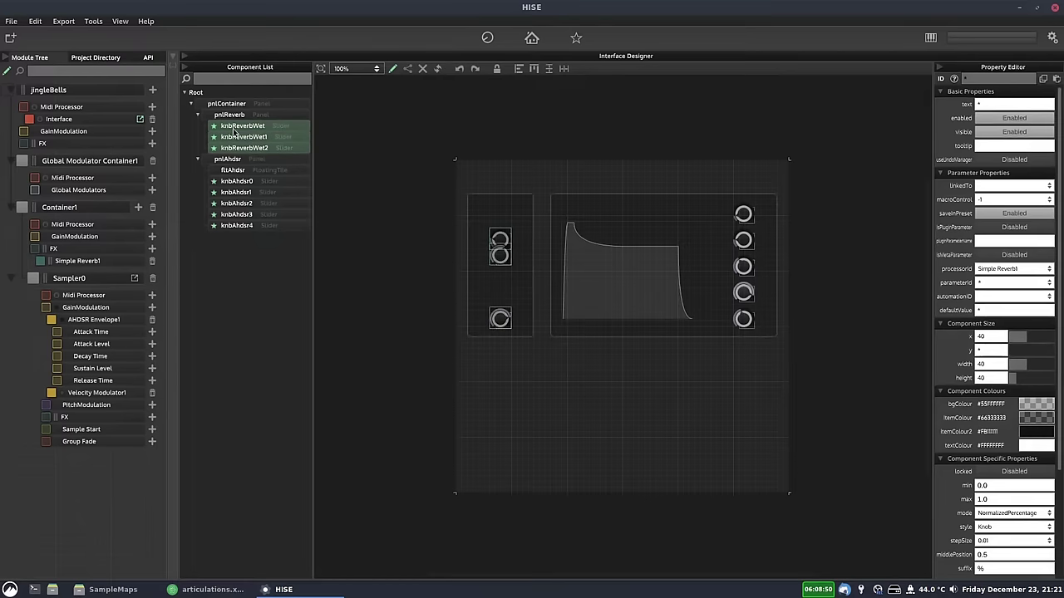
left_click(550, 70)
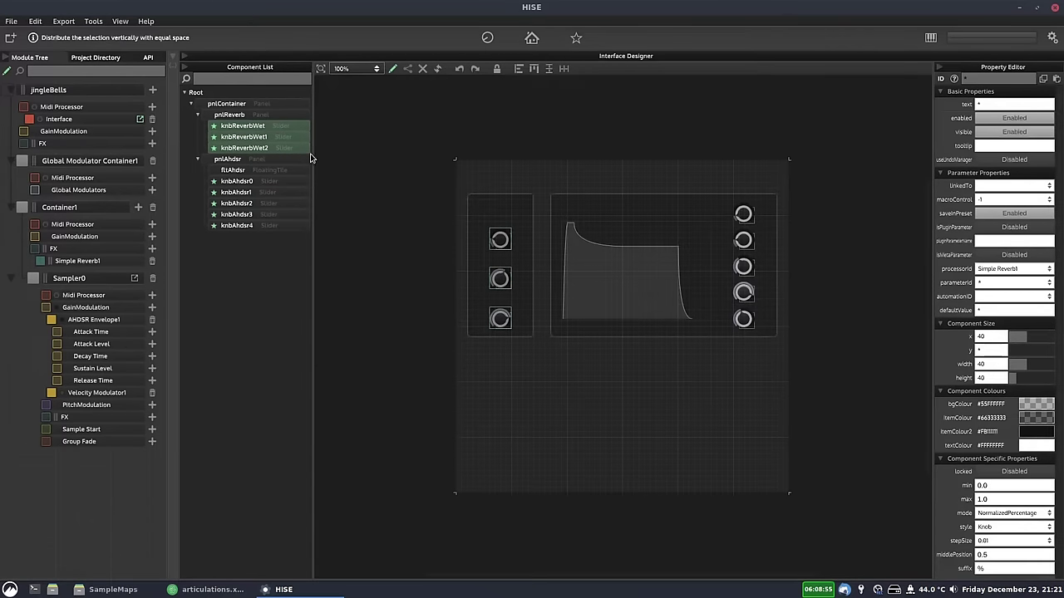
Rename the Damping knob component knbReverbWet1 to knbReverbDamping.
left_click(250, 126)
left_click(261, 137)
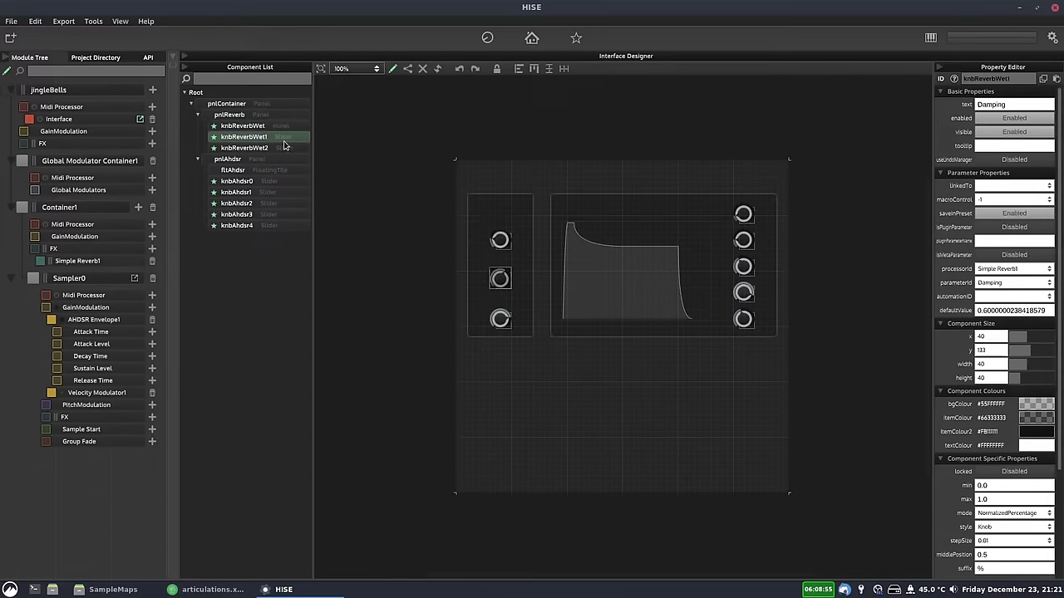
key("F2")
type("knbReverbDamping")
key("Return")
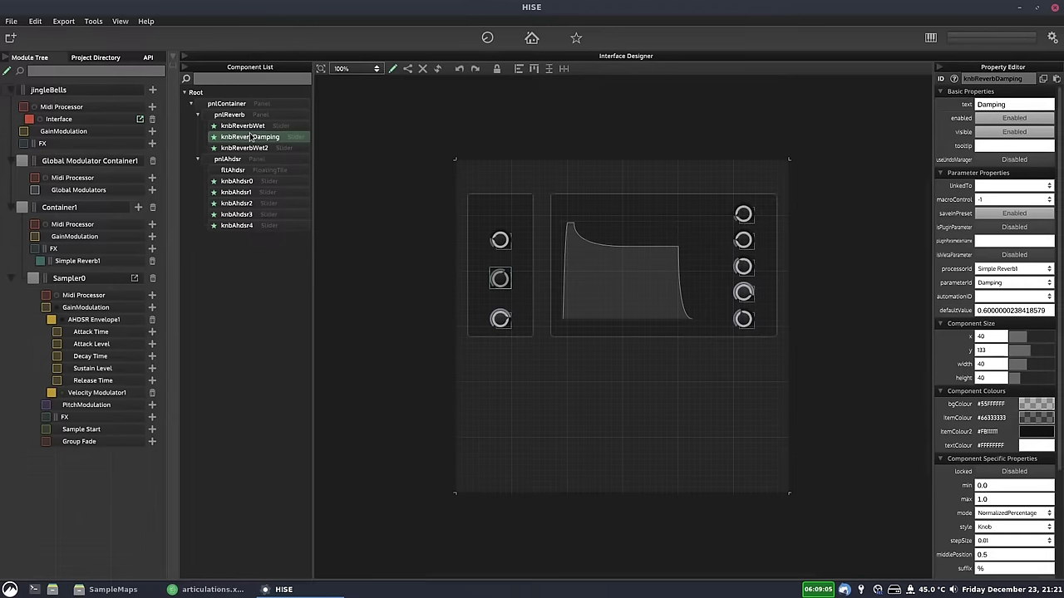
Rename the Size knob component knbReverbWet2 to knbReverbSize, and deselect it by selecting the container panel.
left_click(245, 148)
key("F2")
type("knbReverb")
key("Escape")
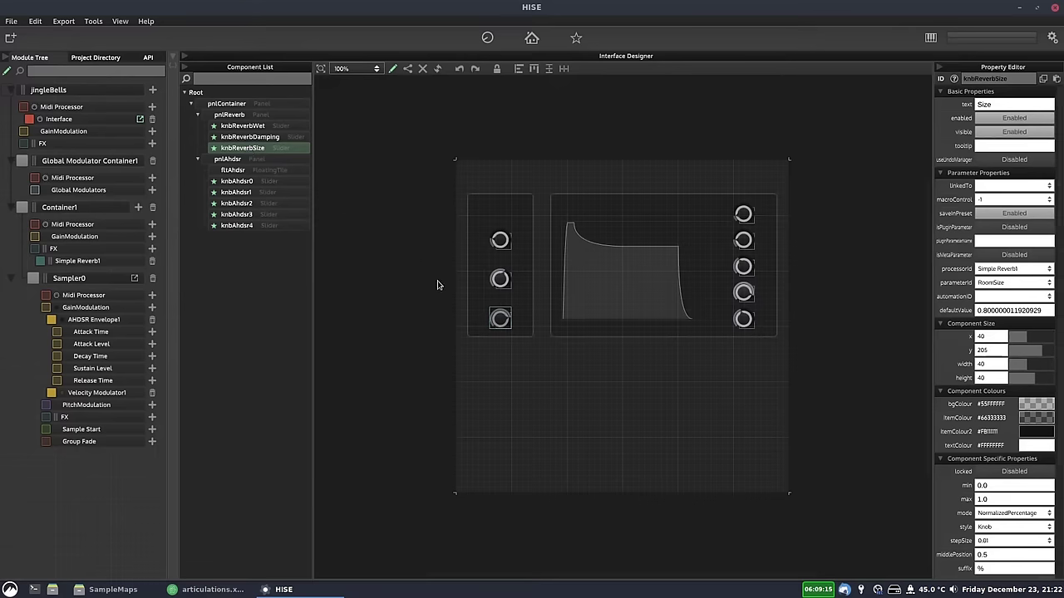
left_click(498, 363)
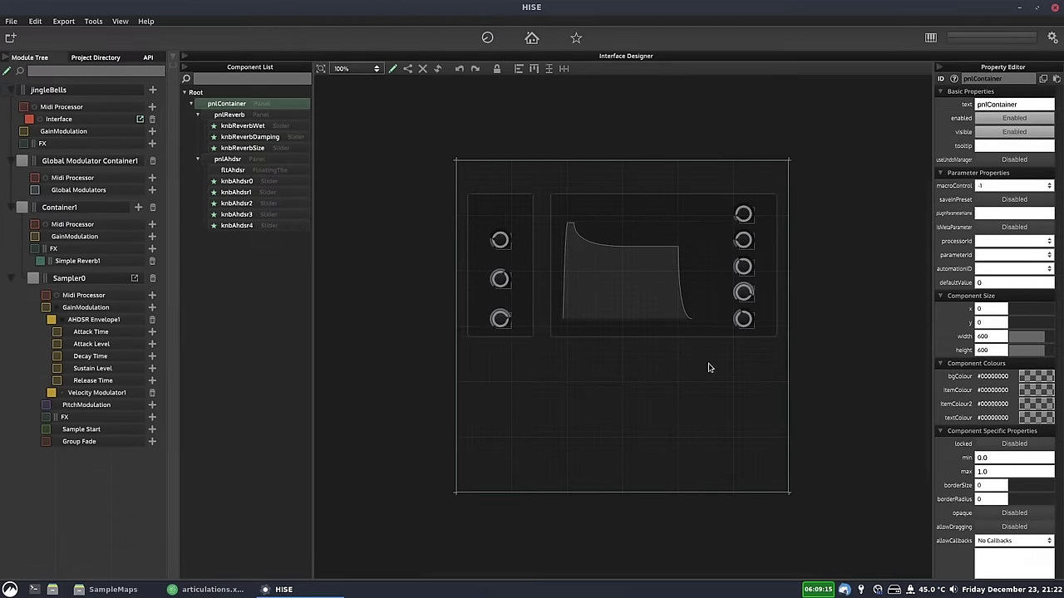